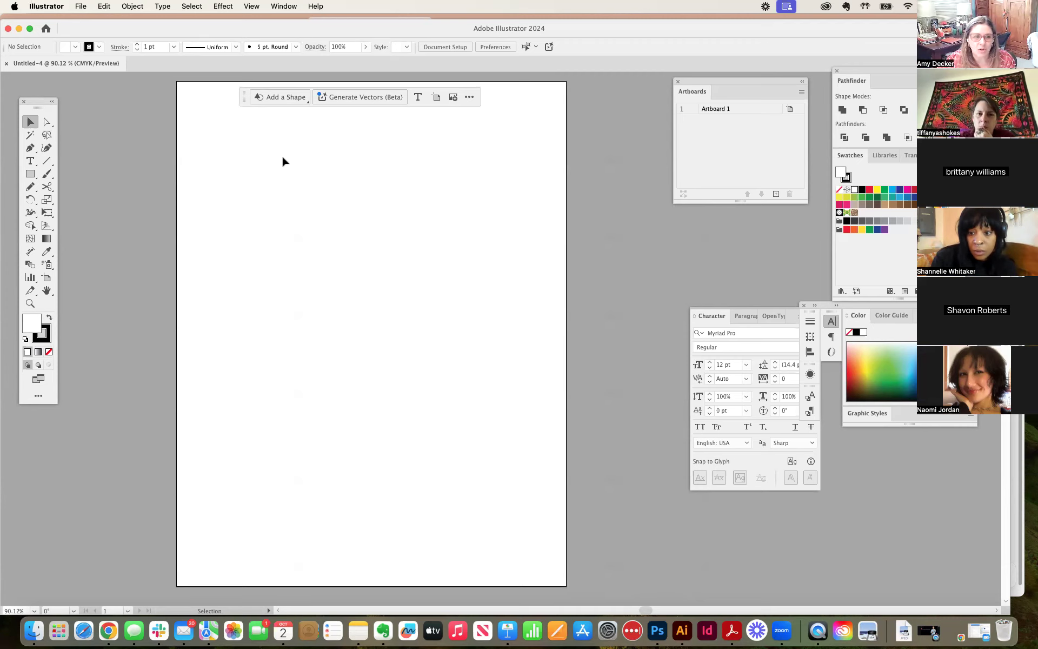
# Step: Add point text near the artboard's upper left reading "Typeface", a blank line, and "Font"
pyautogui.scroll(1, 300, 164)
pyautogui.scroll(-1, 299, 165)
pyautogui.scroll(1, 299, 164)
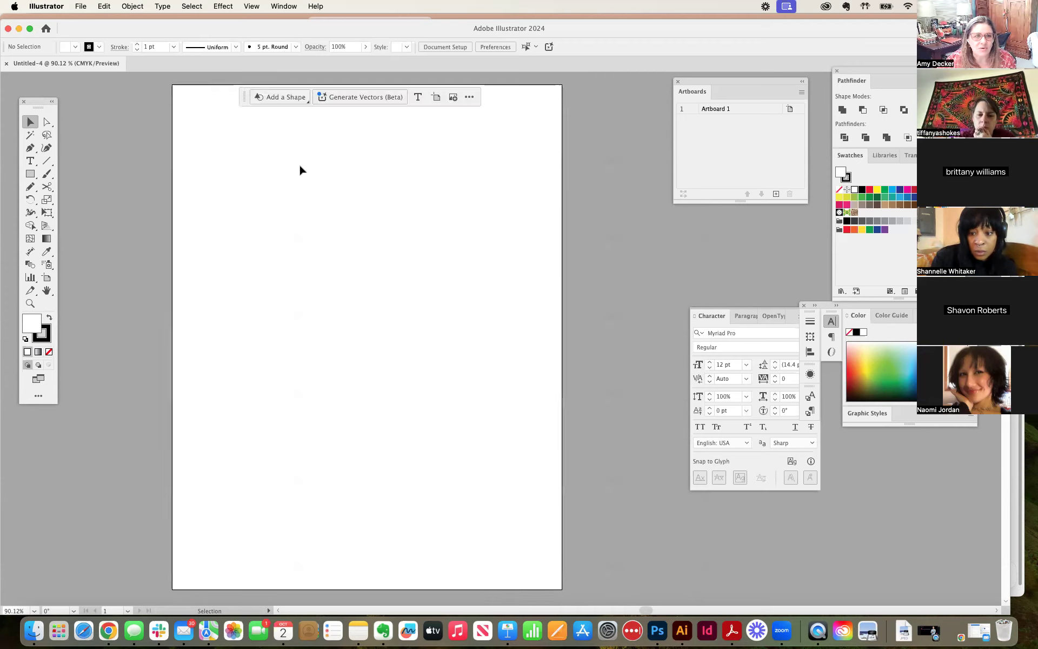
pyautogui.click(31, 161)
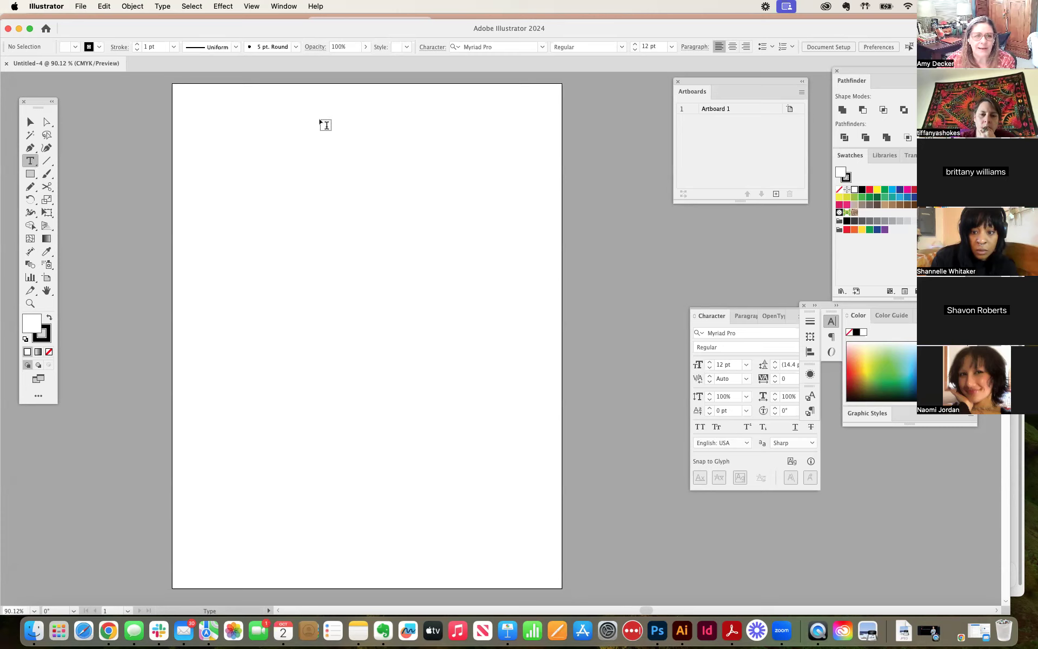
pyautogui.click(226, 158)
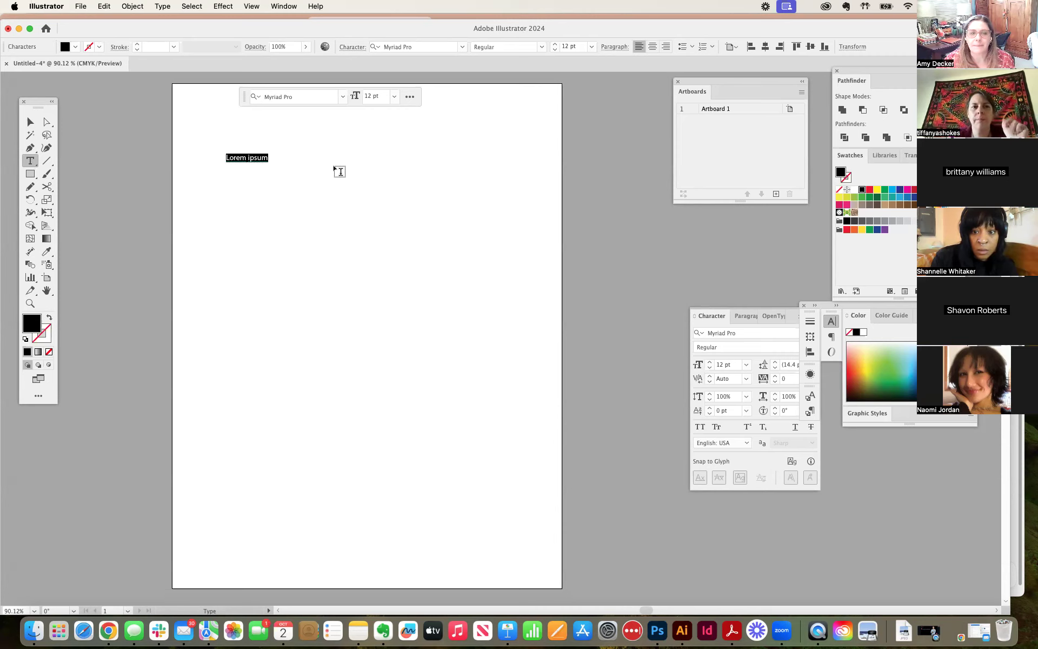
pyautogui.tripleClick(256, 156)
pyautogui.write('T')
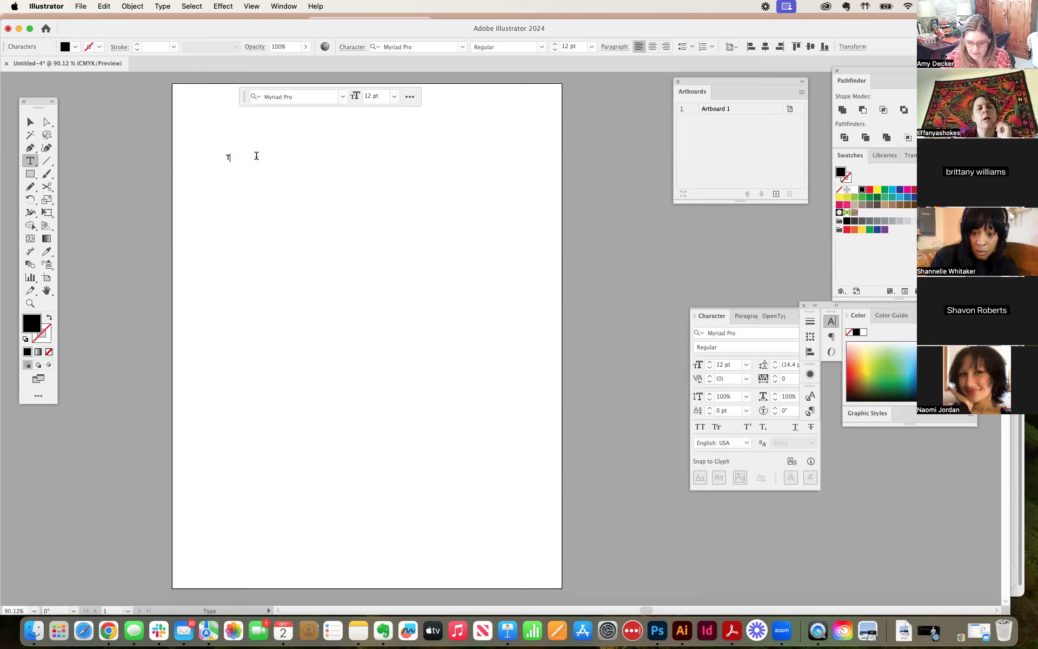
pyautogui.write('ypeface')
pyautogui.press('Return')
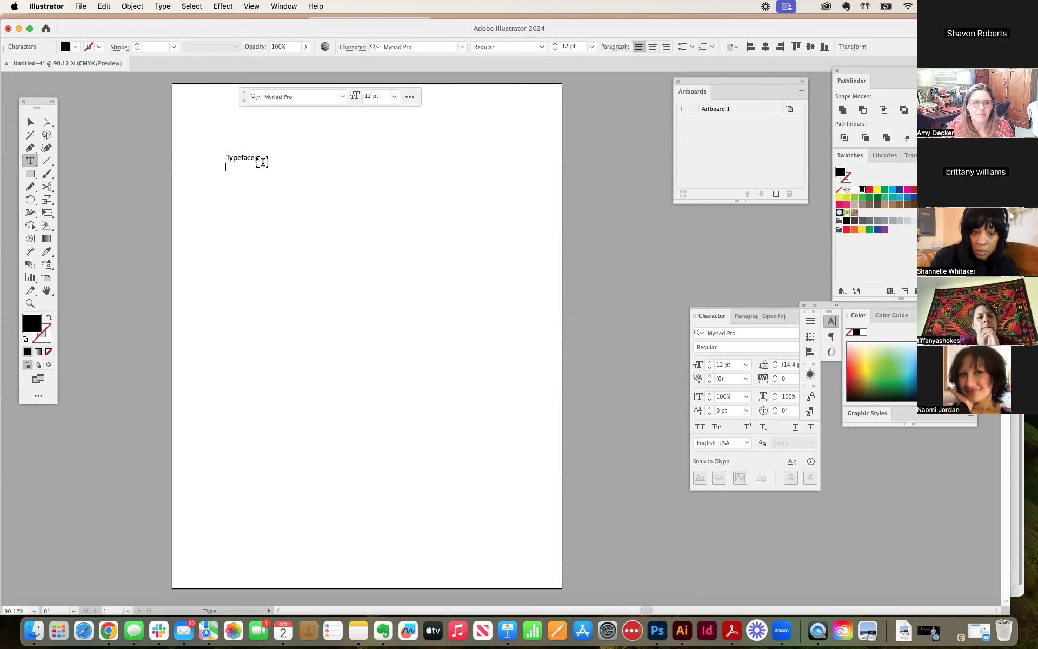
pyautogui.write('Font')
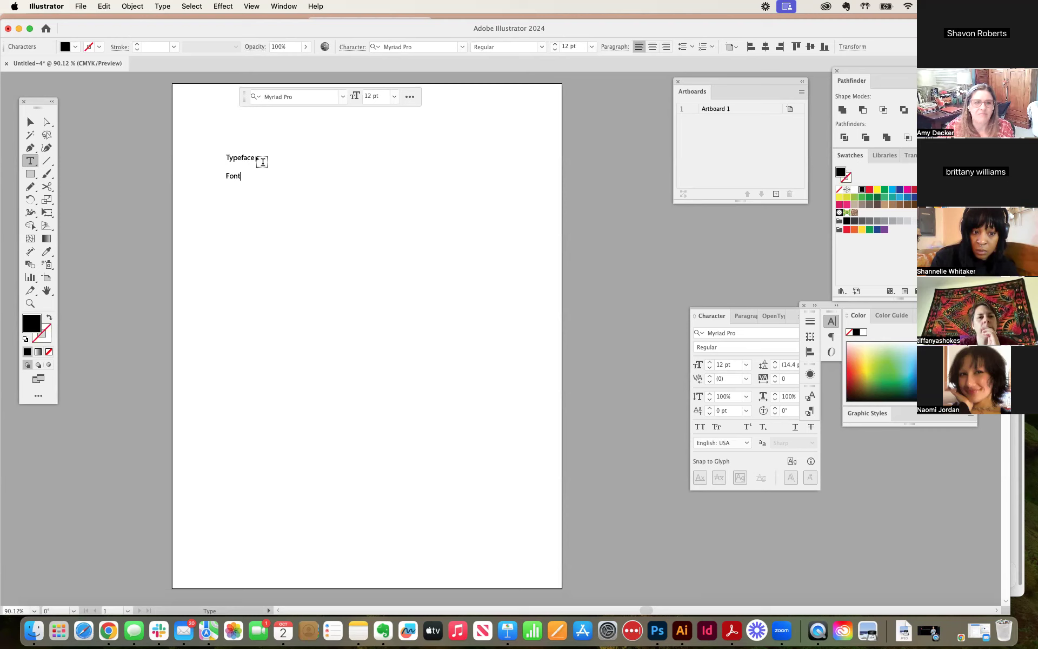
# Step: Set all of the text to the Futura font family at 72 pt
pyautogui.press('super+a')
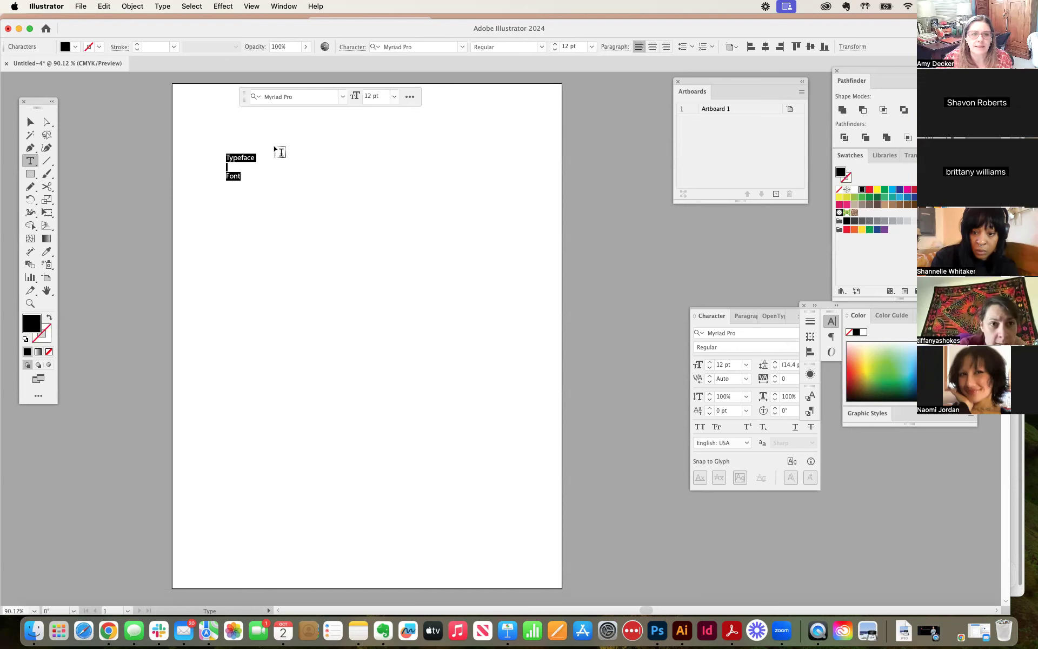
pyautogui.click(342, 96)
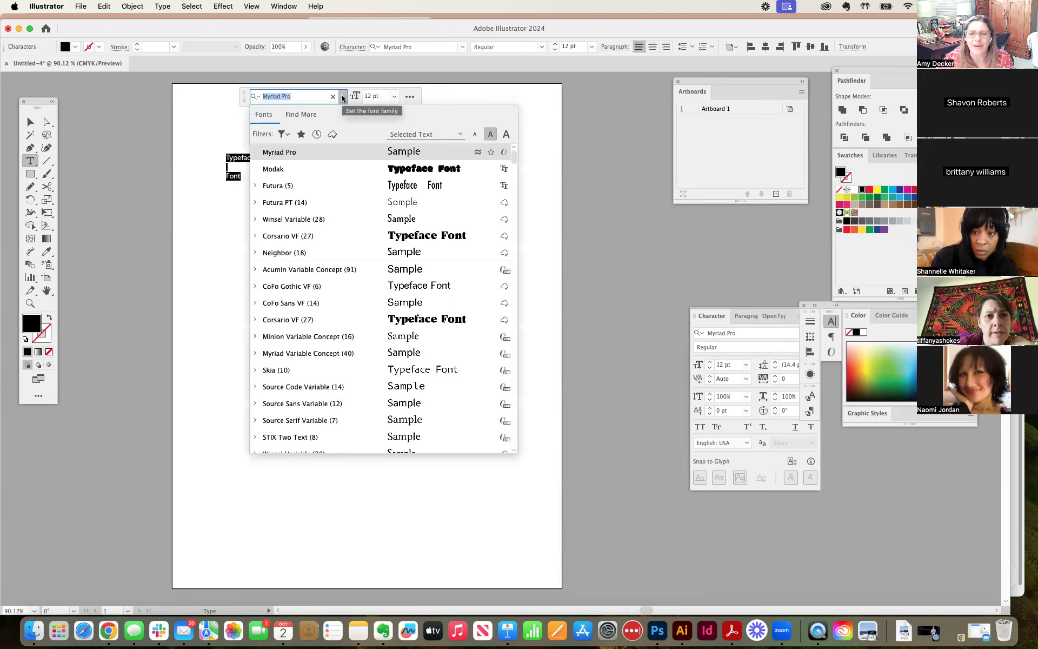
pyautogui.click(342, 96)
pyautogui.click(343, 96)
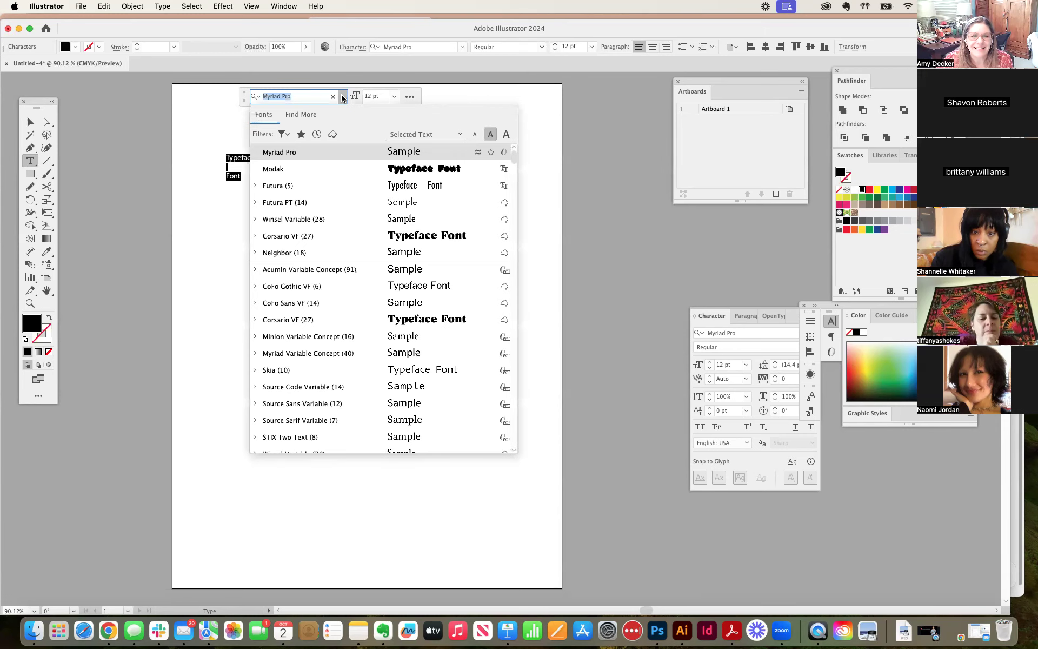
pyautogui.click(288, 187)
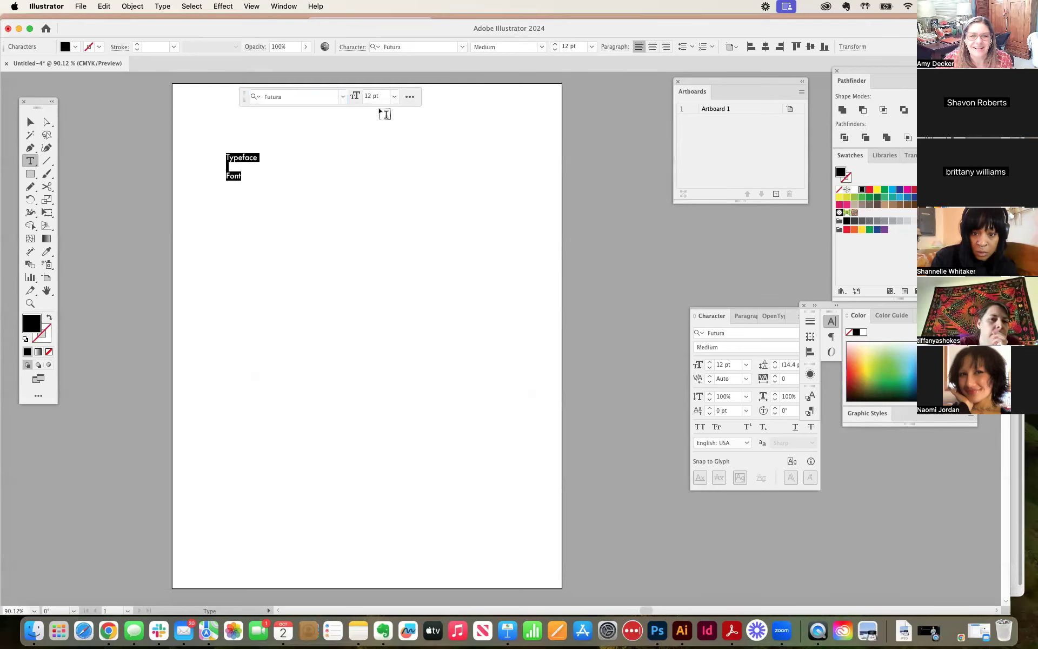
pyautogui.click(394, 98)
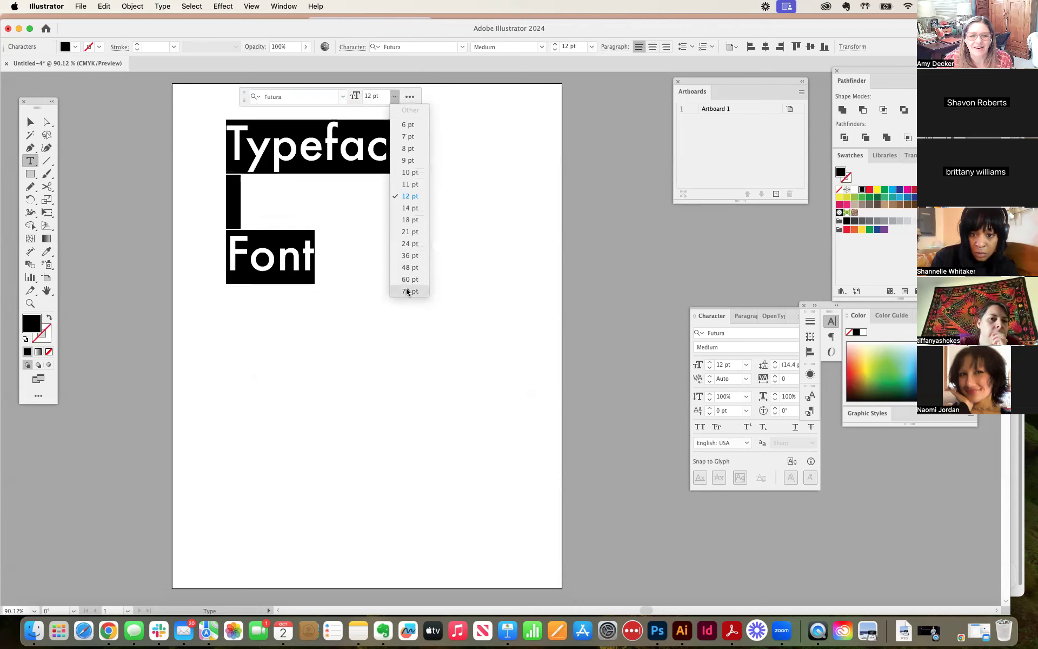
pyautogui.click(407, 292)
# Step: Move the text block lower and slightly to the left on the artboard
pyautogui.click(30, 122)
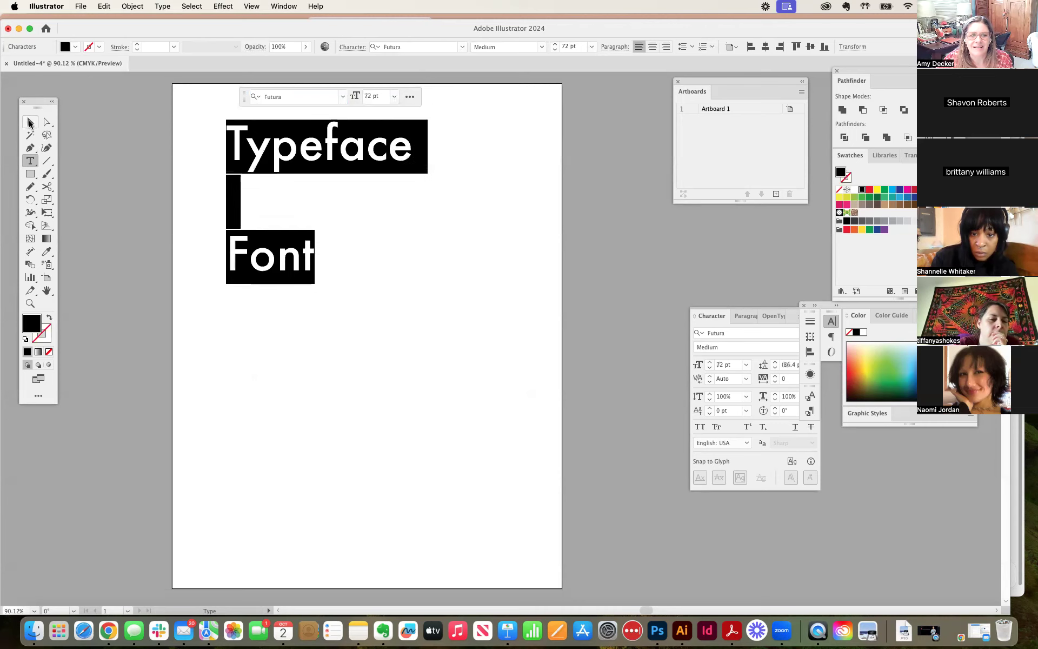
pyautogui.click(178, 158)
pyautogui.click(287, 187)
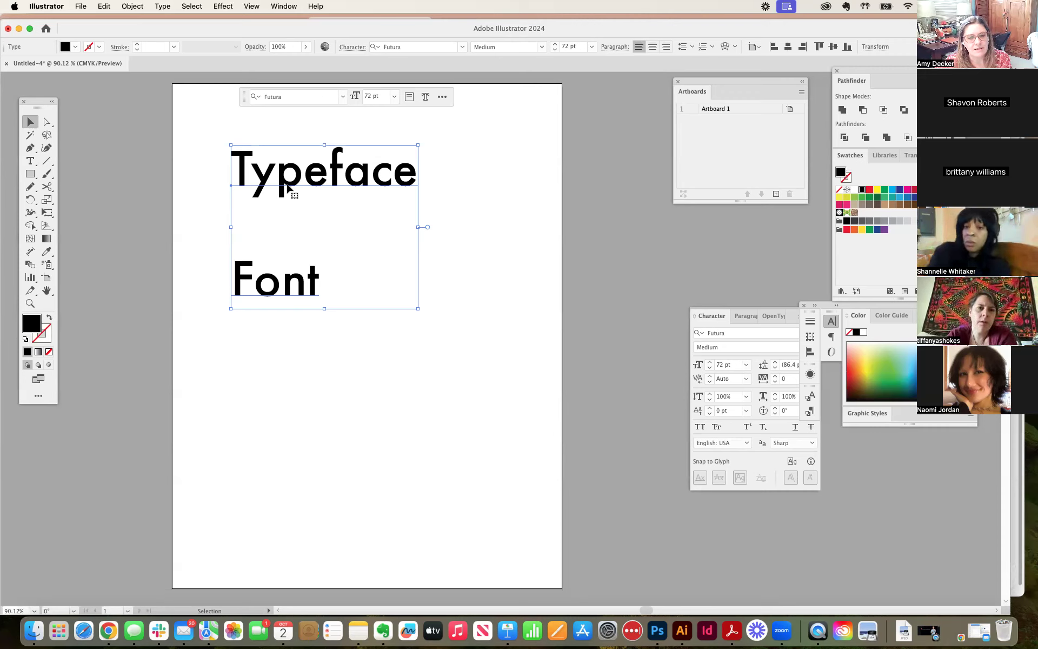
pyautogui.click(246, 316)
pyautogui.moveTo(278, 290); pyautogui.dragTo(272, 299)
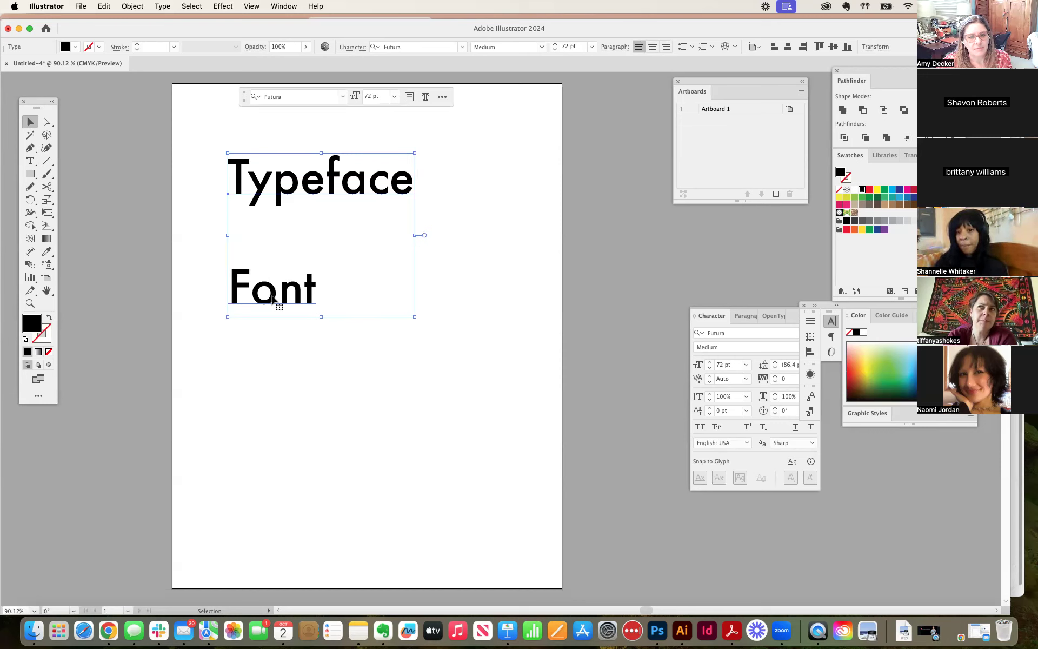
pyautogui.moveTo(256, 193); pyautogui.dragTo(234, 193)
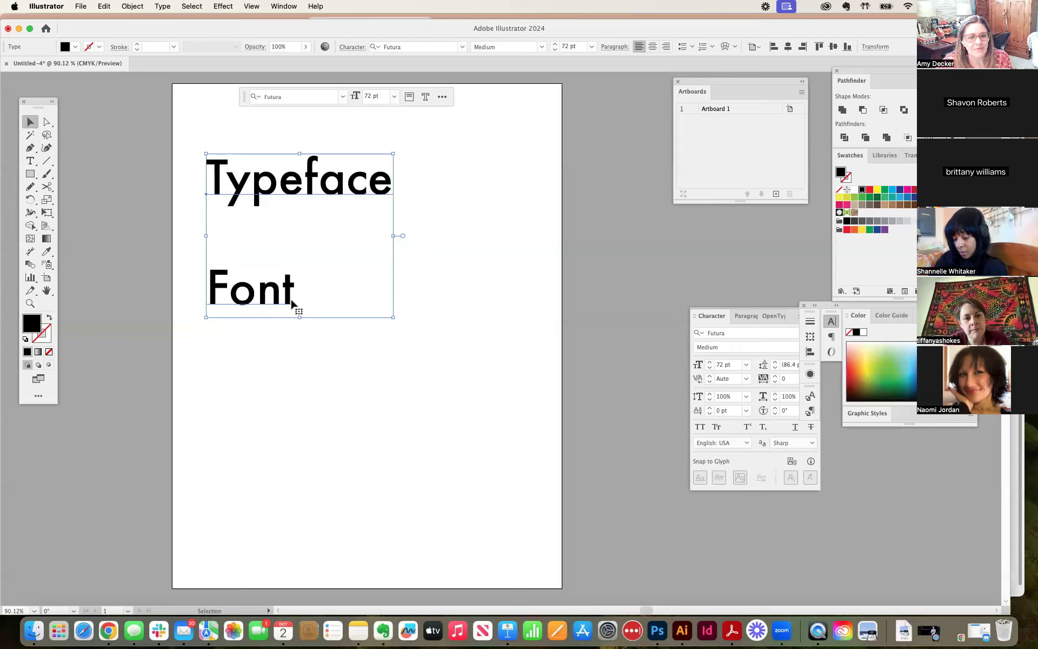
# Step: Highlight the word "Typeface" in the text block with the Type tool
pyautogui.click(525, 299)
pyautogui.press('t')
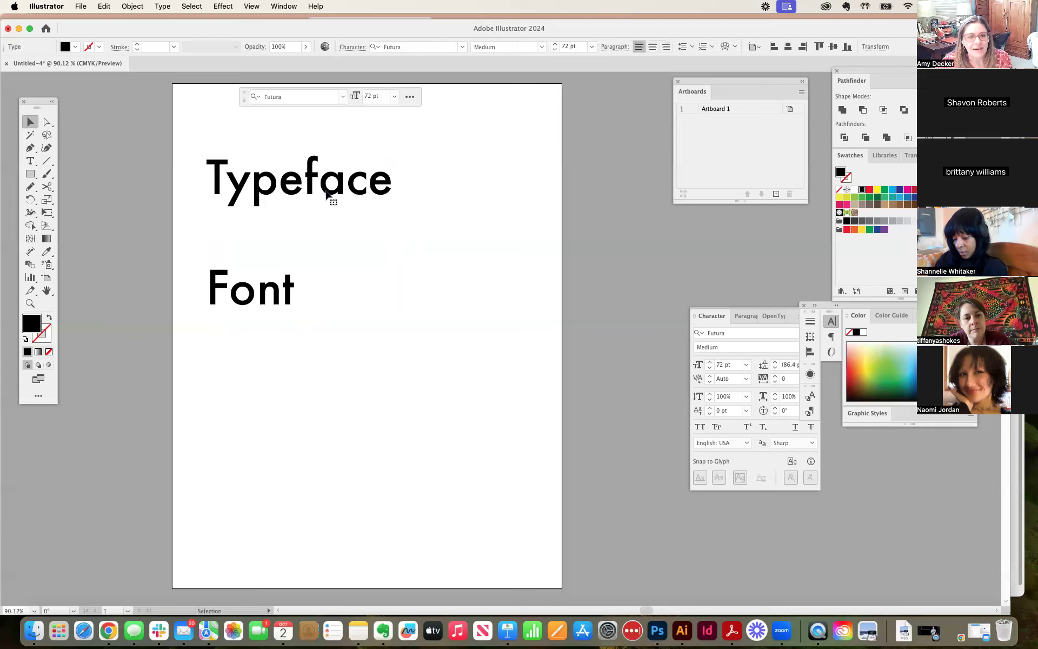
pyautogui.moveTo(210, 175); pyautogui.dragTo(417, 197)
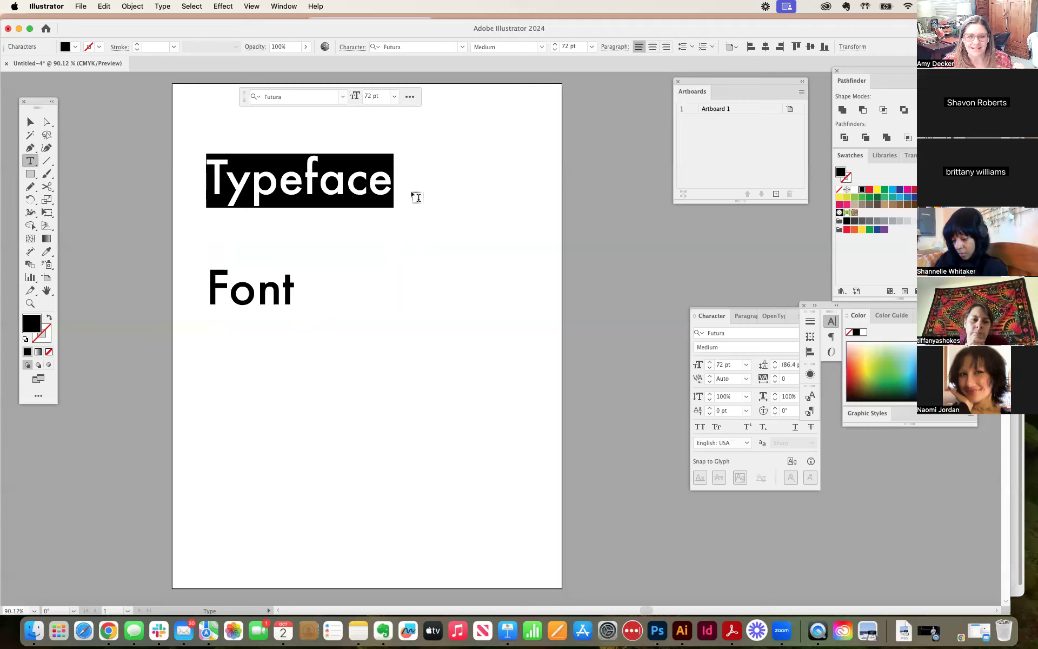
pyautogui.press('super+shift+a')
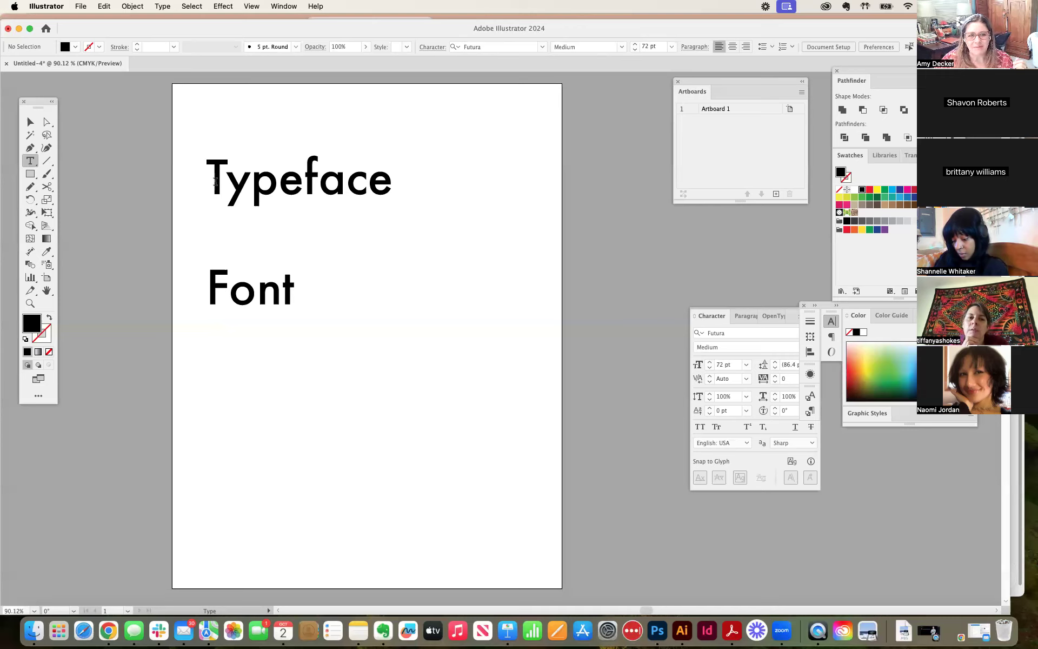
pyautogui.moveTo(215, 183); pyautogui.dragTo(403, 180)
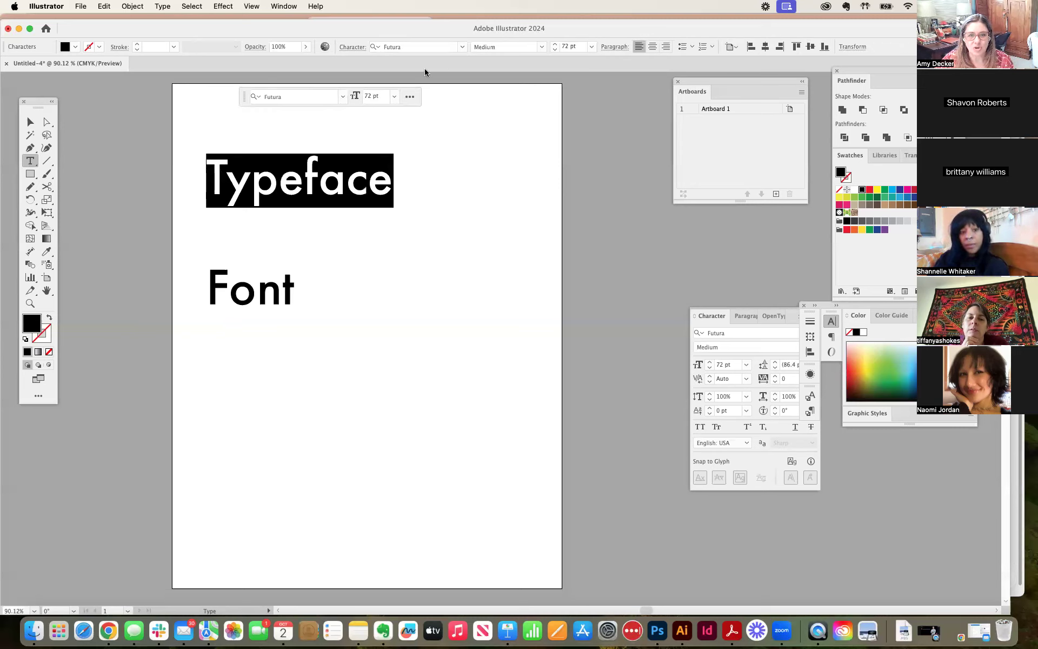
pyautogui.click(213, 182)
pyautogui.moveTo(213, 183); pyautogui.dragTo(397, 180)
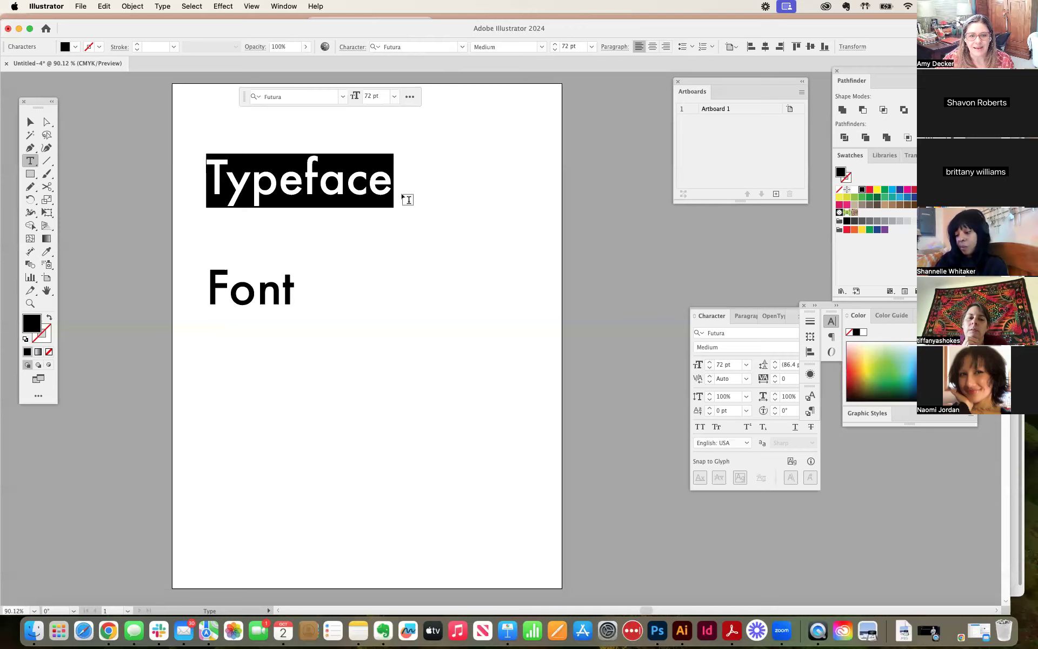
pyautogui.click(391, 184)
pyautogui.moveTo(211, 183); pyautogui.dragTo(419, 183)
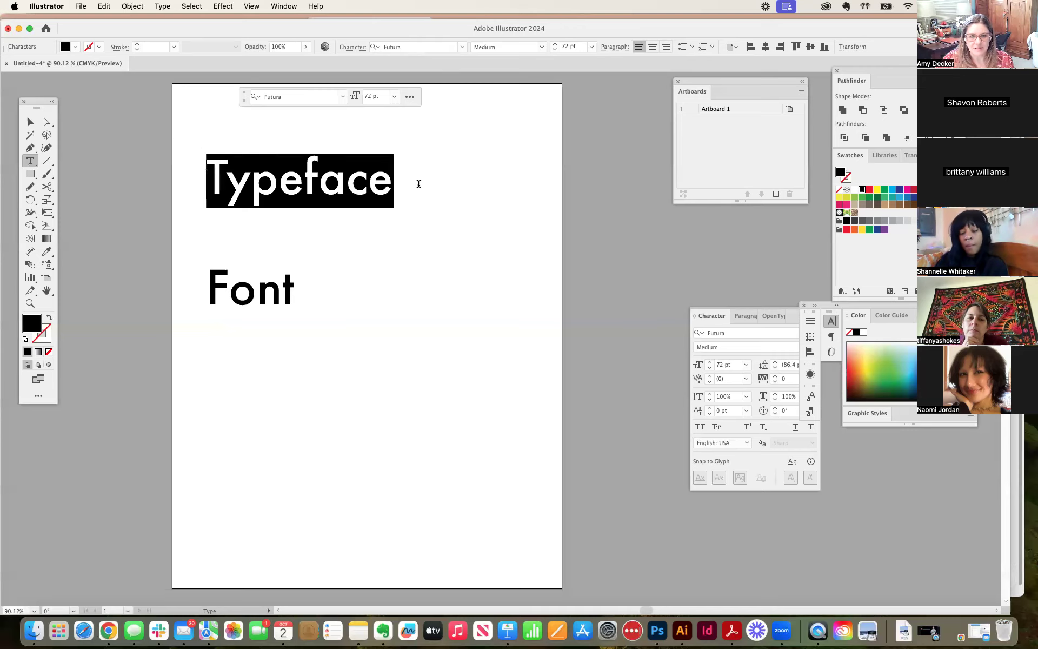
# Step: Remove the blank line above "Font" and set that word's font style to Condensed Medium
pyautogui.doubleClick(213, 287)
pyautogui.click(213, 287)
pyautogui.press('BackSpace')
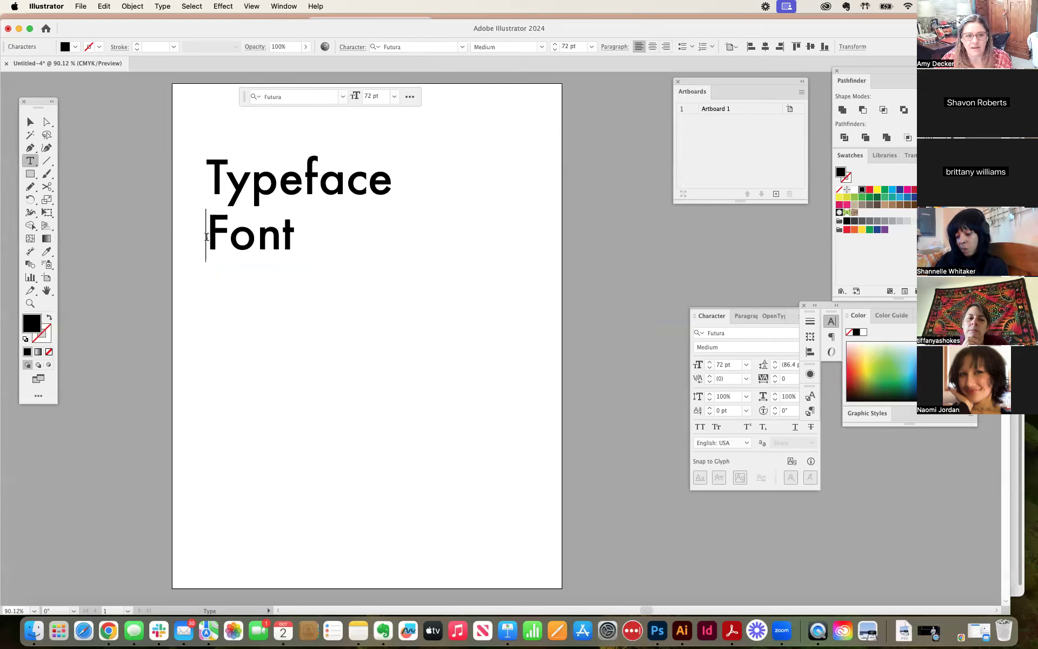
pyautogui.moveTo(207, 236); pyautogui.dragTo(303, 240)
pyautogui.click(542, 48)
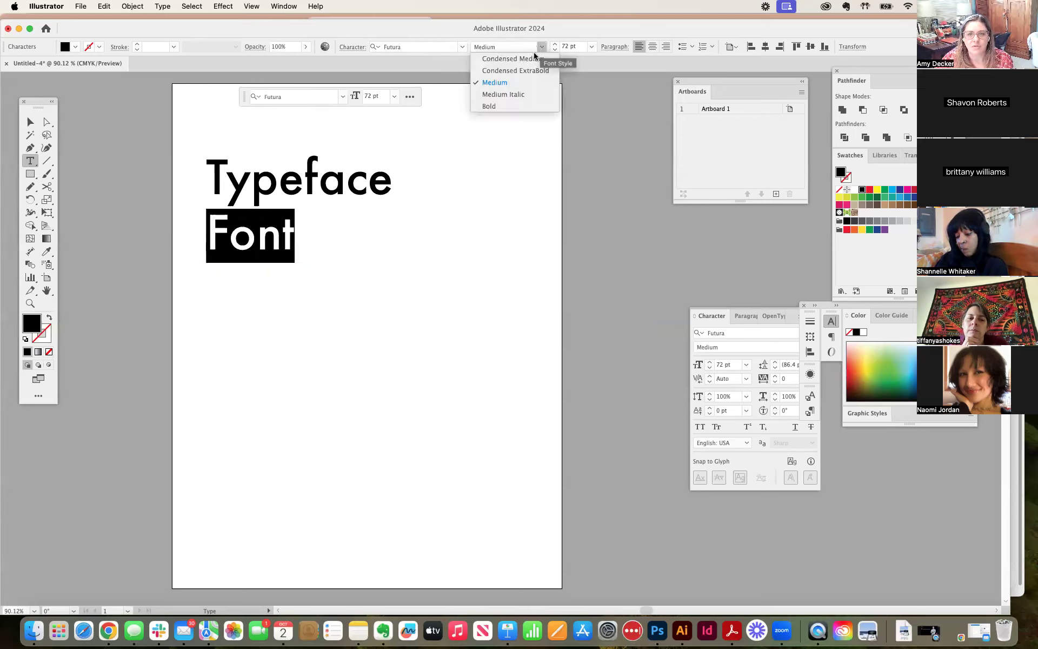
pyautogui.click(533, 60)
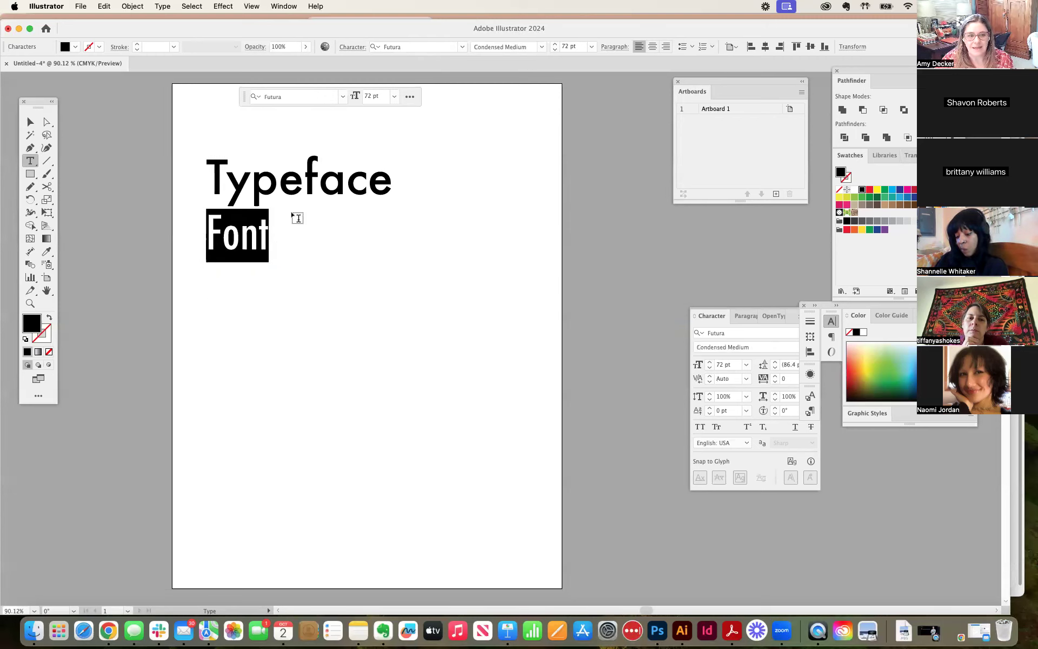
pyautogui.click(264, 226)
pyautogui.press('Return')
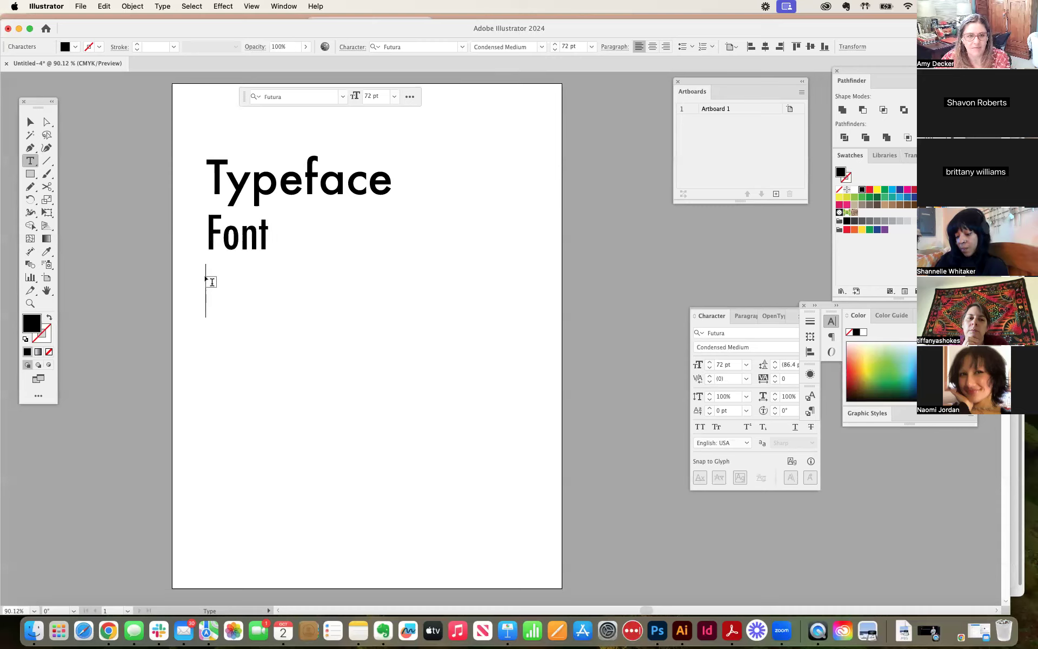
pyautogui.write('3506')
pyautogui.moveTo(284, 292); pyautogui.dragTo(198, 292)
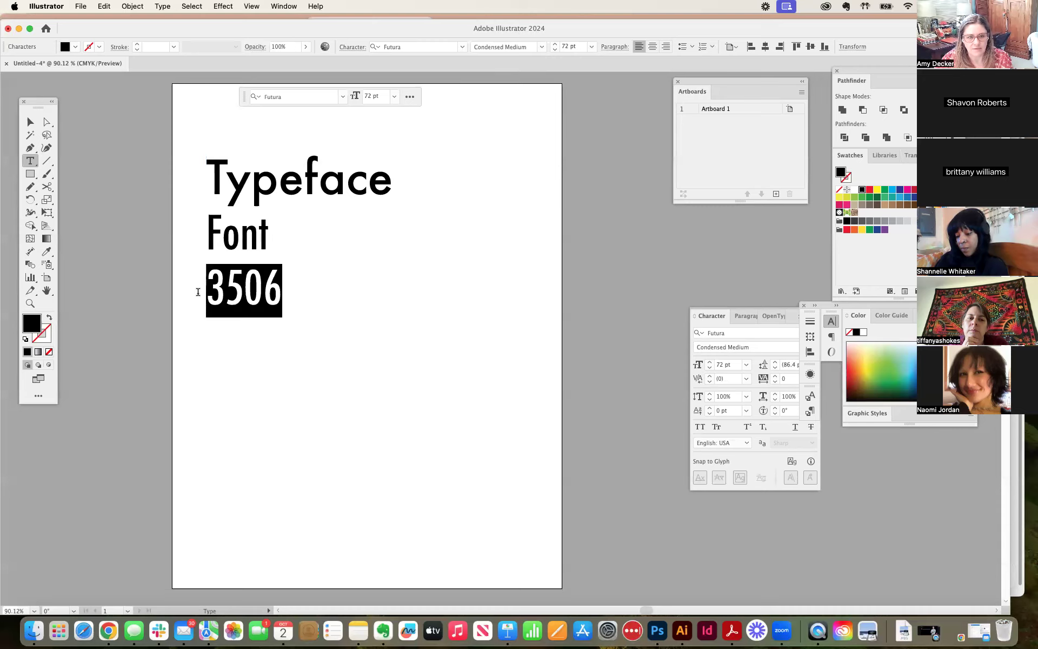
pyautogui.press('BackSpace')
# Step: Copy the word "Font" and paste it three times on a new line directly below it
pyautogui.doubleClick(266, 237)
pyautogui.press('super+c')
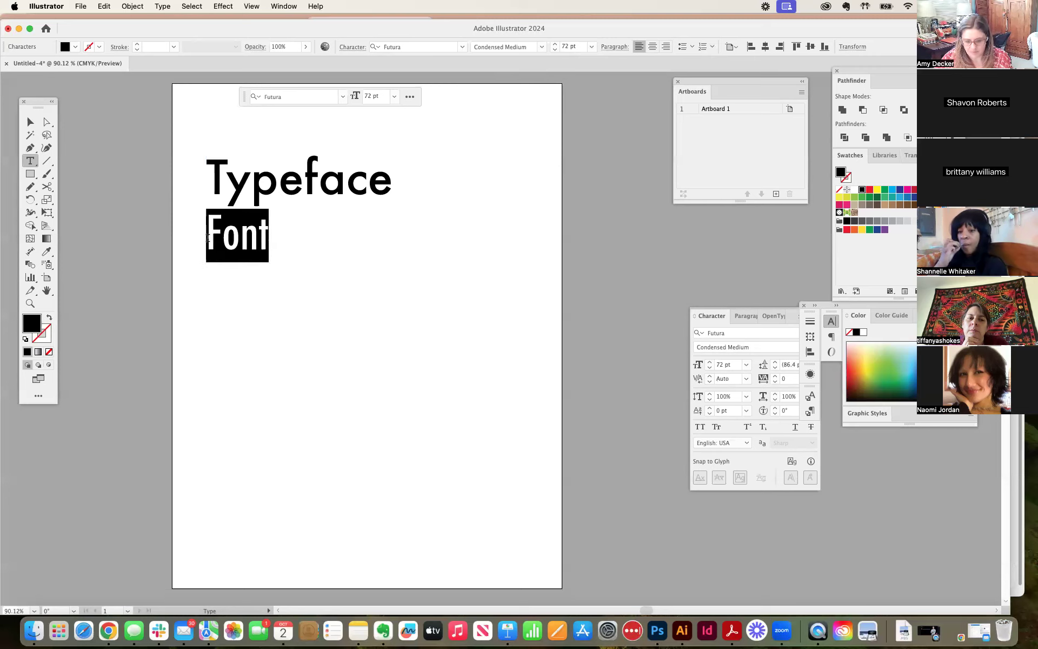
pyautogui.press('Escape')
pyautogui.click(273, 246)
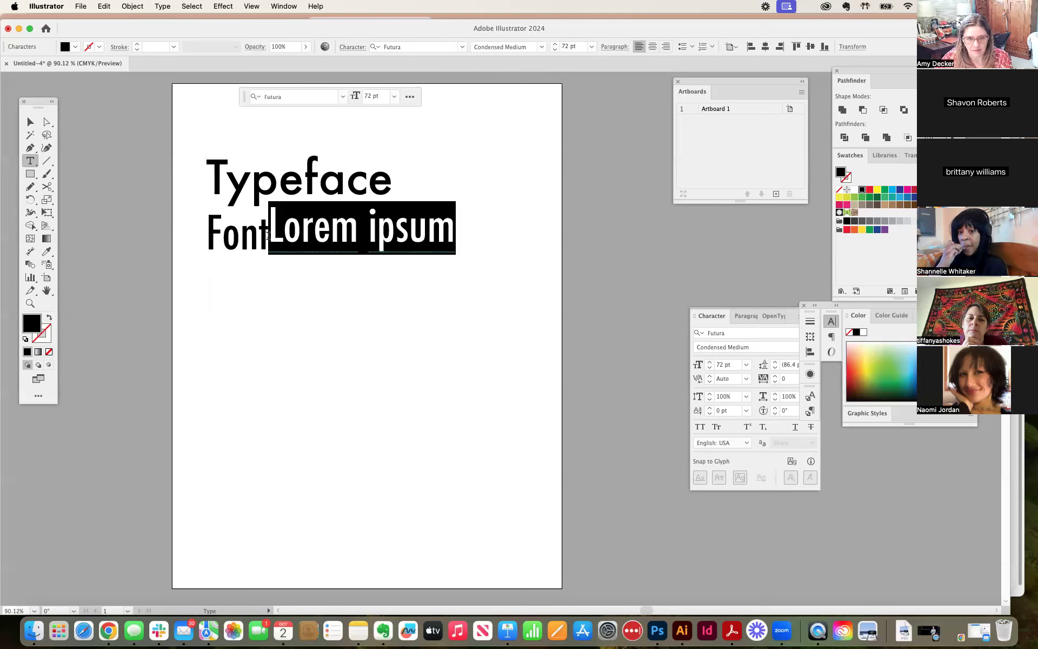
pyautogui.press('BackSpace')
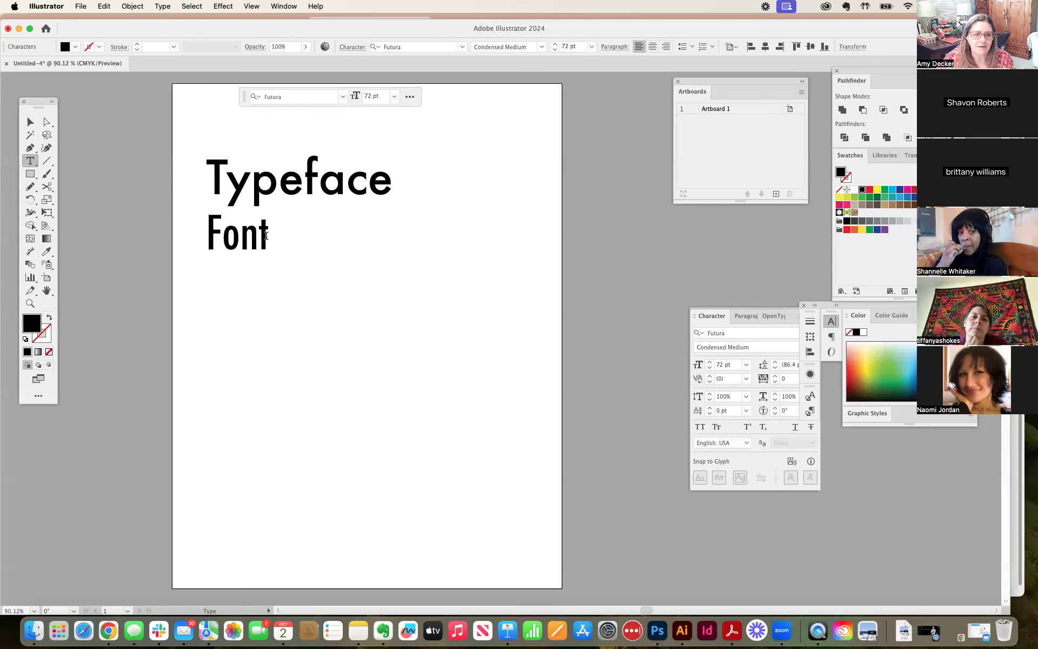
pyautogui.press('Return')
pyautogui.press('super+v')
pyautogui.press('super+v')
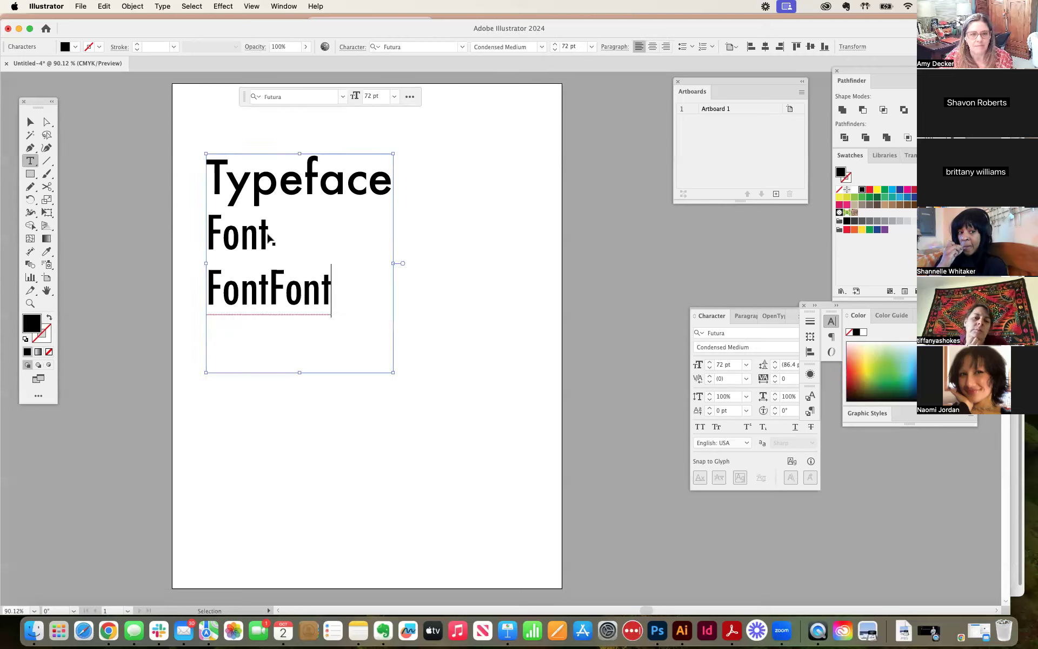
pyautogui.press('super+v')
pyautogui.press('super+shift+a')
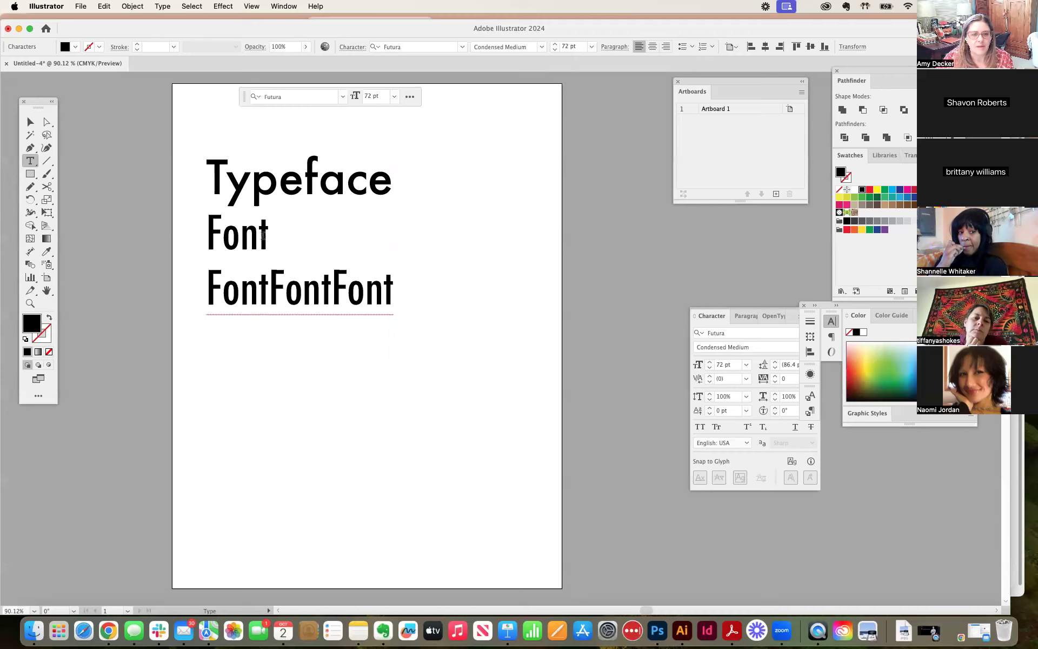
# Step: Split the pasted "FontFontFont" so that each "Font" sits on its own line
pyautogui.click(270, 283)
pyautogui.press('Return')
pyautogui.click(270, 339)
pyautogui.press('Return')
# Step: Set the font style of the second "Font" line to Medium
pyautogui.moveTo(270, 287); pyautogui.dragTo(206, 289)
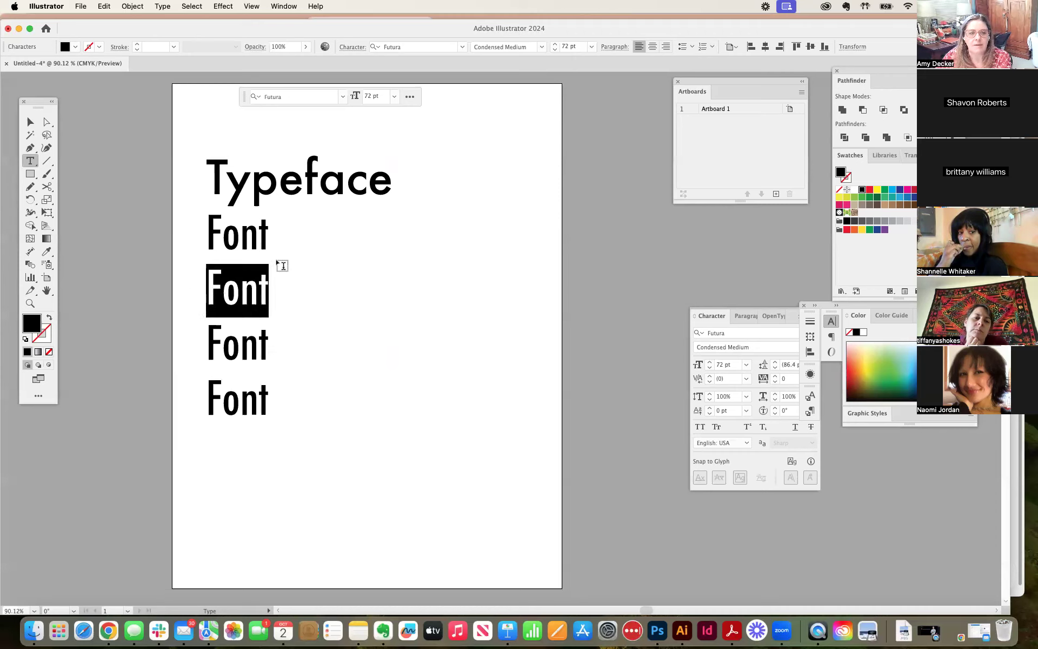
pyautogui.click(543, 48)
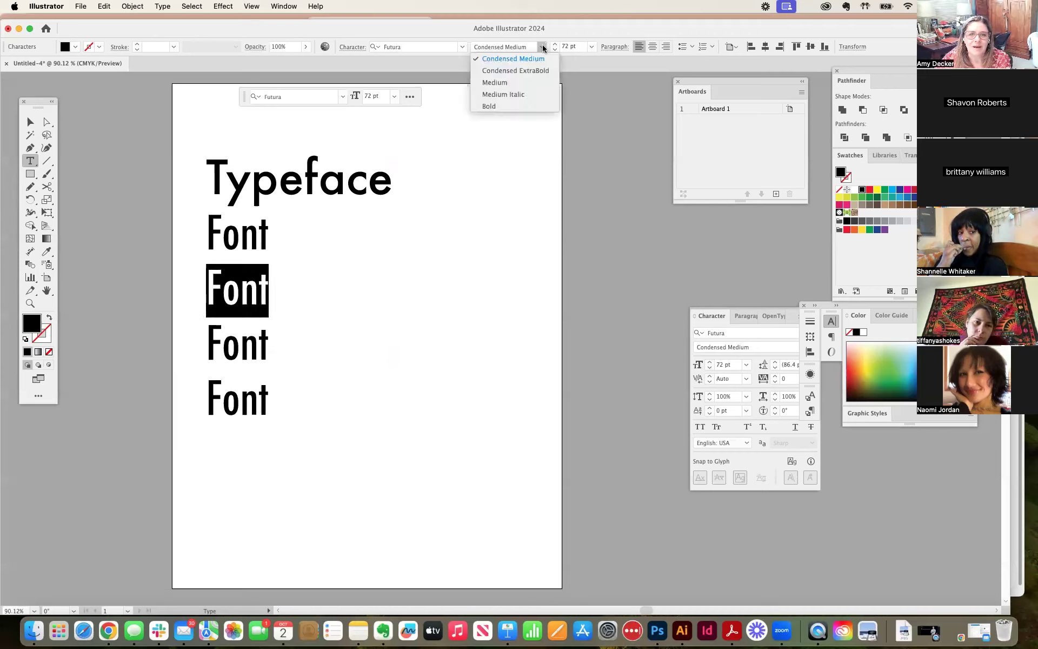
pyautogui.click(508, 83)
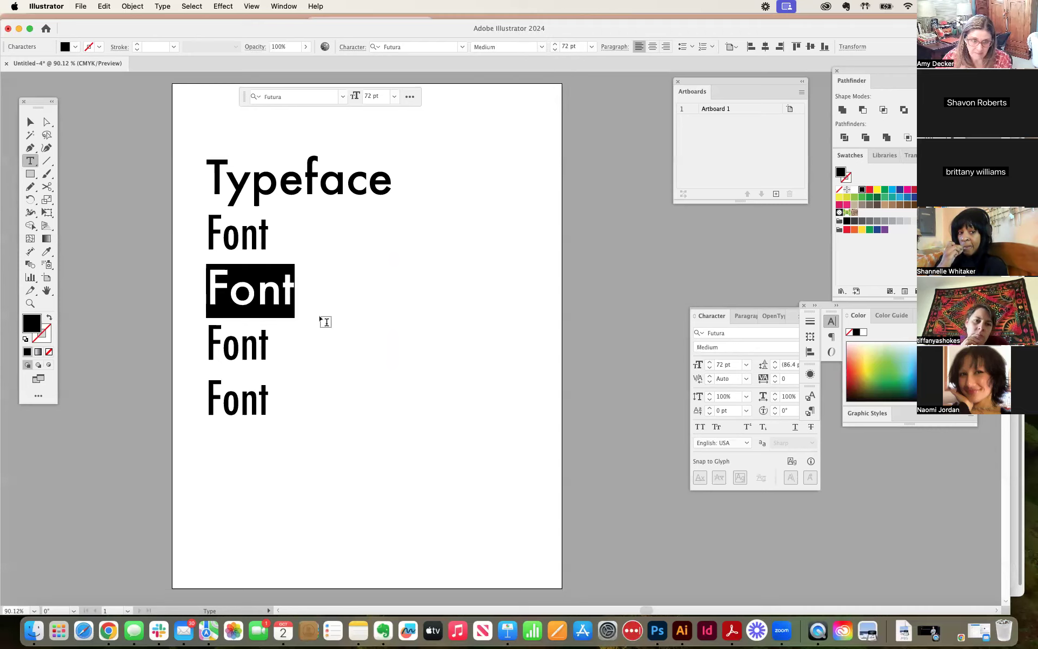
# Step: Set the font style of the third "Font" line to Bold
pyautogui.doubleClick(276, 354)
pyautogui.click(541, 48)
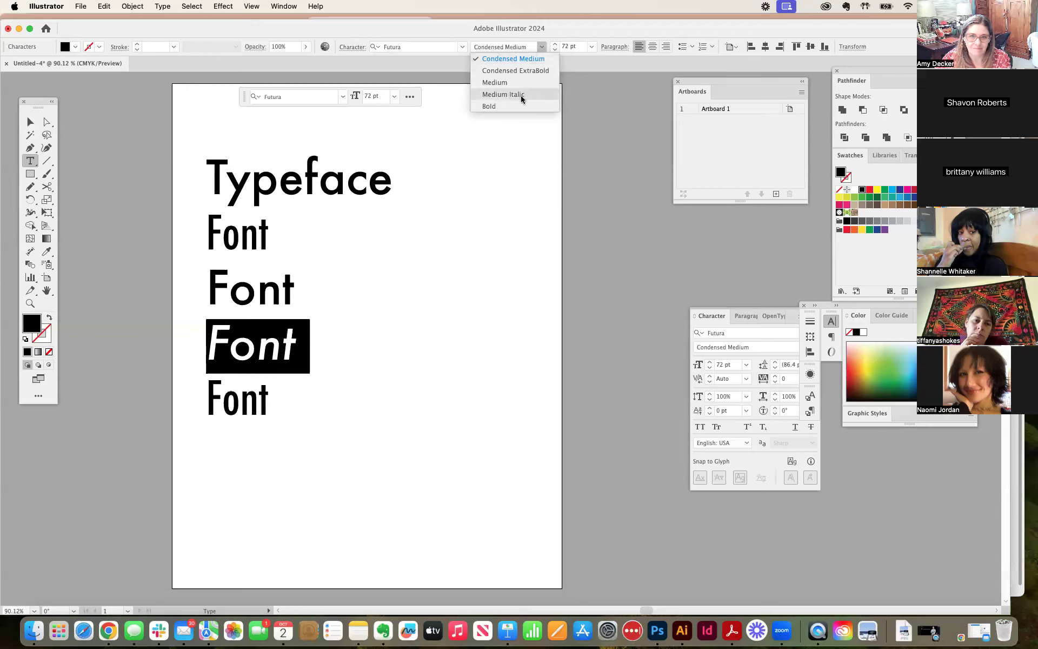
pyautogui.click(493, 106)
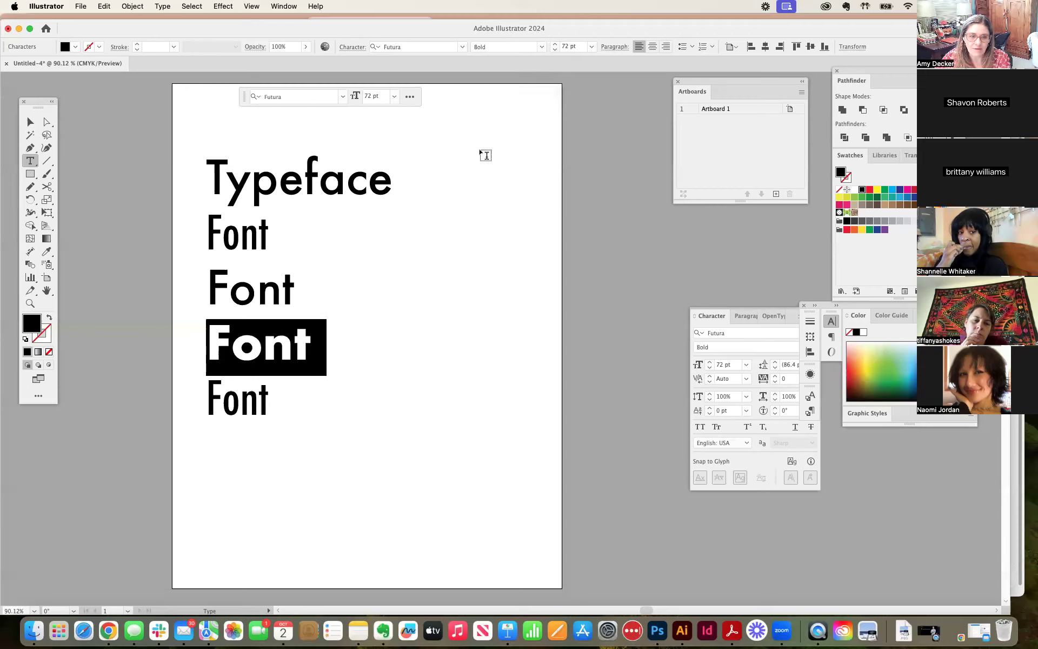
# Step: Set the font style of the fourth "Font" line to Medium Italic and deselect the text
pyautogui.doubleClick(276, 402)
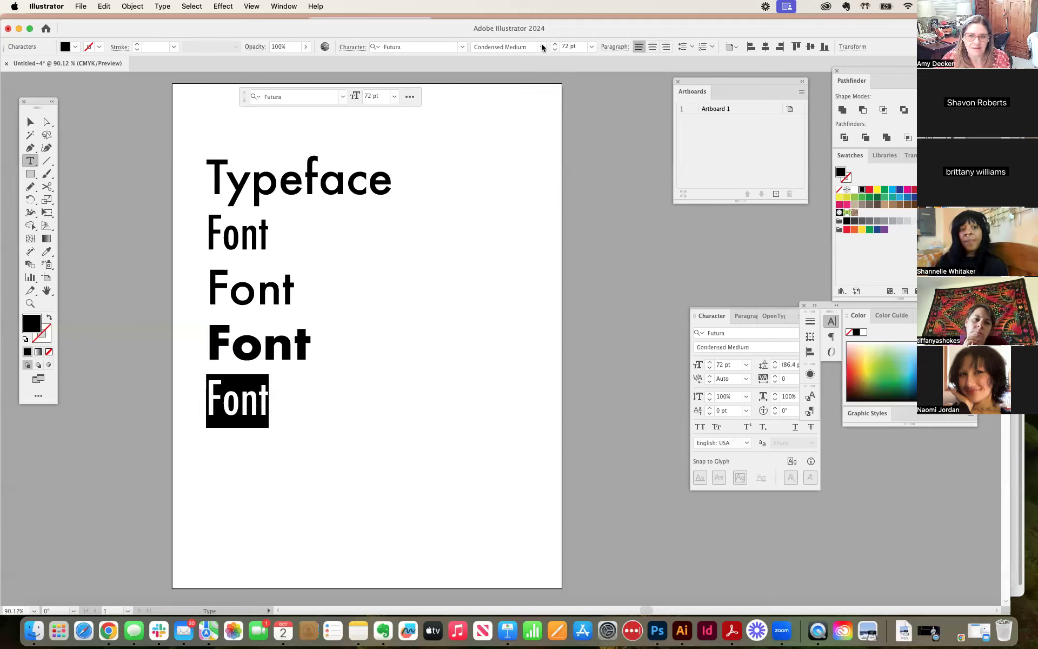
pyautogui.click(507, 48)
pyautogui.click(507, 96)
pyautogui.click(392, 366)
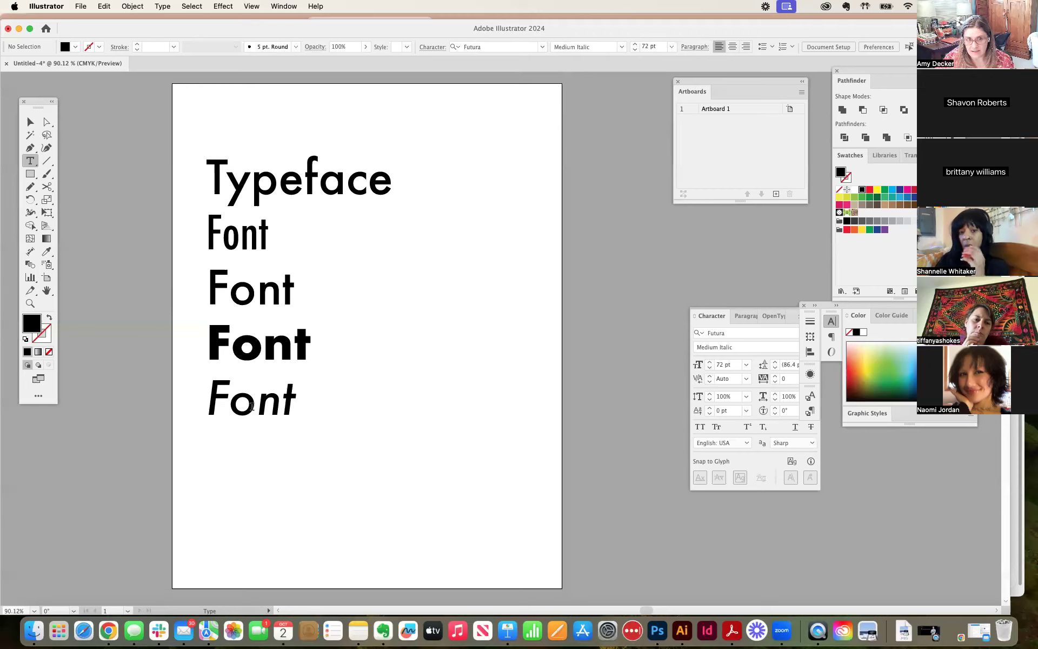
# Step: Extend the heading "Typeface" so that it reads "Typeface: Futura"
pyautogui.moveTo(215, 173); pyautogui.dragTo(372, 172)
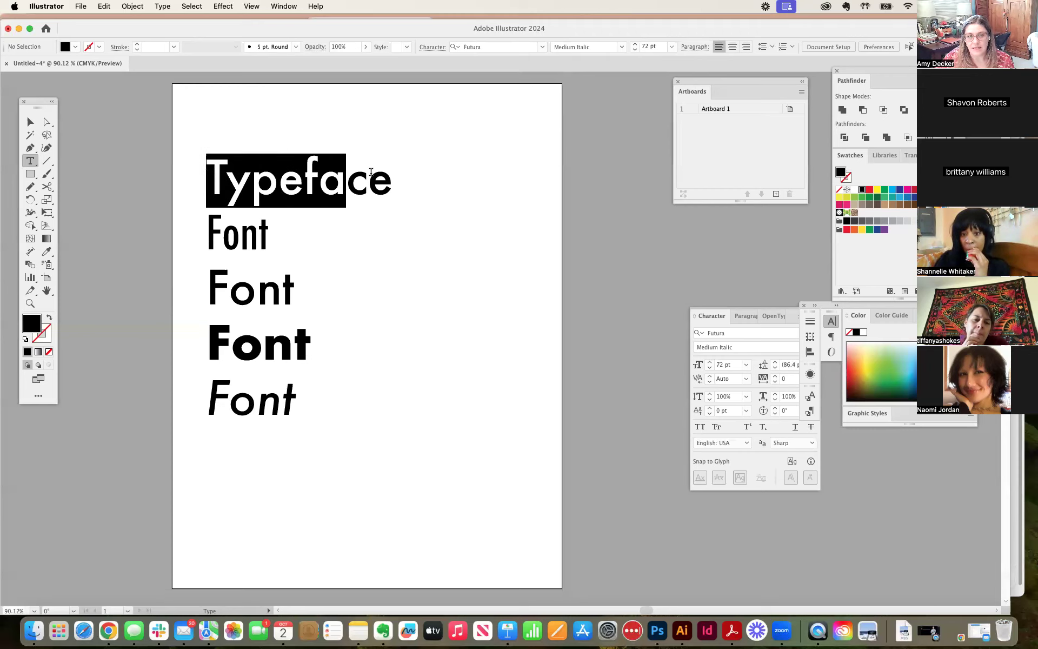
pyautogui.click(385, 175)
pyautogui.write(': Futura')
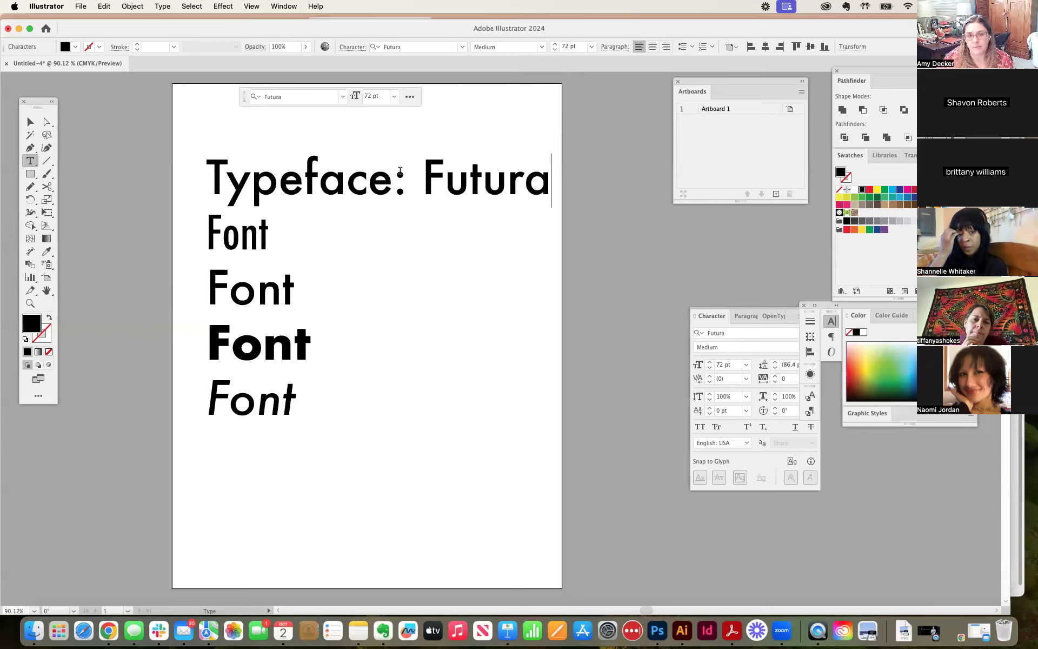
# Step: Move the whole text block slightly left so the longer heading sits more centrally on the artboard
pyautogui.click(31, 122)
pyautogui.click(159, 172)
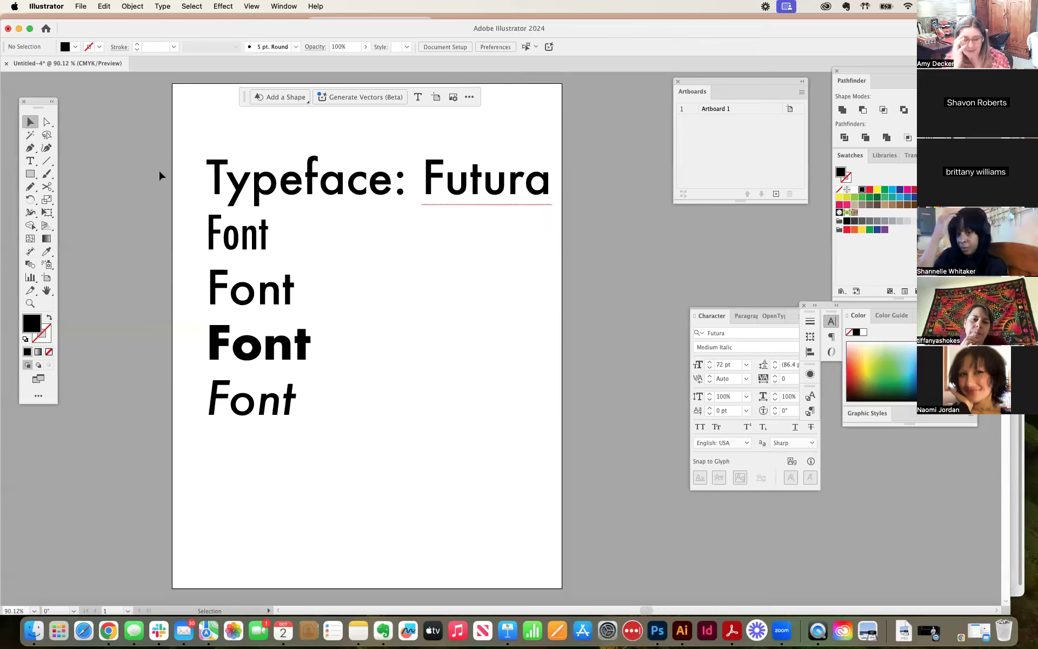
pyautogui.moveTo(254, 195); pyautogui.dragTo(240, 197)
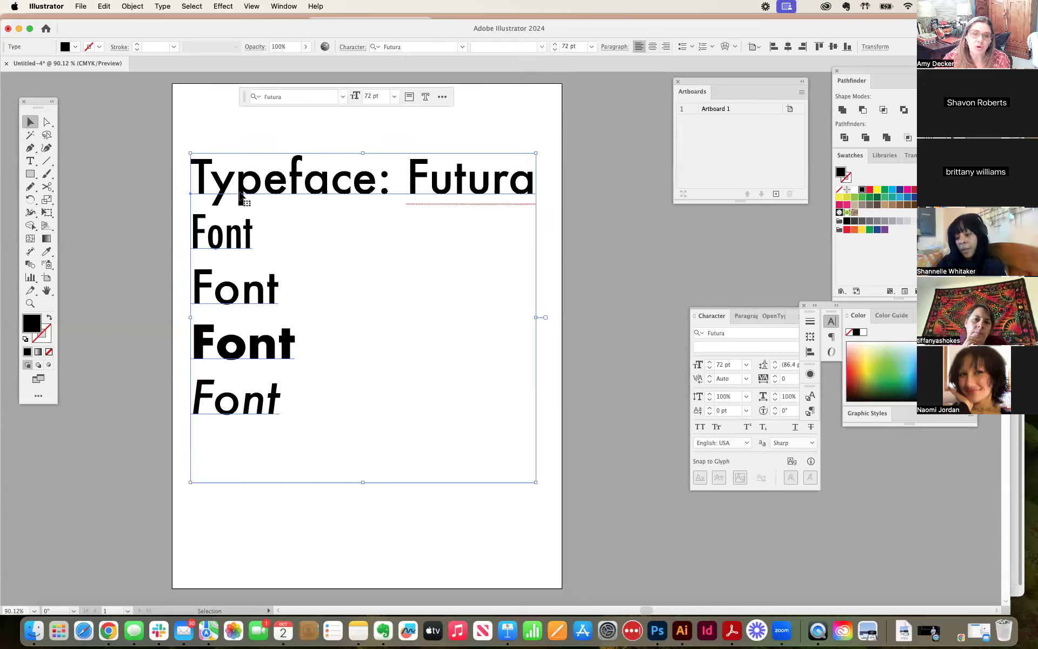
pyautogui.click(168, 184)
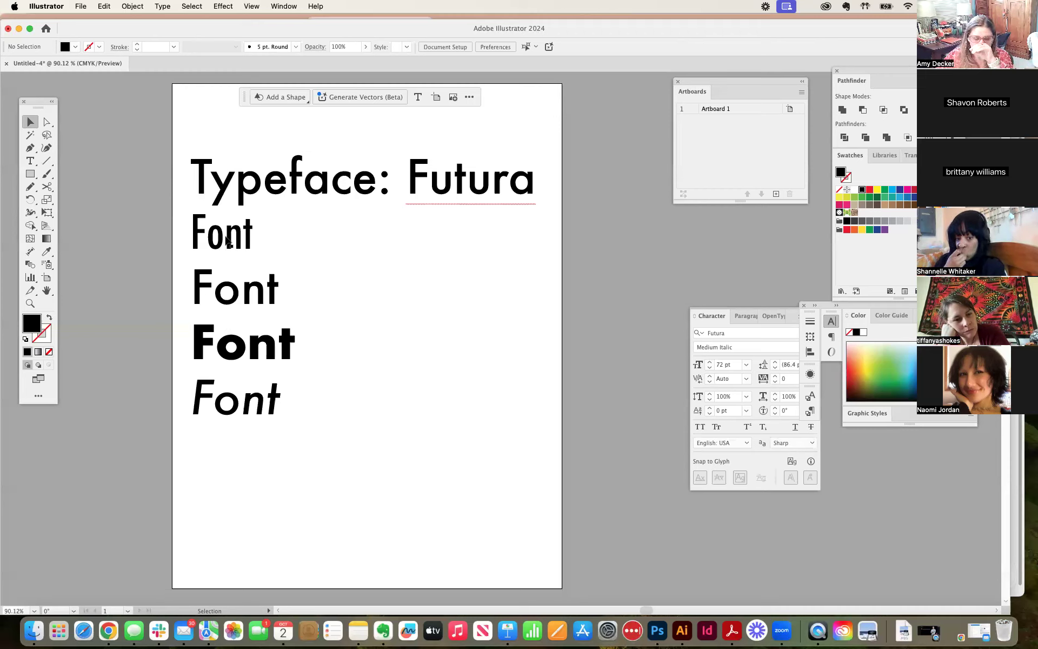
# Step: Highlight the word "Futura" in the heading and the group of "Font" lines beneath it
pyautogui.doubleClick(455, 191)
pyautogui.moveTo(403, 184); pyautogui.dragTo(550, 192)
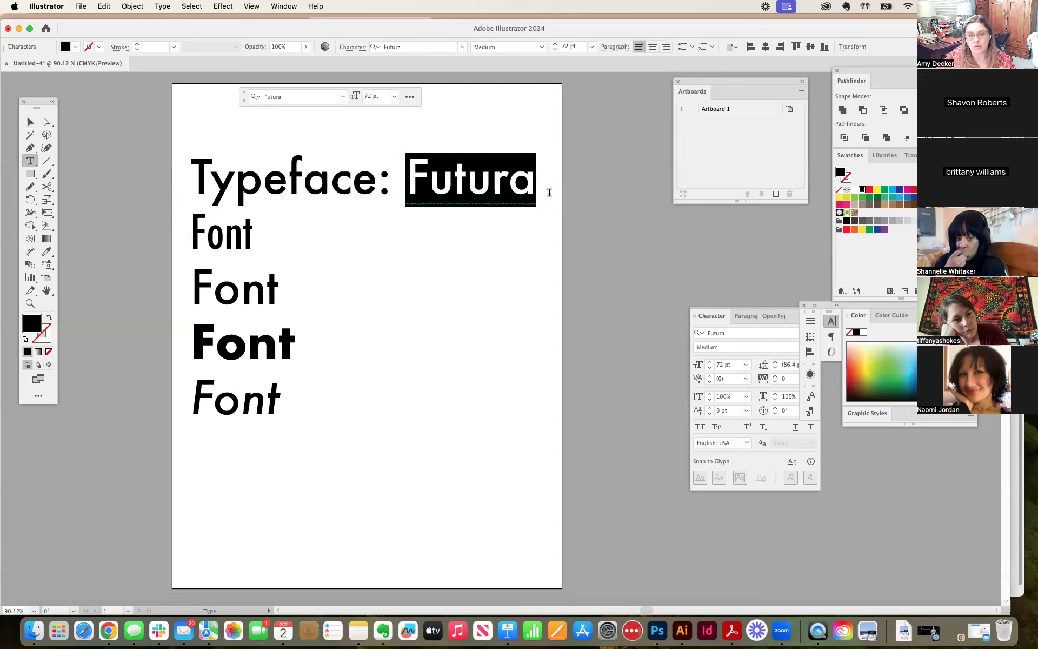
pyautogui.click(242, 232)
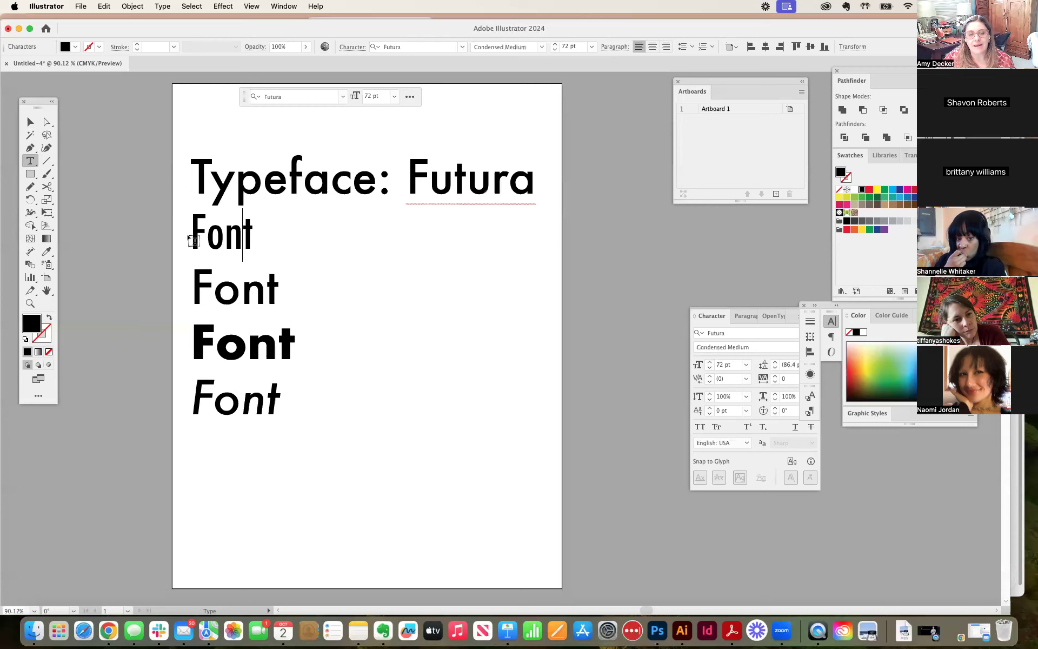
pyautogui.moveTo(193, 231); pyautogui.dragTo(279, 409)
pyautogui.click(302, 415)
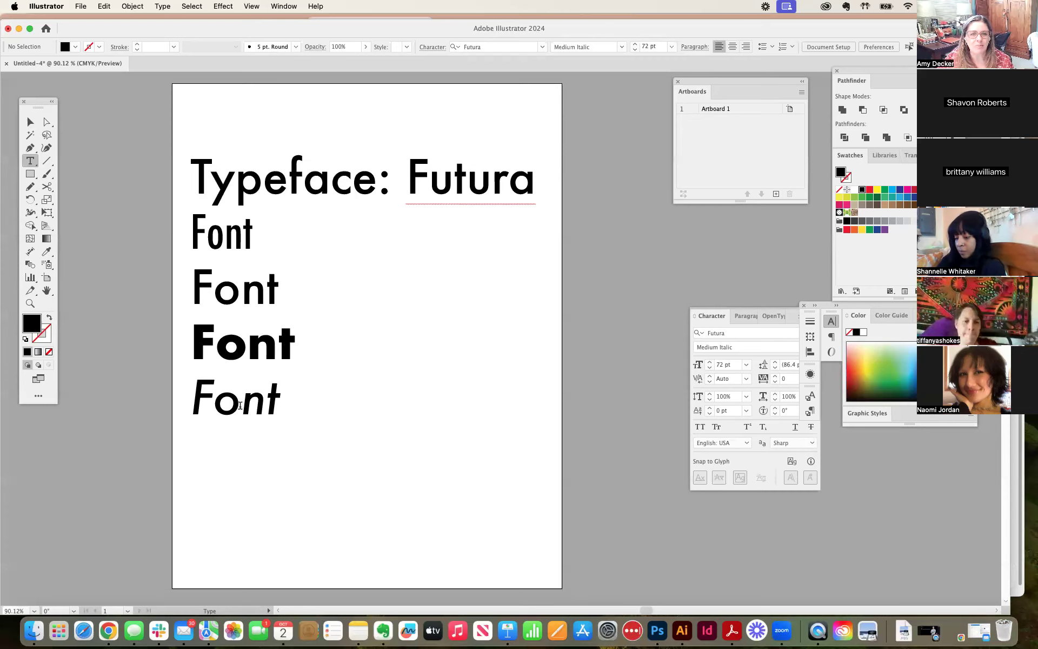
# Step: Move the text block up to the top of the artboard to free space beneath it
pyautogui.click(31, 122)
pyautogui.moveTo(275, 190); pyautogui.dragTo(281, 143)
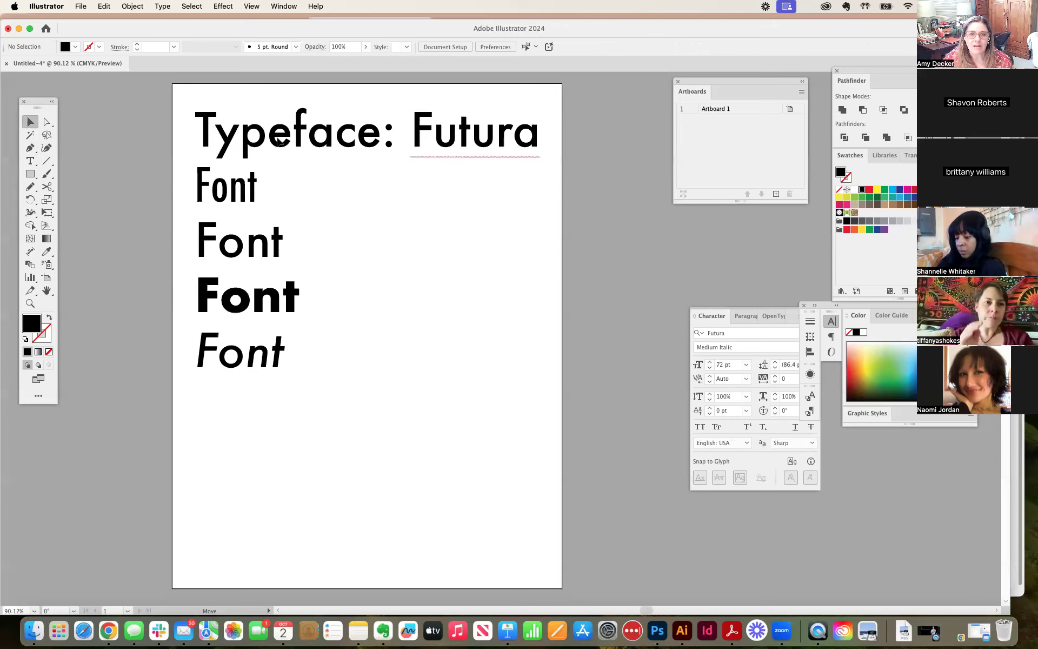
pyautogui.click(566, 219)
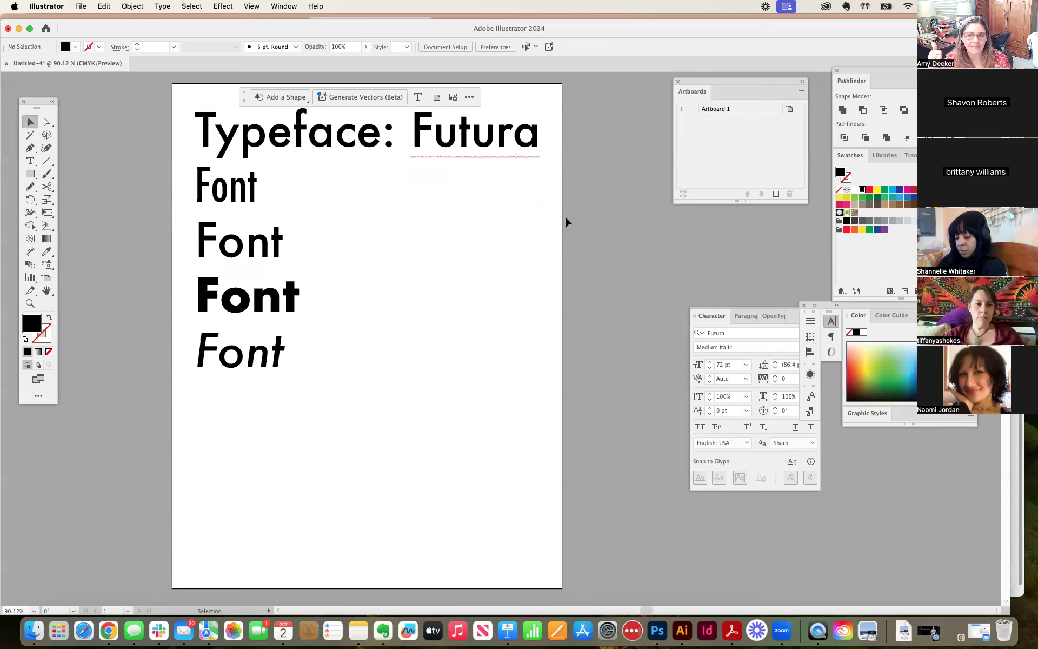
# Step: Select the word "Typeface" and examine the styles contained in the CoFo Gothic VF family
pyautogui.scroll(-1, 566, 215)
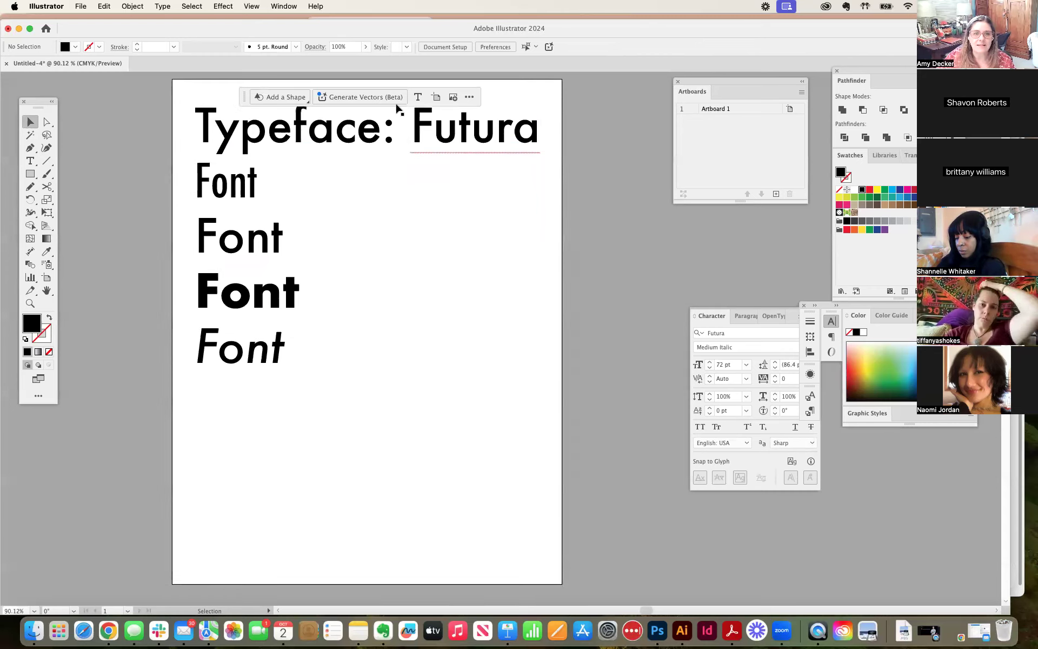
pyautogui.click(287, 136)
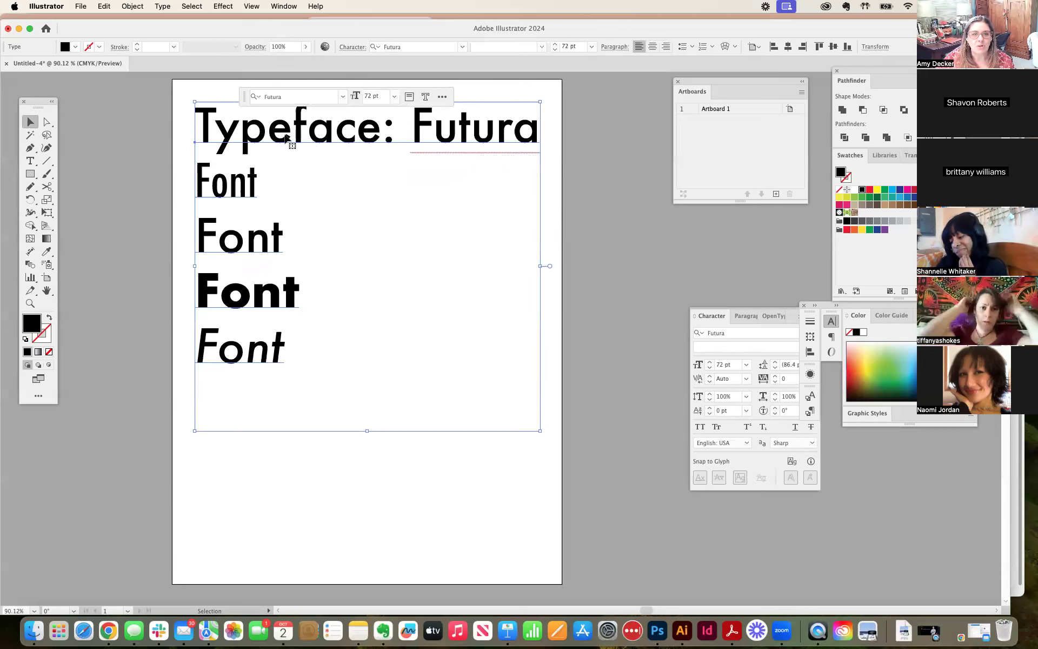
pyautogui.doubleClick(329, 130)
pyautogui.doubleClick(325, 131)
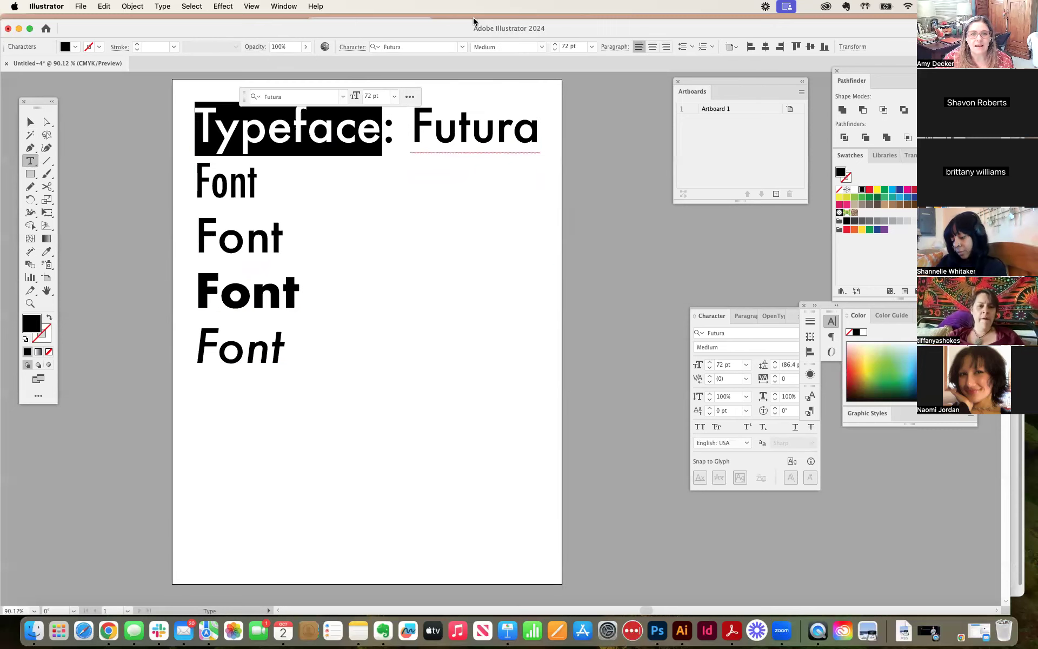
pyautogui.click(461, 47)
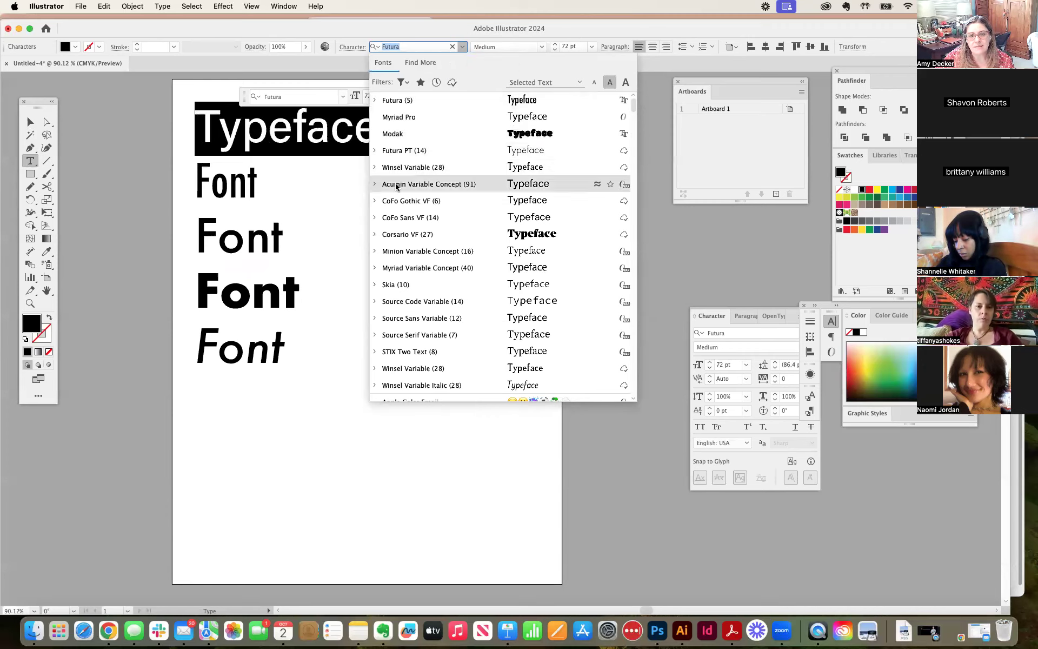
pyautogui.click(375, 202)
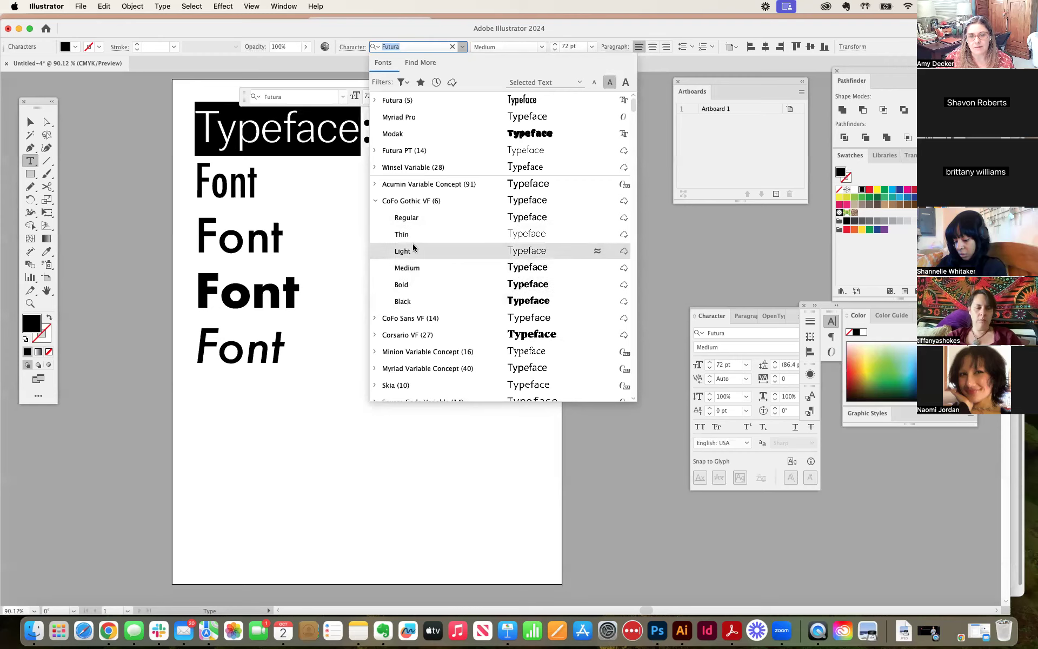
pyautogui.click(375, 201)
# Step: Try Acumin Variable Concept on the word "Typeface" and change it to Futura PT
pyautogui.click(398, 184)
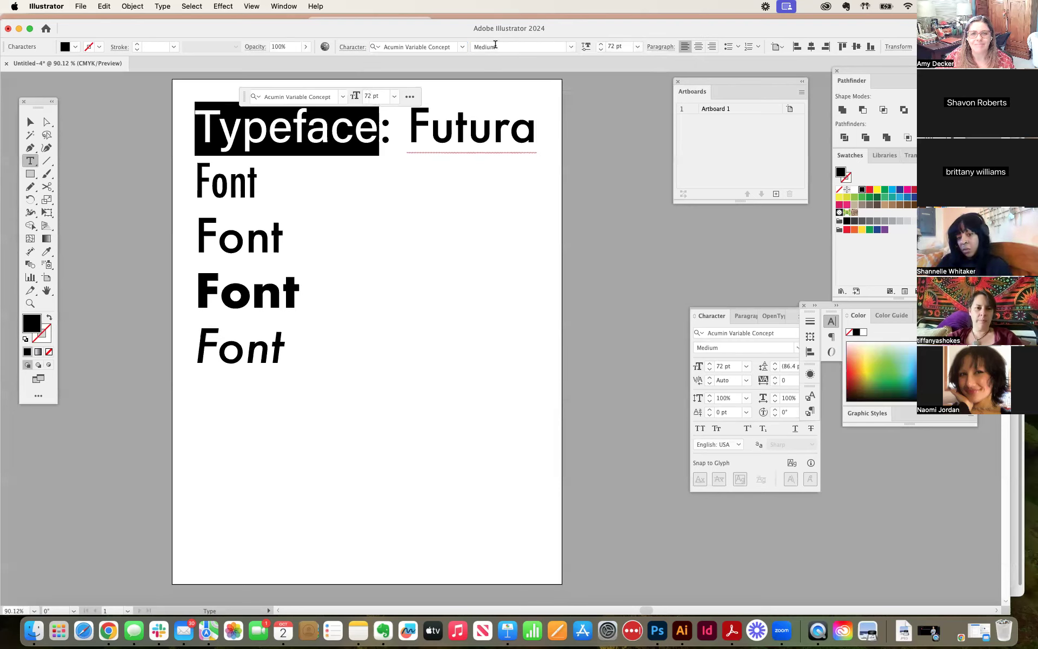
pyautogui.click(463, 48)
pyautogui.click(415, 168)
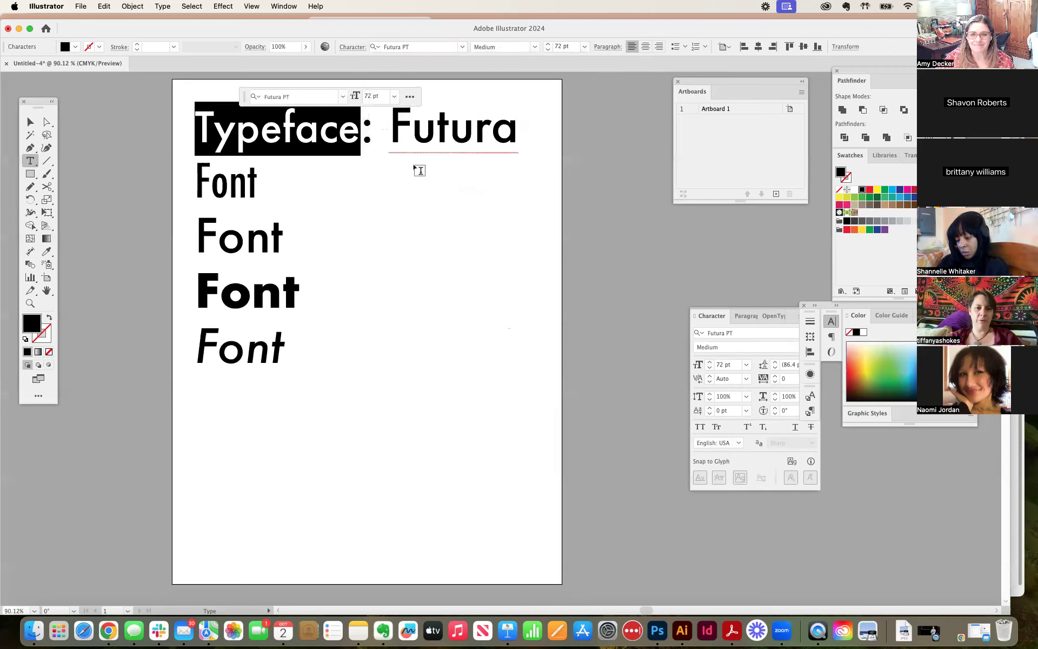
# Step: Highlight parts of the heading and each "Font" line in turn to compare the typeface with its individual fonts
pyautogui.moveTo(374, 136); pyautogui.dragTo(356, 136)
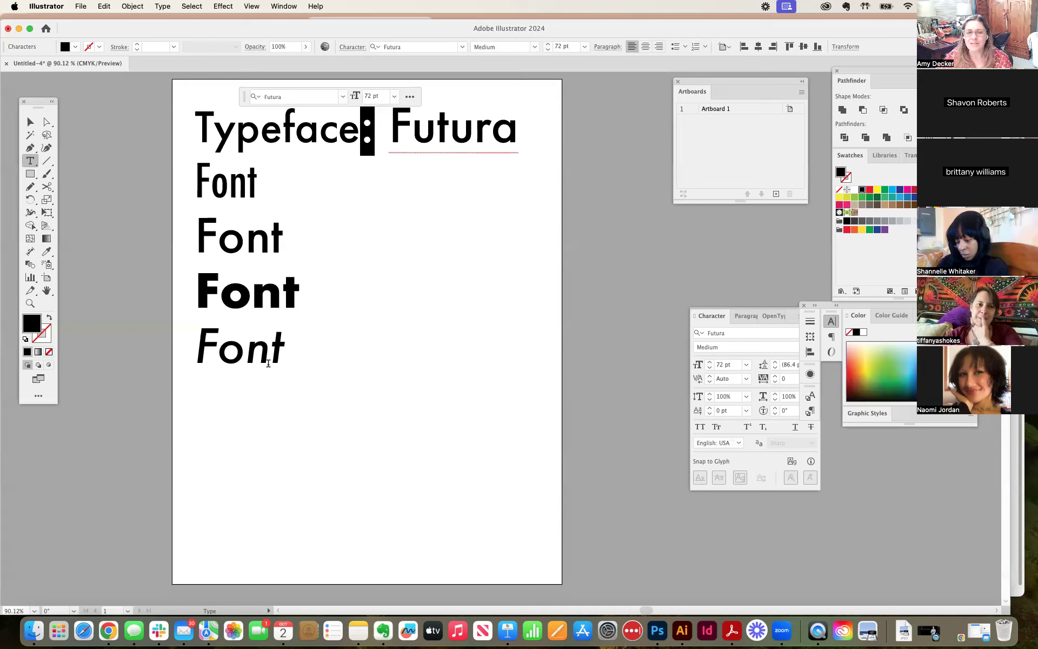
pyautogui.click(341, 130)
pyautogui.click(359, 131)
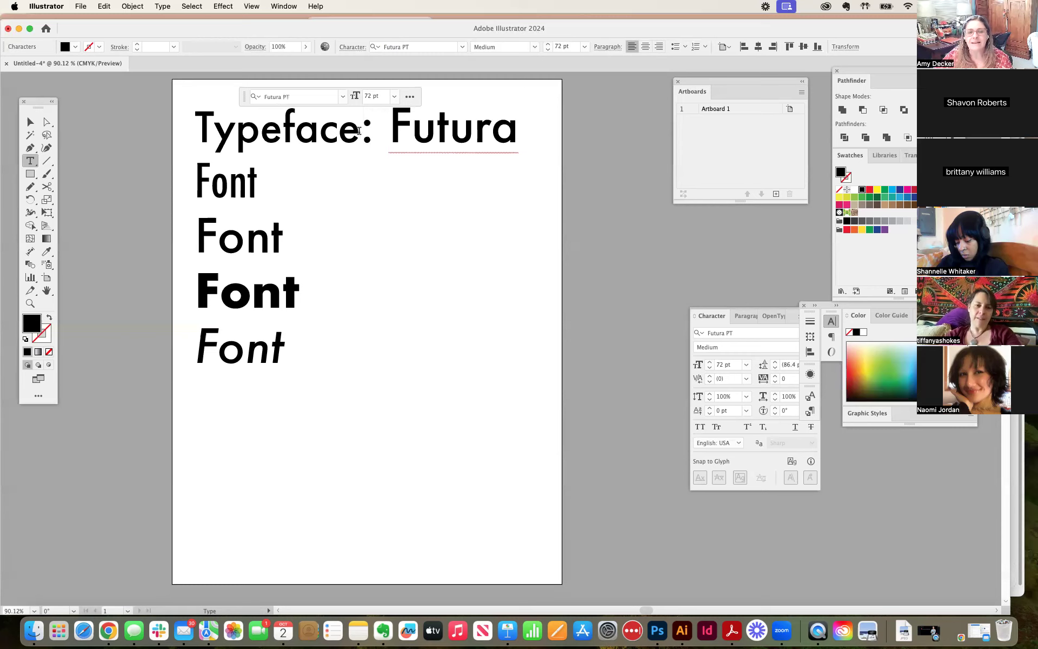
pyautogui.moveTo(360, 131); pyautogui.dragTo(562, 139)
pyautogui.click(449, 138)
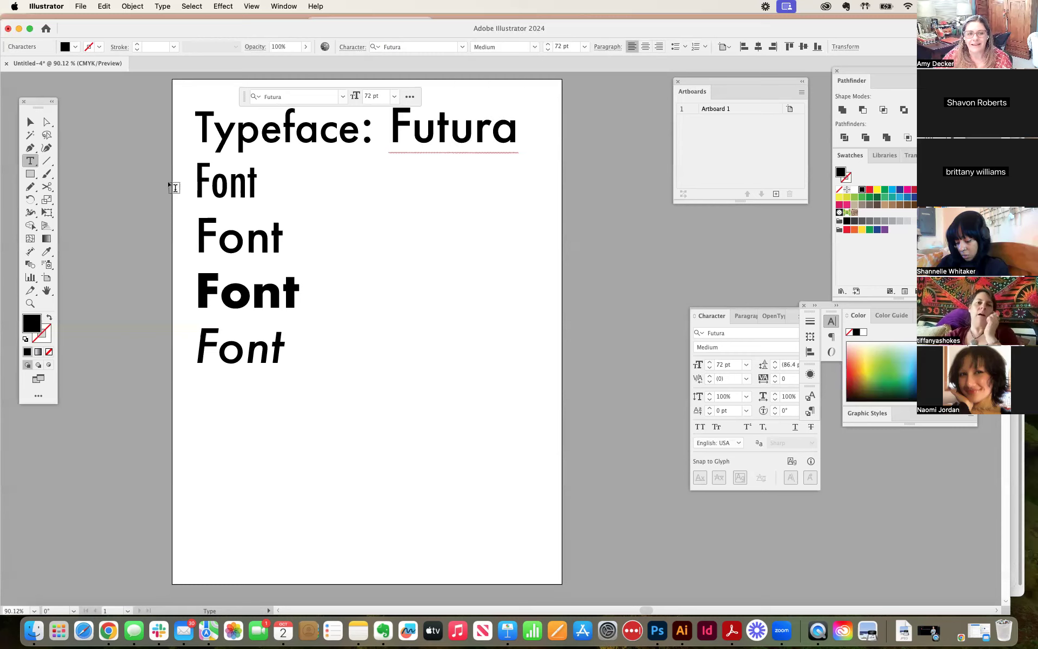
pyautogui.moveTo(198, 189); pyautogui.dragTo(271, 204)
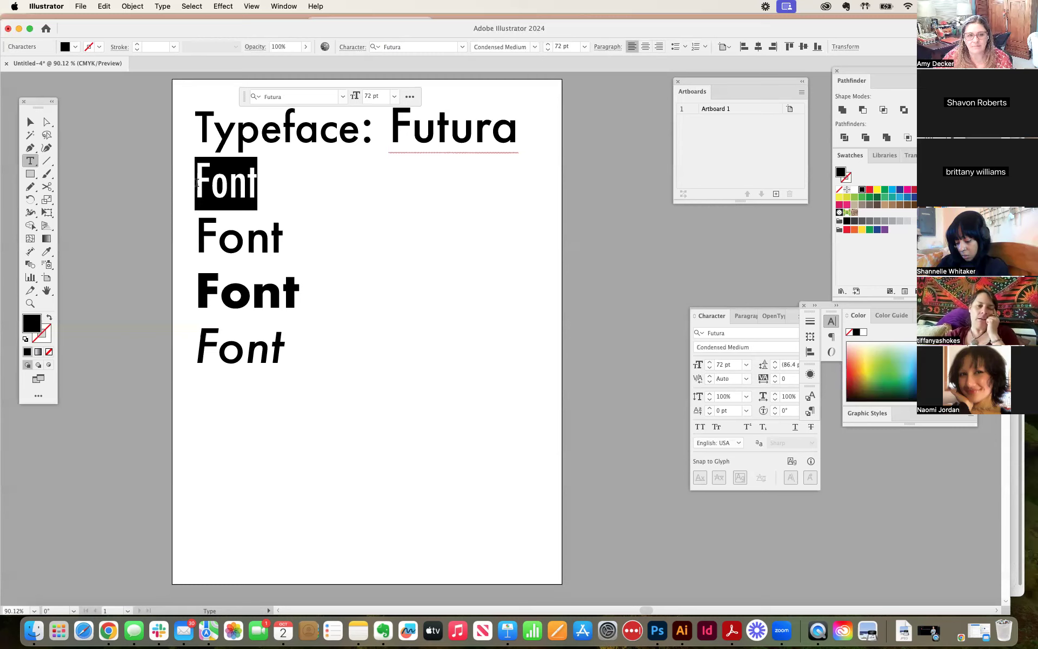
pyautogui.moveTo(197, 241); pyautogui.dragTo(292, 267)
pyautogui.moveTo(218, 292); pyautogui.dragTo(339, 288)
pyautogui.moveTo(218, 350); pyautogui.dragTo(393, 343)
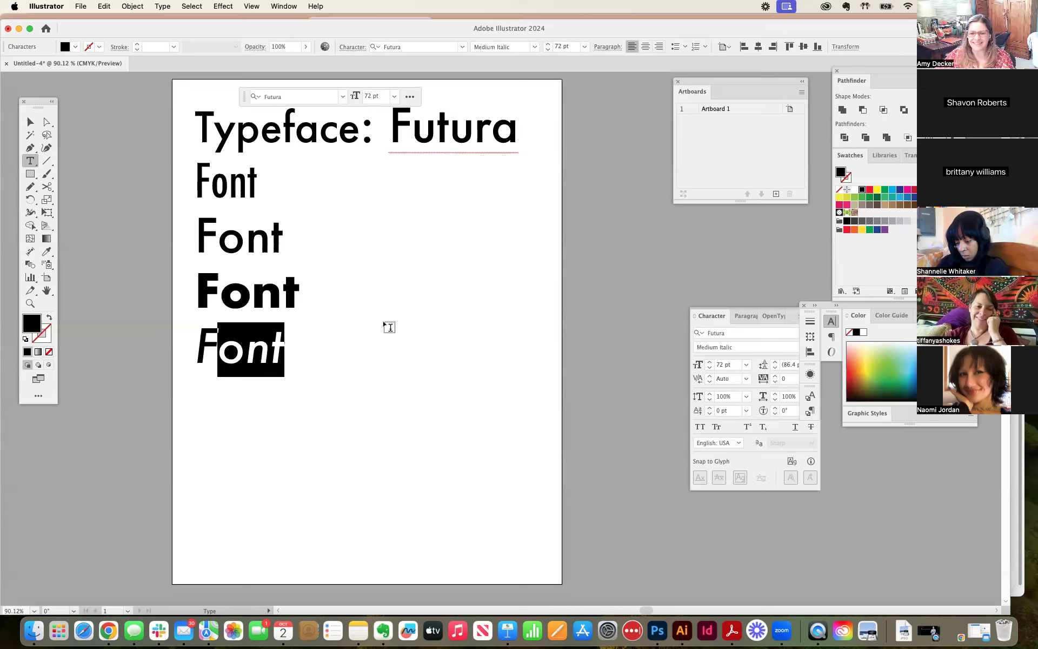
pyautogui.click(389, 327)
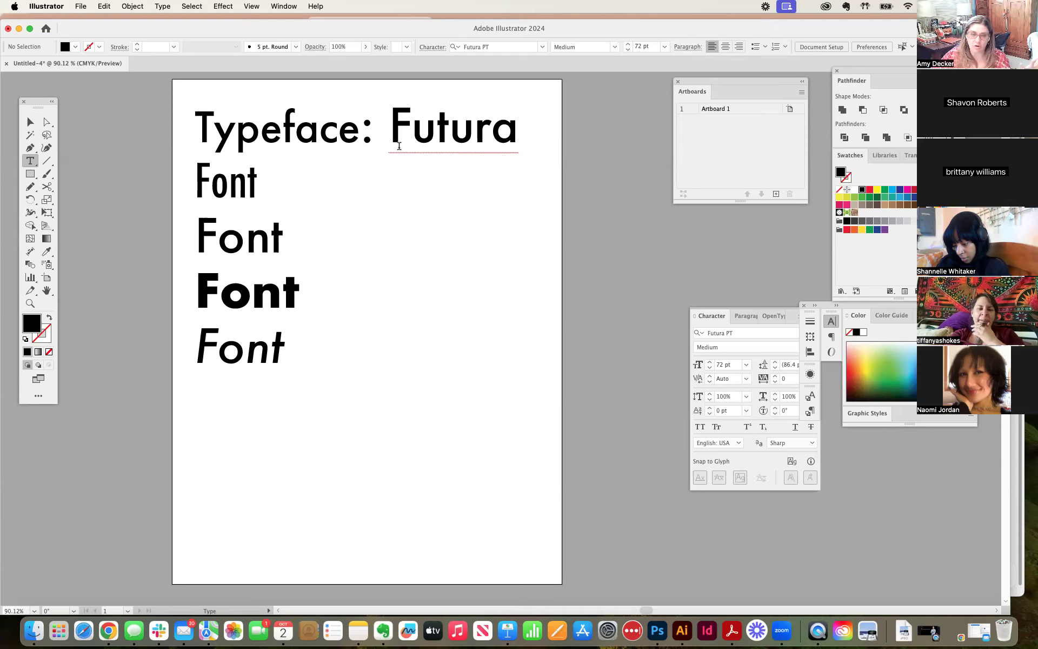
pyautogui.moveTo(390, 142); pyautogui.dragTo(531, 142)
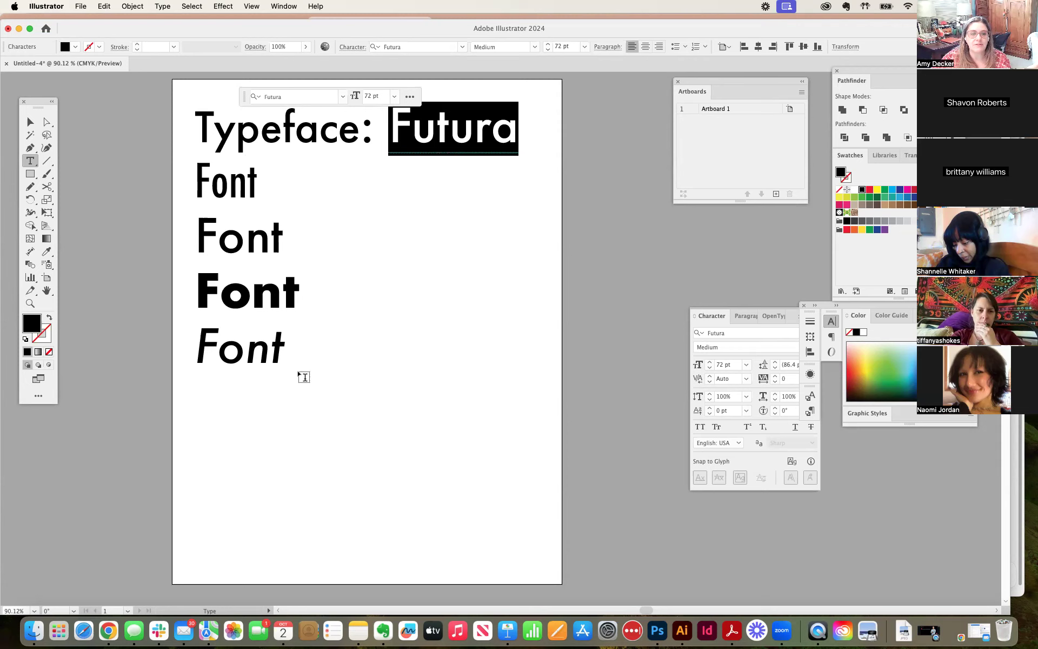
pyautogui.click(280, 342)
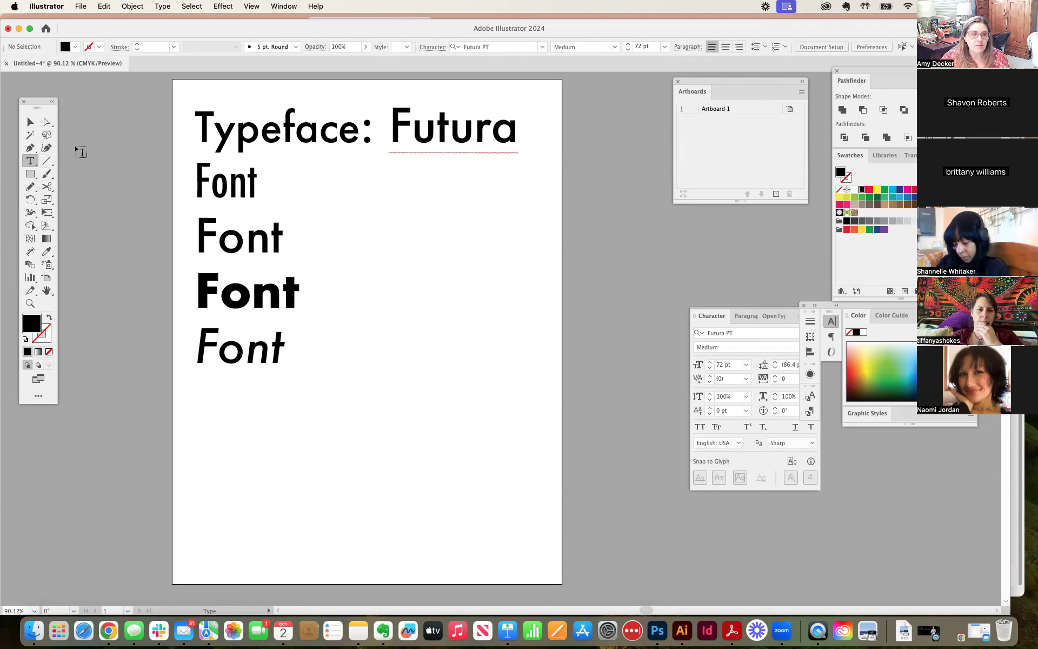
# Step: Add a new text object reading "Display Face" below the last "Font" line
pyautogui.click(31, 122)
pyautogui.click(32, 165)
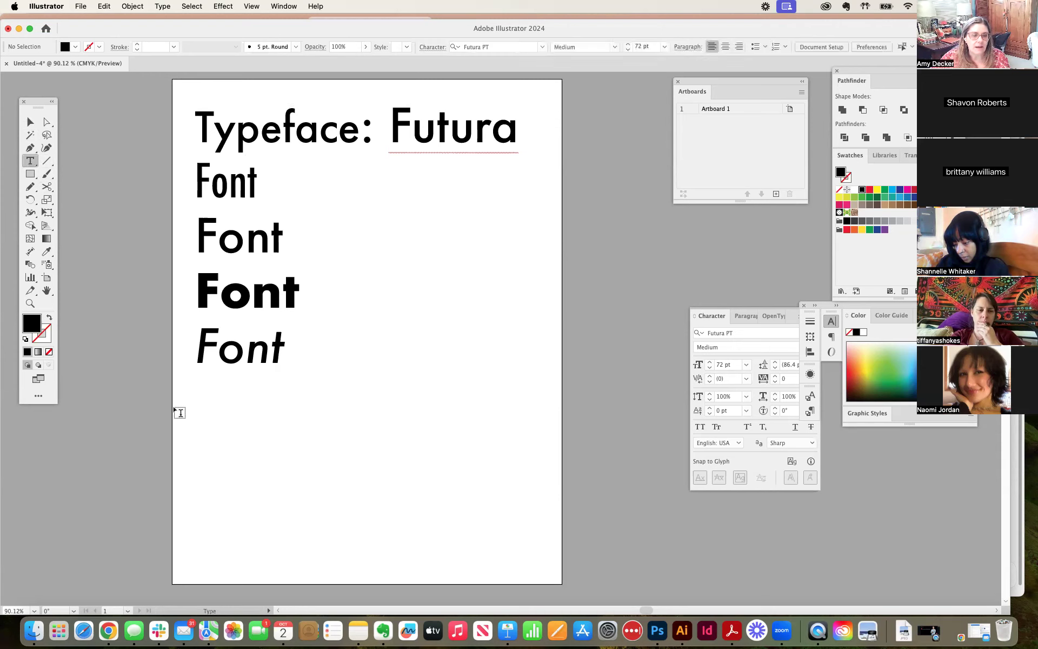
pyautogui.click(202, 433)
pyautogui.write('D')
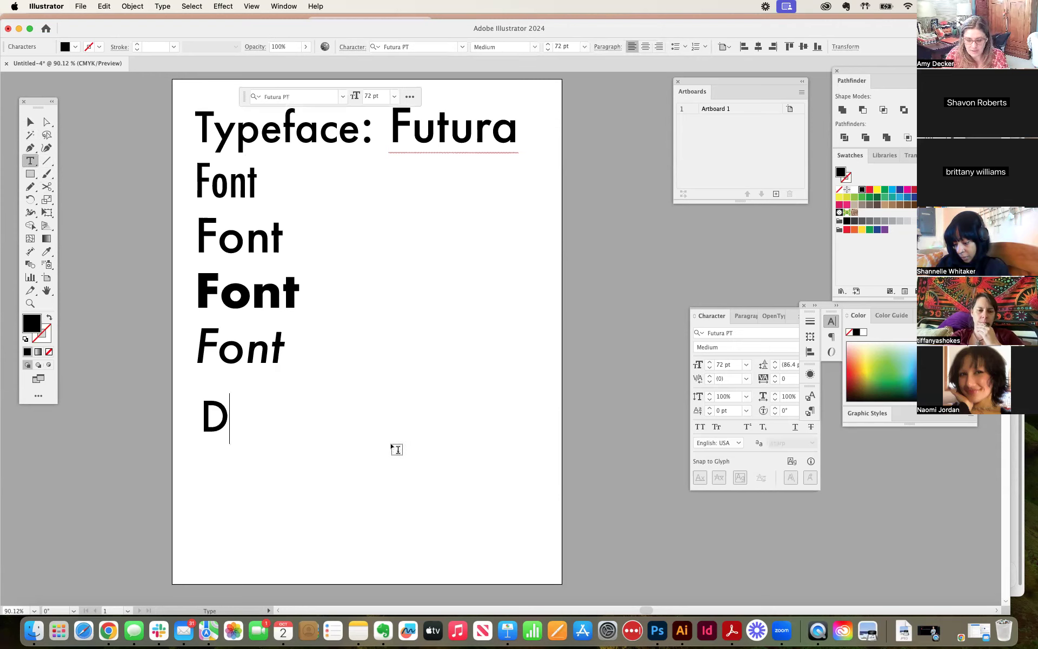
pyautogui.write('isplay Face')
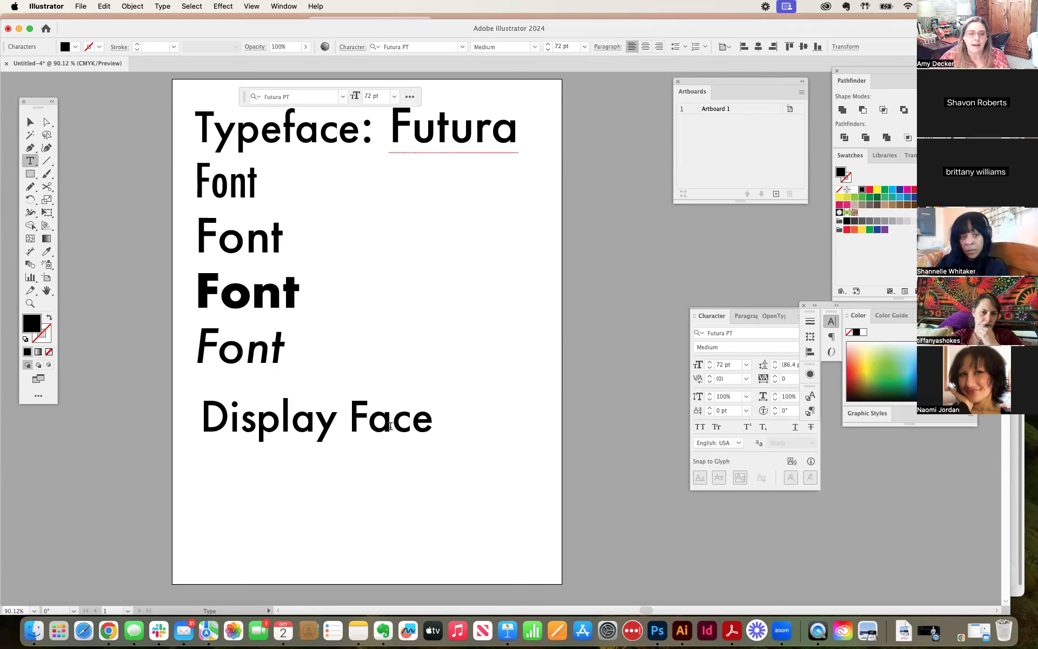
# Step: Set the "Display Face" text in the HWT Mardell typeface
pyautogui.press('super+shift+Left')
pyautogui.press('super+shift+Left')
pyautogui.click(462, 47)
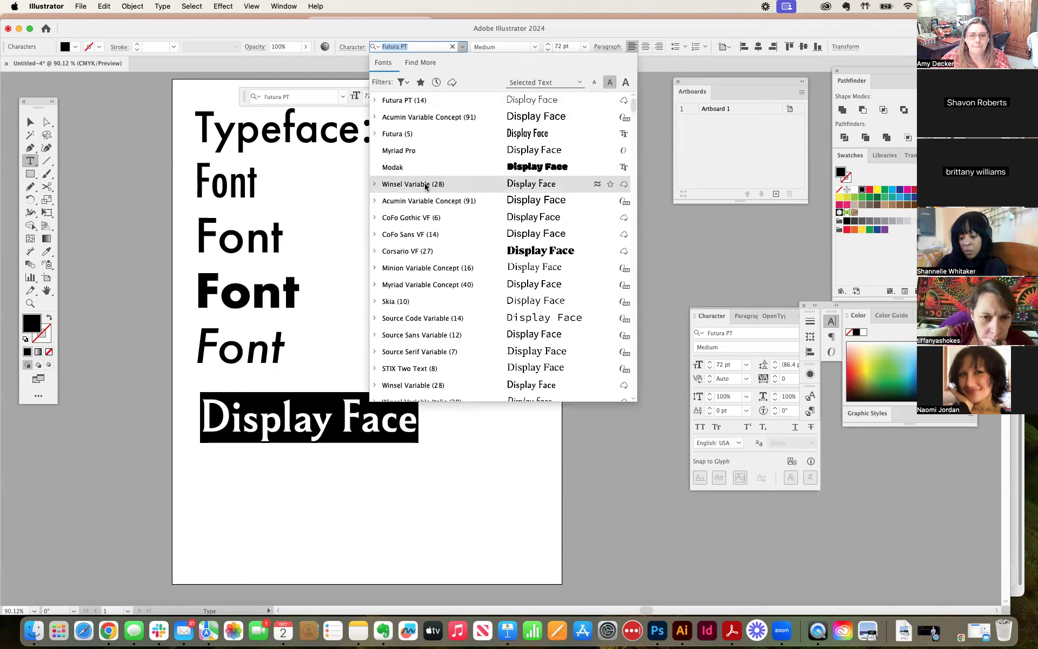
pyautogui.scroll(-10, 412, 188)
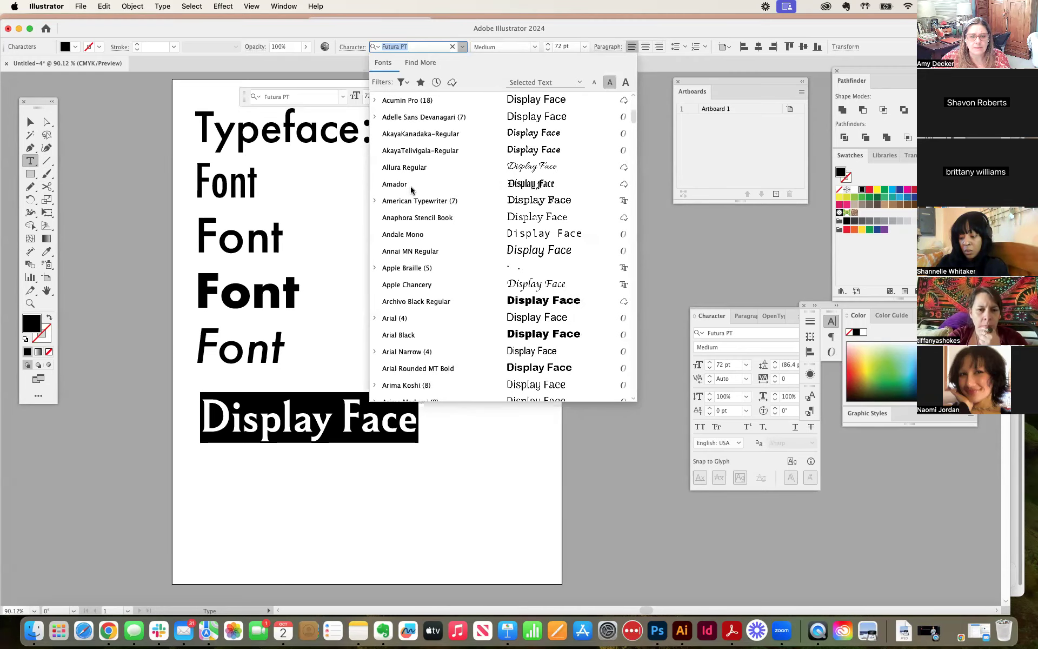
pyautogui.scroll(-5, 411, 189)
pyautogui.scroll(-5, 411, 190)
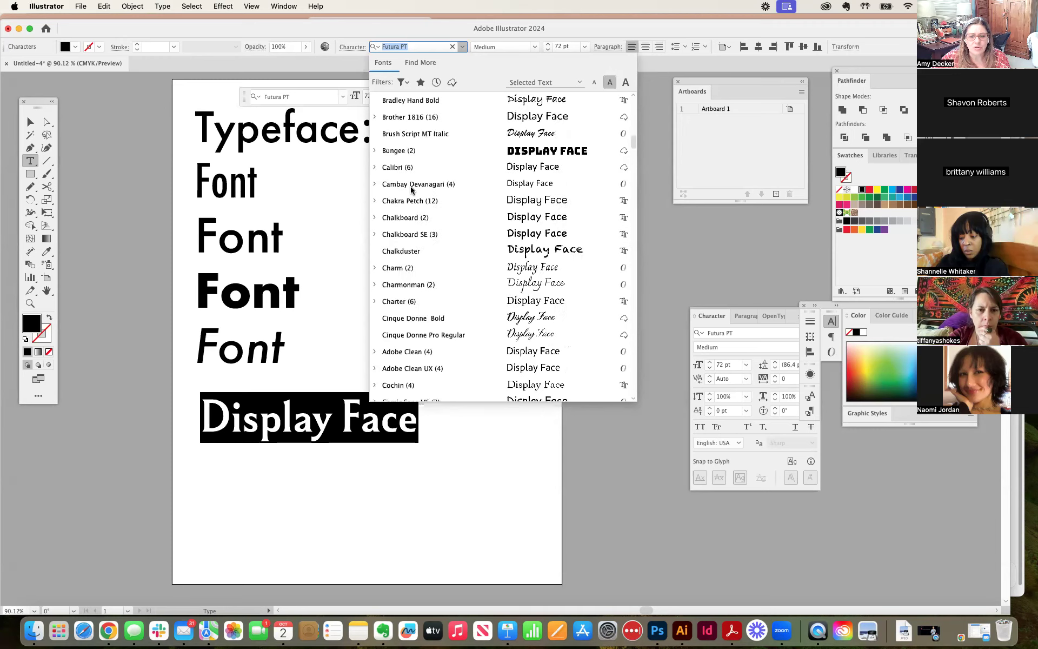
pyautogui.scroll(-10, 411, 190)
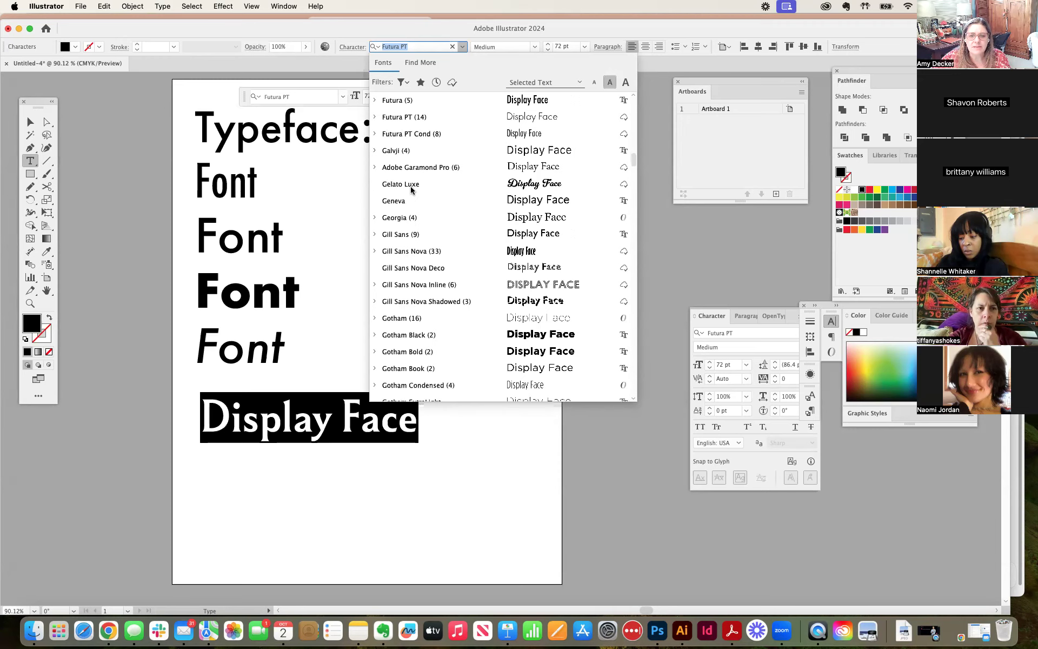
pyautogui.scroll(-7, 411, 189)
pyautogui.scroll(-6, 410, 186)
pyautogui.scroll(3, 410, 186)
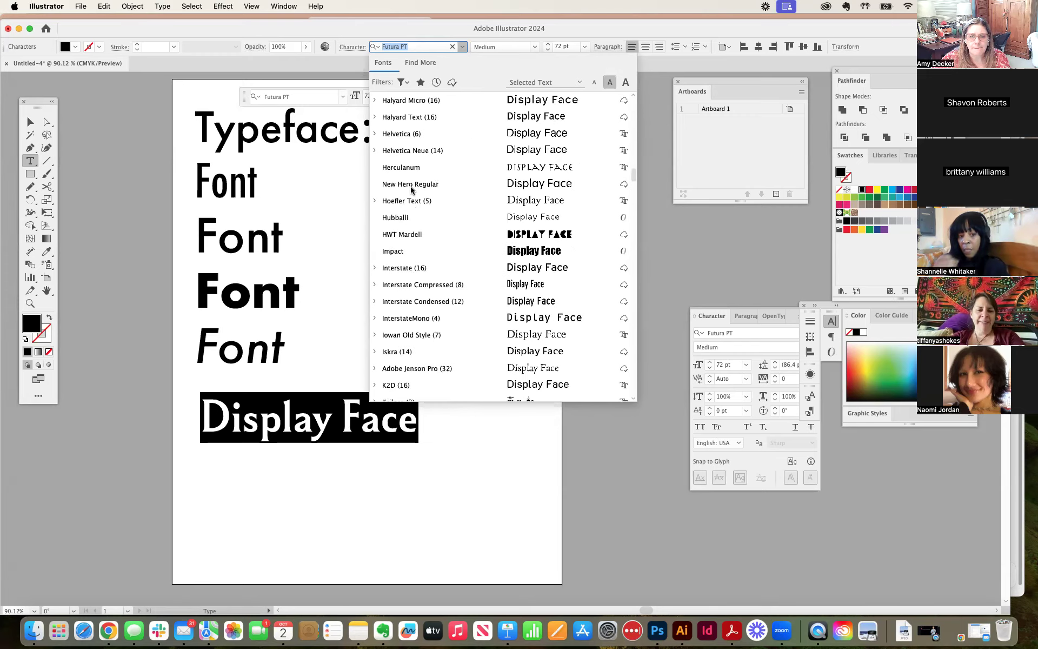
pyautogui.click(533, 237)
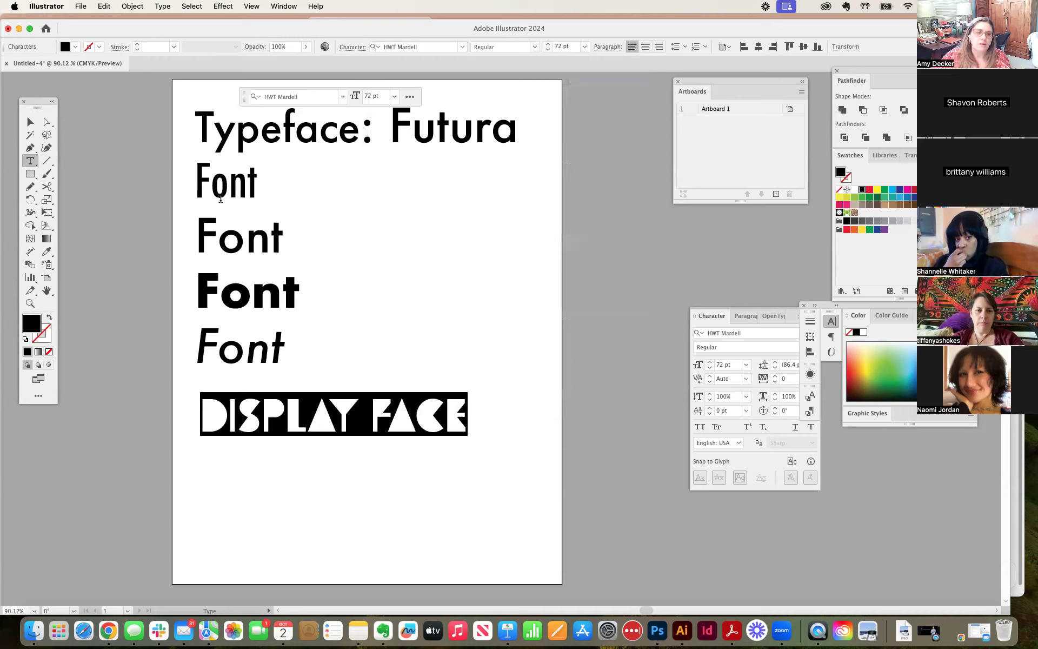
# Step: Enlarge the "Display Face" text to about 92.5 pt and align its start with the "Font" lines above
pyautogui.click(30, 122)
pyautogui.moveTo(294, 427); pyautogui.dragTo(314, 439)
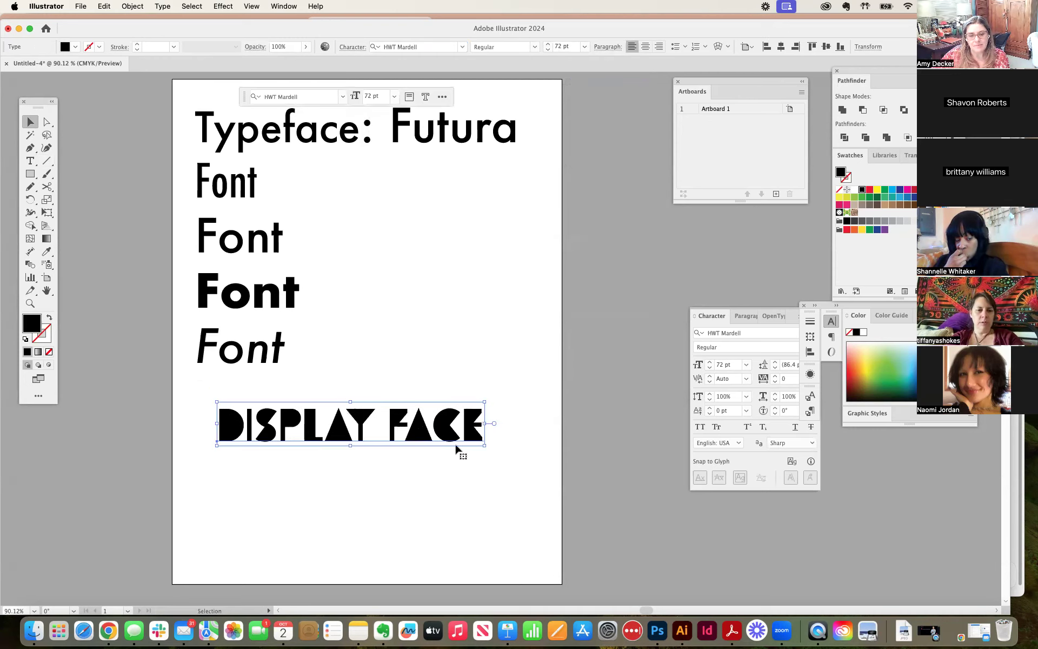
pyautogui.moveTo(483, 444); pyautogui.dragTo(561, 505)
pyautogui.moveTo(463, 459); pyautogui.dragTo(450, 452)
# Step: Select the whole "Display Face" text and check which font styles HWT Mardell offers
pyautogui.doubleClick(427, 445)
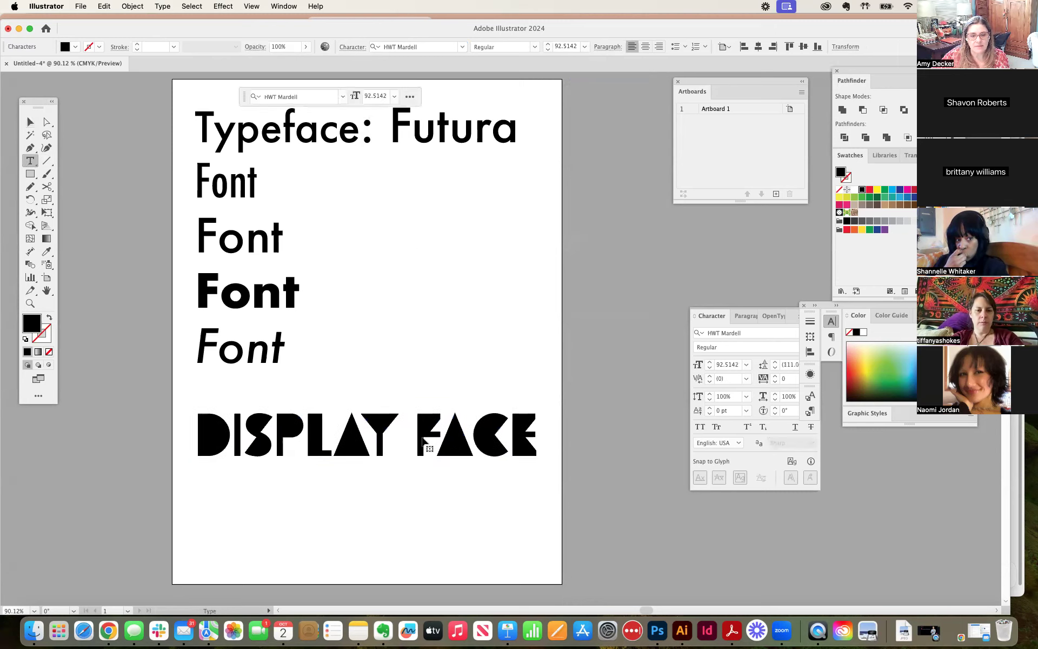
pyautogui.press('super+a')
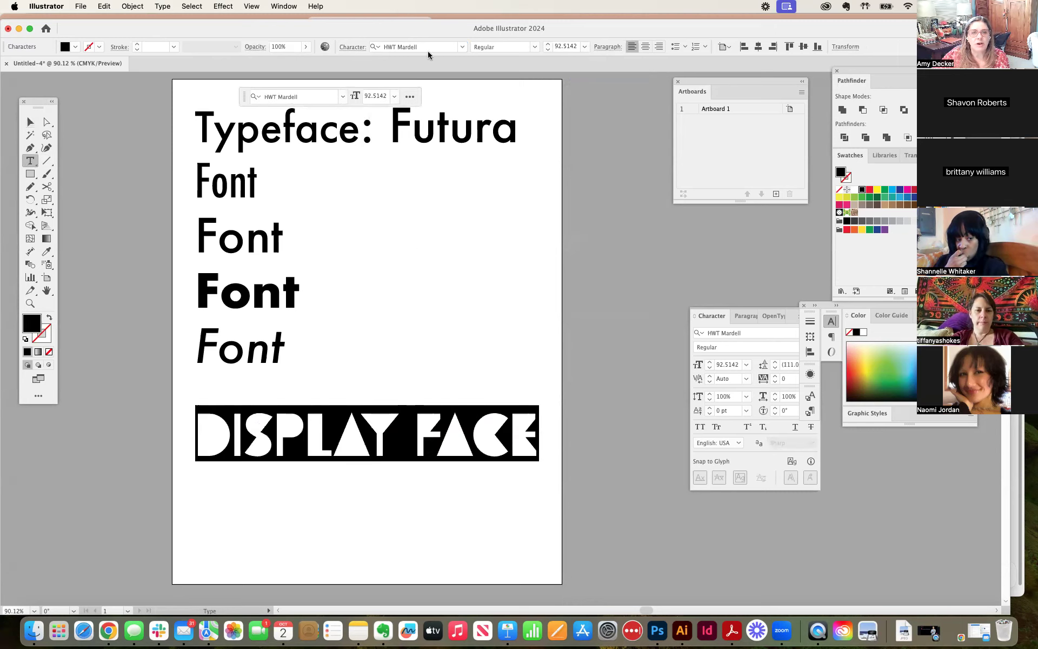
pyautogui.click(535, 50)
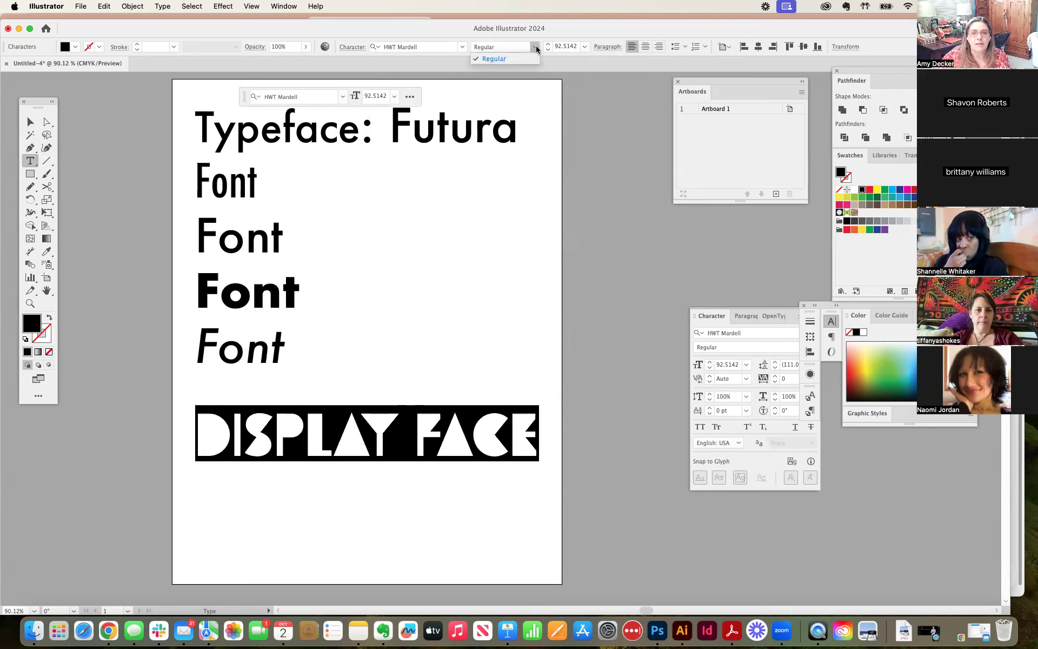
pyautogui.click(502, 60)
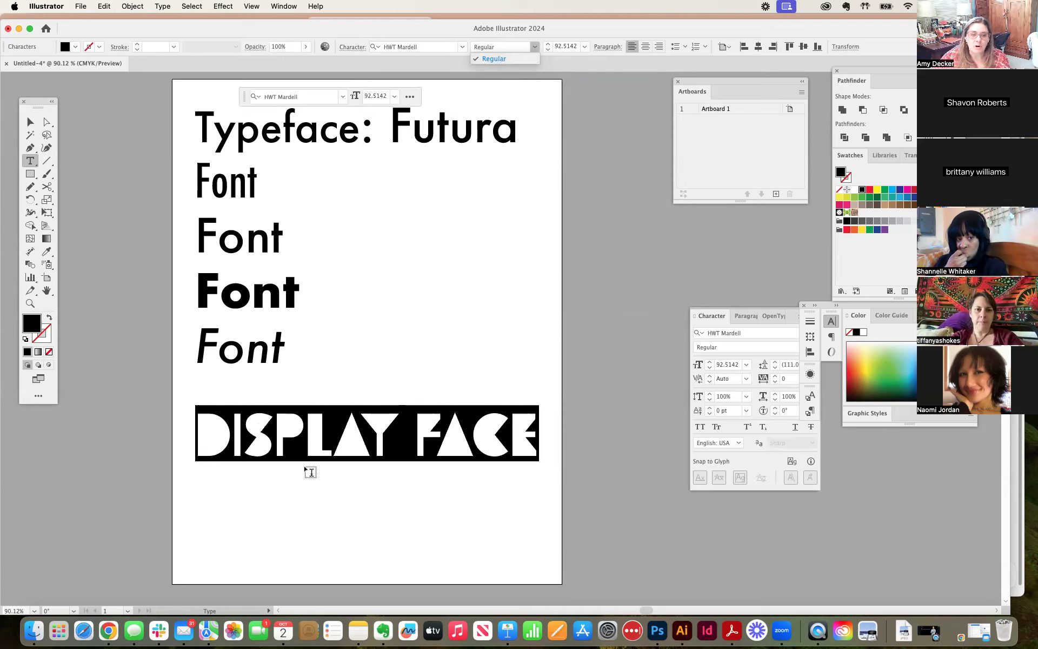
pyautogui.click(303, 444)
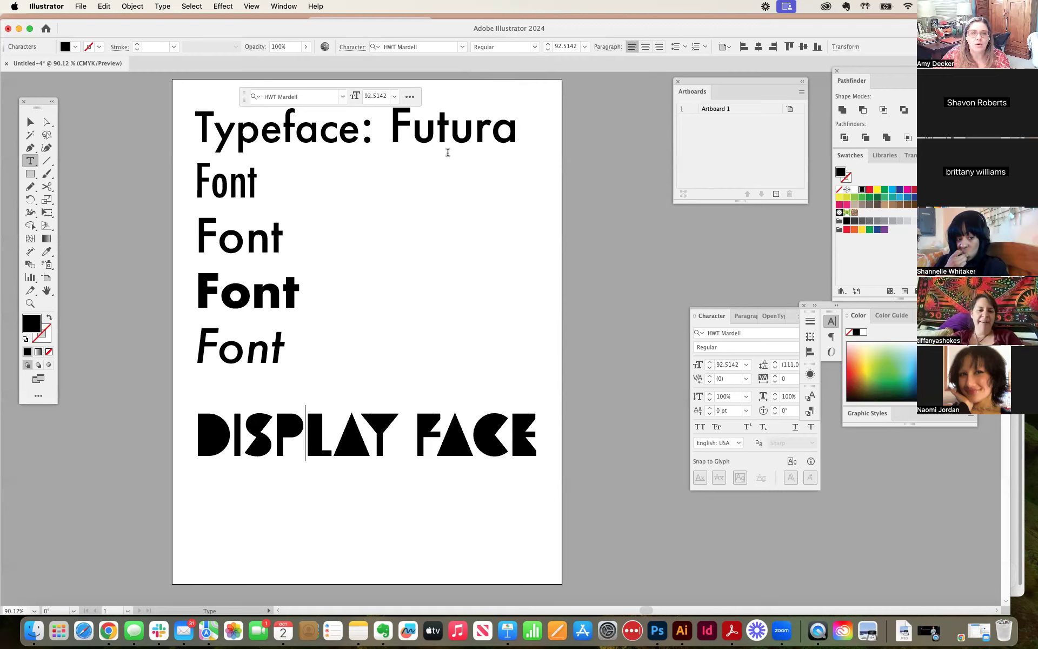
pyautogui.moveTo(202, 437); pyautogui.dragTo(555, 453)
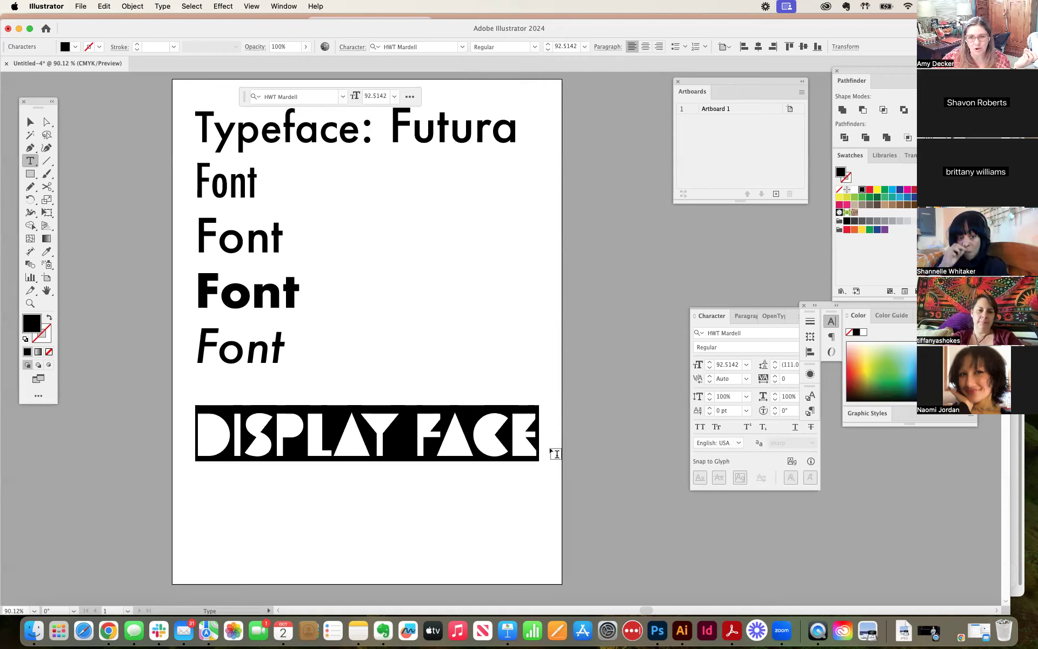
pyautogui.click(534, 47)
pyautogui.click(529, 59)
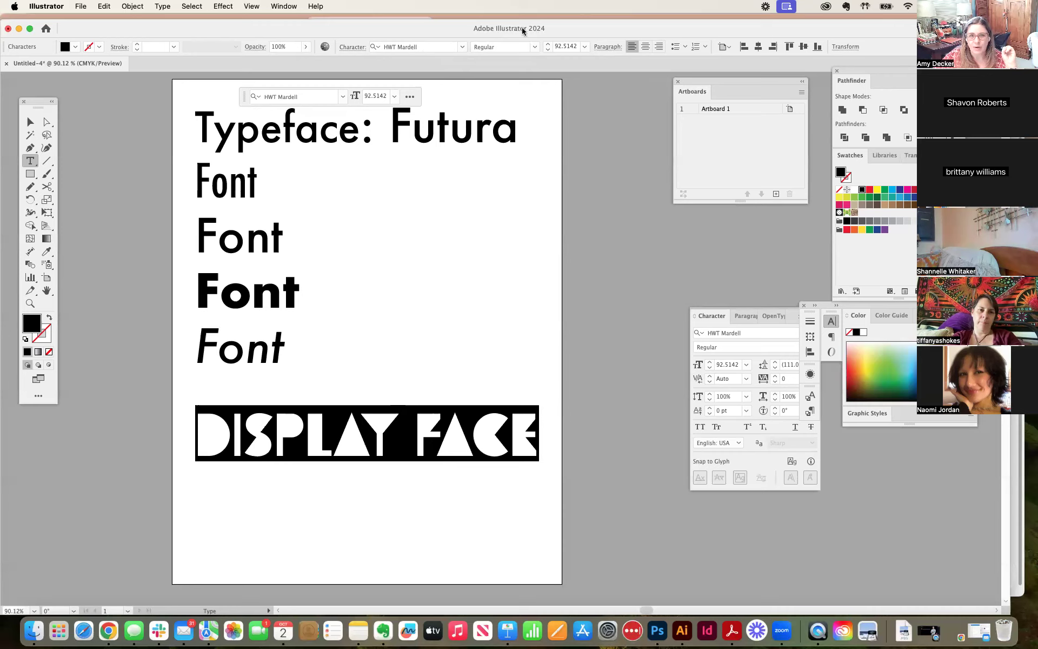
pyautogui.click(489, 47)
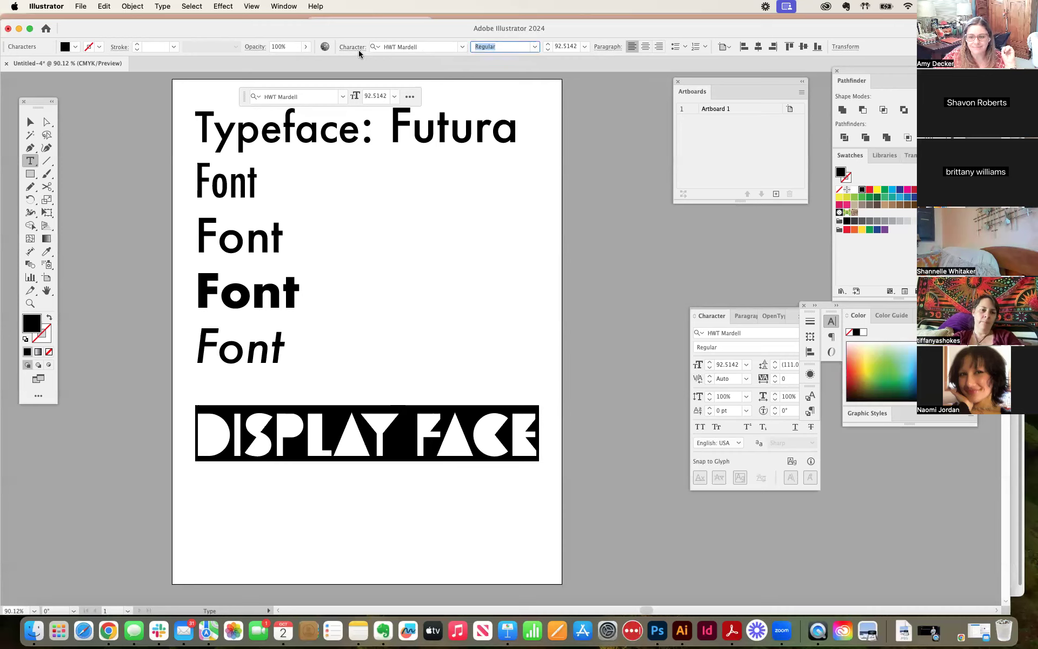
# Step: Move the "Display Face" text slightly further down the artboard, away from the last "Font" line
pyautogui.click(31, 122)
pyautogui.moveTo(275, 454); pyautogui.dragTo(276, 469)
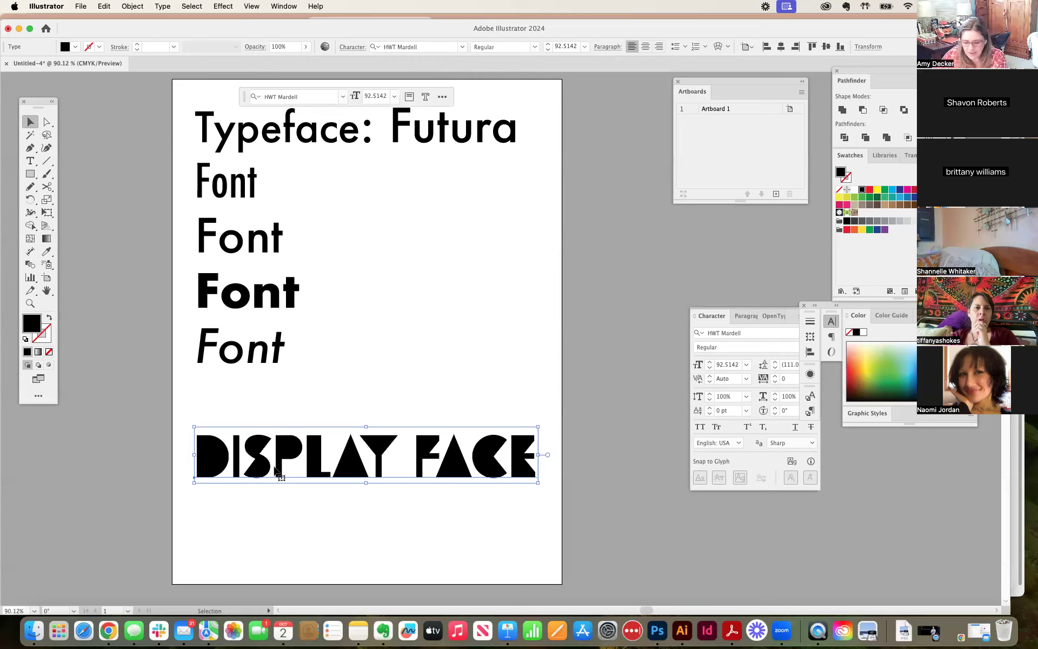
pyautogui.press('super+minus')
pyautogui.moveTo(299, 431); pyautogui.dragTo(283, 520)
# Step: Try to reduce the height of the text block holding the heading and the "Font" lines
pyautogui.click(404, 197)
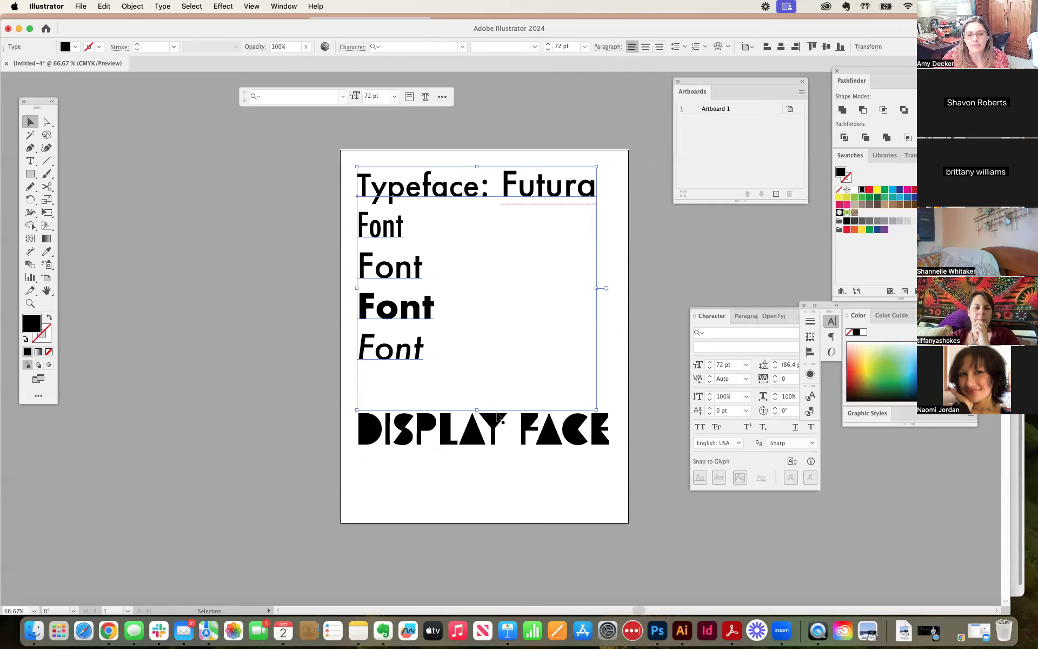
pyautogui.moveTo(477, 409); pyautogui.dragTo(476, 377)
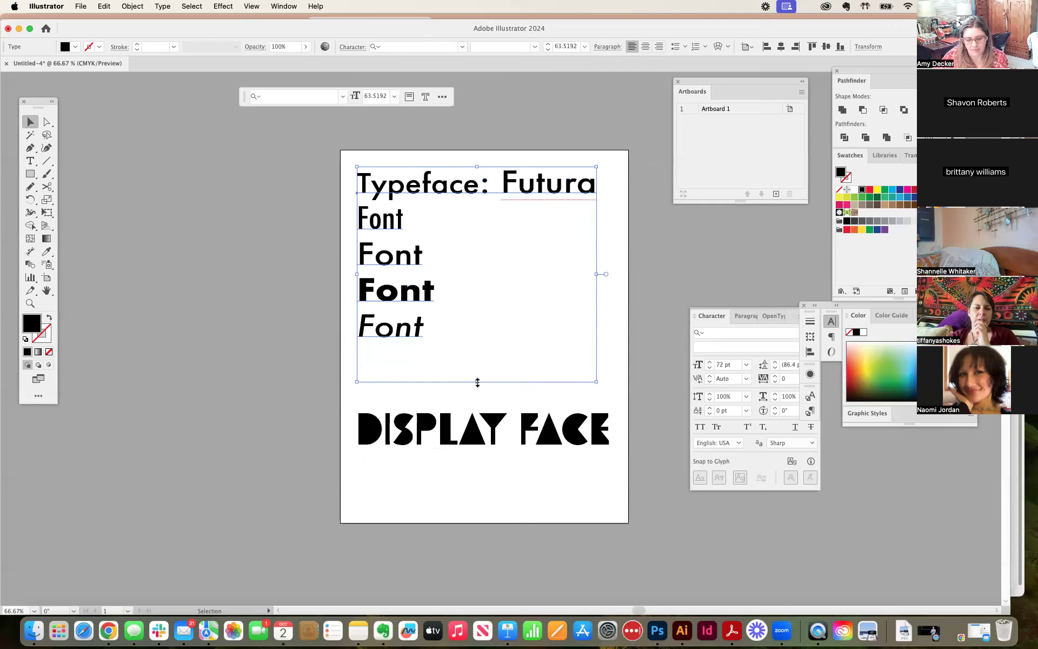
pyautogui.click(342, 352)
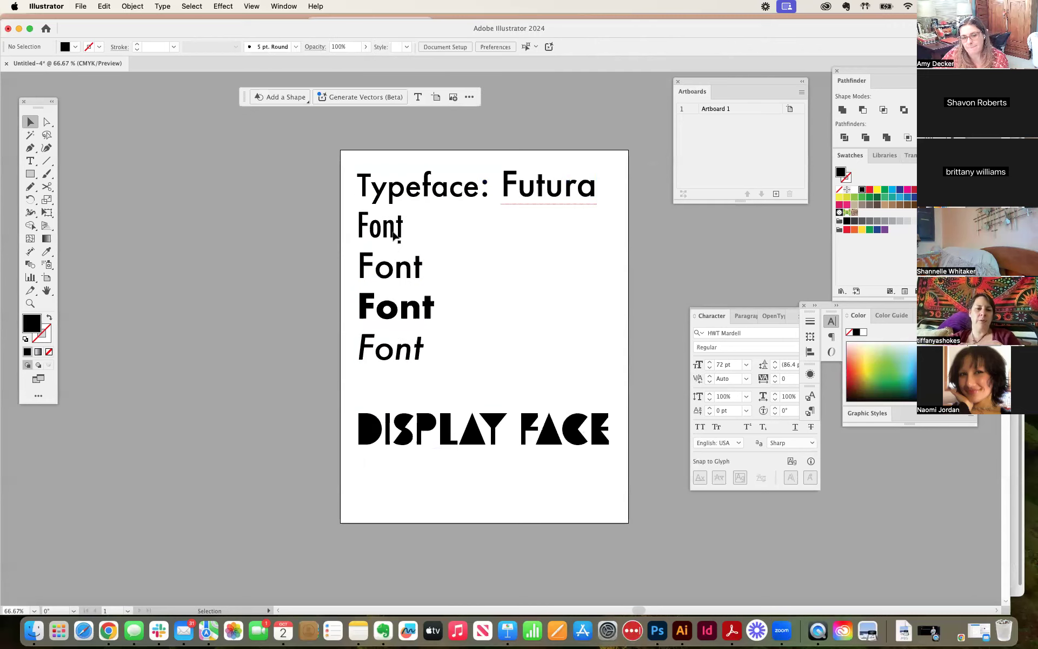
# Step: Highlight the first "Font" line, the "Typeface: Futura" heading and the "Display Face" text in turn to compare their font settings
pyautogui.click(450, 442)
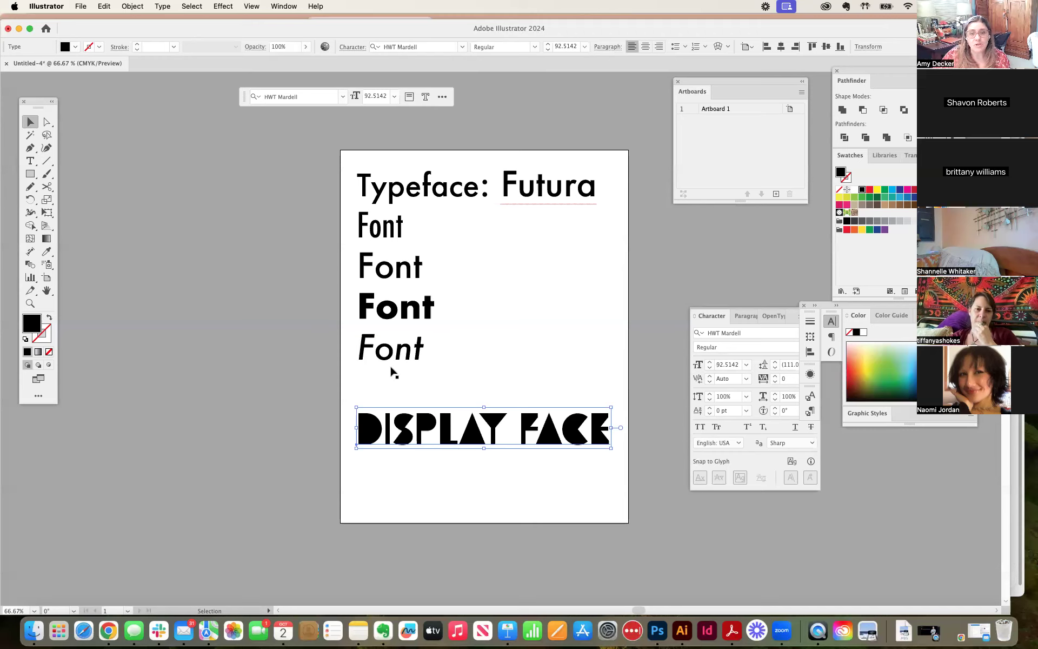
pyautogui.doubleClick(364, 225)
pyautogui.doubleClick(368, 222)
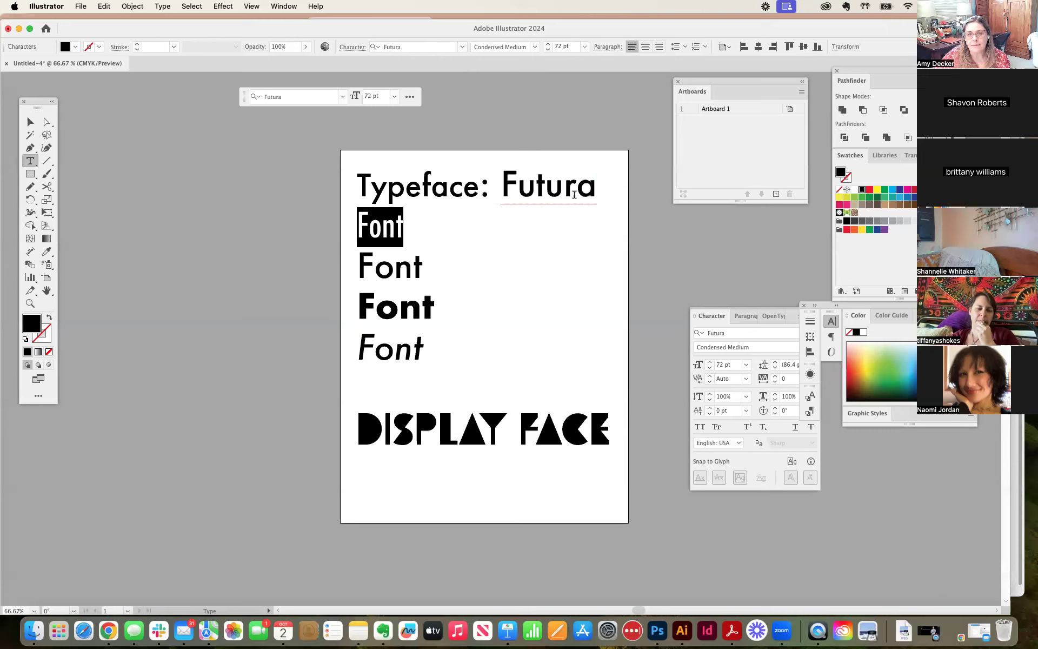
pyautogui.tripleClick(557, 188)
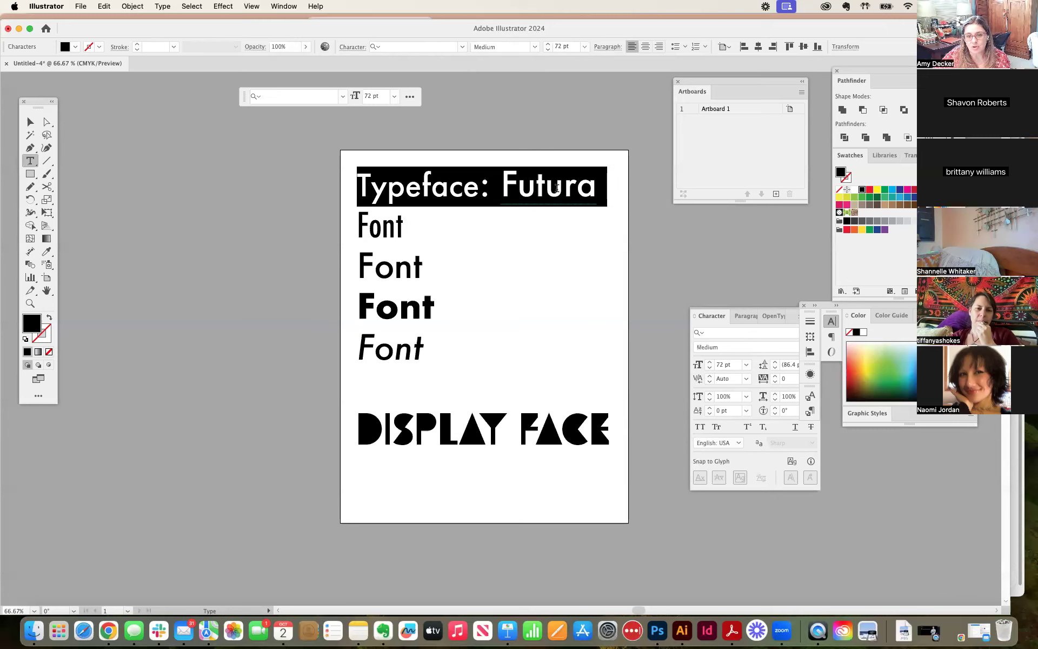
pyautogui.doubleClick(373, 219)
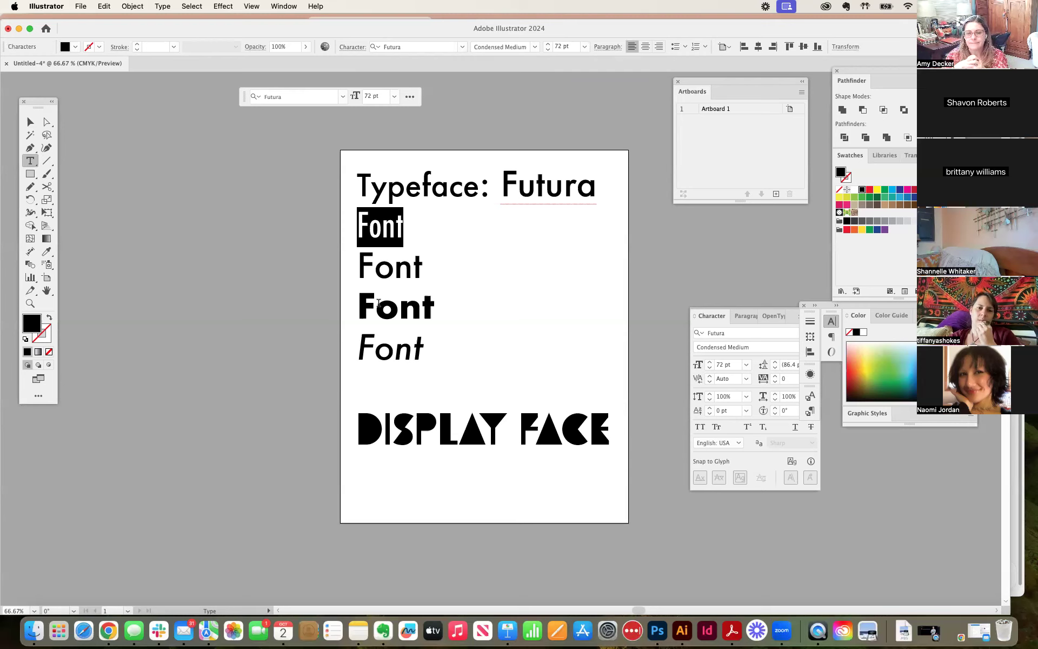
pyautogui.click(425, 429)
pyautogui.tripleClick(425, 428)
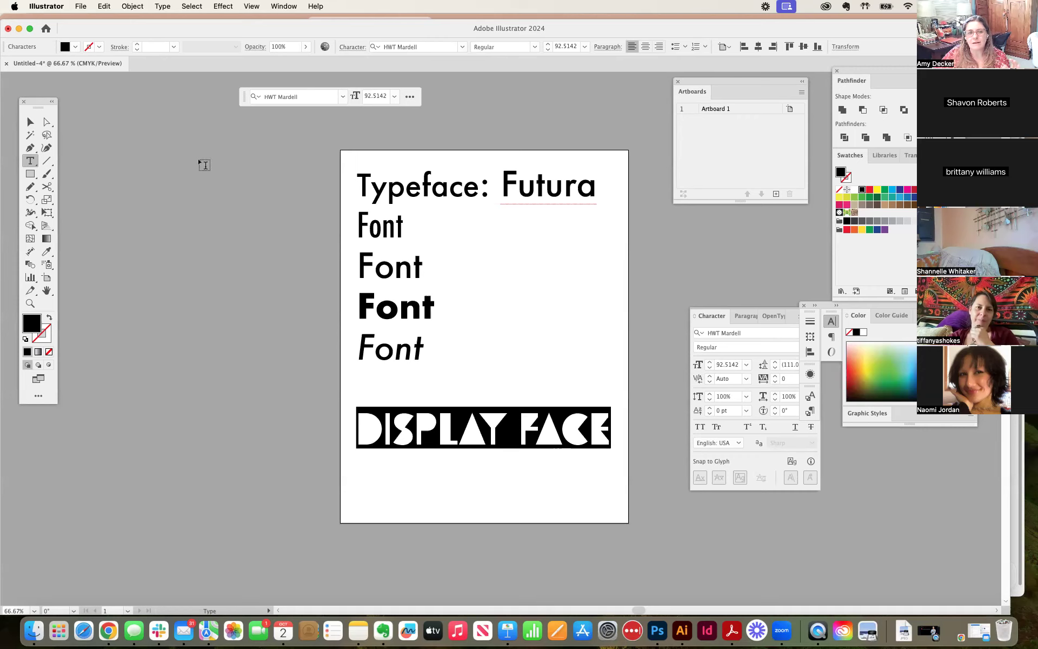
pyautogui.click(313, 202)
pyautogui.click(447, 191)
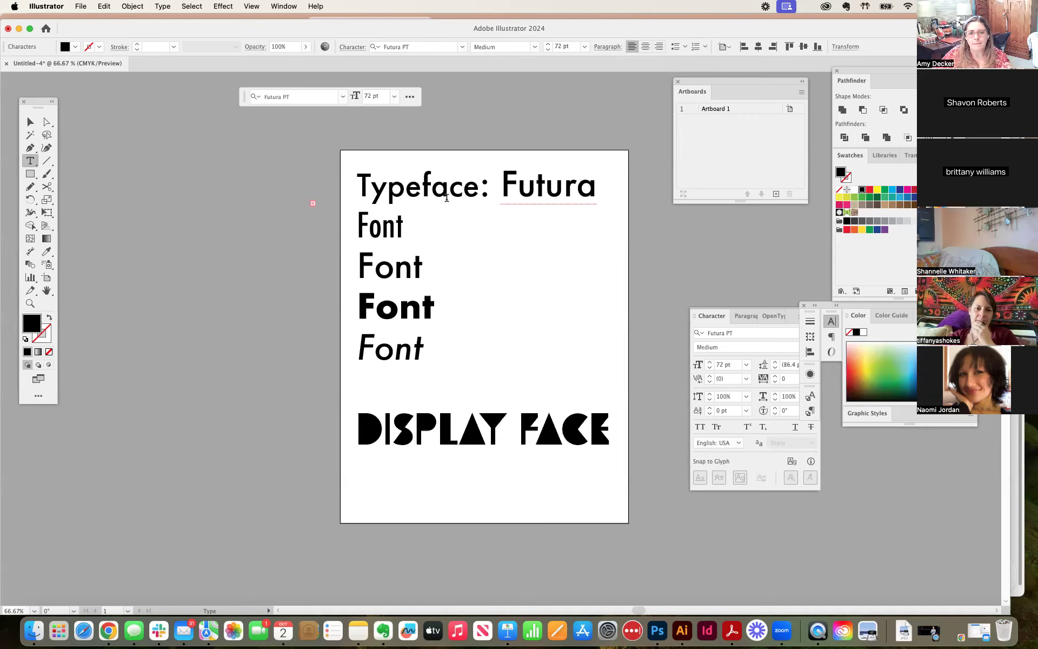
pyautogui.press('Escape')
pyautogui.click(156, 202)
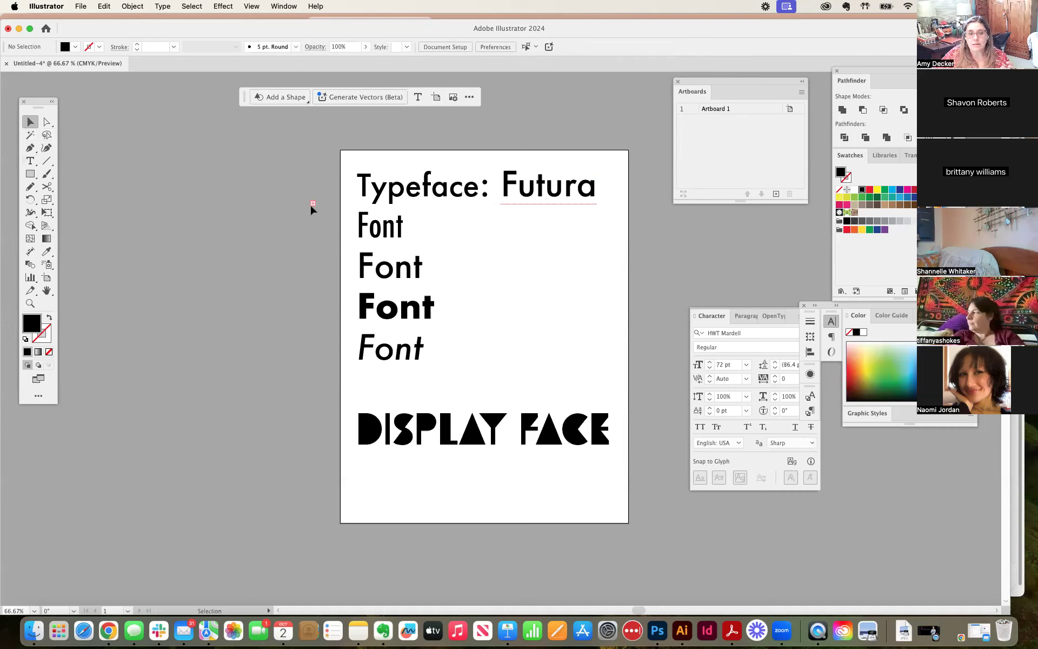
pyautogui.moveTo(313, 204); pyautogui.dragTo(325, 210)
pyautogui.click(316, 214)
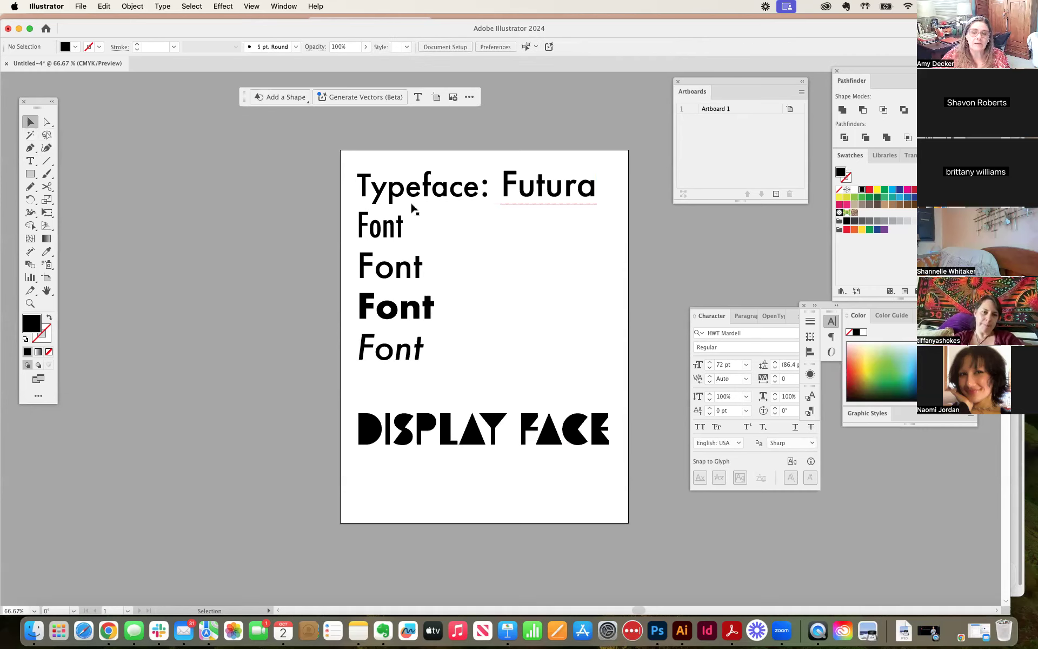
# Step: Move the "Typeface: Futura" block and the "Display Face" text off the artboard to its left side, with the block above the display text
pyautogui.click(426, 196)
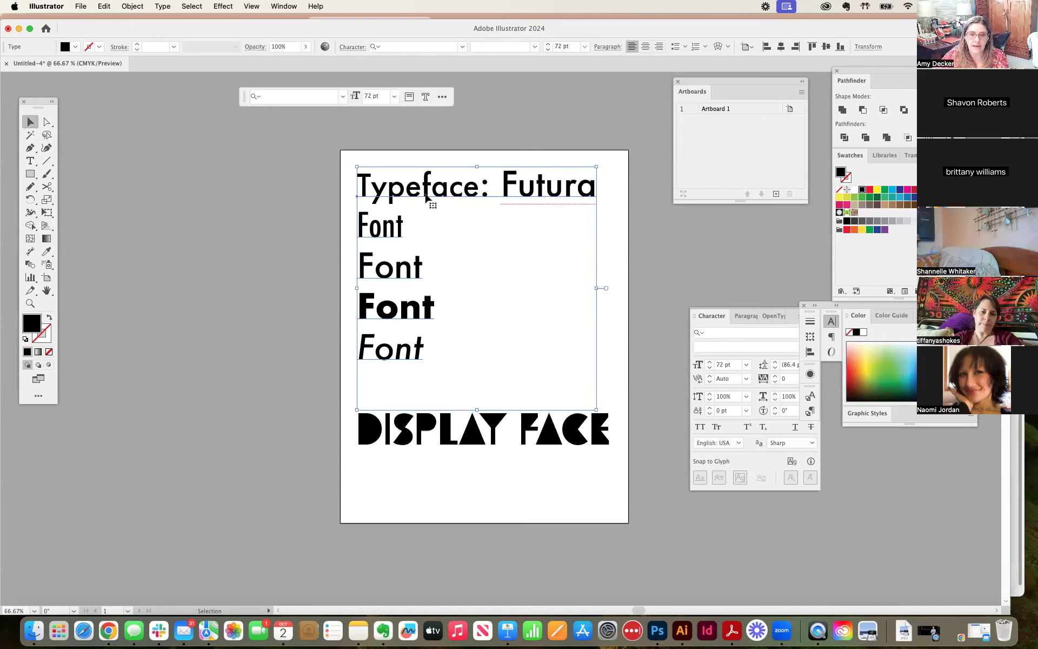
pyautogui.moveTo(425, 196); pyautogui.dragTo(148, 194)
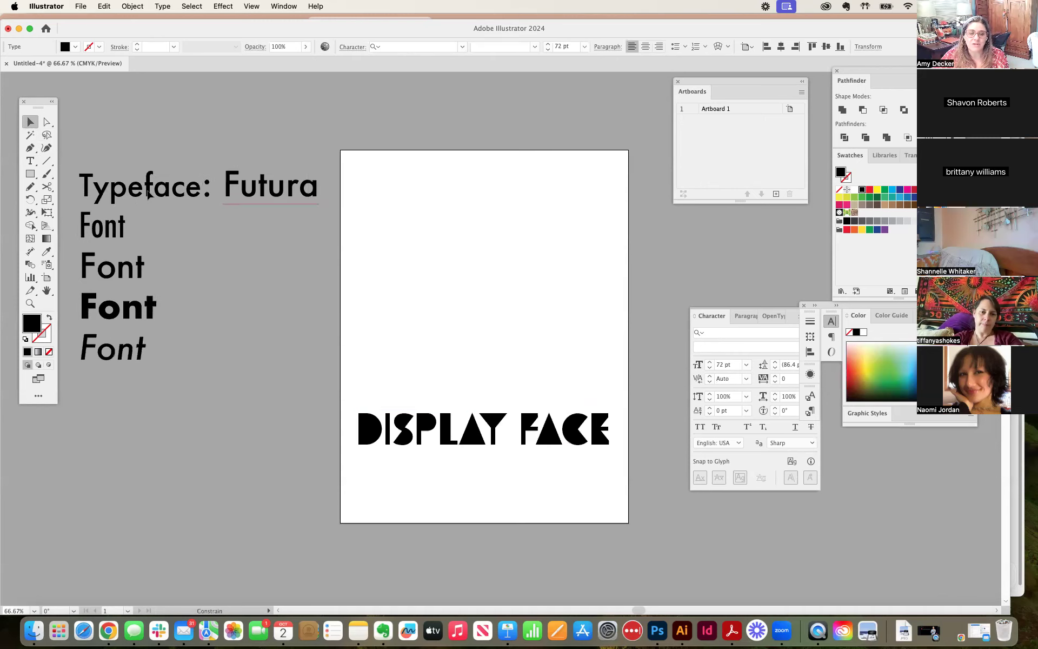
pyautogui.moveTo(475, 443); pyautogui.dragTo(190, 451)
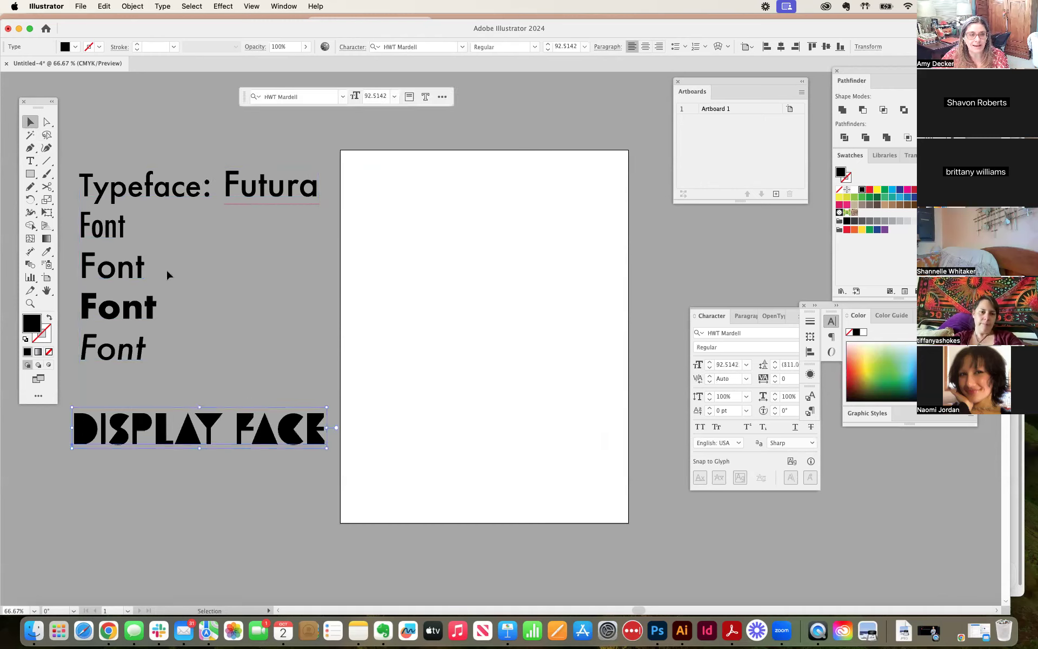
pyautogui.moveTo(131, 279); pyautogui.dragTo(121, 280)
pyautogui.moveTo(122, 309); pyautogui.dragTo(124, 312)
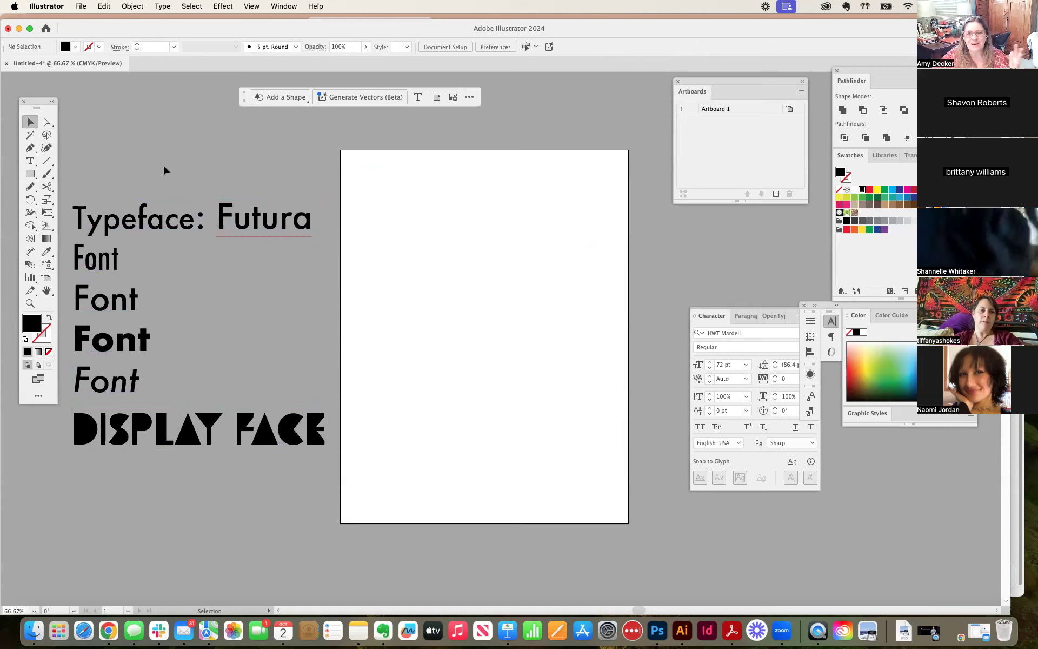
pyautogui.moveTo(108, 266); pyautogui.dragTo(109, 248)
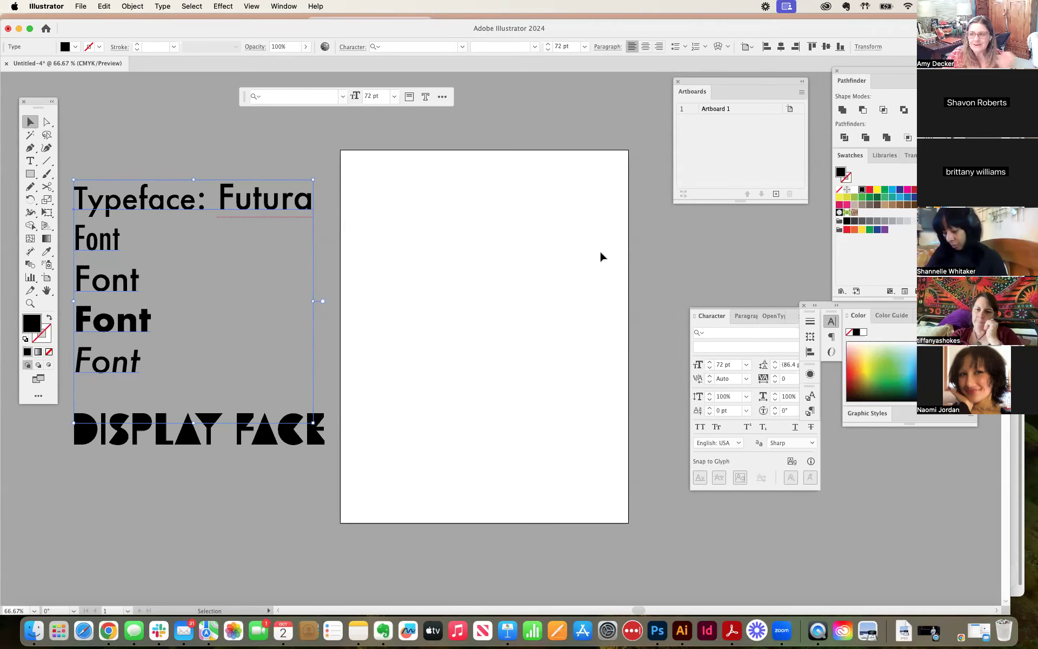
pyautogui.scroll(2, 615, 230)
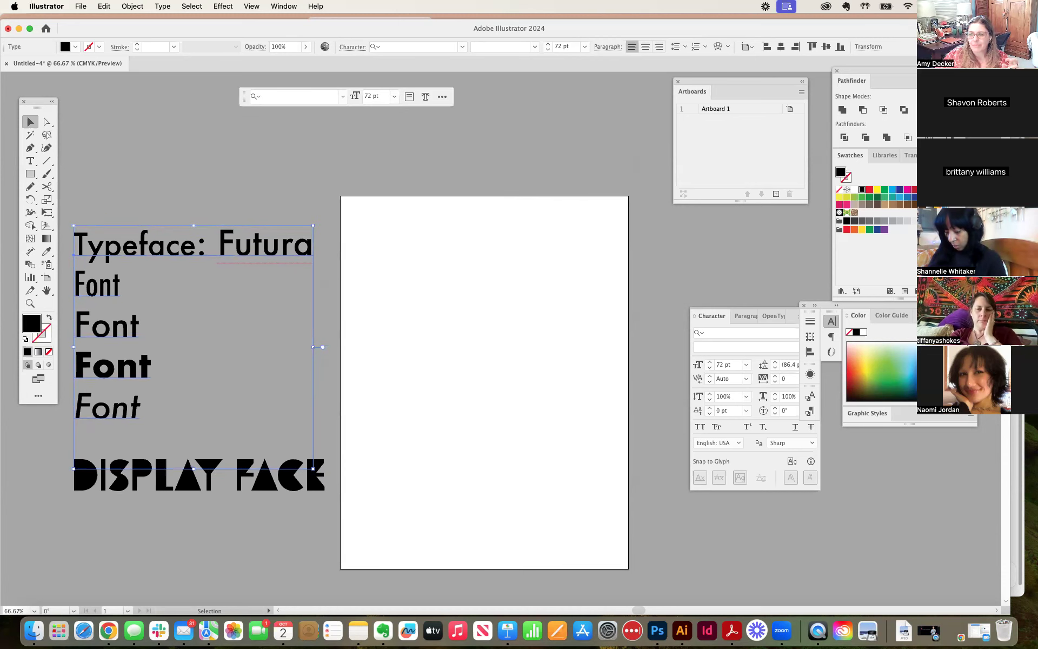
pyautogui.scroll(-4, 520, 287)
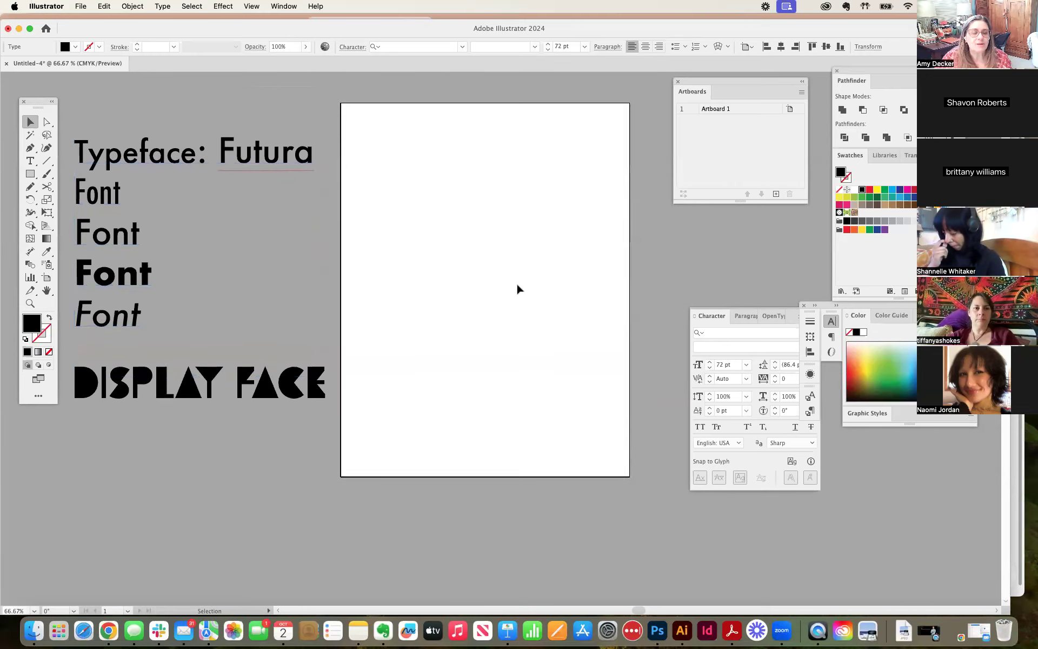
pyautogui.scroll(1, 517, 289)
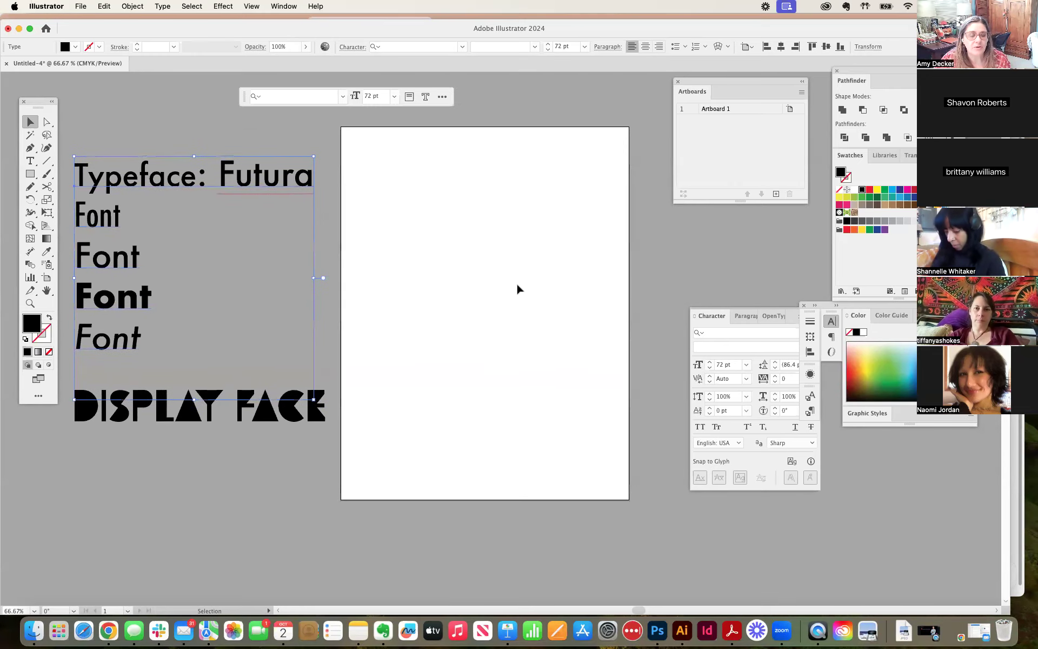
# Step: Start a new line of point text near the top edge of the empty artboard with the Type tool
pyautogui.click(184, 136)
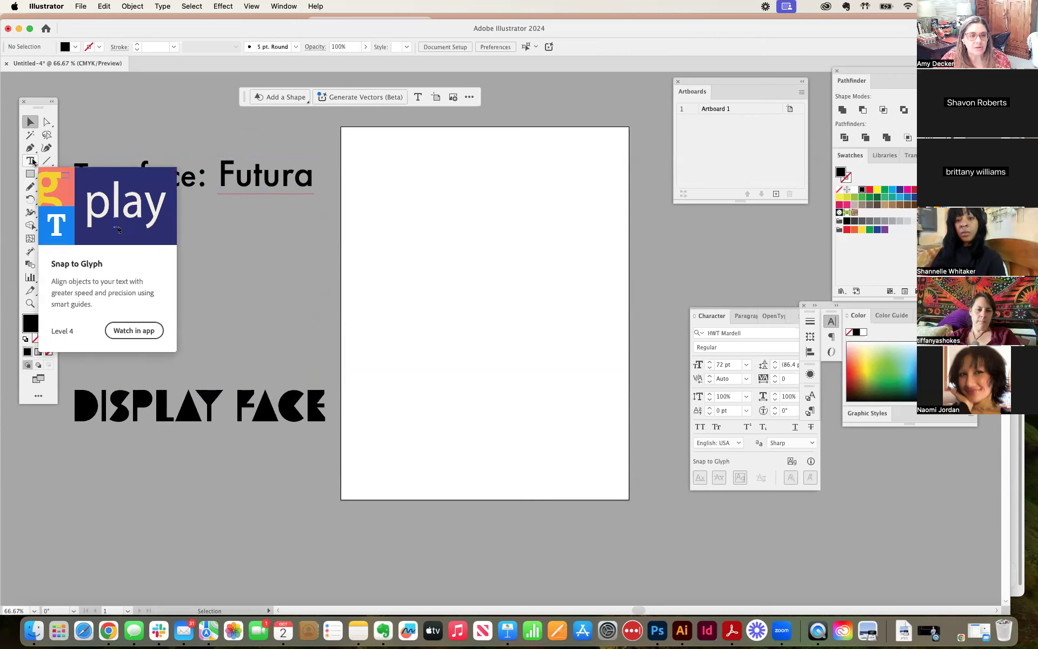
pyautogui.click(32, 160)
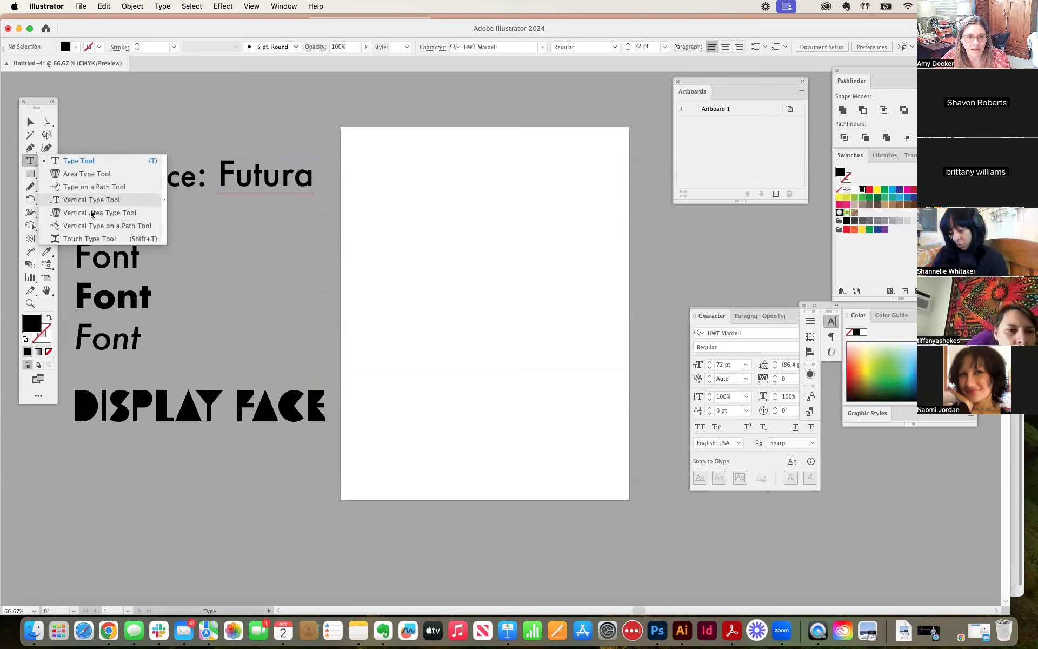
pyautogui.click(89, 165)
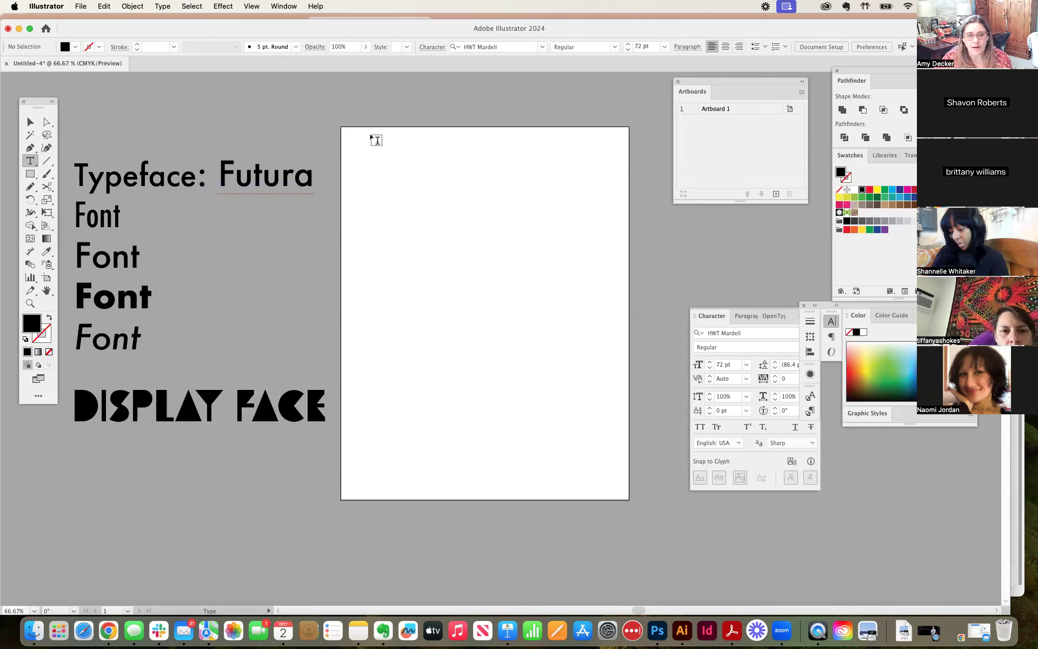
pyautogui.click(376, 168)
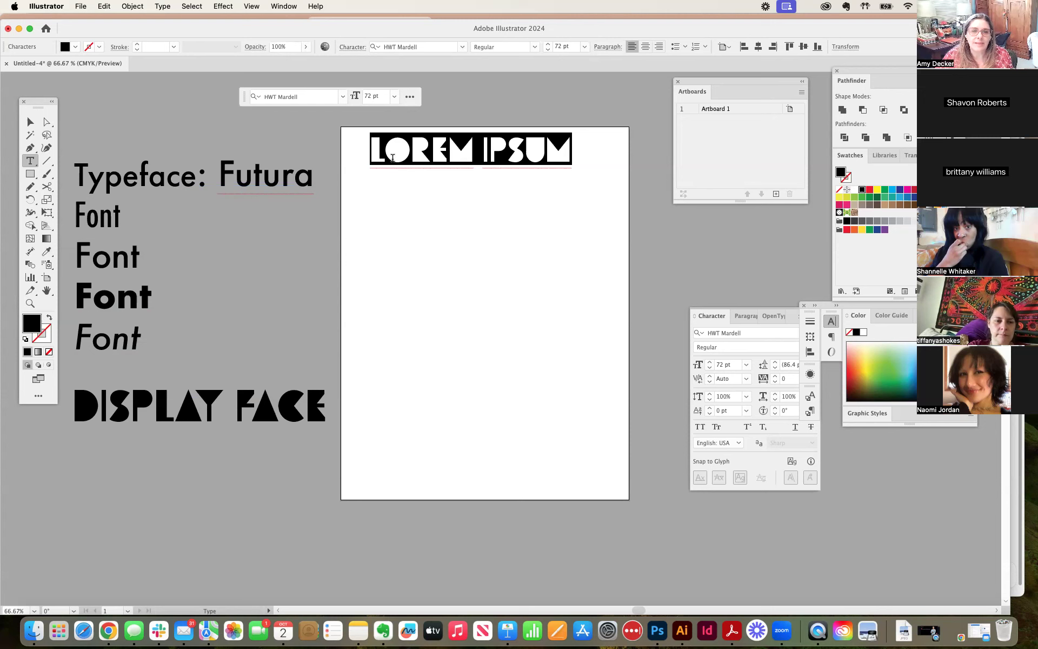
# Step: Set the placeholder line to Futura PT Book and replace its text with the person's full name
pyautogui.click(342, 98)
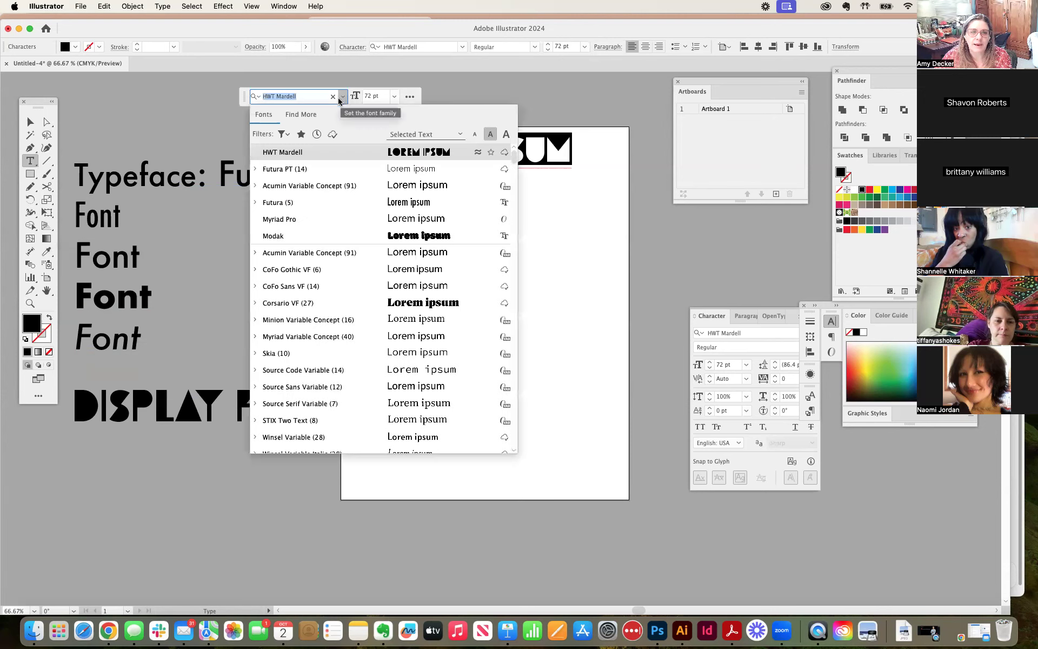
pyautogui.click(256, 170)
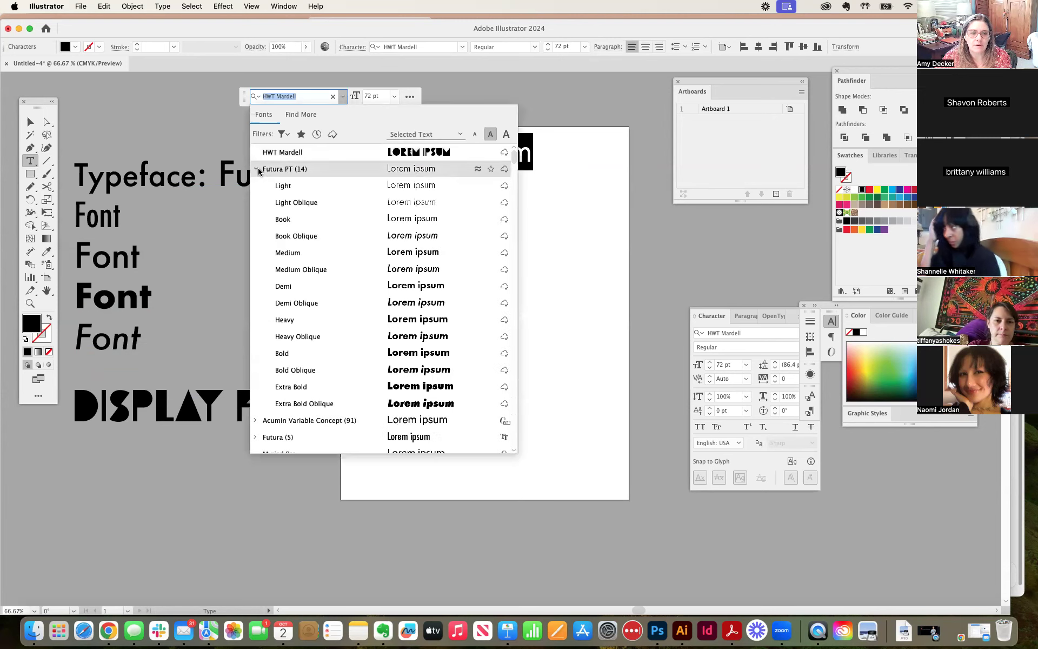
pyautogui.click(283, 219)
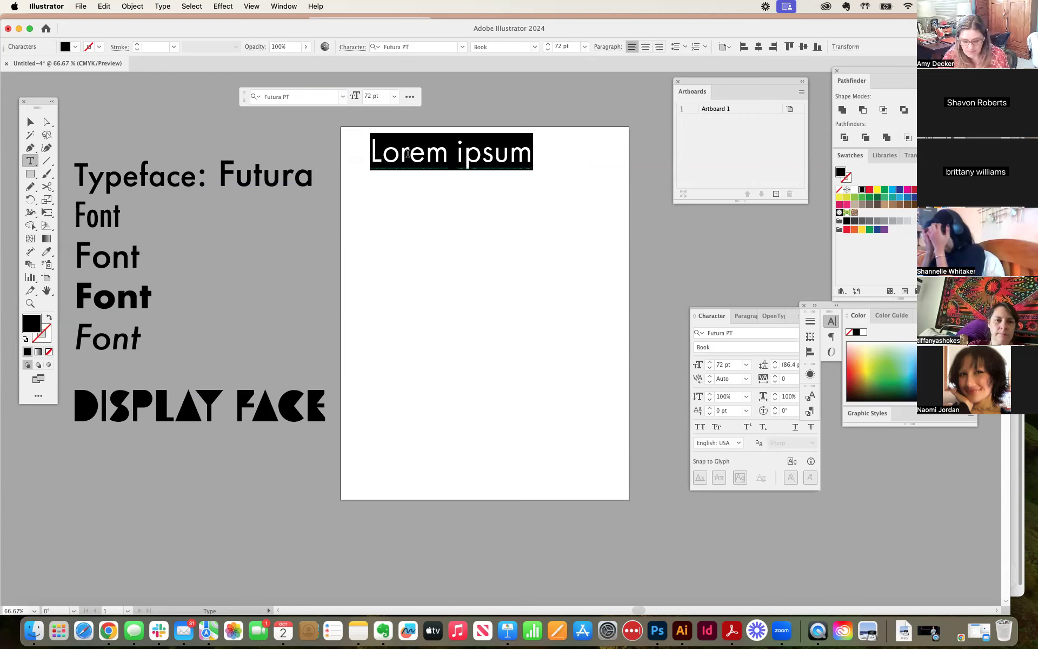
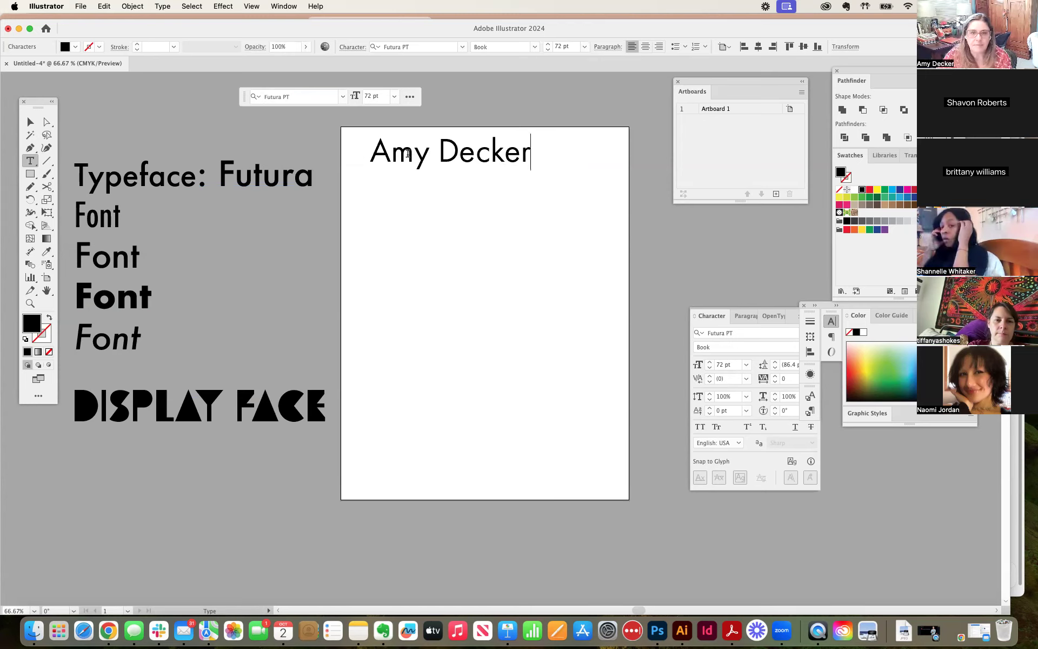
# Step: Move the name line slightly right and down on the artboard, then deselect it
pyautogui.click(31, 122)
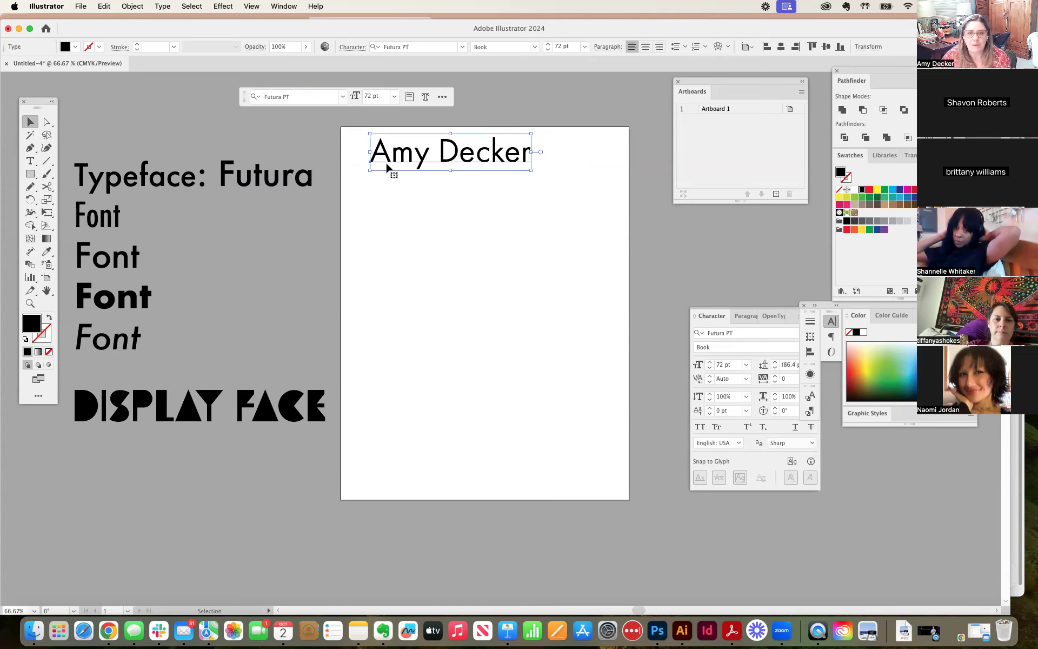
pyautogui.moveTo(421, 164); pyautogui.dragTo(448, 172)
pyautogui.click(448, 206)
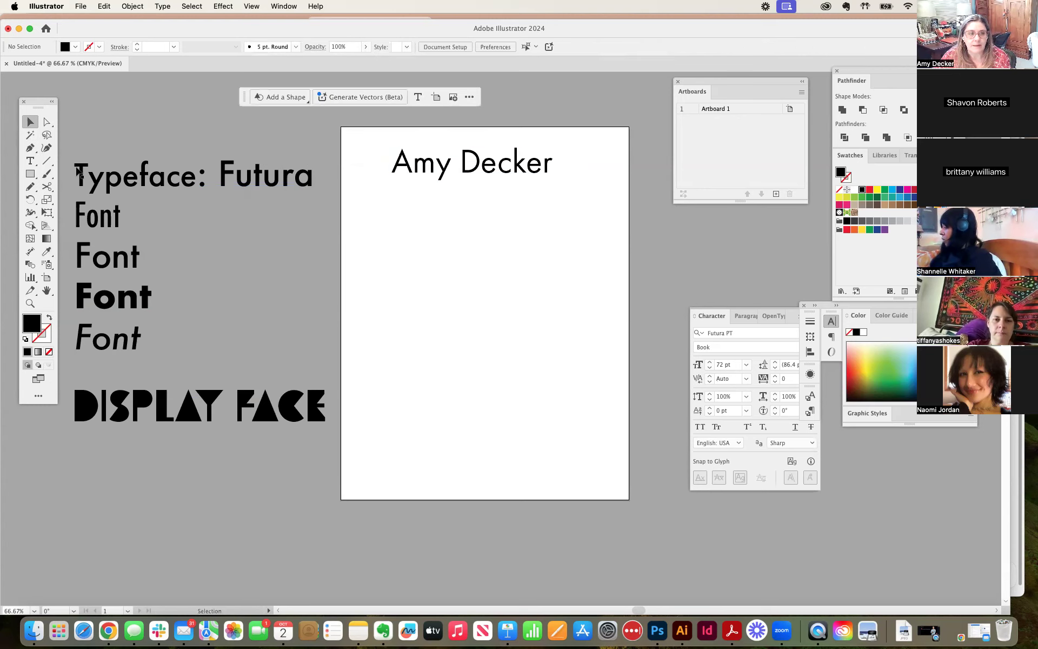
# Step: Draw a wide area-type frame below the name line and set its text size to 26 pt
pyautogui.click(30, 162)
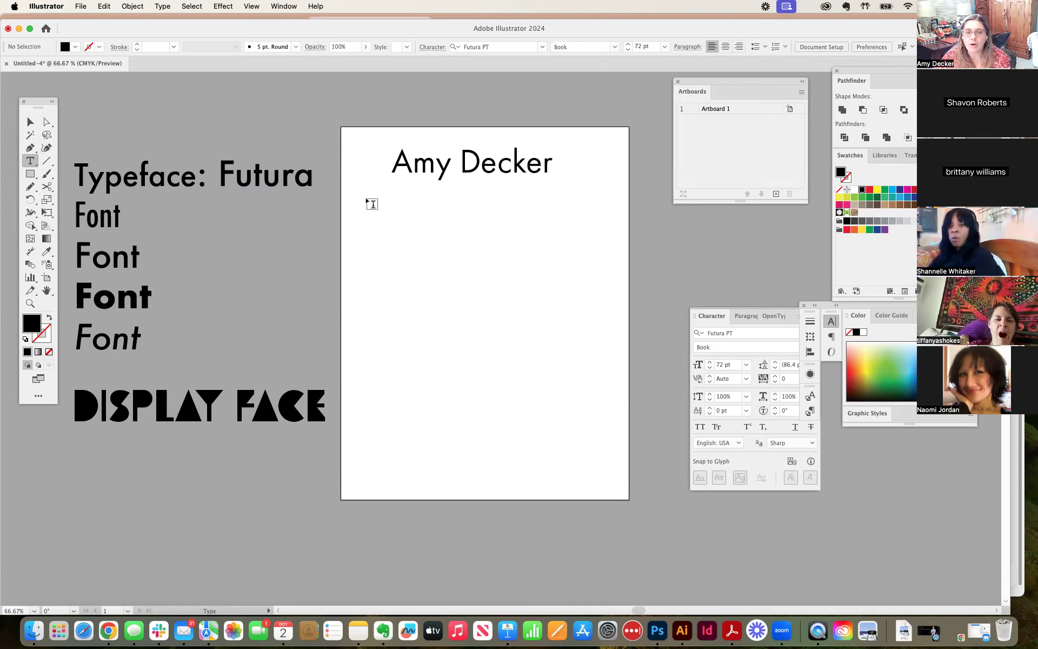
pyautogui.moveTo(367, 200); pyautogui.dragTo(576, 286)
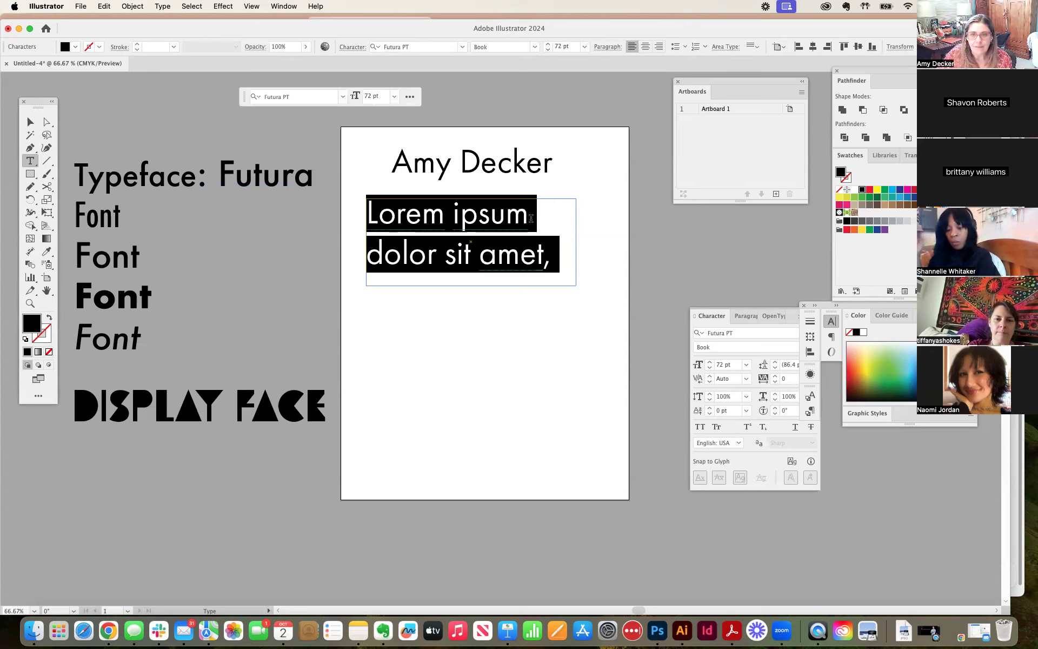
pyautogui.moveTo(549, 50); pyautogui.dragTo(550, 48)
pyautogui.click(549, 48)
pyautogui.click(550, 47)
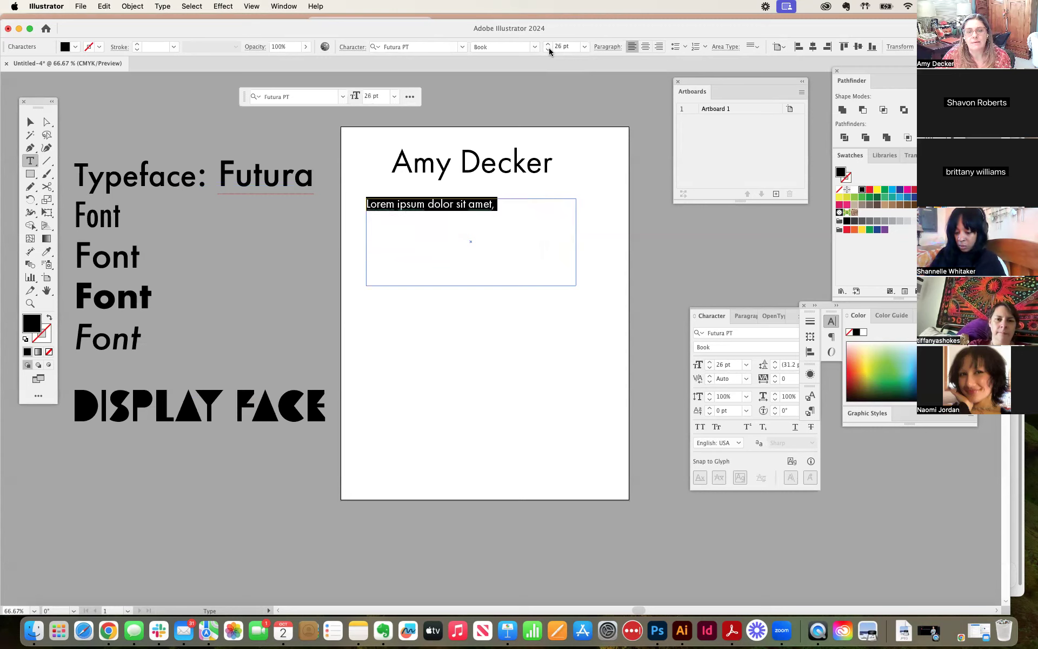
# Step: Fill the rest of the text frame with placeholder text and select the whole paragraph
pyautogui.click(169, 6)
pyautogui.moveTo(226, 270)
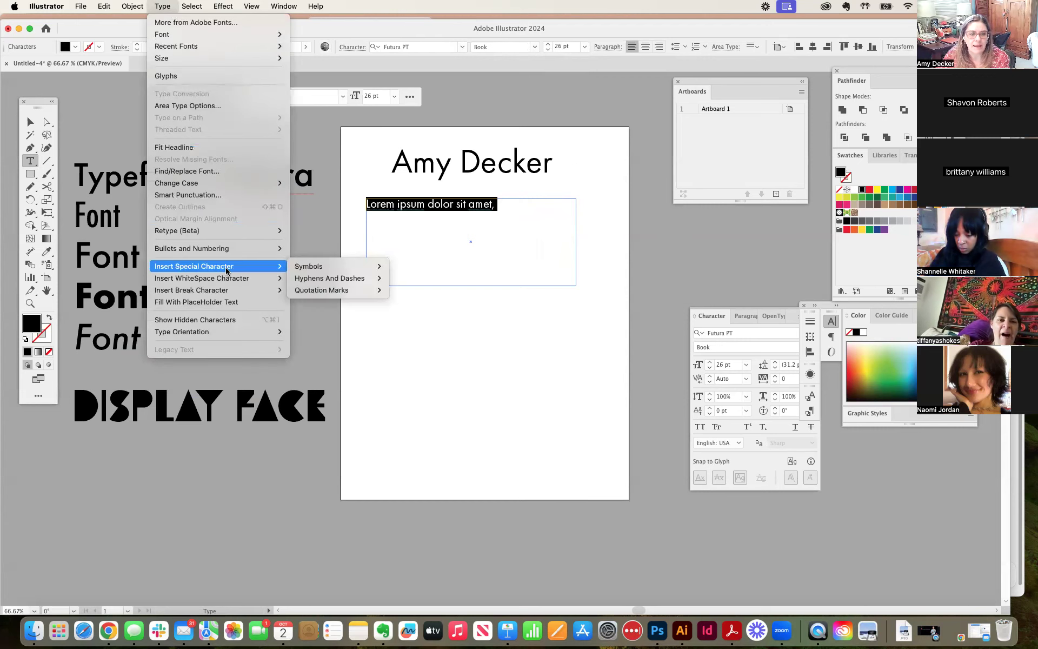
pyautogui.click(226, 302)
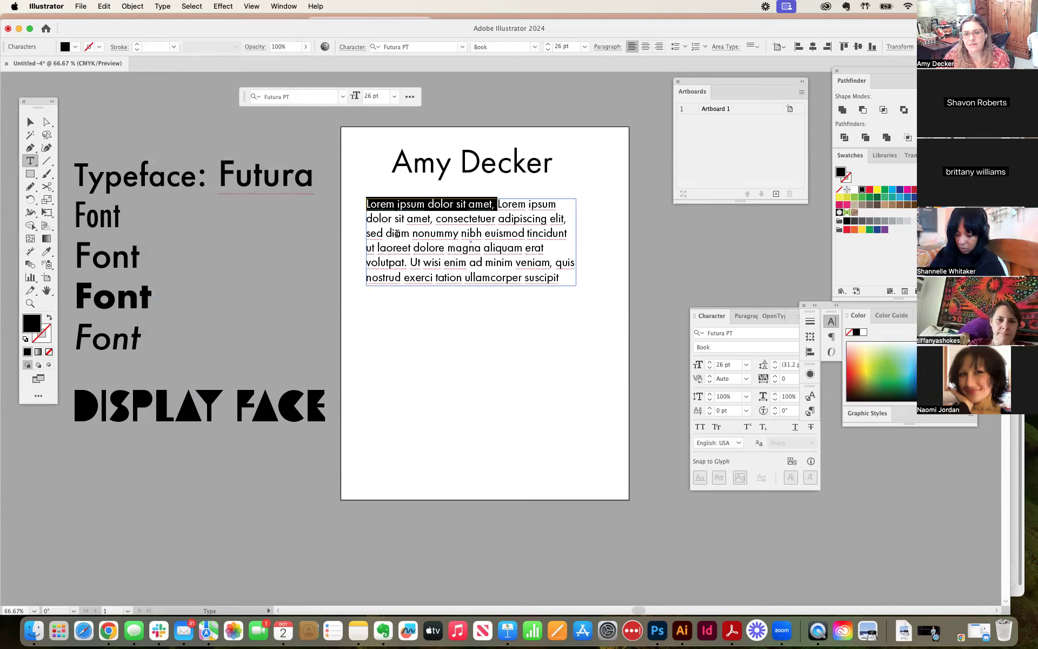
pyautogui.click(568, 271)
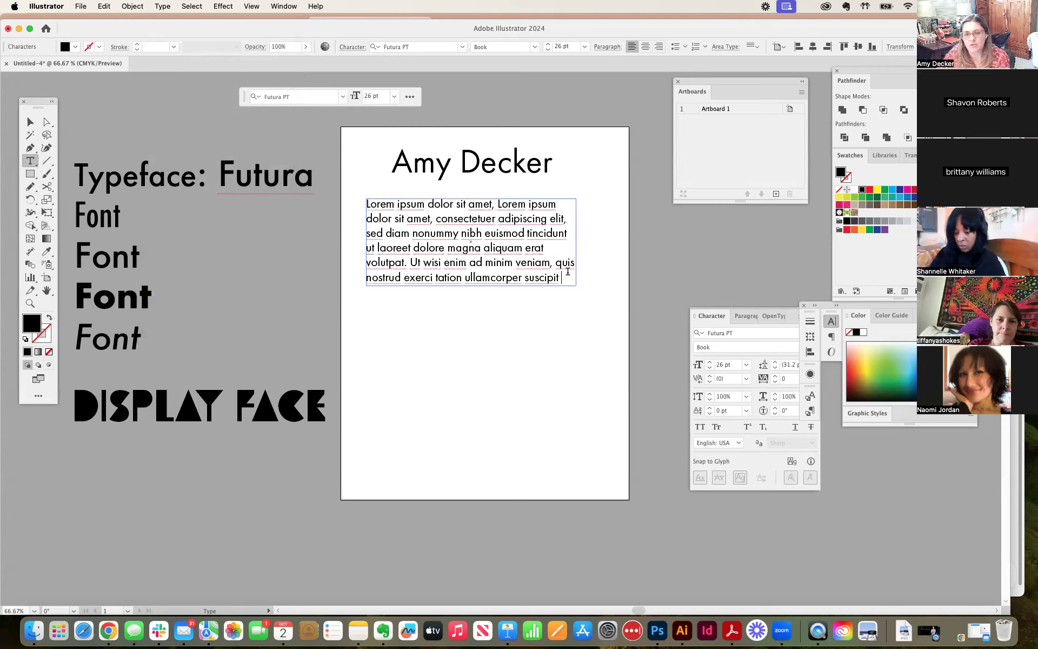
pyautogui.moveTo(568, 272); pyautogui.dragTo(355, 185)
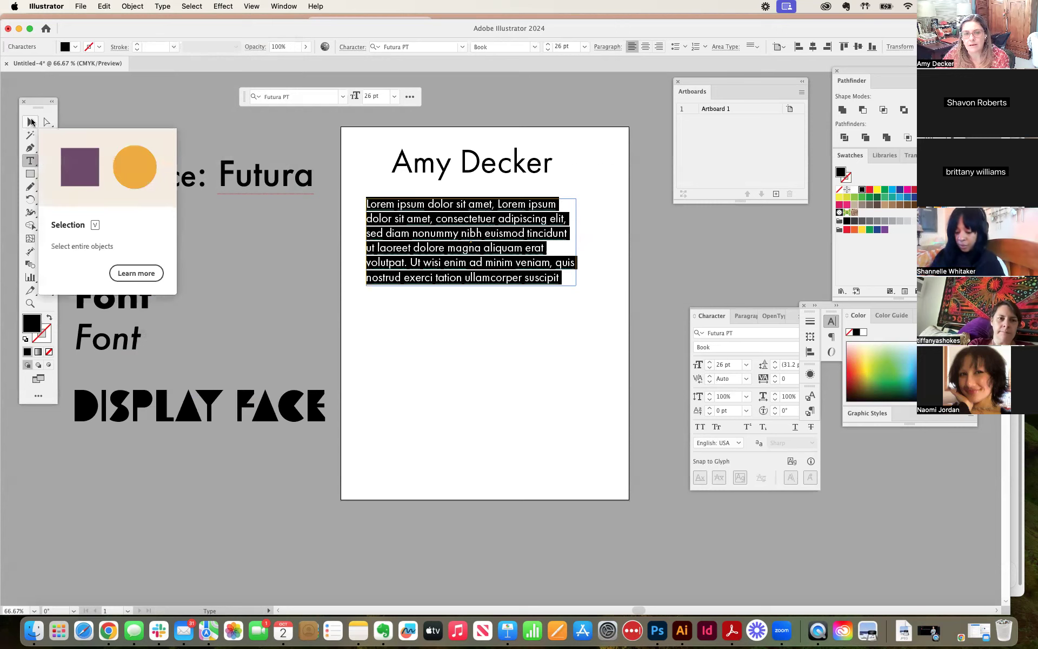
# Step: Move the placeholder paragraph frame slightly right so it sits more centrally beneath the name line
pyautogui.click(31, 122)
pyautogui.click(481, 304)
pyautogui.moveTo(444, 242); pyautogui.dragTo(459, 240)
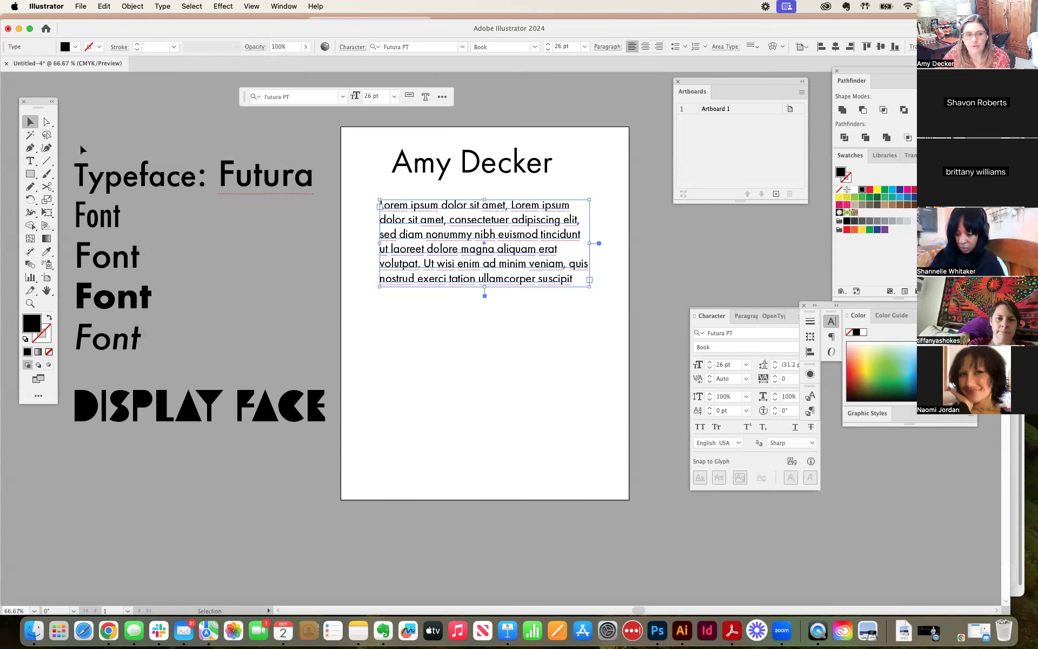
# Step: Select all the text of the placeholder paragraph and bring up the Character type settings
pyautogui.click(31, 160)
pyautogui.moveTo(391, 209); pyautogui.dragTo(589, 283)
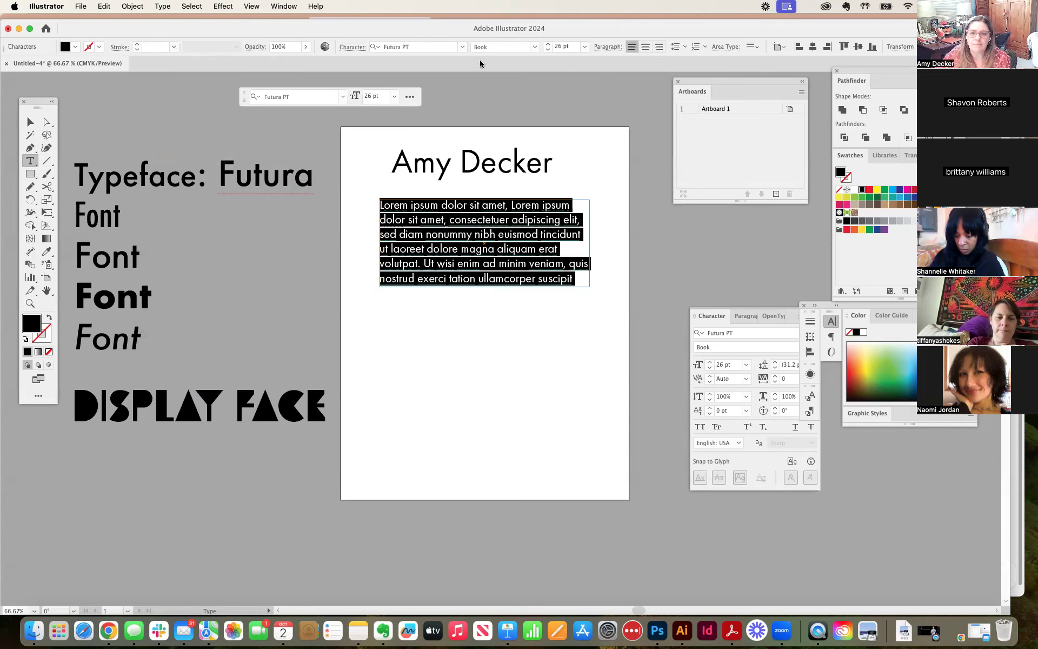
pyautogui.click(278, 6)
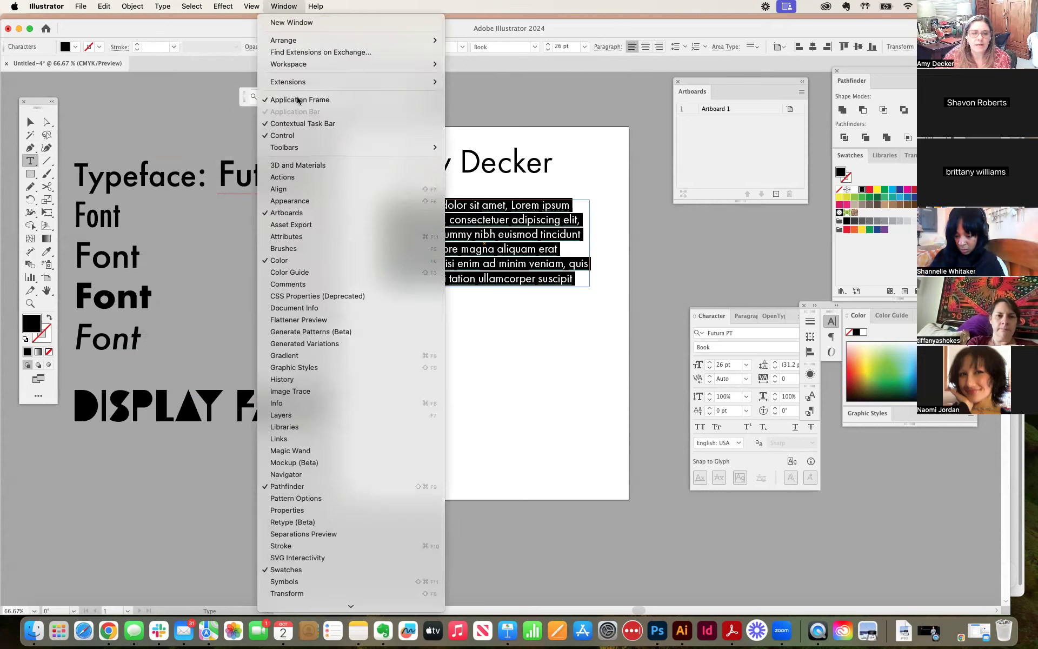
pyautogui.scroll(-5, 311, 554)
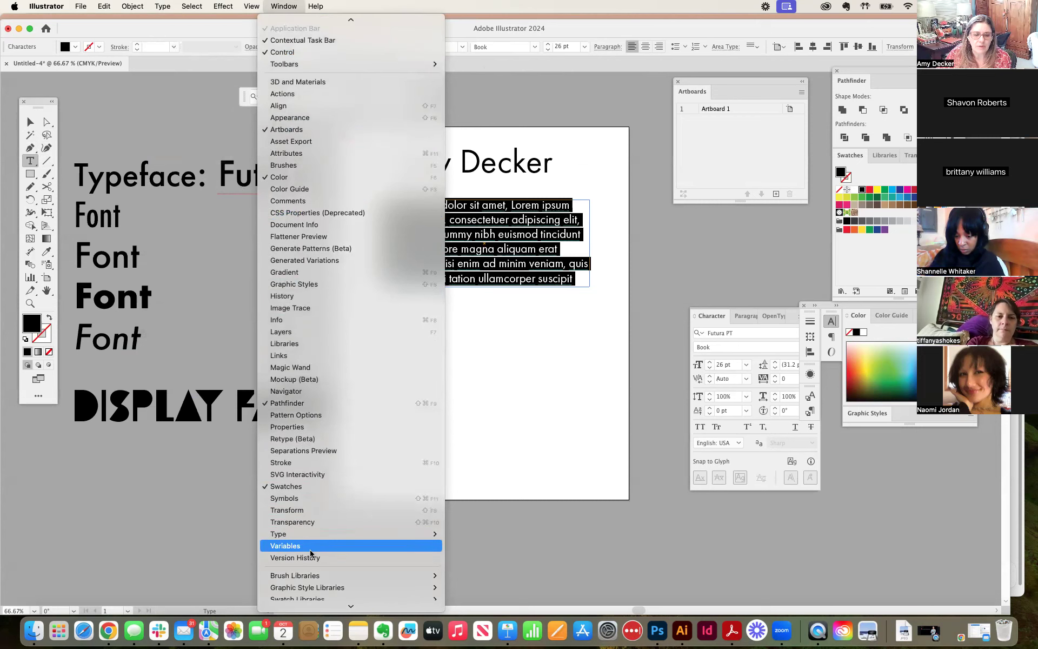
pyautogui.moveTo(297, 523)
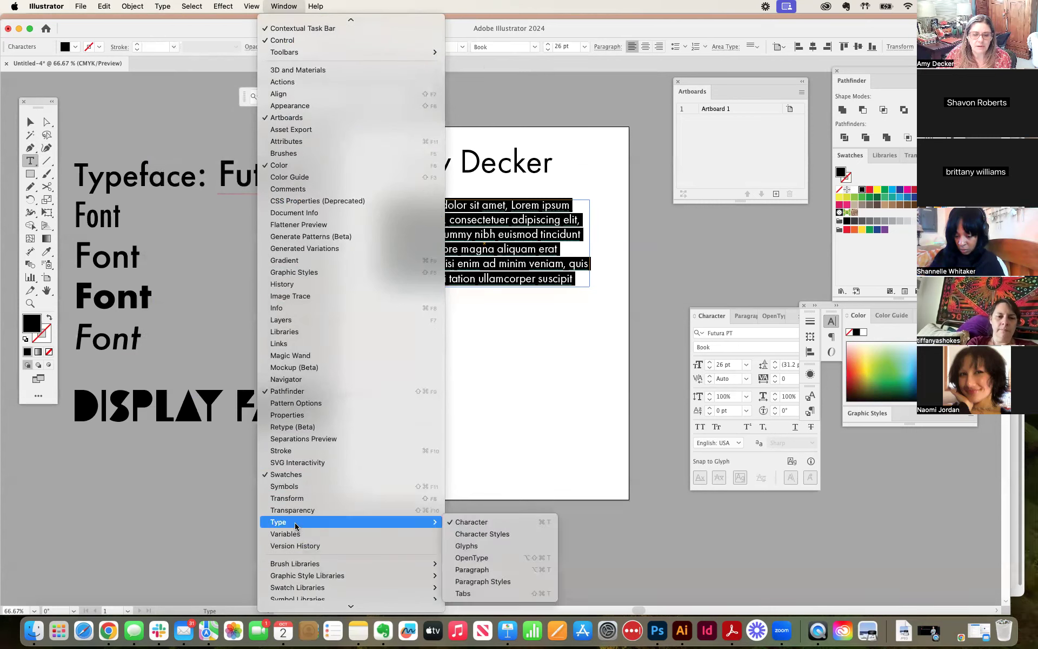
pyautogui.click(475, 524)
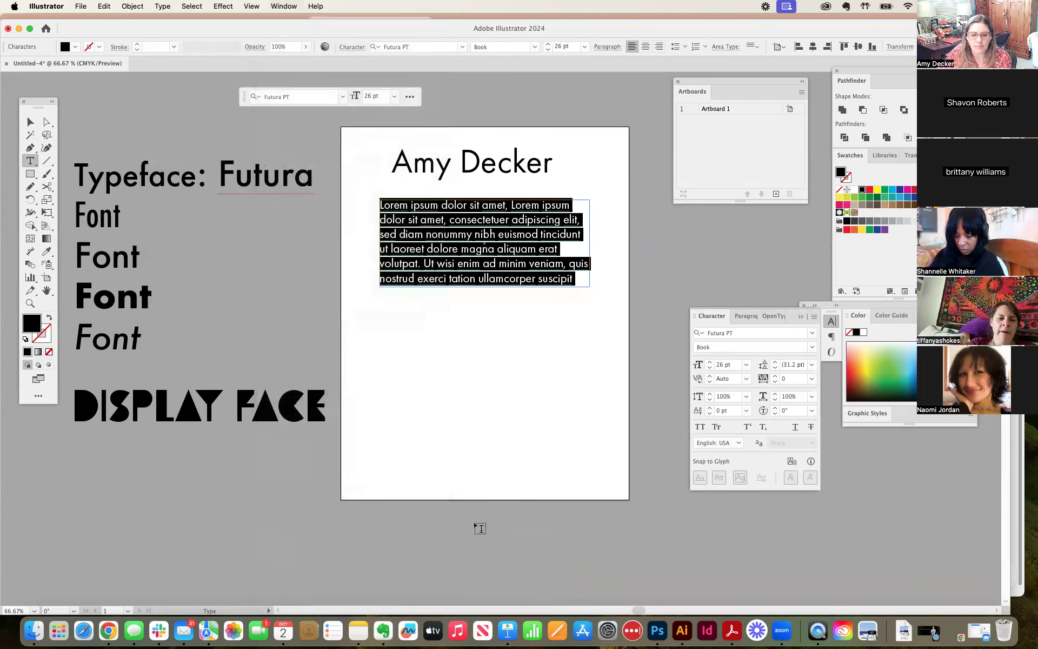
# Step: Switch the workspace layout to Typography
pyautogui.click(287, 6)
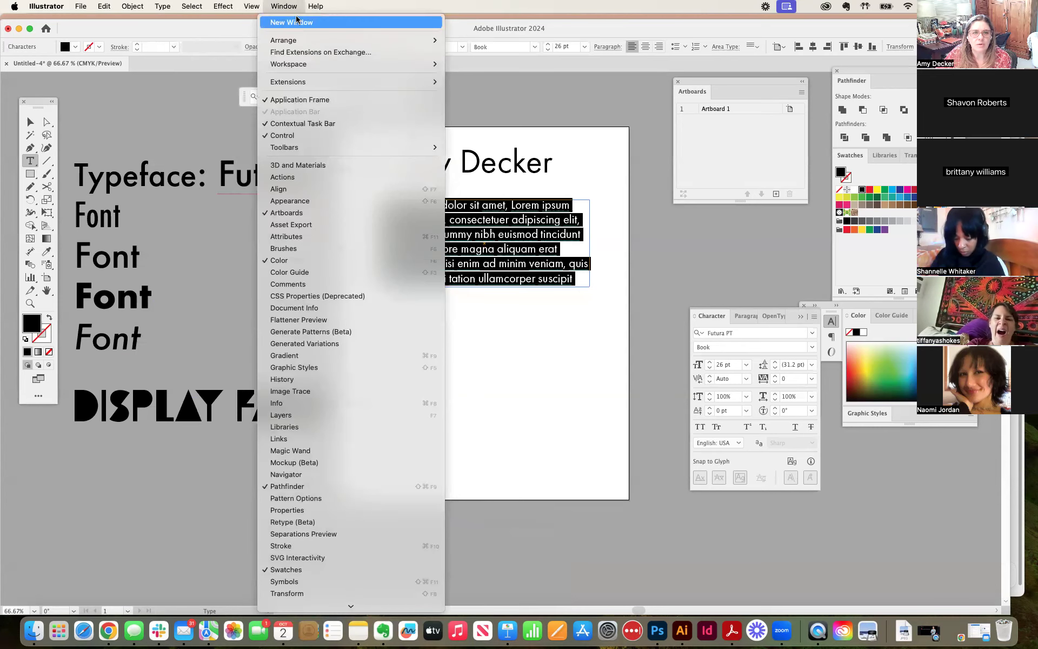
pyautogui.moveTo(302, 67)
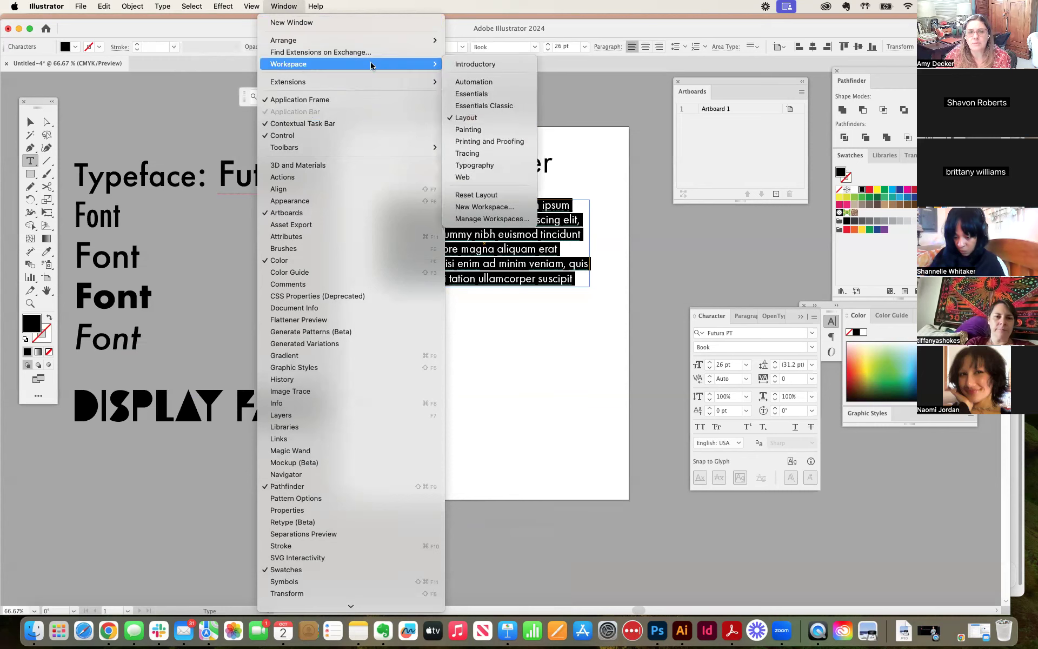
pyautogui.click(486, 169)
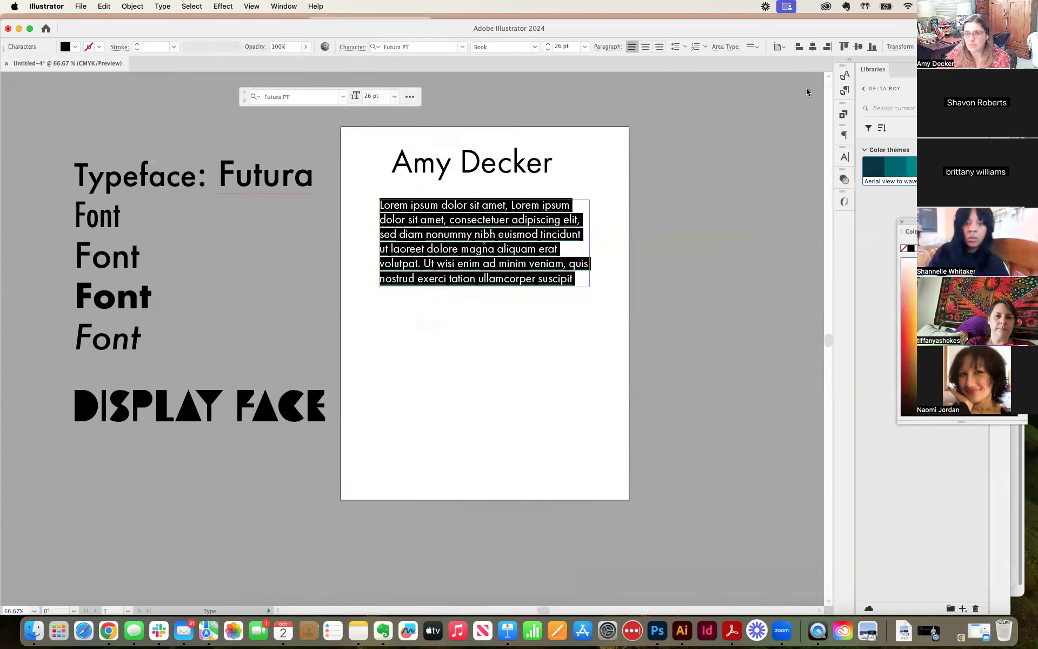
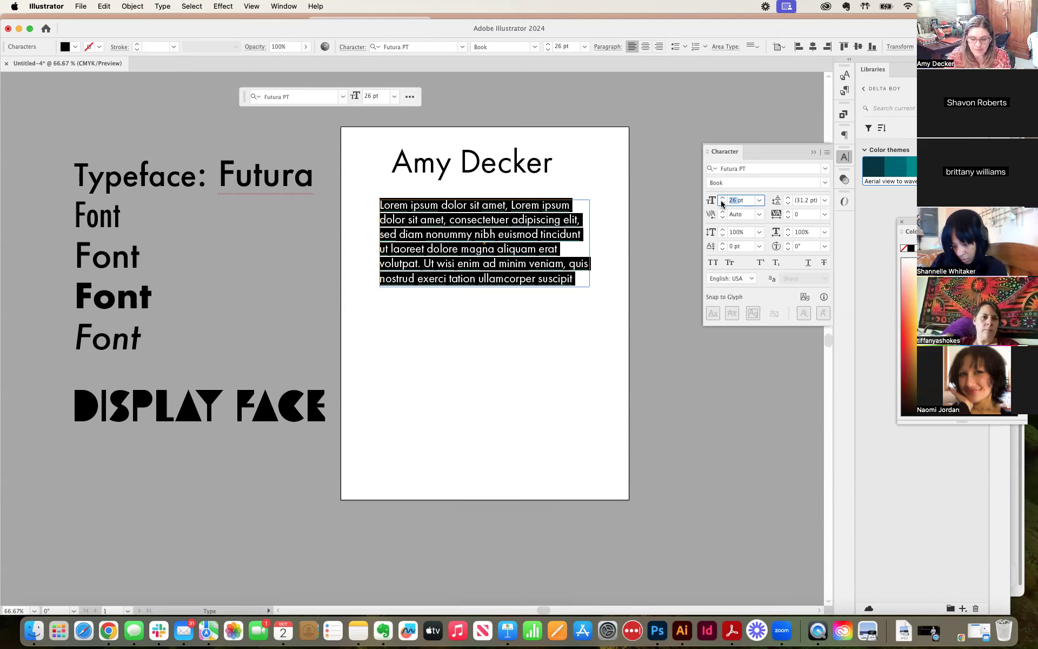
# Step: Set the selected placeholder paragraph's font size to 18 pt and deselect the text
pyautogui.press('Return')
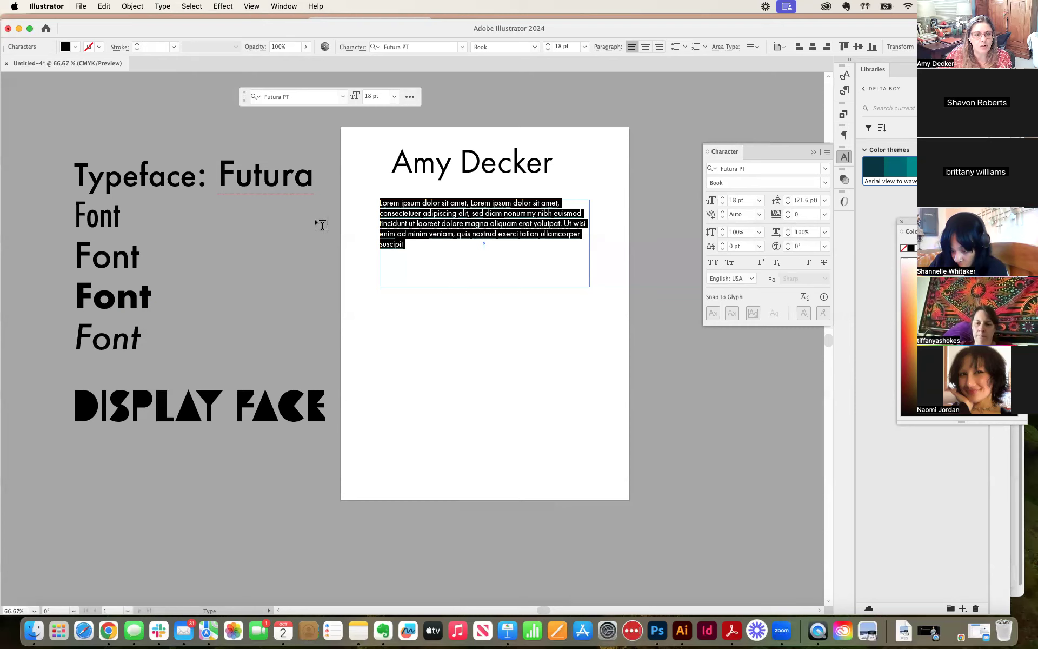
pyautogui.click(279, 217)
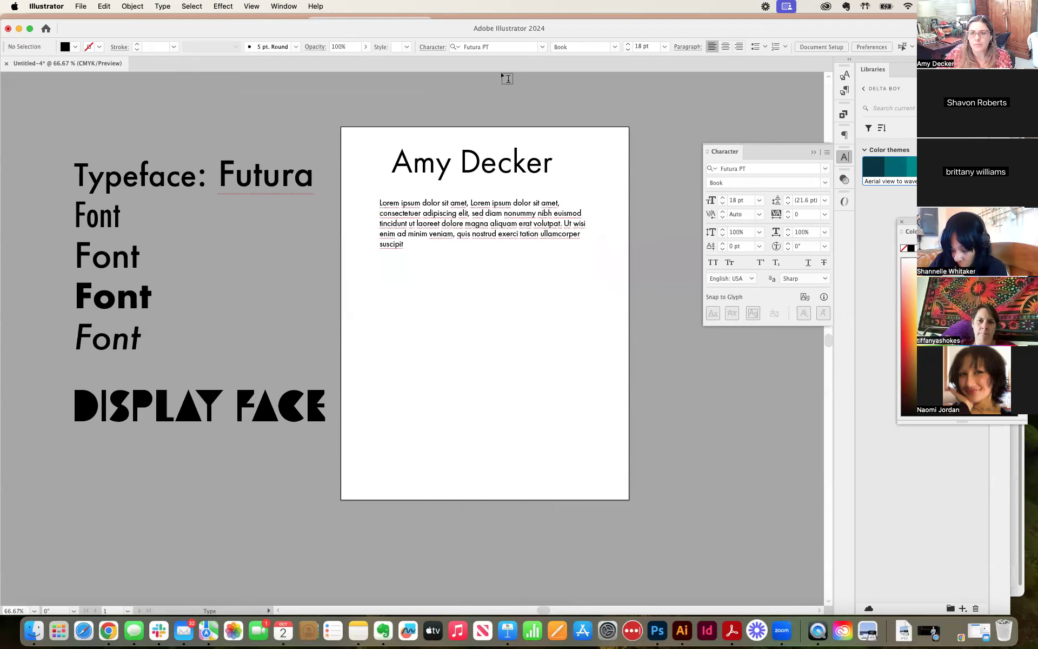
# Step: Bring the toolbox beside the artboard and narrow the placeholder paragraph frame from its right edge
pyautogui.moveTo(940, 132); pyautogui.dragTo(280, 135)
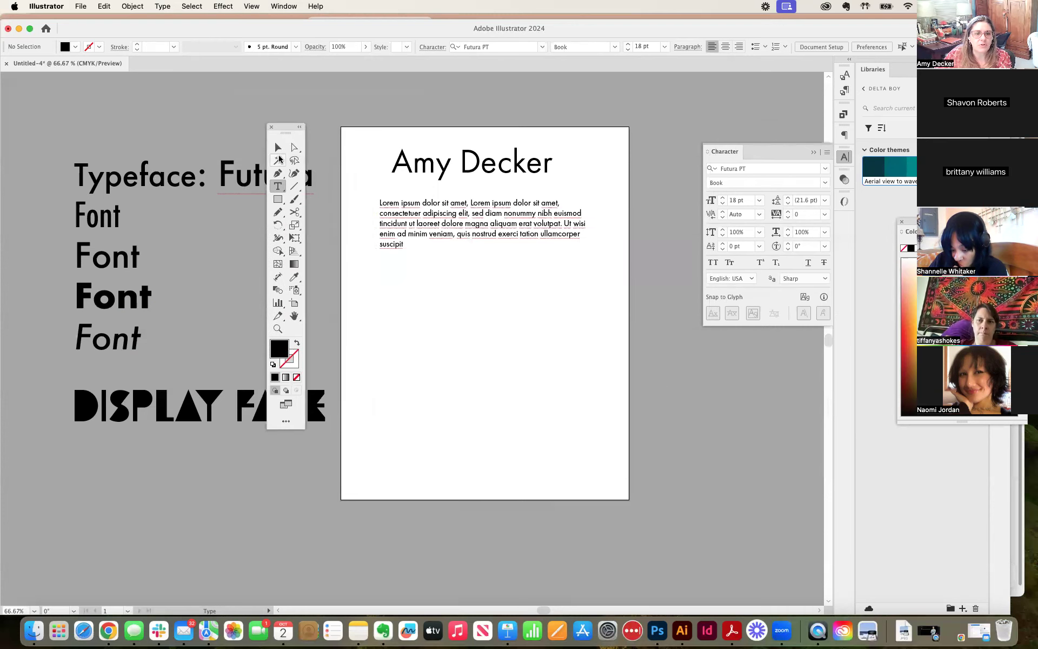
pyautogui.click(278, 147)
pyautogui.click(442, 227)
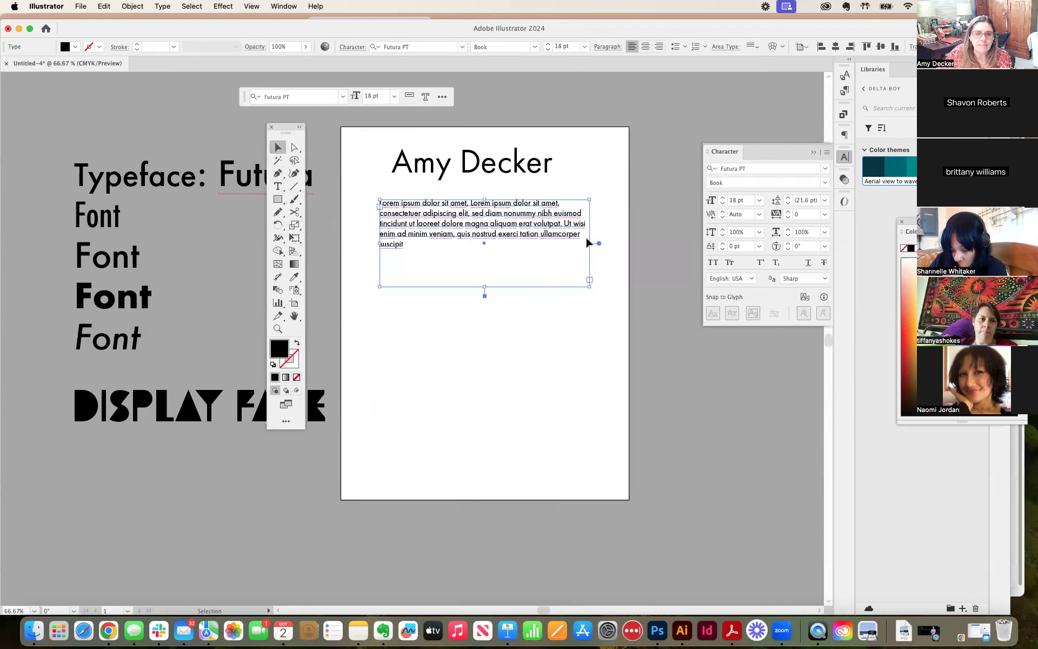
pyautogui.moveTo(588, 243); pyautogui.dragTo(540, 247)
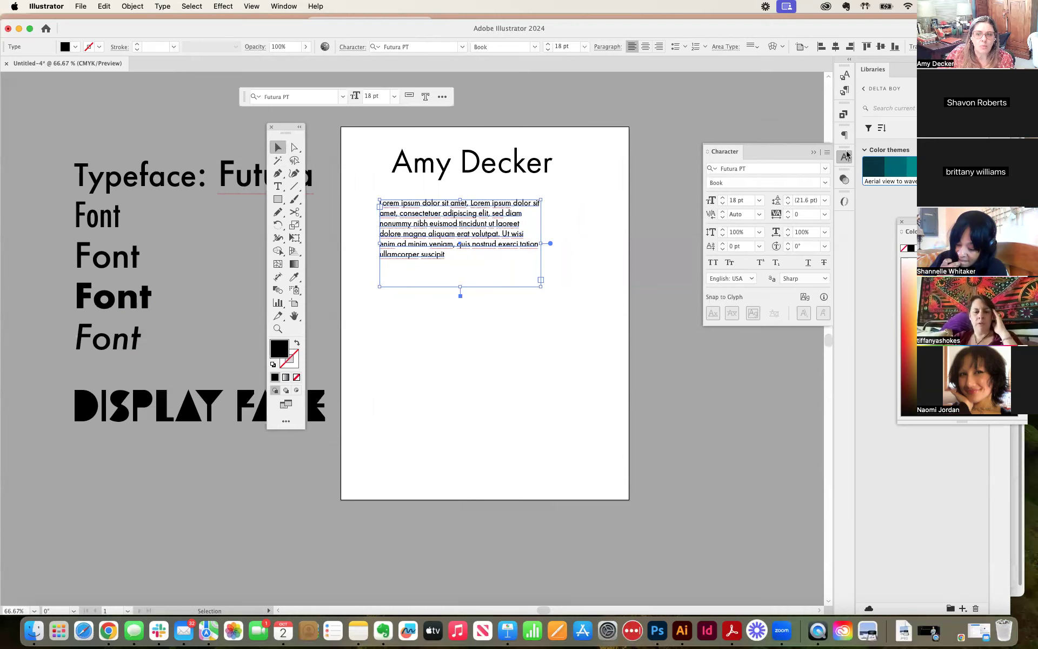
# Step: Show the Paragraph settings, enlarge the placeholder frame slightly and shift it right beneath the name line
pyautogui.click(847, 136)
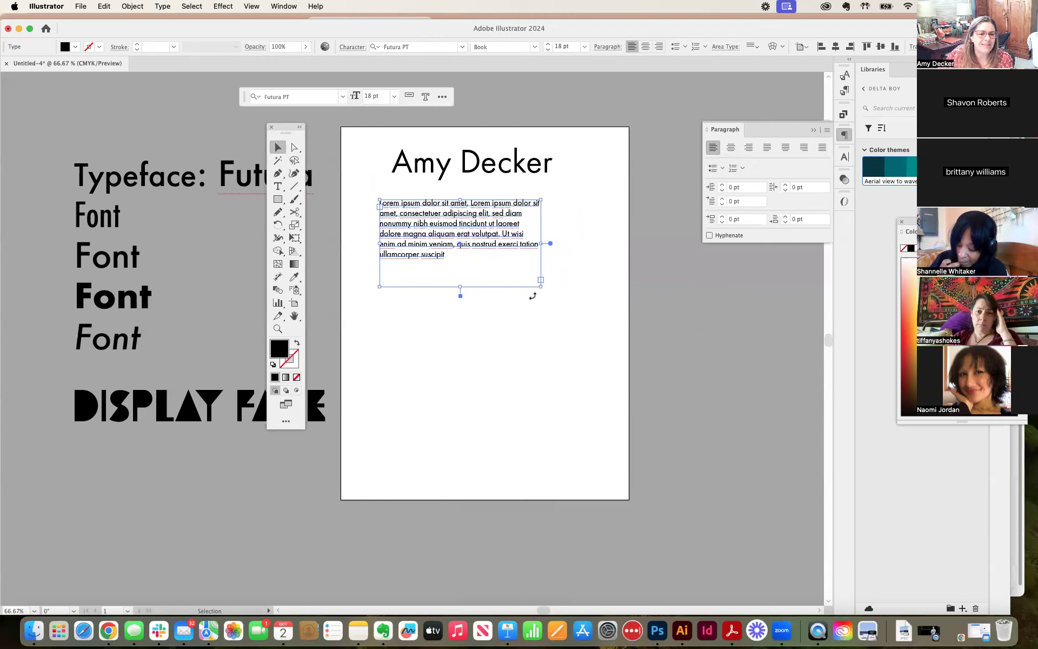
pyautogui.moveTo(542, 287); pyautogui.dragTo(549, 297)
pyautogui.moveTo(472, 221); pyautogui.dragTo(484, 223)
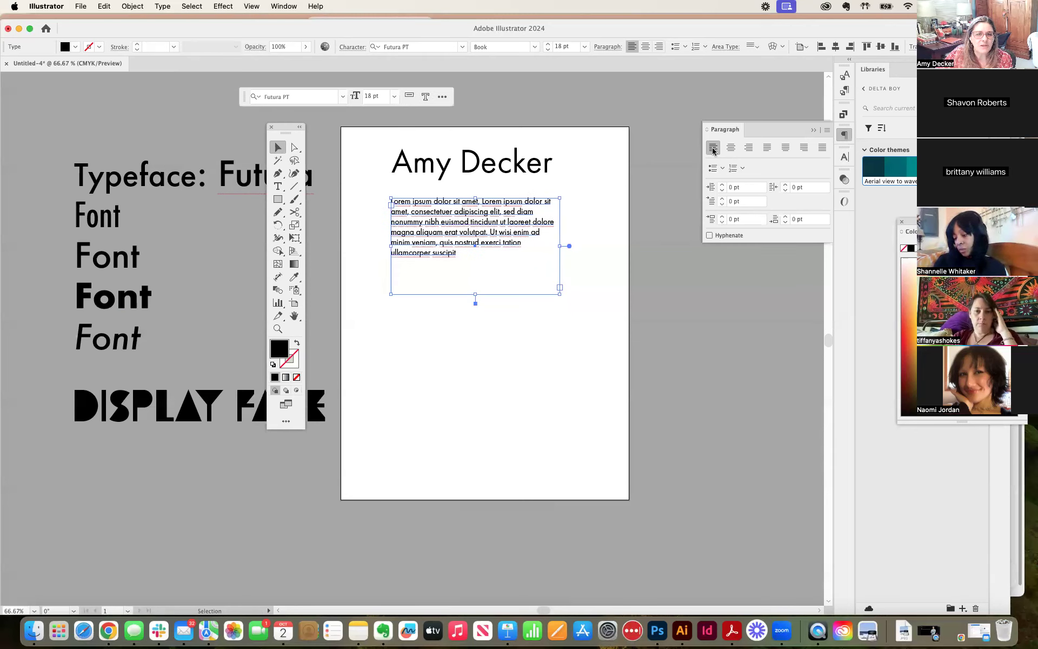
# Step: Try centre, right and justified alignment on the placeholder paragraph, then return it to left alignment
pyautogui.click(732, 149)
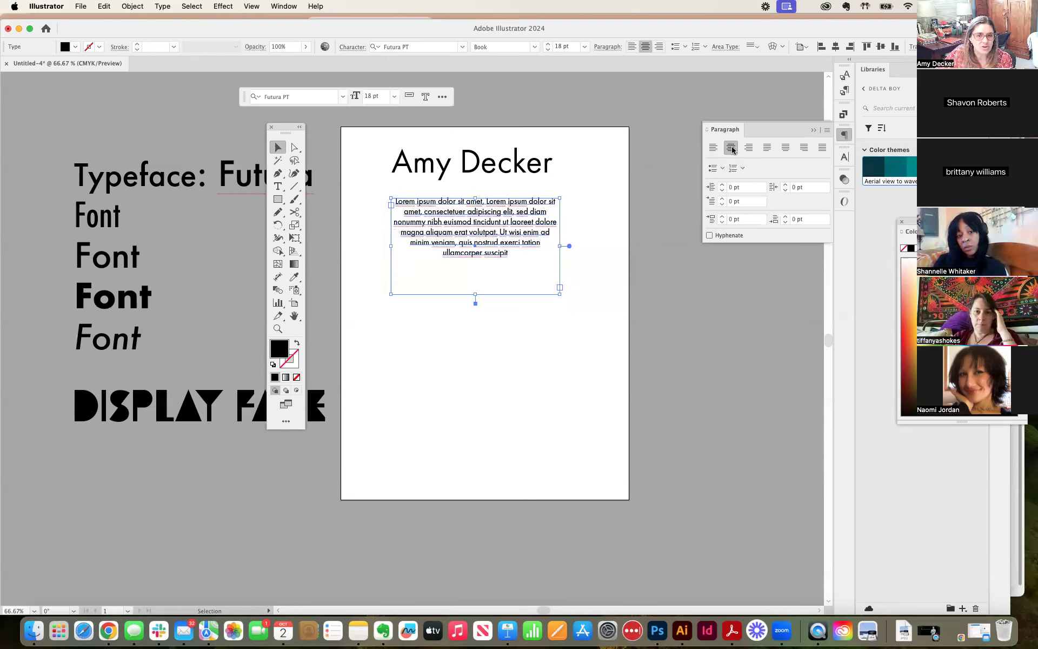
pyautogui.click(749, 149)
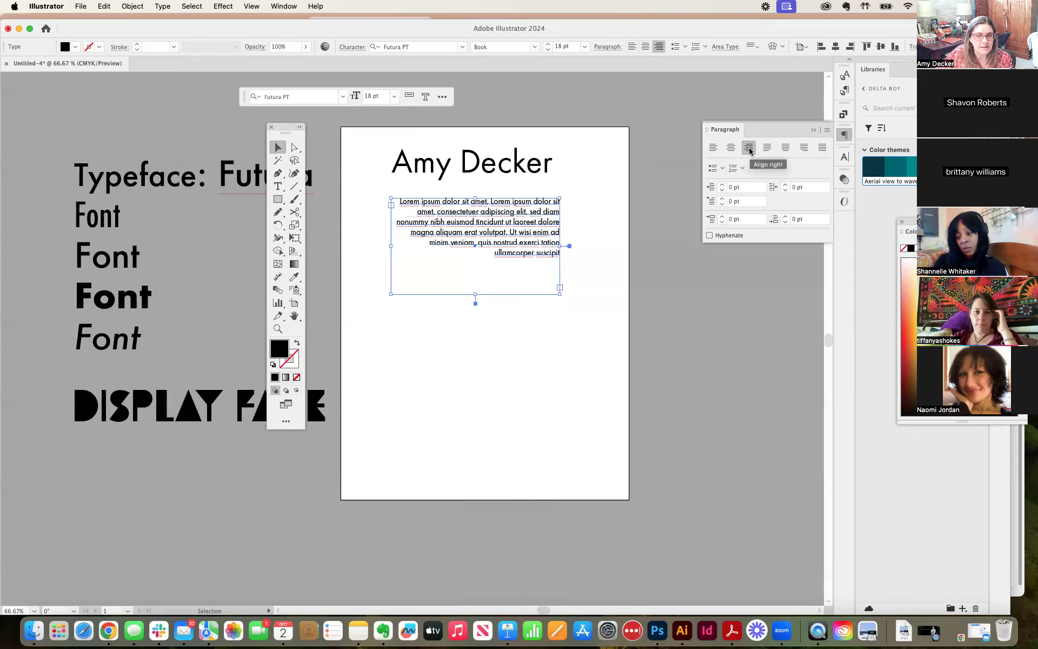
pyautogui.click(767, 149)
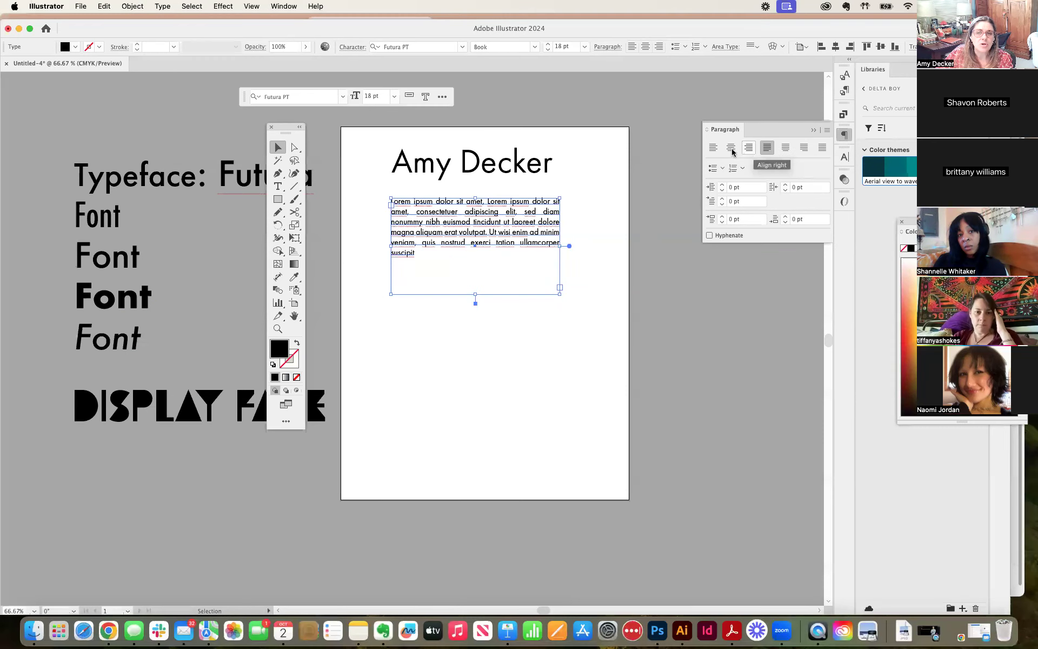
pyautogui.click(714, 149)
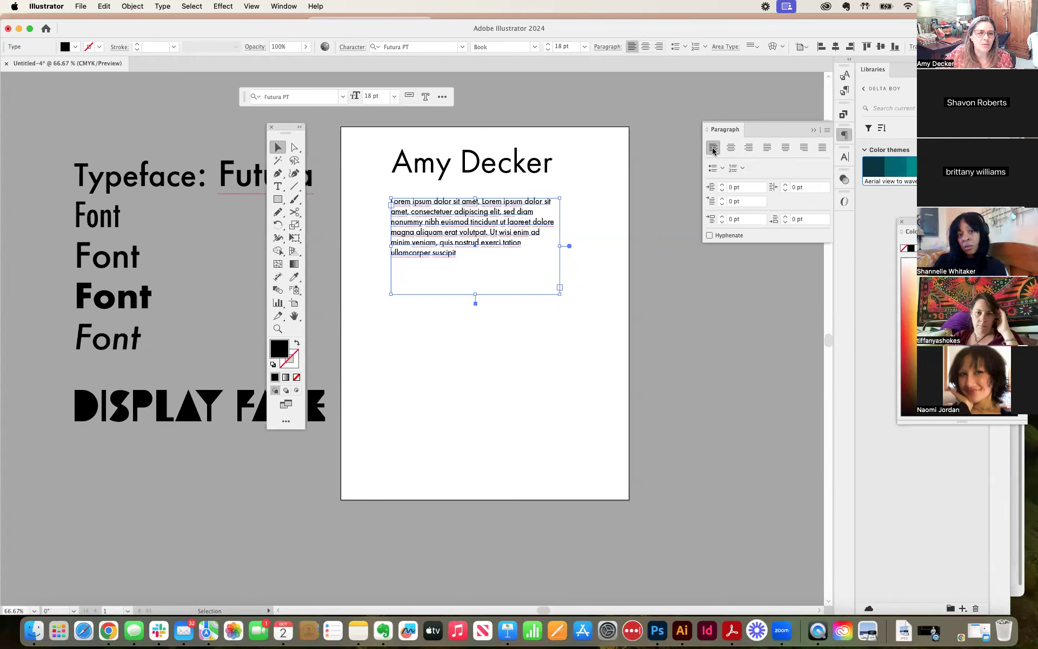
# Step: Move the placeholder paragraph frame a little to the right and centre-align its text
pyautogui.press('super+equal')
pyautogui.press('super+equal')
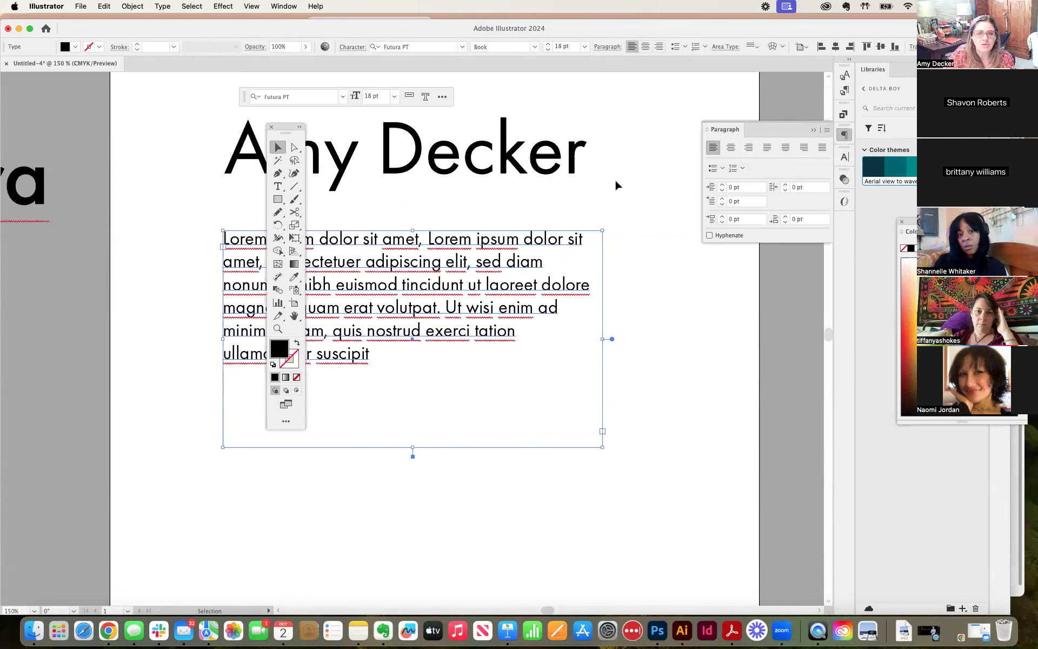
pyautogui.moveTo(287, 137); pyautogui.dragTo(35, 144)
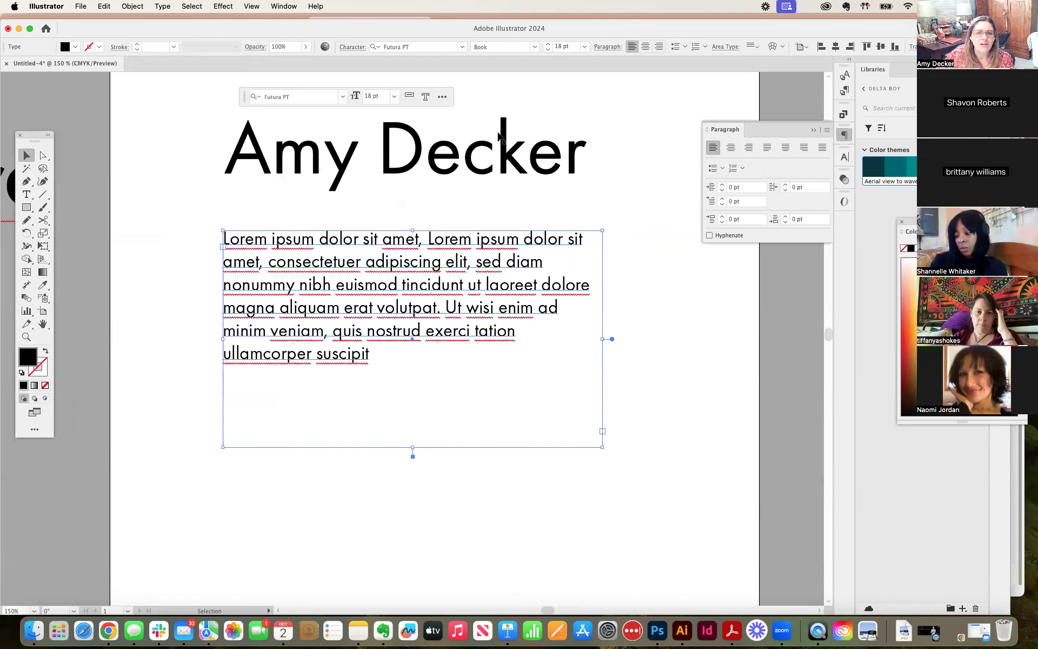
pyautogui.moveTo(450, 242); pyautogui.dragTo(488, 237)
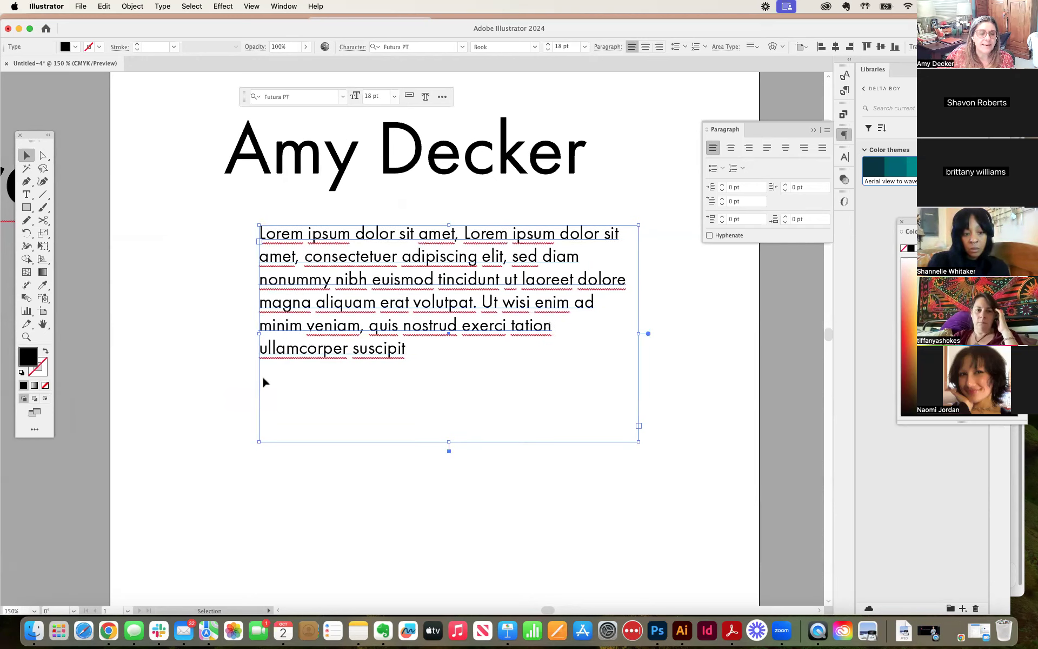
pyautogui.click(731, 148)
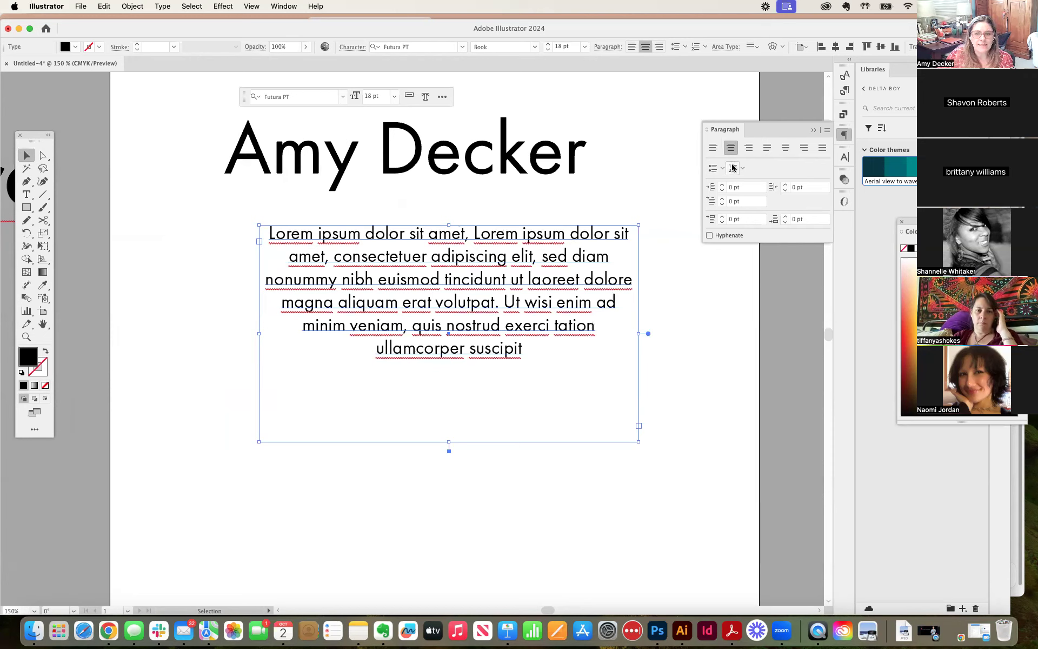
# Step: Centre-align the name line and position it directly above the centred placeholder paragraph
pyautogui.click(452, 156)
pyautogui.moveTo(452, 155); pyautogui.dragTo(494, 159)
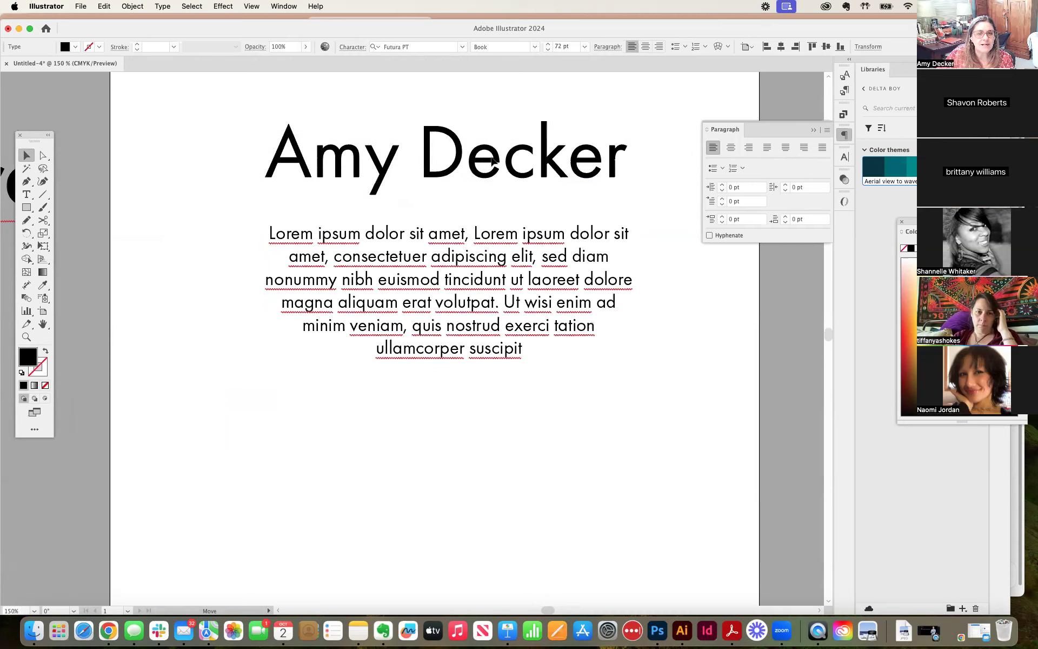
pyautogui.click(730, 147)
pyautogui.press('super+shift+a')
pyautogui.moveTo(379, 145); pyautogui.dragTo(455, 148)
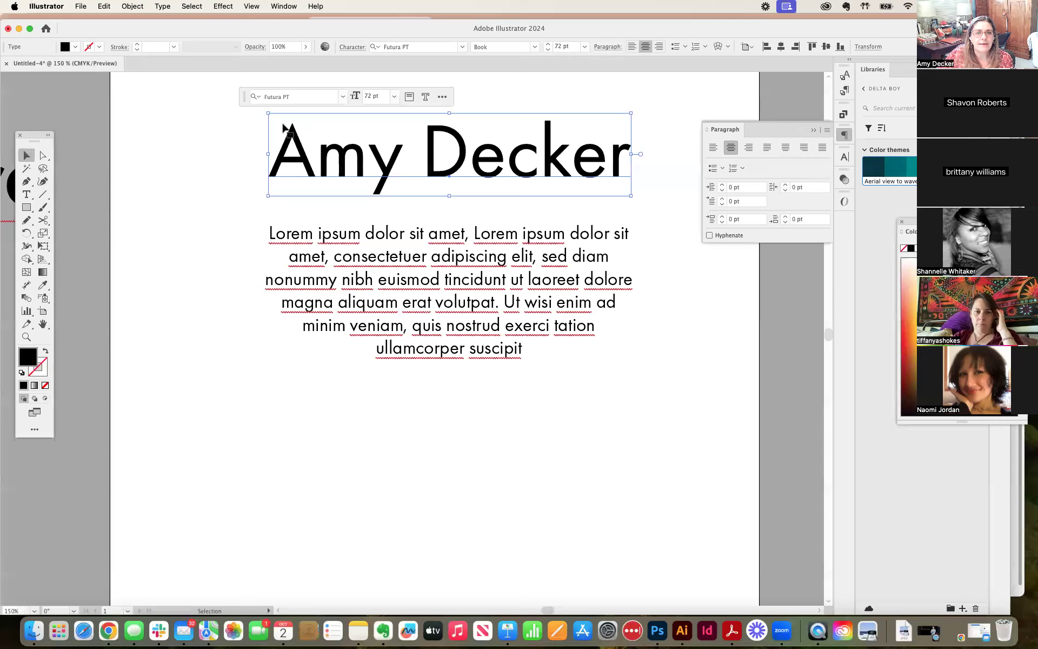
# Step: Show the rulers around the document with the whole artboard width in view
pyautogui.press('super+minus')
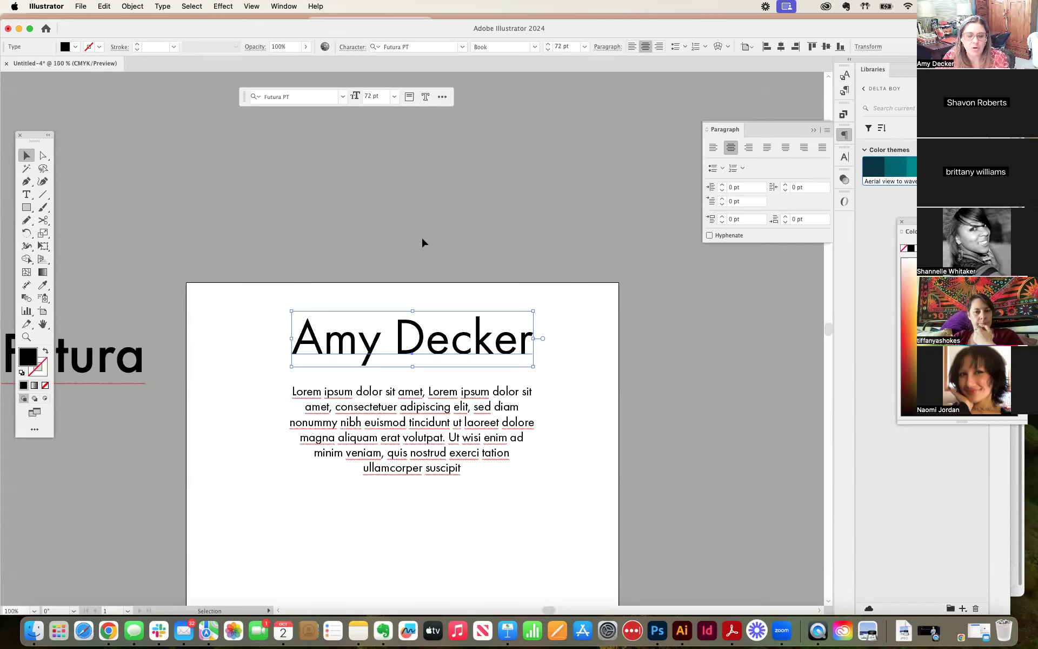
pyautogui.scroll(-5, 431, 234)
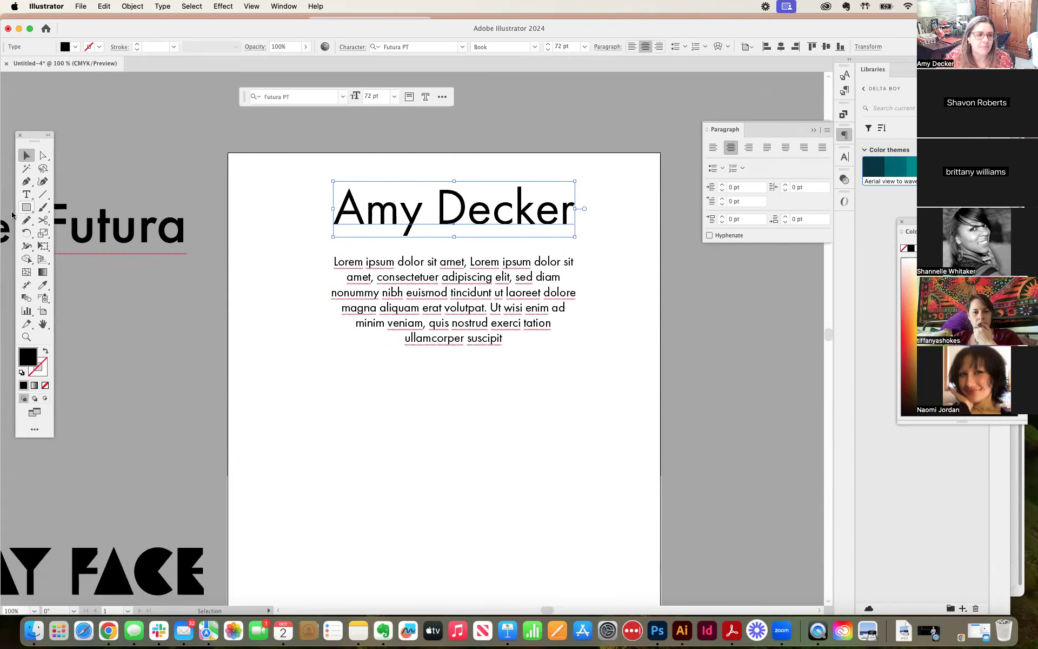
pyautogui.press('a')
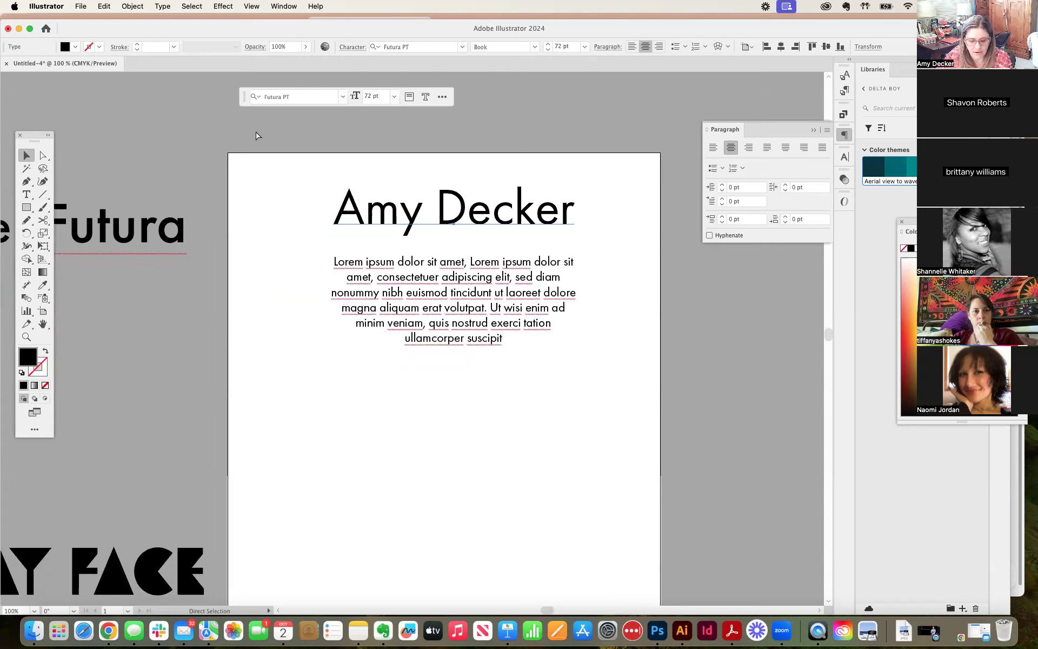
pyautogui.press('super+r')
pyautogui.press('v')
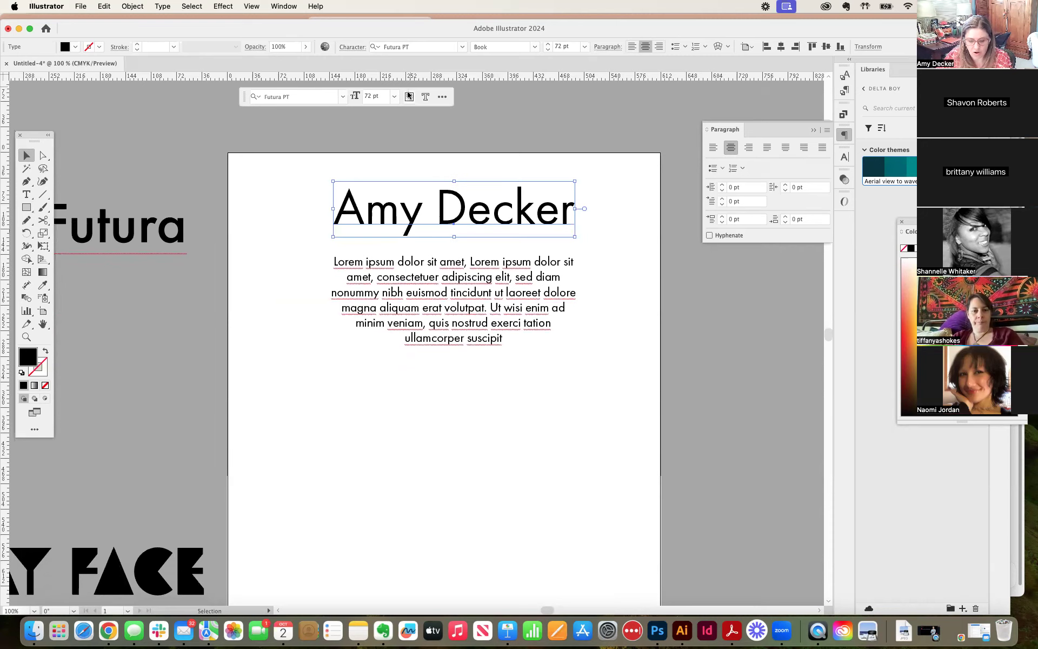
pyautogui.press('space')
pyautogui.moveTo(492, 115); pyautogui.dragTo(503, 78)
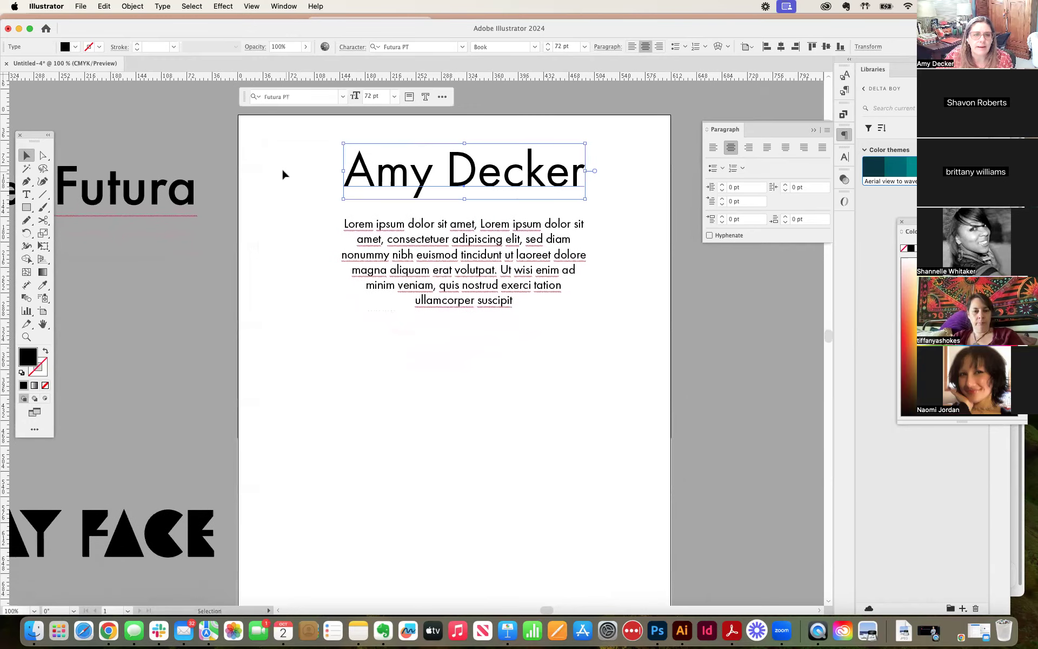
# Step: Place a vertical guide at the artboard's centre using a temporary full-width rectangle about 609 pt by 60 pt, and delete the rectangle
pyautogui.click(30, 207)
pyautogui.moveTo(239, 115); pyautogui.dragTo(670, 158)
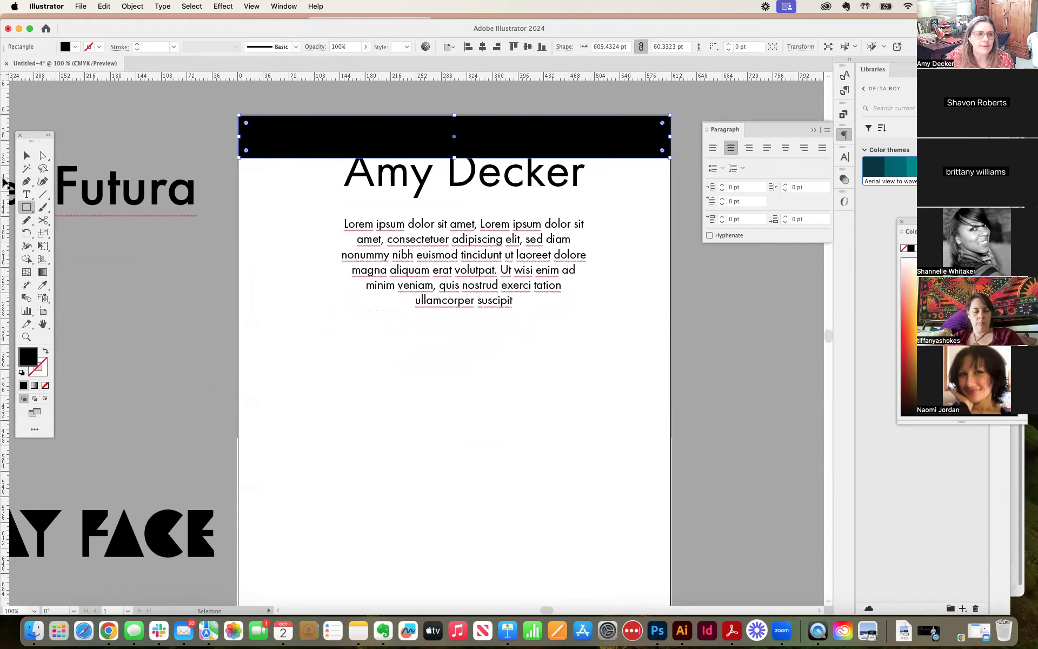
pyautogui.moveTo(5, 182); pyautogui.dragTo(453, 202)
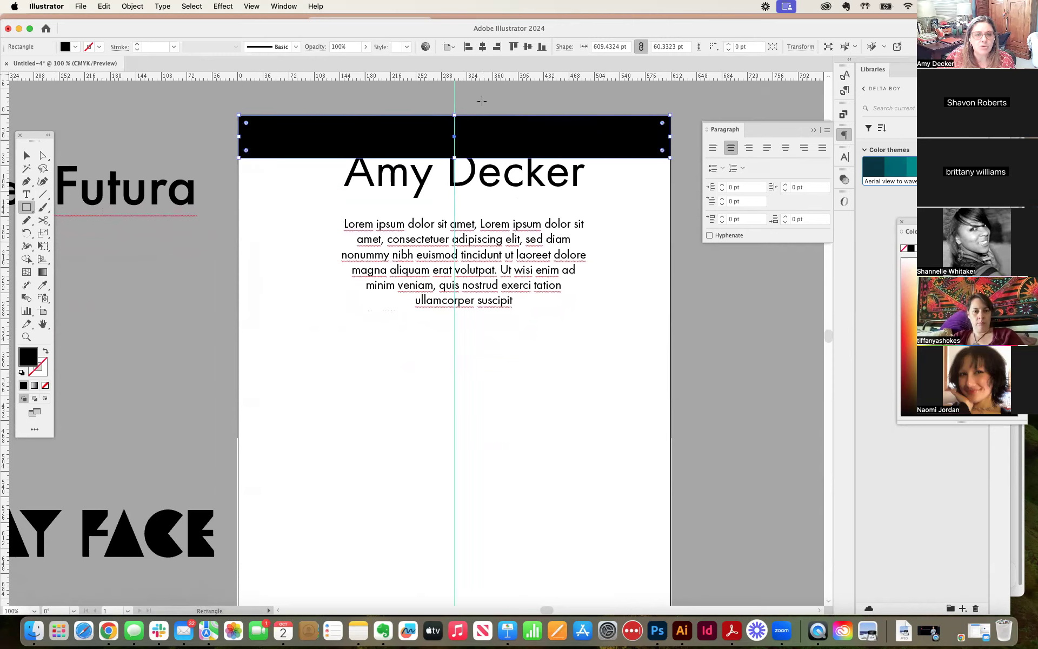
pyautogui.click(26, 156)
pyautogui.press('Delete')
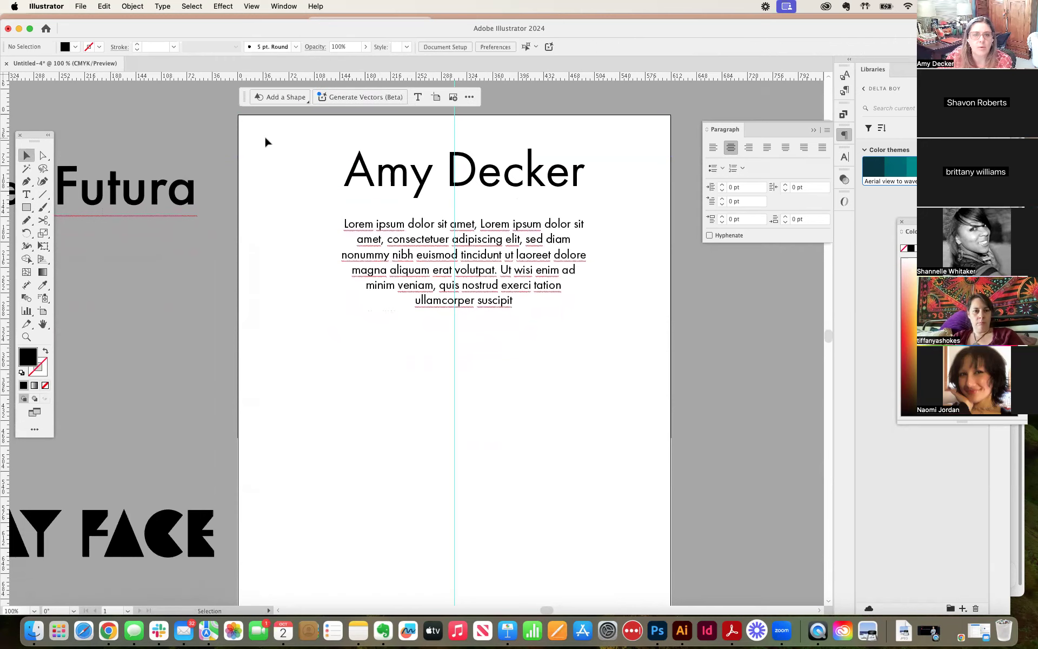
# Step: Try left alignment on the name line, restore centre alignment, and centre both it and the placeholder paragraph frame on the vertical guide
pyautogui.click(481, 183)
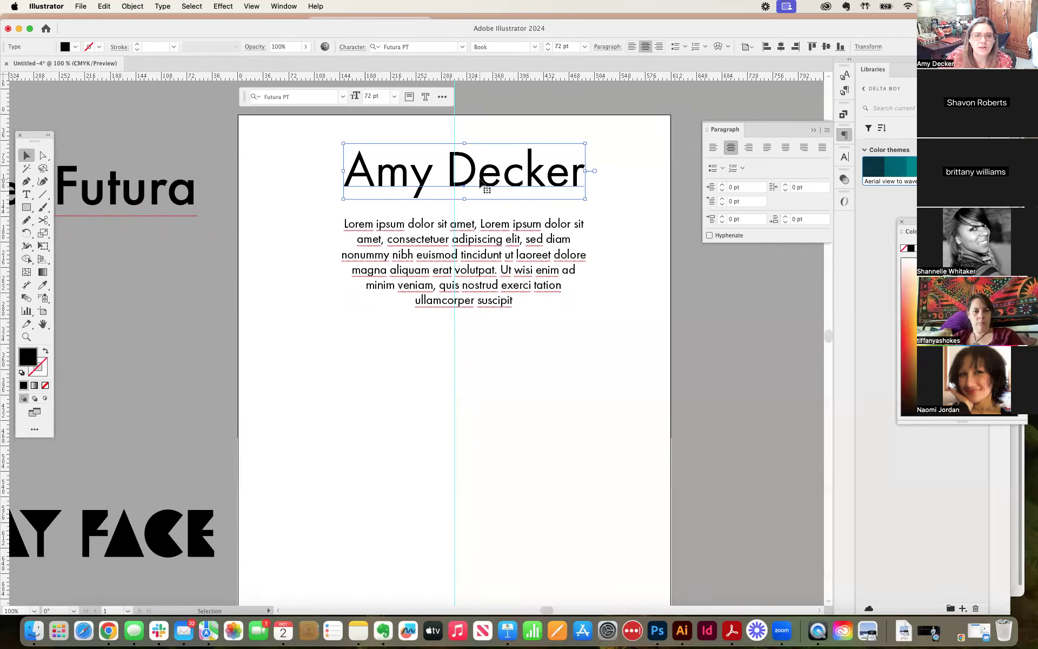
pyautogui.click(713, 148)
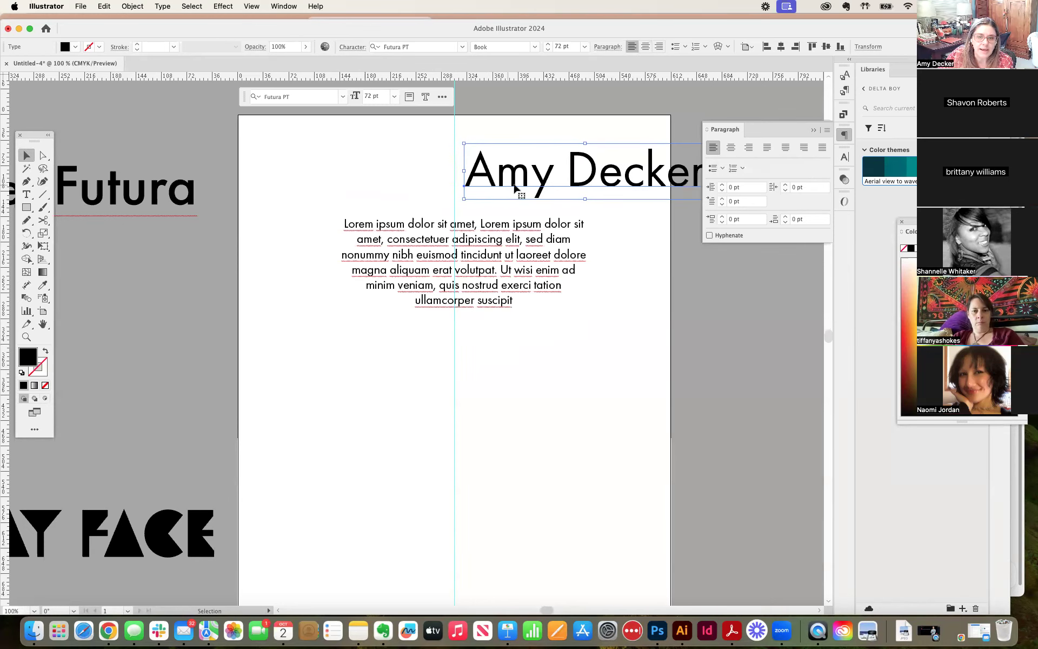
pyautogui.moveTo(480, 184); pyautogui.dragTo(470, 183)
pyautogui.click(732, 148)
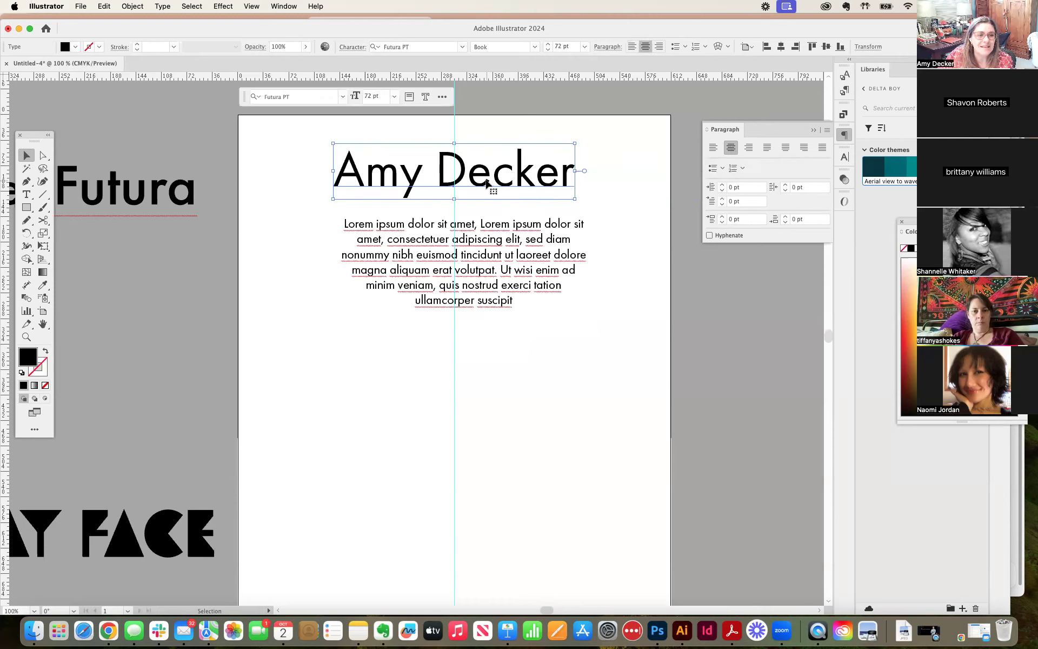
pyautogui.moveTo(487, 184); pyautogui.dragTo(488, 177)
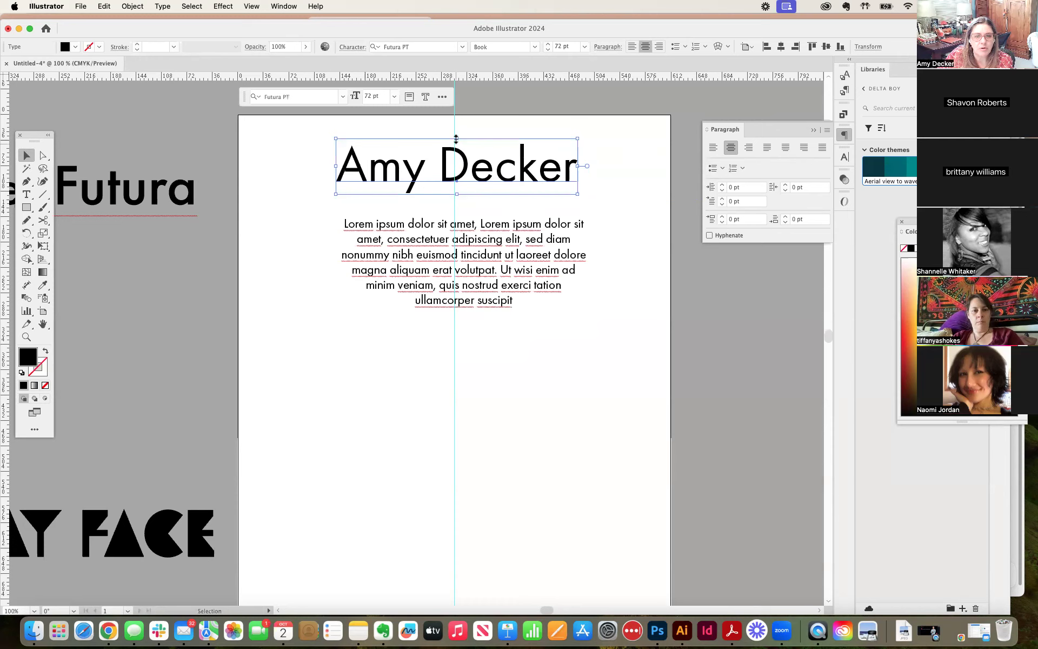
pyautogui.moveTo(457, 143); pyautogui.dragTo(455, 143)
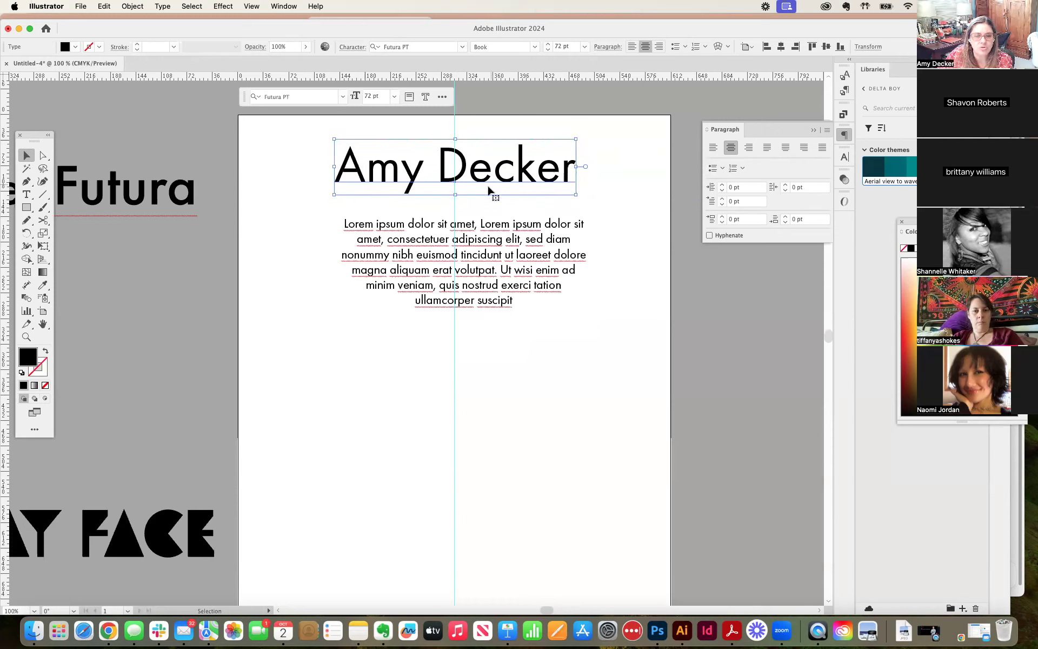
pyautogui.moveTo(469, 242); pyautogui.dragTo(461, 244)
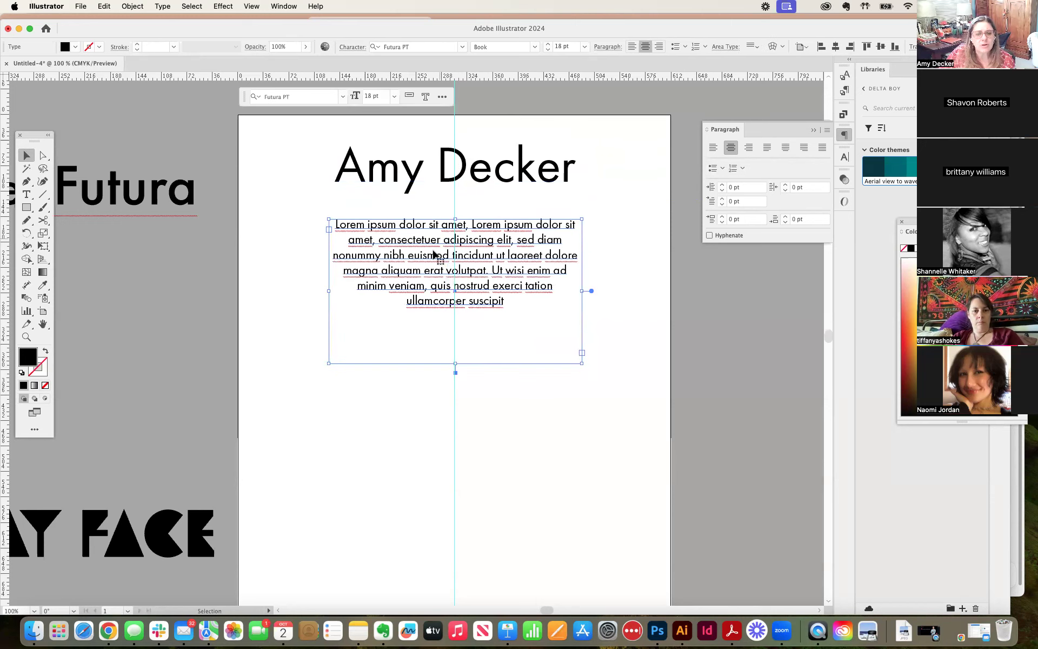
# Step: Left-align the placeholder paragraph and widen its frame to nearly both edges of the artboard
pyautogui.click(715, 149)
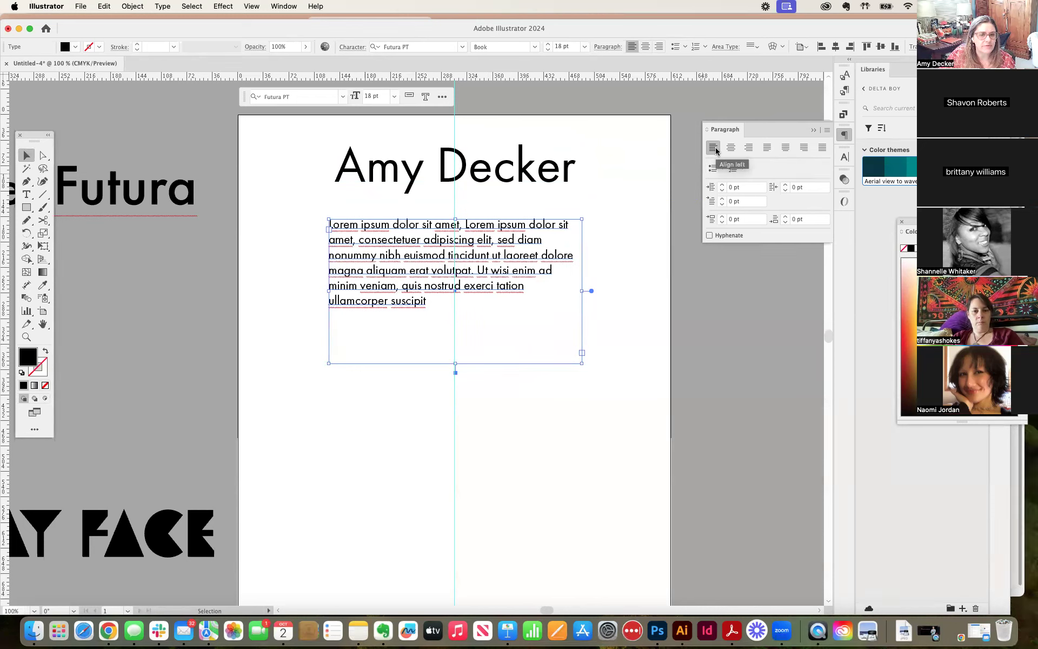
pyautogui.moveTo(580, 290); pyautogui.dragTo(663, 291)
pyautogui.moveTo(332, 291); pyautogui.dragTo(244, 290)
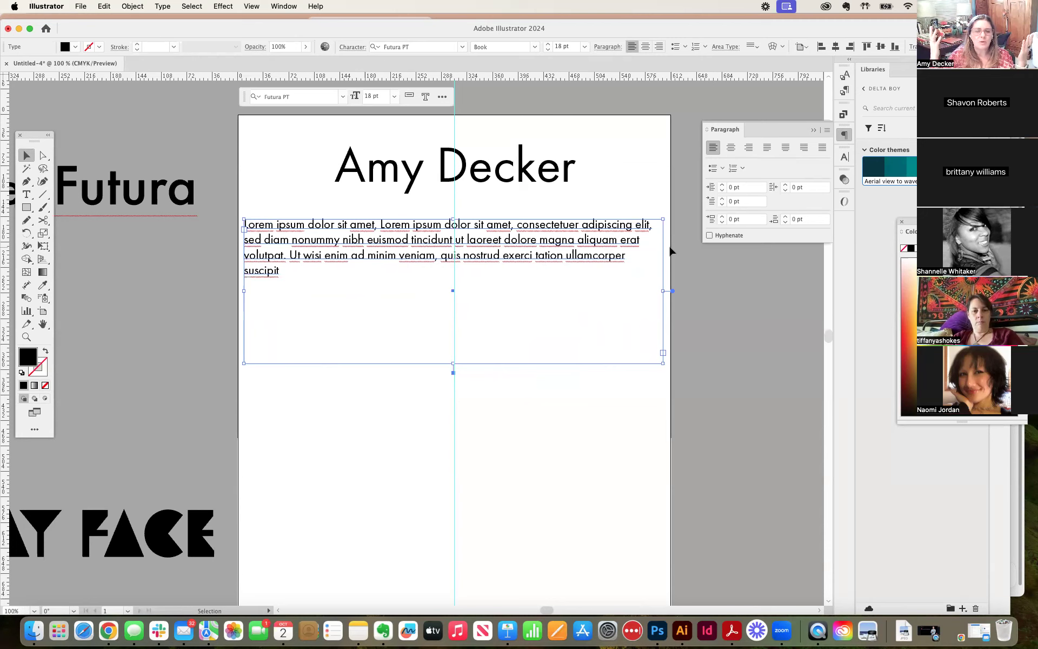
# Step: Narrow the paragraph frame to a column in the artboard's left half, inset from the page edge and centre guide, and lower it slightly
pyautogui.moveTo(660, 291); pyautogui.dragTo(453, 303)
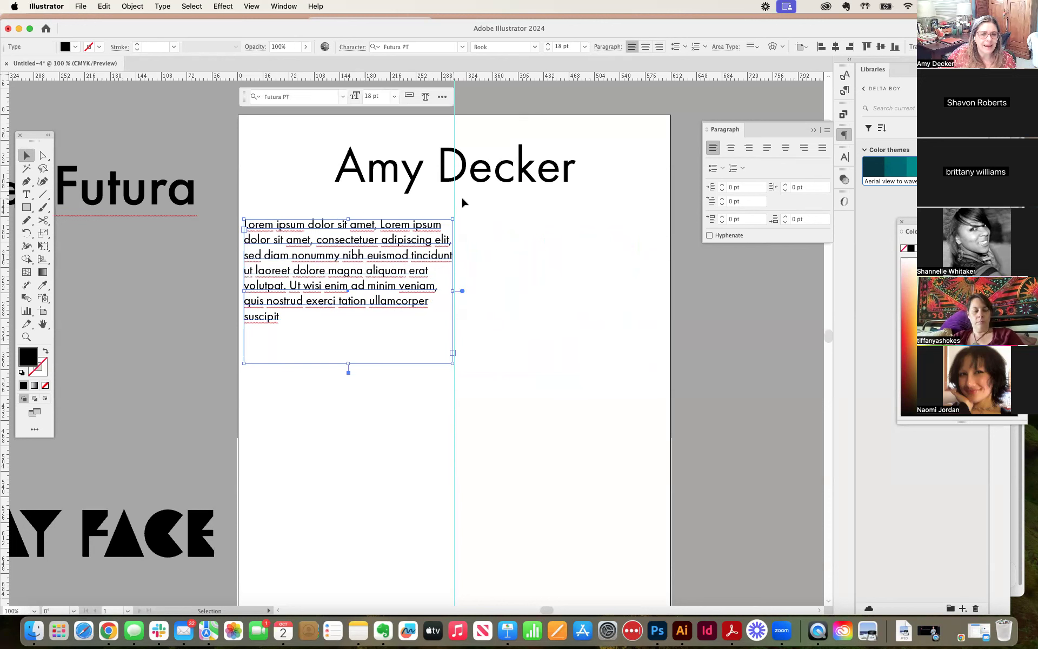
pyautogui.moveTo(403, 255); pyautogui.dragTo(407, 256)
pyautogui.moveTo(247, 291); pyautogui.dragTo(266, 290)
pyautogui.moveTo(352, 283); pyautogui.dragTo(353, 285)
pyautogui.moveTo(458, 288); pyautogui.dragTo(437, 289)
pyautogui.moveTo(339, 292); pyautogui.dragTo(341, 302)
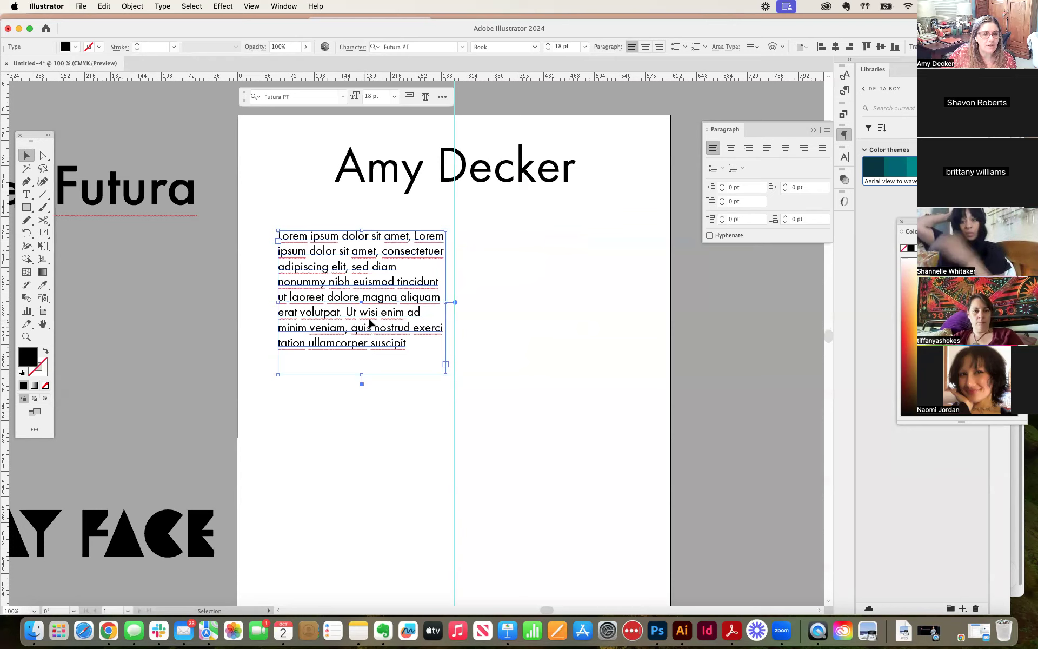
# Step: Centre the placeholder paragraph frame on the vertical guide, slightly widened, trying justification with the last line left before restoring left alignment
pyautogui.moveTo(362, 301); pyautogui.dragTo(455, 296)
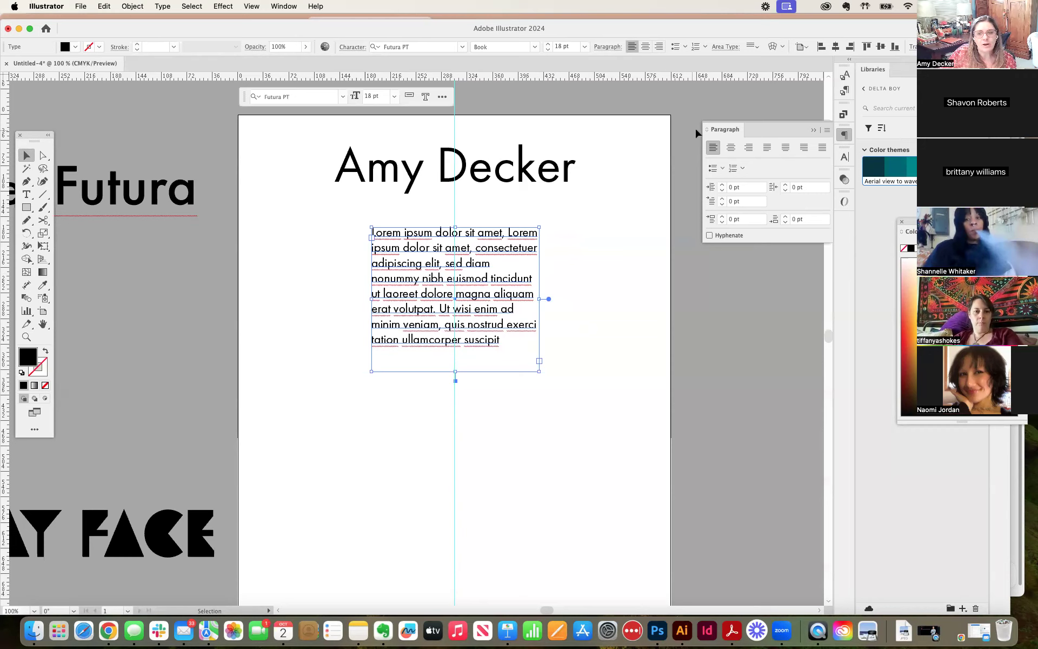
pyautogui.click(767, 148)
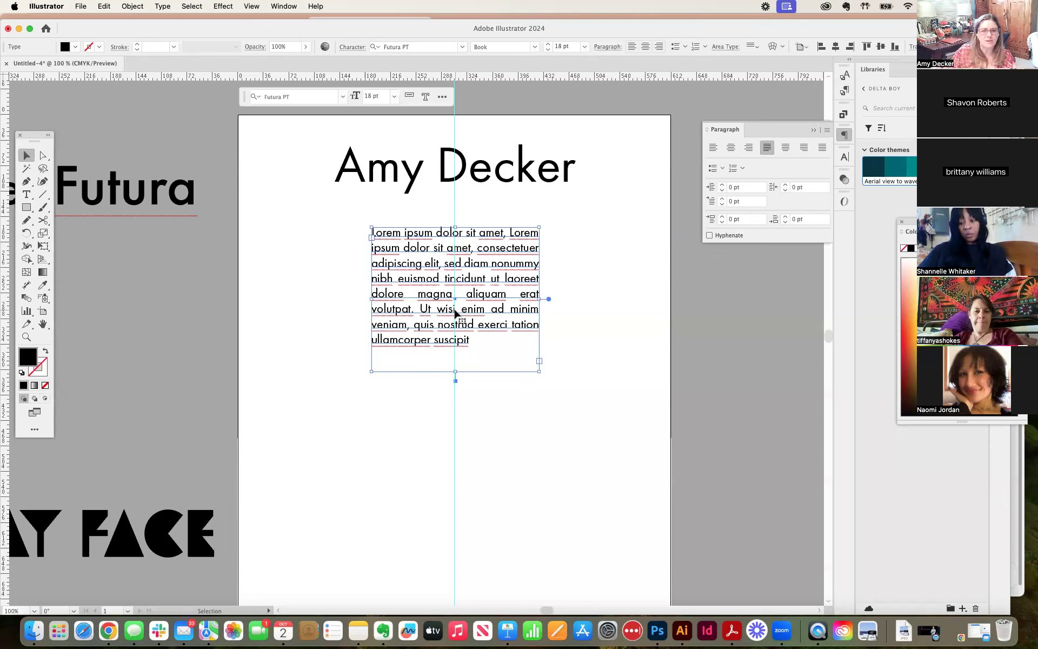
pyautogui.moveTo(538, 298)
pyautogui.mouseDown()
pyautogui.moveTo(526, 297)
pyautogui.moveTo(541, 297)
pyautogui.mouseUp()
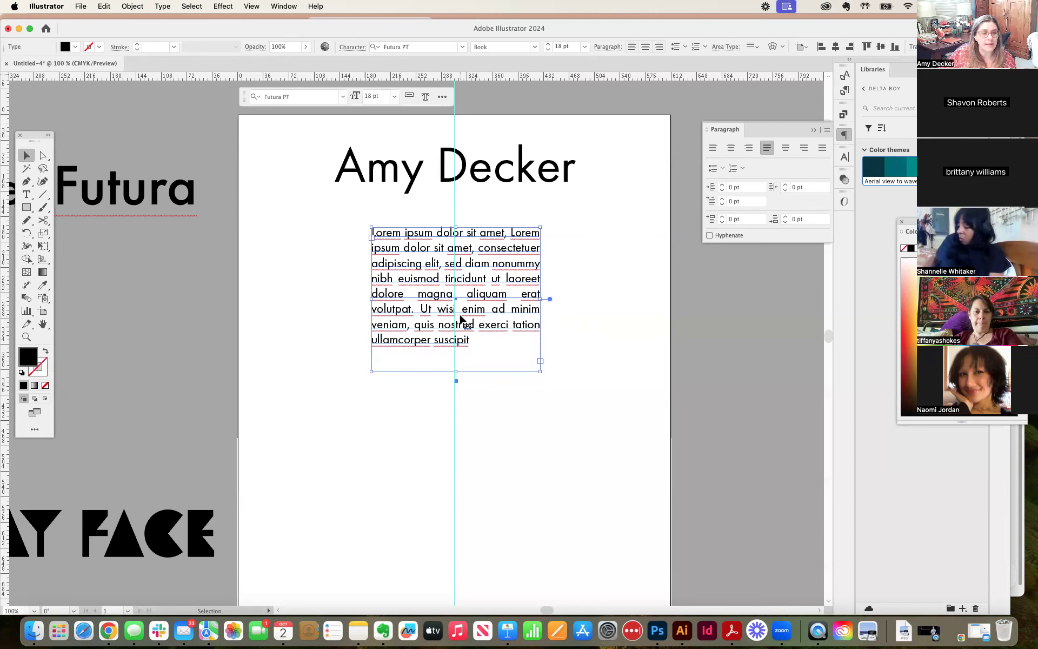
pyautogui.click(714, 149)
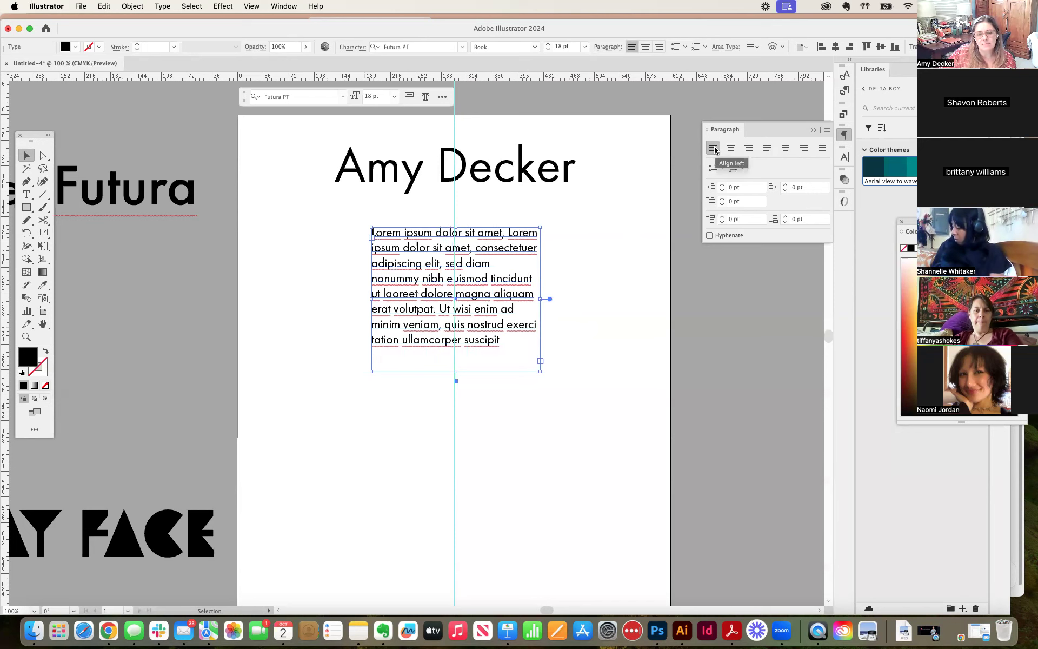
pyautogui.moveTo(541, 299); pyautogui.dragTo(496, 304)
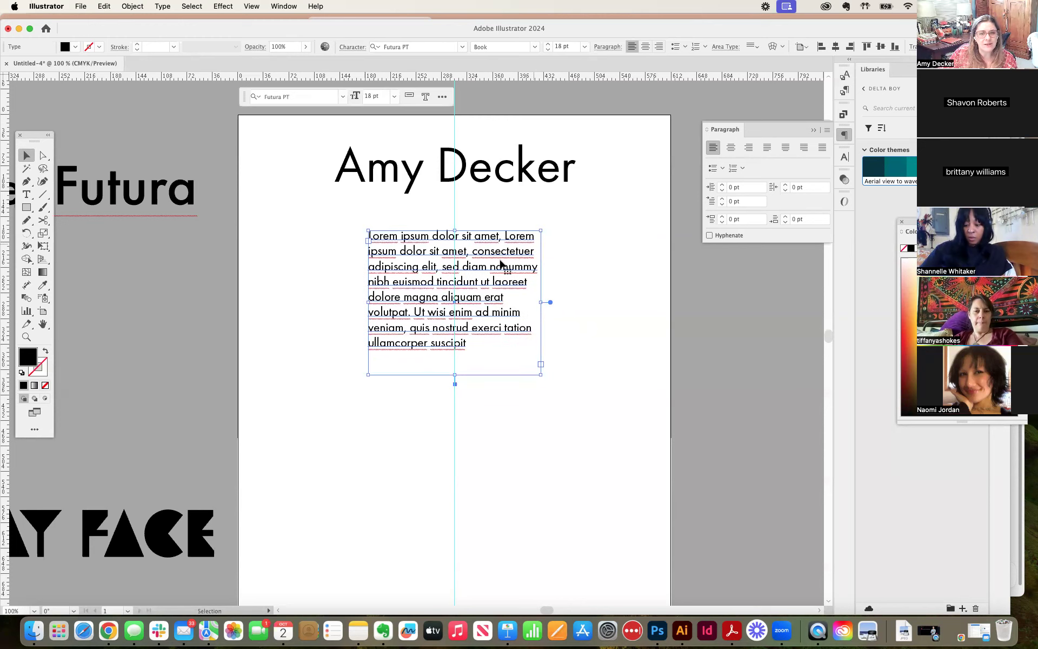
# Step: Move the name line and the placeholder paragraph toward the artboard's right edge, keeping the paragraph beneath the name, and clear the selection
pyautogui.click(456, 167)
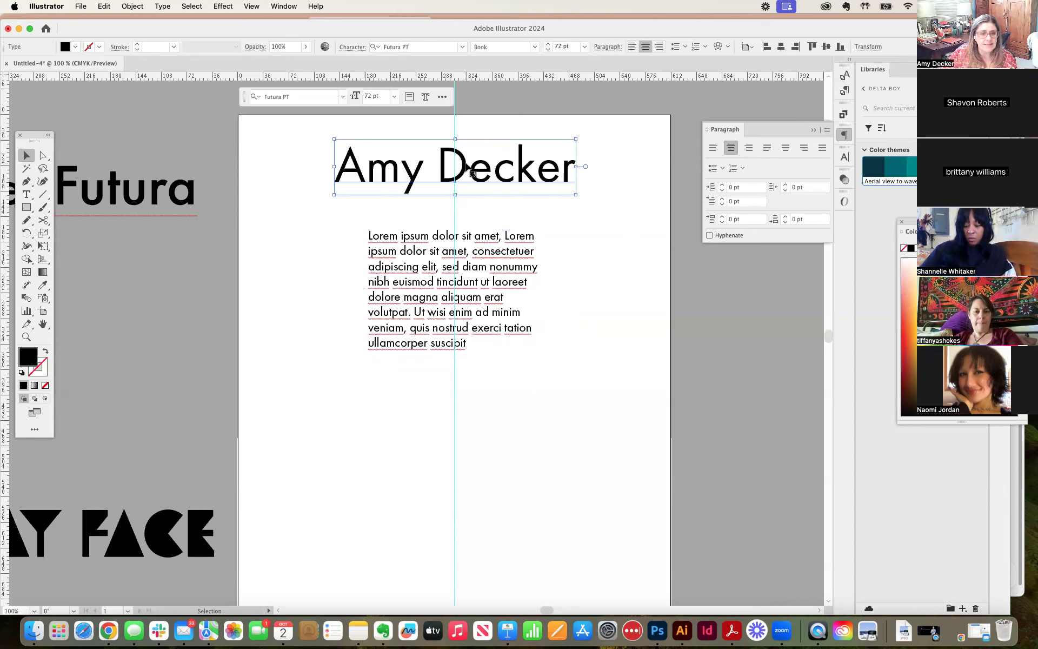
pyautogui.moveTo(485, 170); pyautogui.dragTo(485, 173)
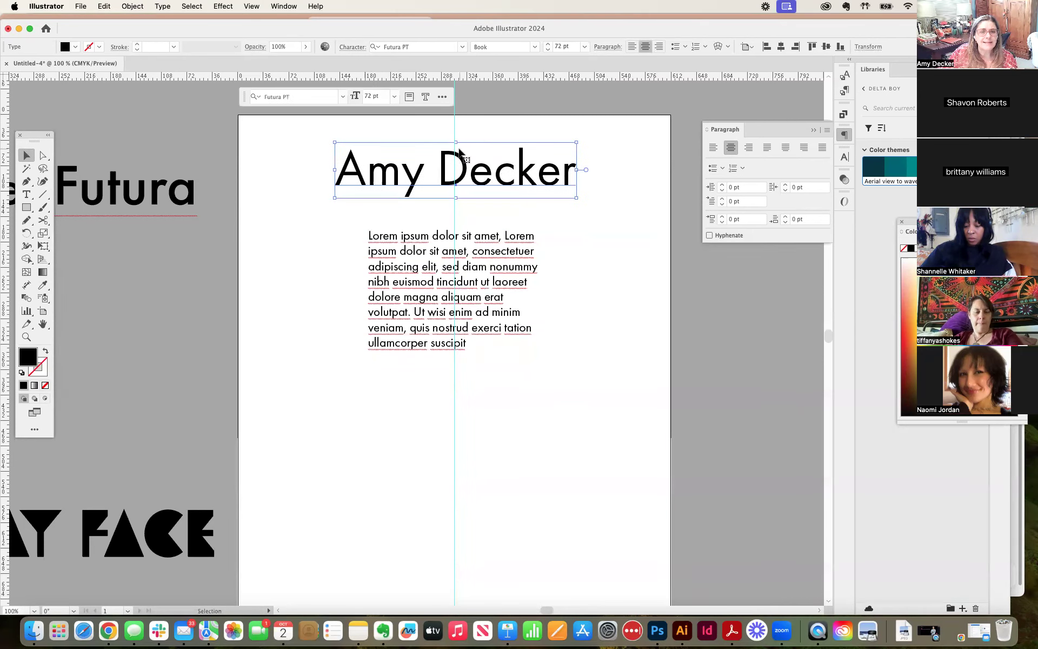
pyautogui.moveTo(396, 165); pyautogui.dragTo(473, 180)
pyautogui.moveTo(447, 266); pyautogui.dragTo(596, 230)
pyautogui.click(381, 351)
pyautogui.moveTo(338, 369); pyautogui.dragTo(548, 232)
pyautogui.click(310, 279)
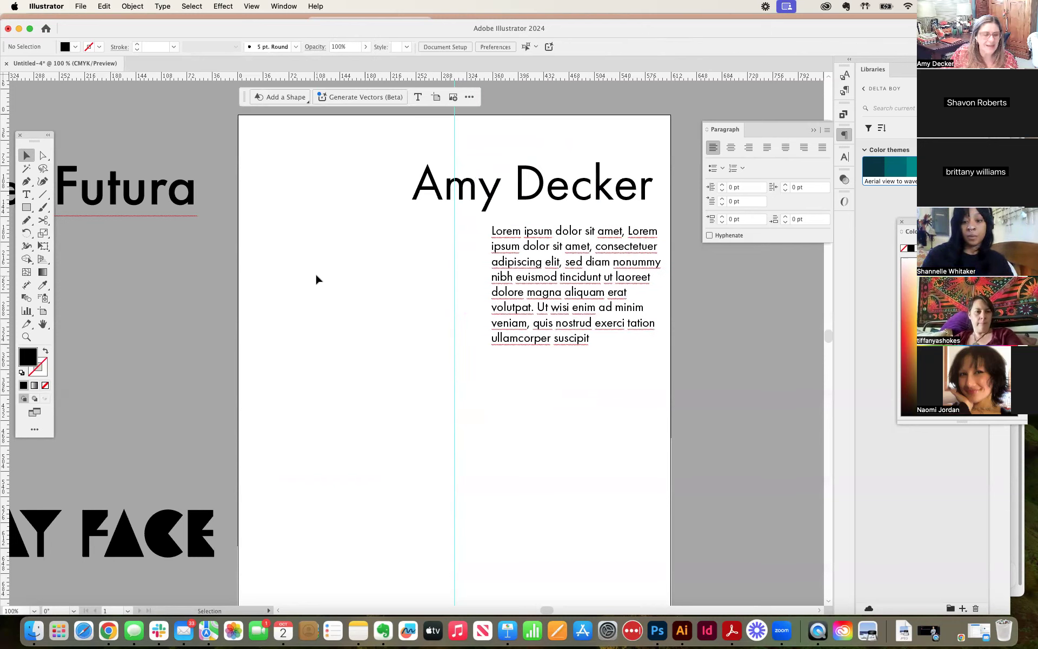
# Step: Draw a tilted black hexagon about 244 pt by 225 pt in the artboard's left half, discarding a smaller first trial
pyautogui.click(26, 207)
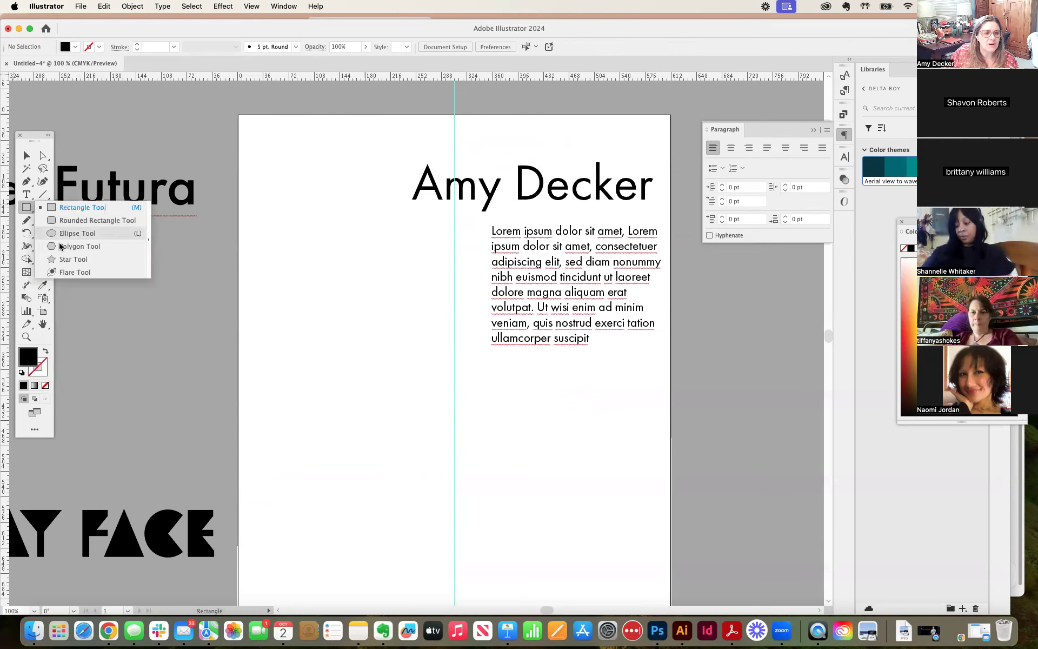
pyautogui.click(62, 246)
pyautogui.moveTo(312, 310)
pyautogui.mouseDown()
pyautogui.moveTo(382, 387)
pyautogui.moveTo(352, 375)
pyautogui.moveTo(331, 391)
pyautogui.moveTo(301, 390)
pyautogui.moveTo(269, 370)
pyautogui.mouseUp()
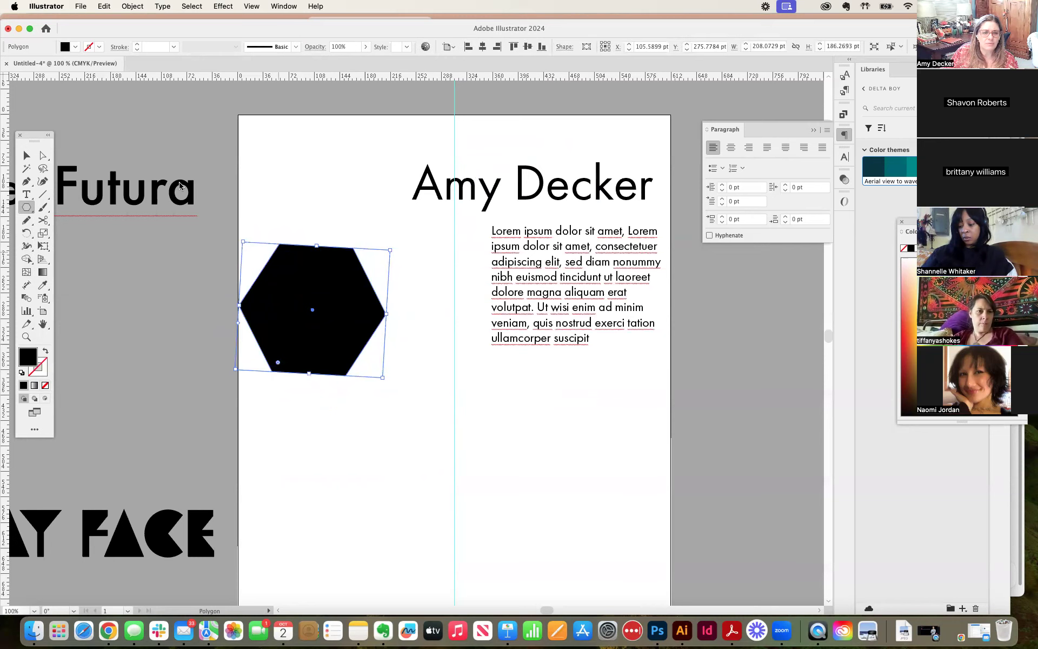
pyautogui.press('Delete')
pyautogui.moveTo(295, 286)
pyautogui.mouseDown()
pyautogui.moveTo(378, 319)
pyautogui.moveTo(382, 296)
pyautogui.mouseUp()
pyautogui.press('v')
pyautogui.moveTo(256, 252); pyautogui.dragTo(311, 291)
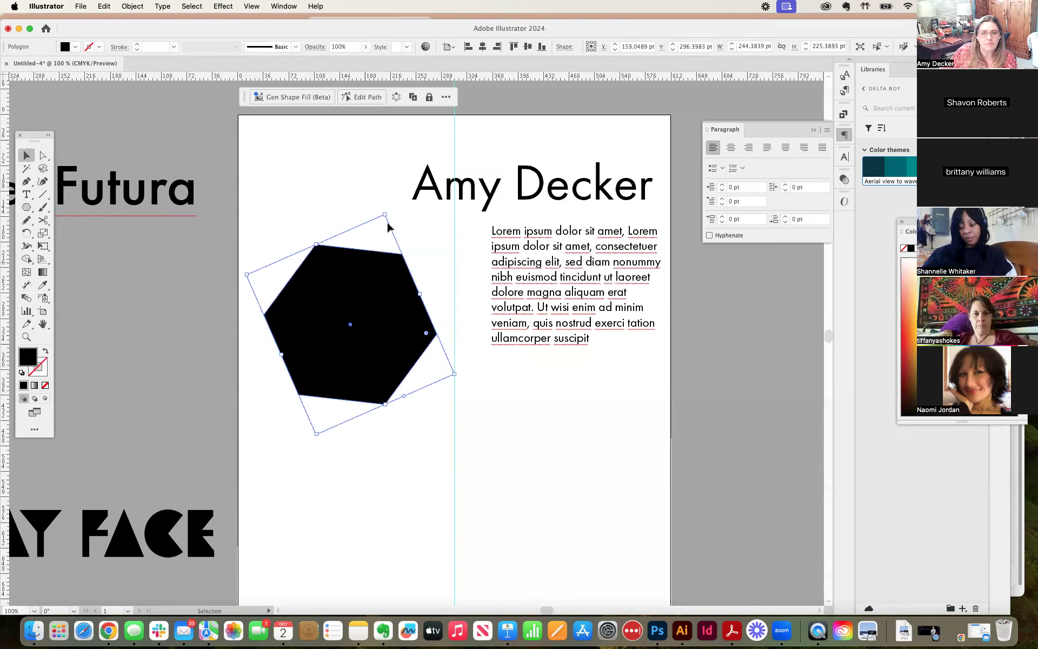
# Step: Try to turn the hexagon into an area type container by applying the Area Type tool to its interior
pyautogui.click(597, 252)
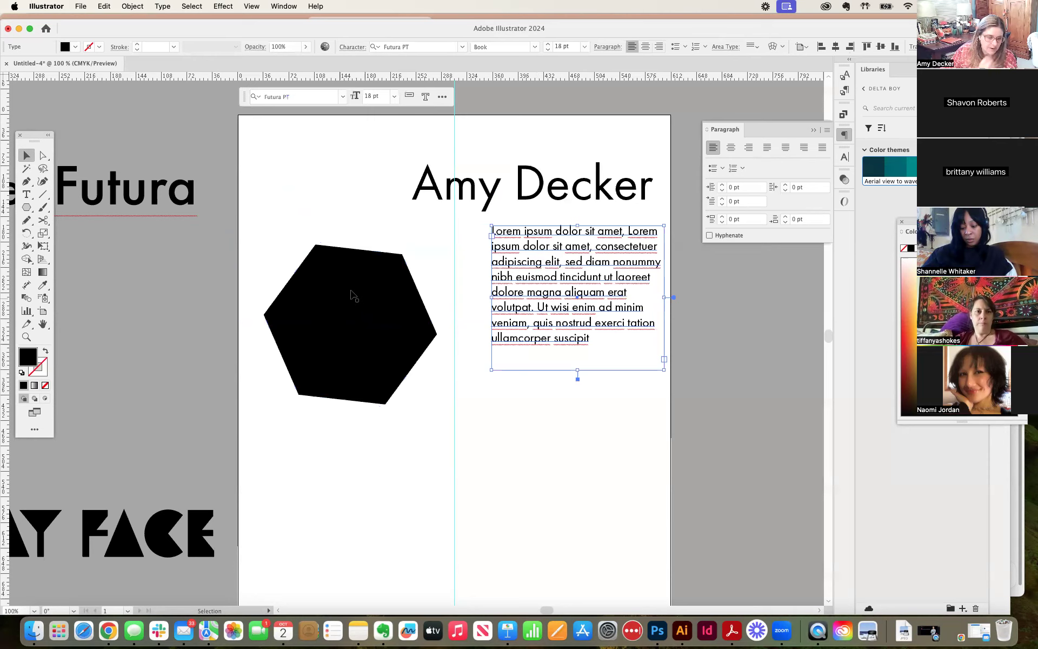
pyautogui.click(31, 196)
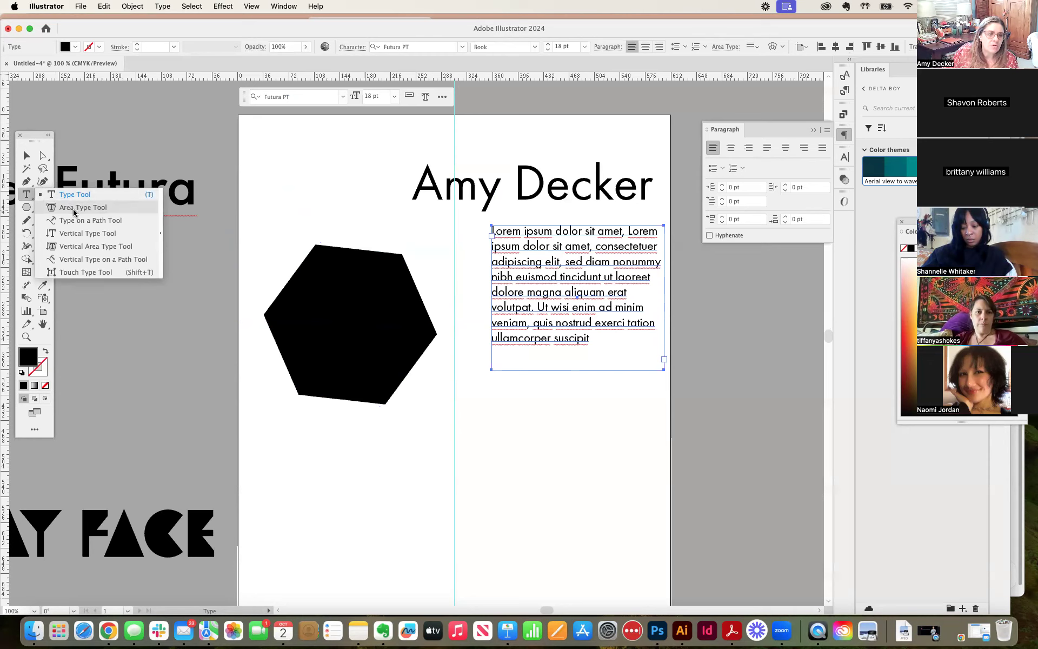
pyautogui.click(74, 211)
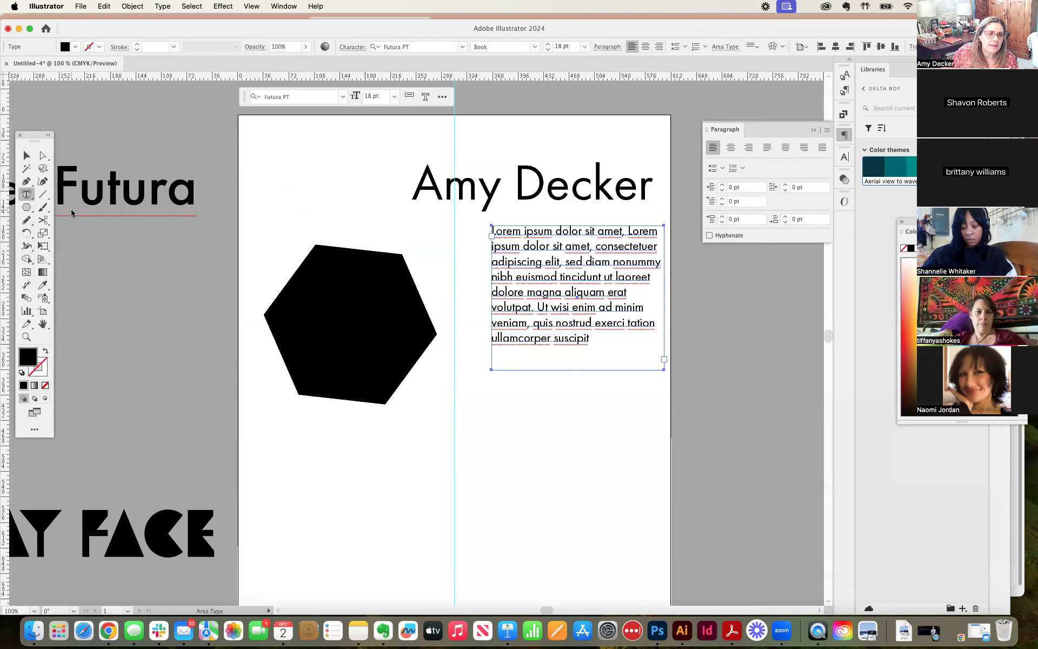
pyautogui.click(331, 267)
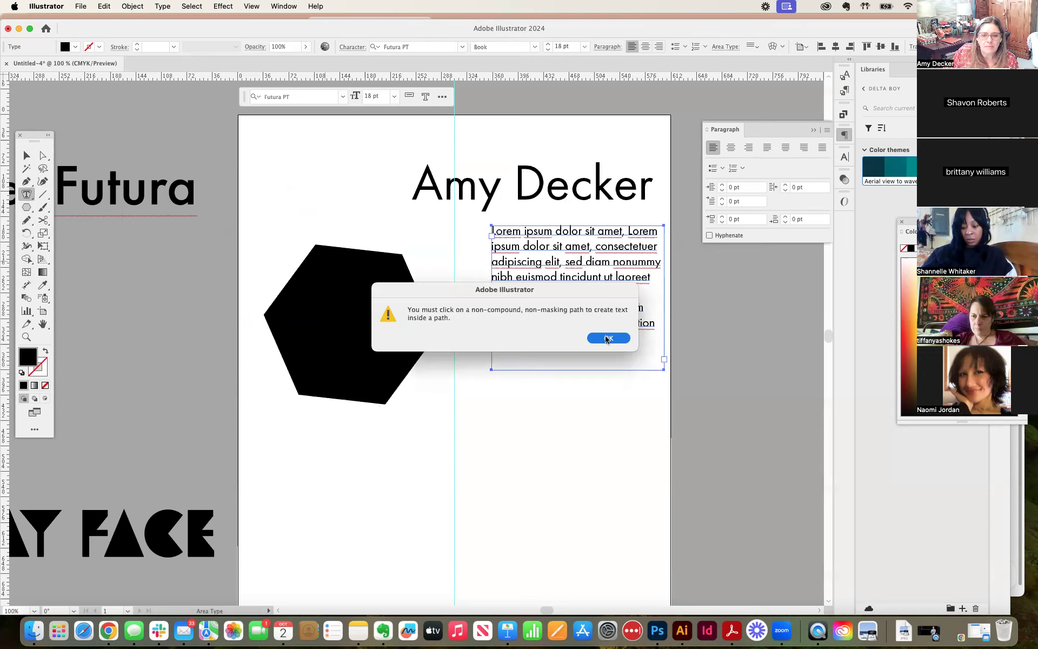
pyautogui.click(607, 339)
# Step: Select the hexagon and convert it into an area type frame filled with placeholder text by applying the Area Type tool to its upper edge
pyautogui.click(26, 156)
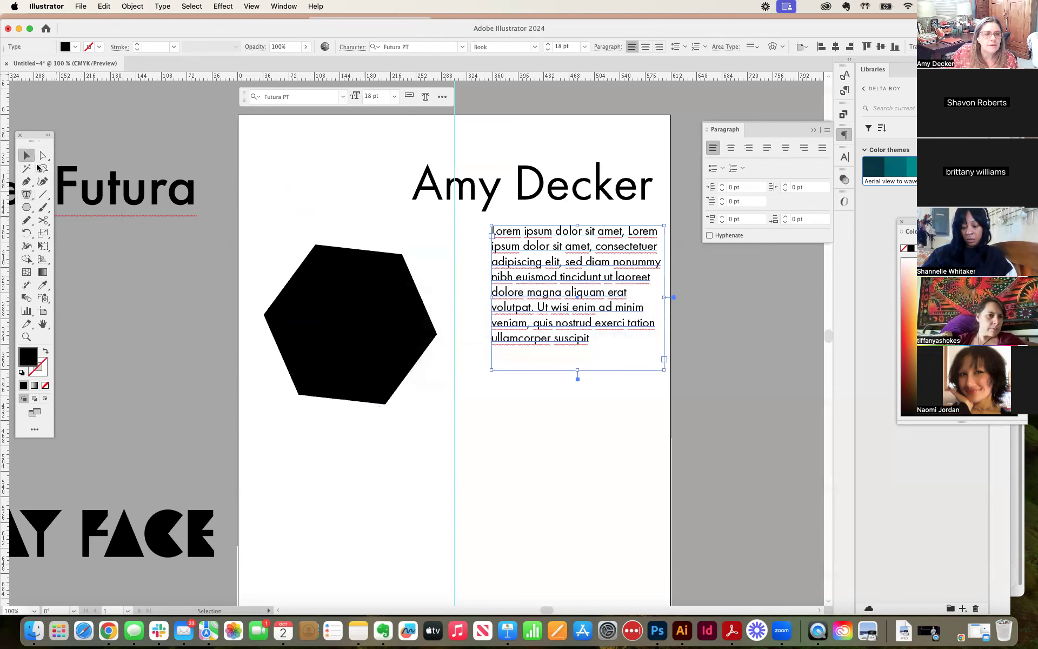
pyautogui.click(348, 288)
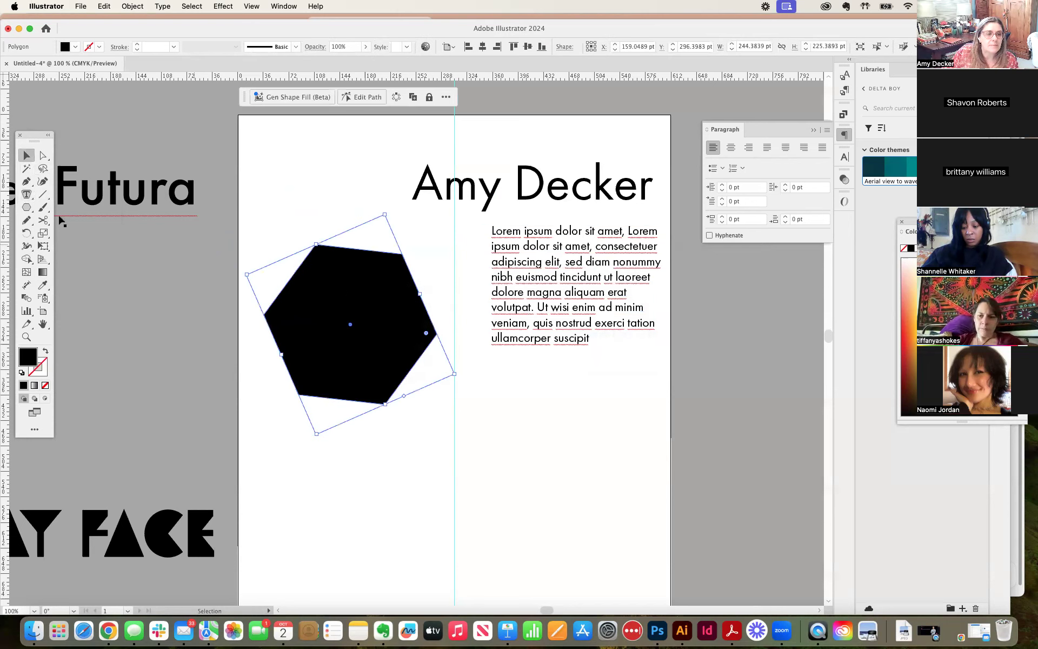
pyautogui.click(27, 194)
pyautogui.moveTo(27, 195); pyautogui.dragTo(82, 210)
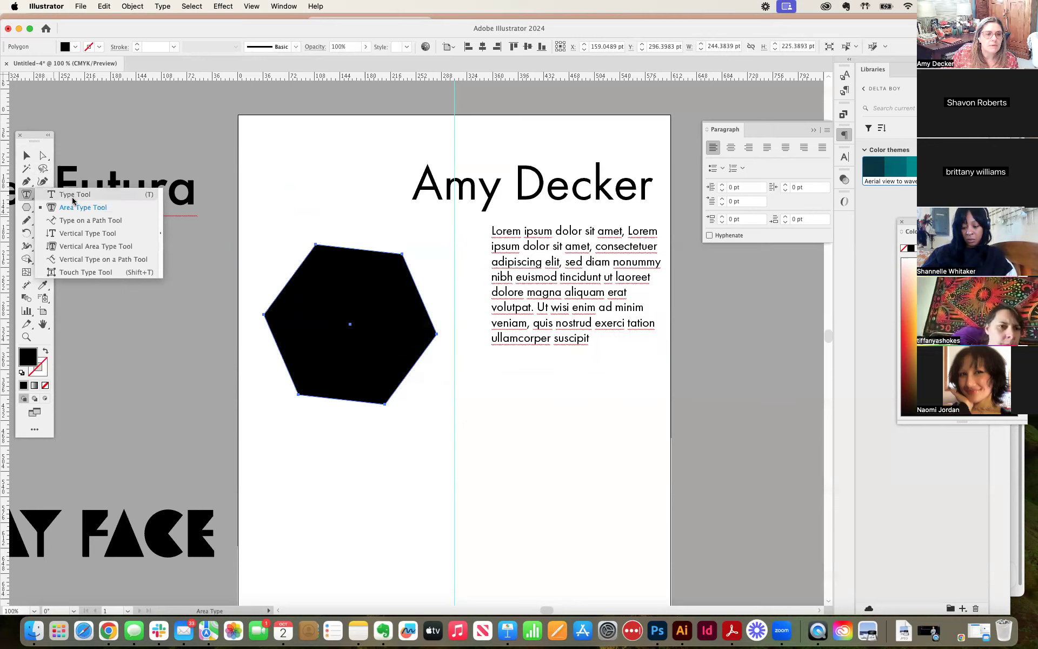
pyautogui.click(82, 207)
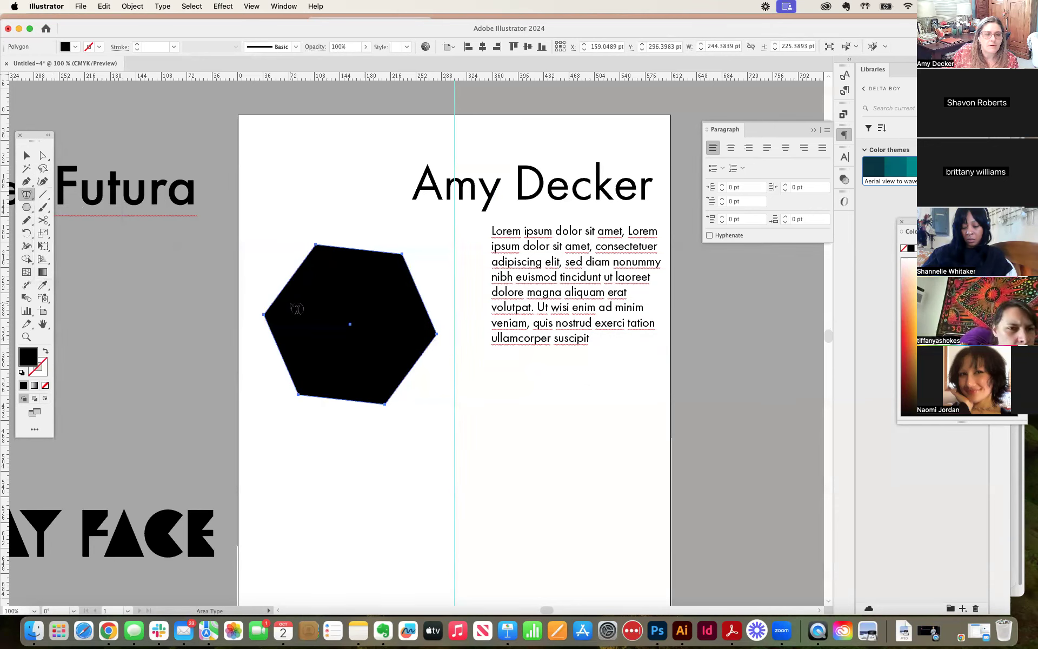
pyautogui.click(285, 301)
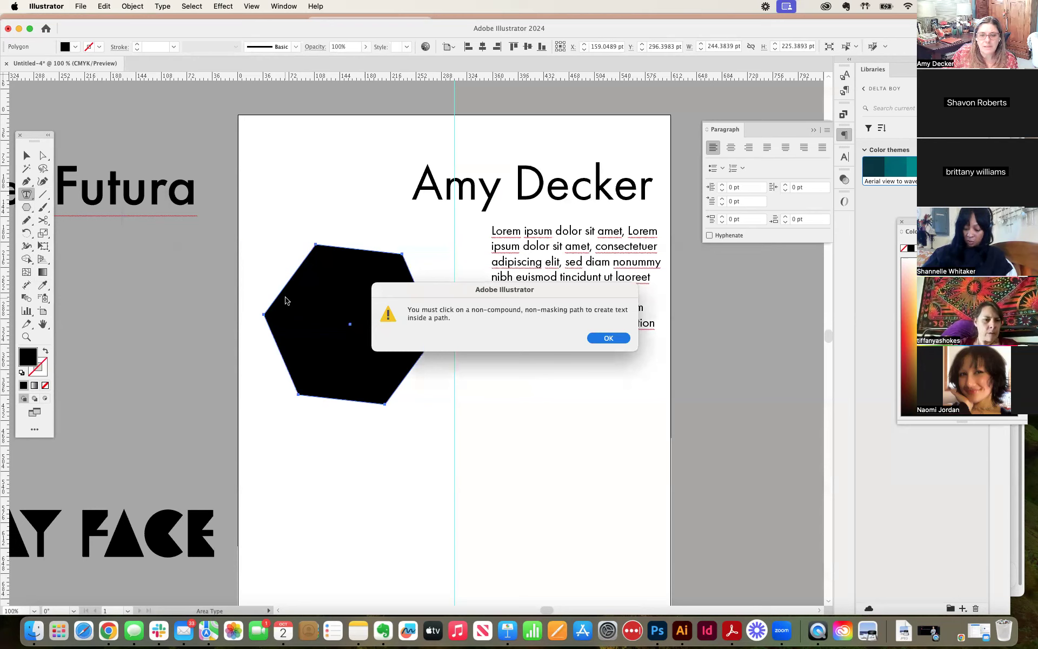
pyautogui.click(604, 341)
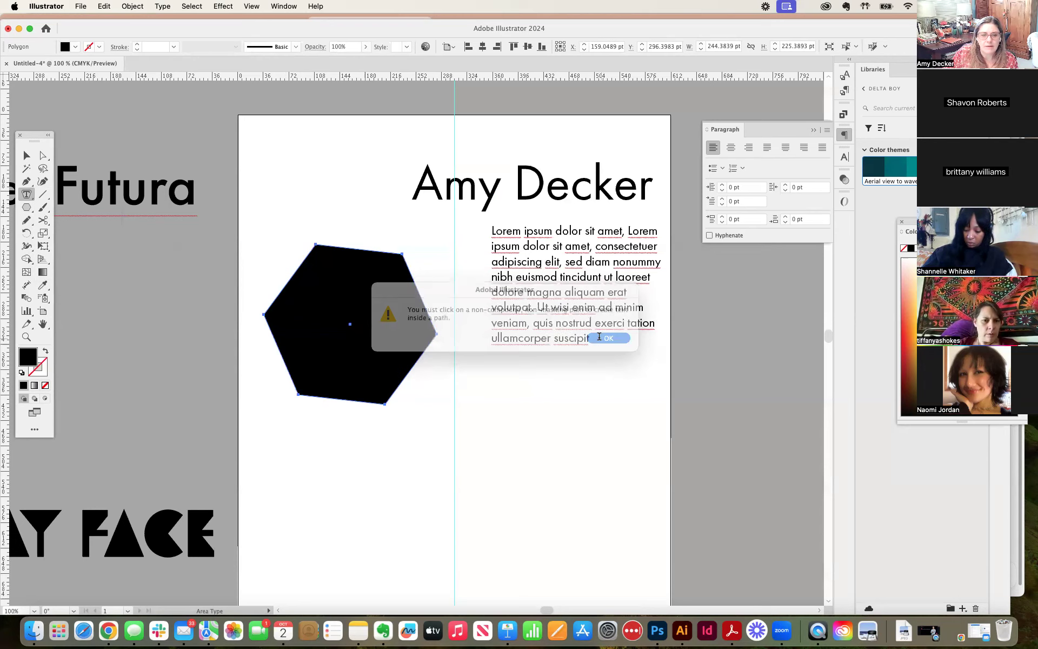
pyautogui.click(323, 248)
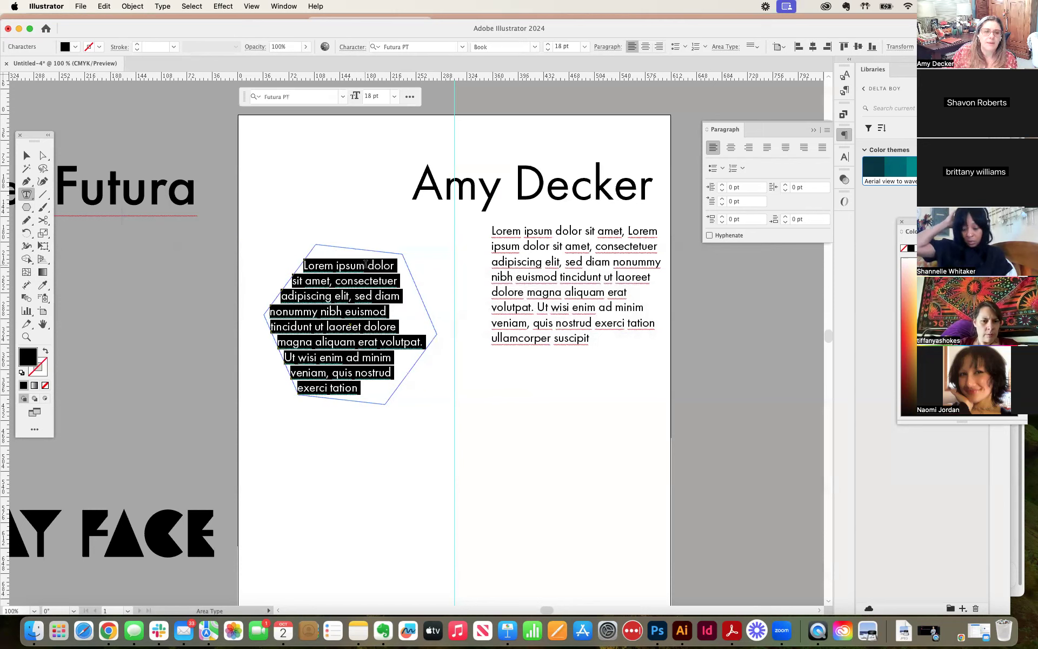
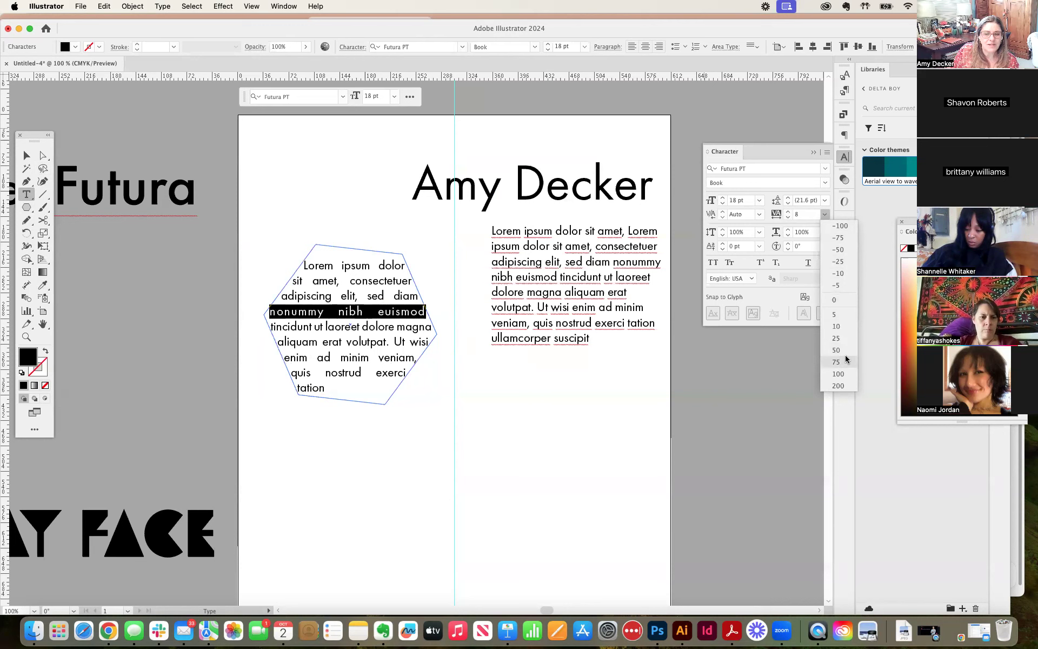
# Step: Set the tracking of the hexagon text's fourth line to 50 and clear the selection
pyautogui.click(845, 360)
pyautogui.click(314, 322)
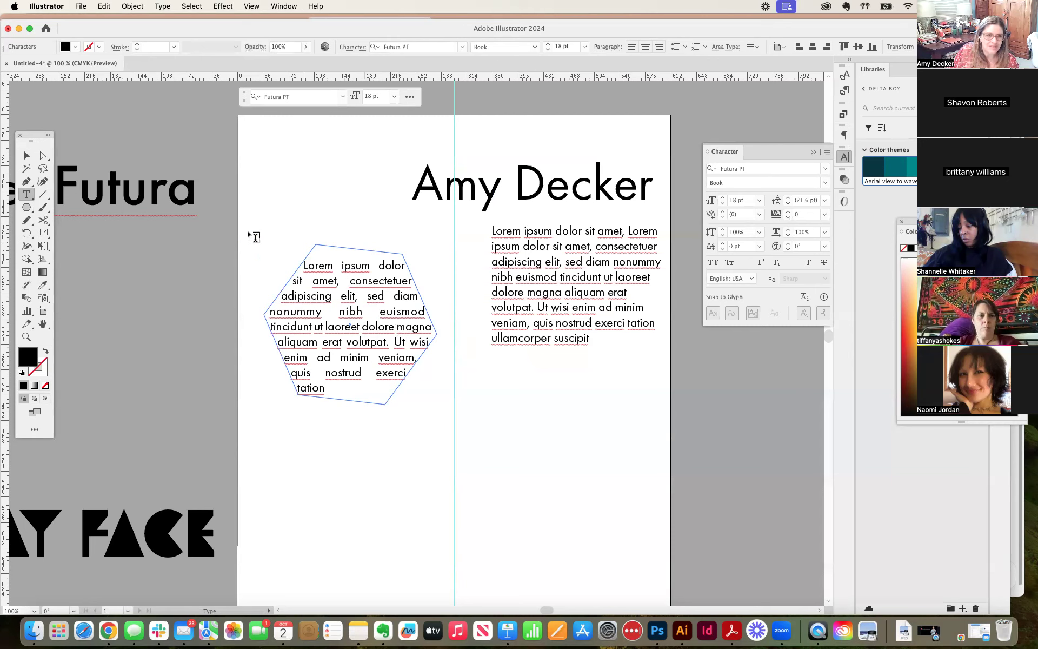
pyautogui.click(27, 155)
pyautogui.click(373, 187)
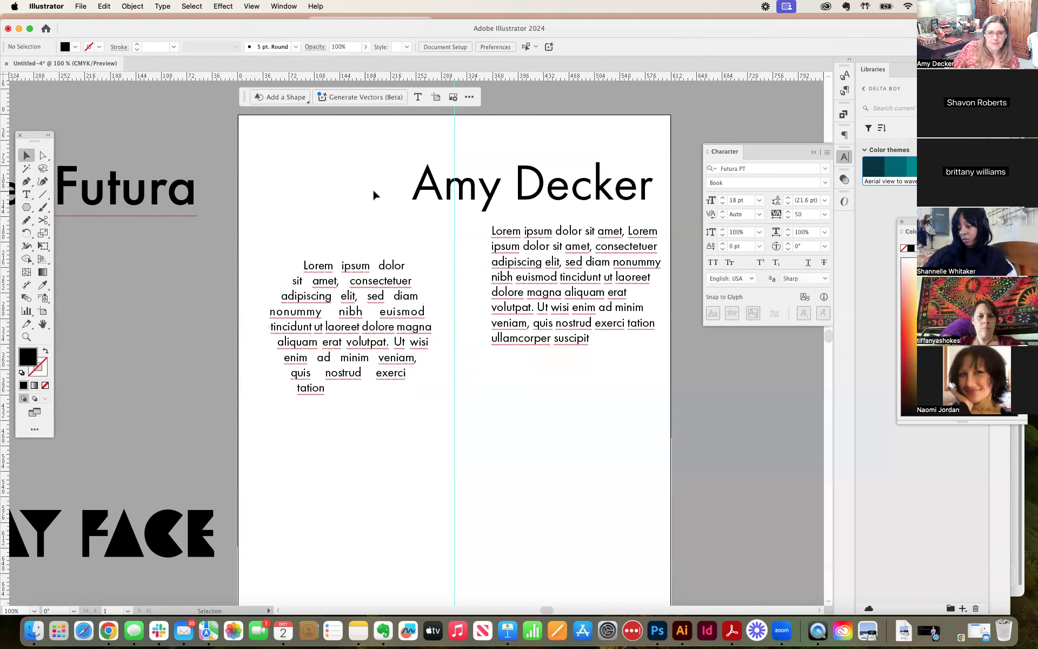
# Step: Move the hexagonal text frame beneath the placeholder paragraph in the artboard's right half and clear the selection
pyautogui.moveTo(359, 326); pyautogui.dragTo(358, 284)
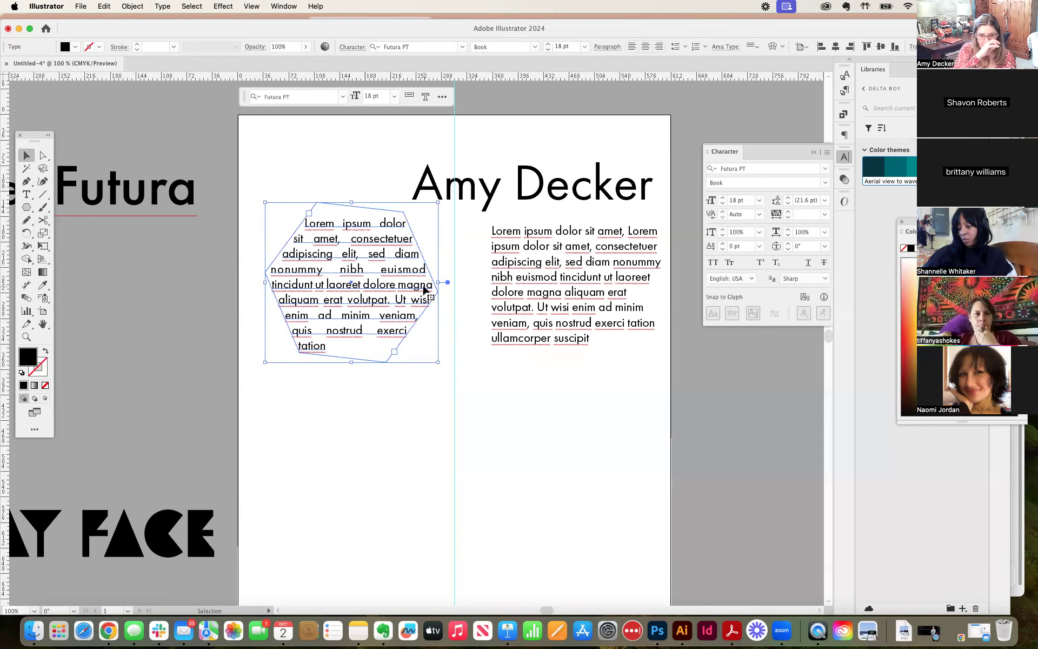
pyautogui.click(417, 383)
pyautogui.moveTo(354, 295); pyautogui.dragTo(625, 478)
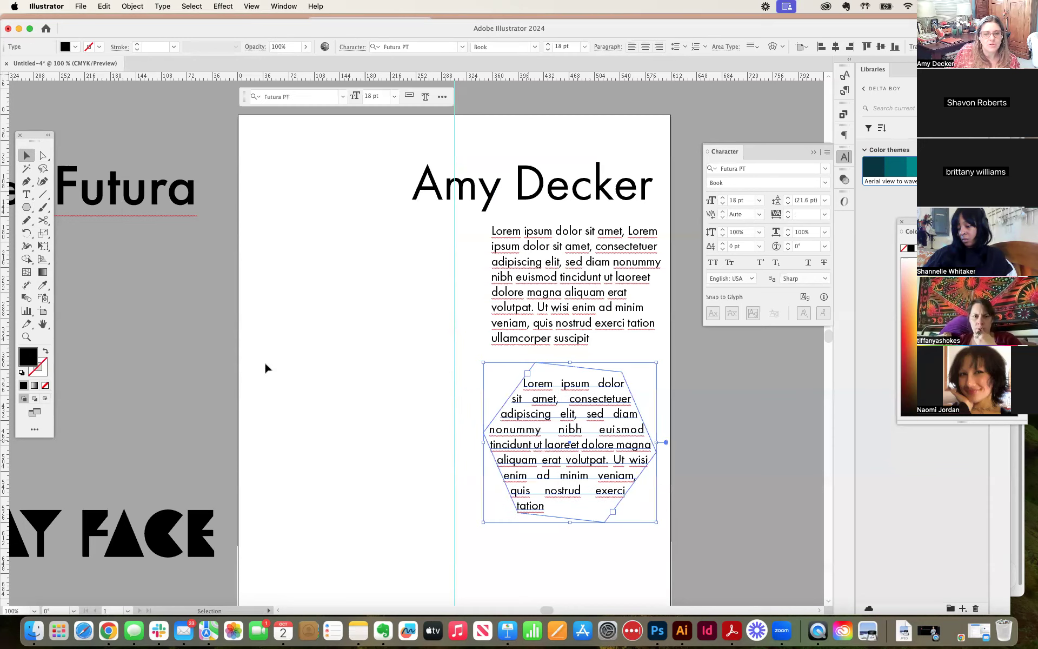
pyautogui.click(254, 300)
# Step: Draw a black circle about 179 pt in diameter in the artboard's left half
pyautogui.click(27, 207)
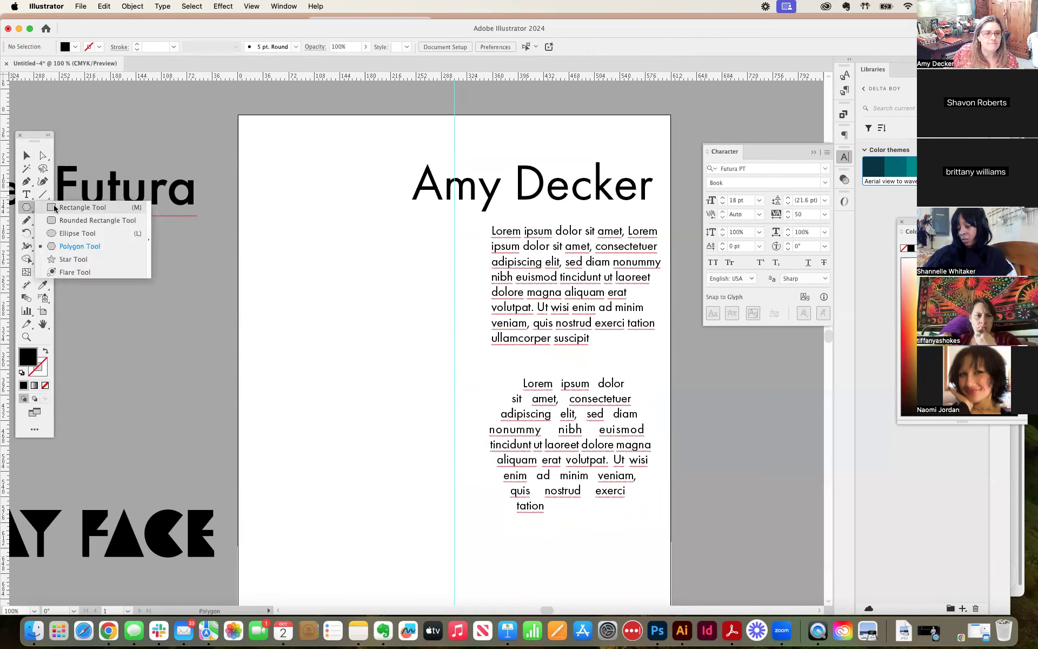
pyautogui.click(55, 232)
pyautogui.moveTo(313, 248); pyautogui.dragTo(440, 357)
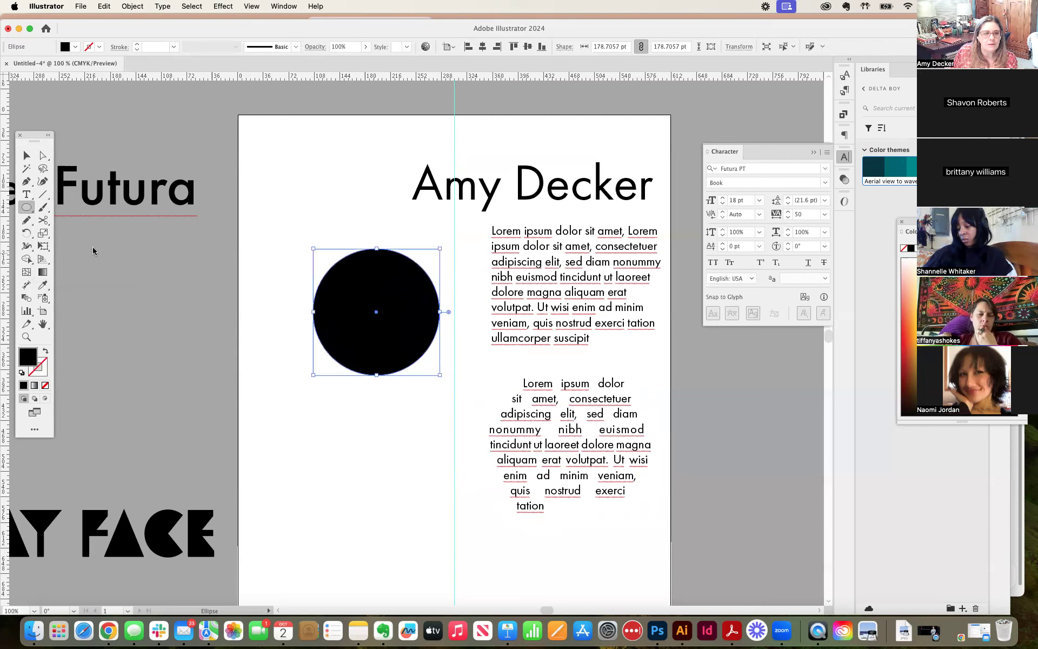
# Step: Convert the black circle into an area type frame filled with placeholder text by applying the Area Type tool to its edge
pyautogui.click(26, 194)
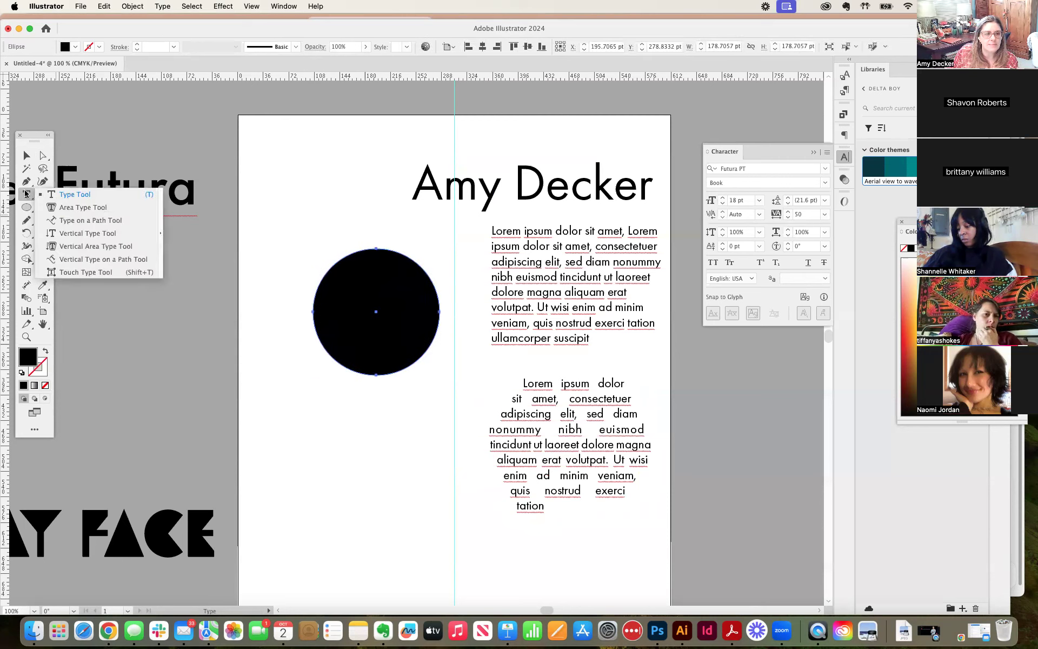
pyautogui.click(57, 209)
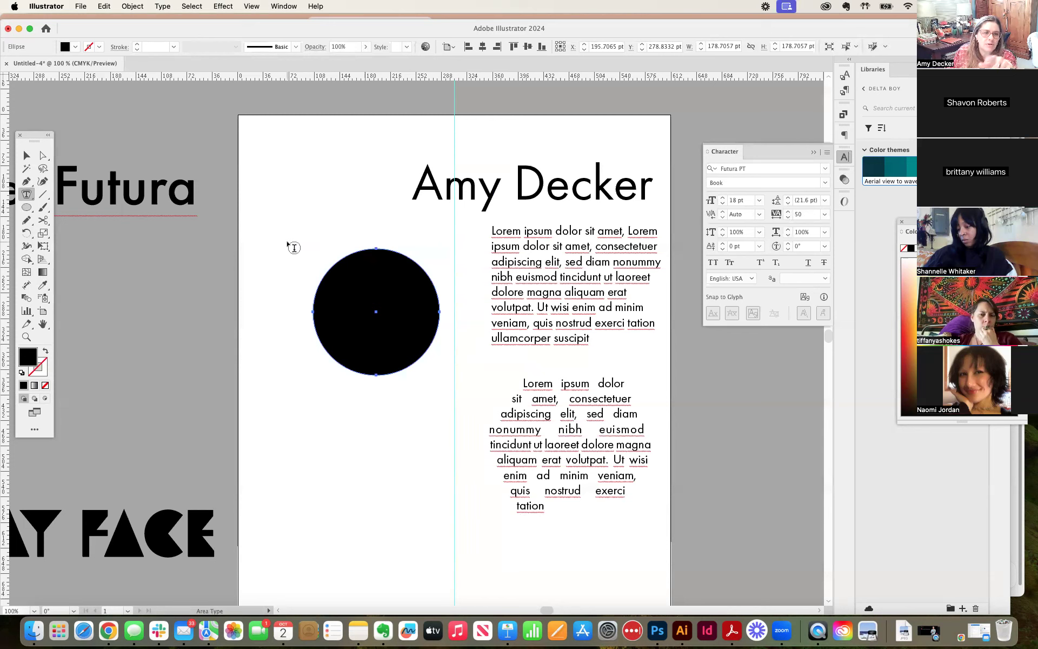
pyautogui.click(336, 260)
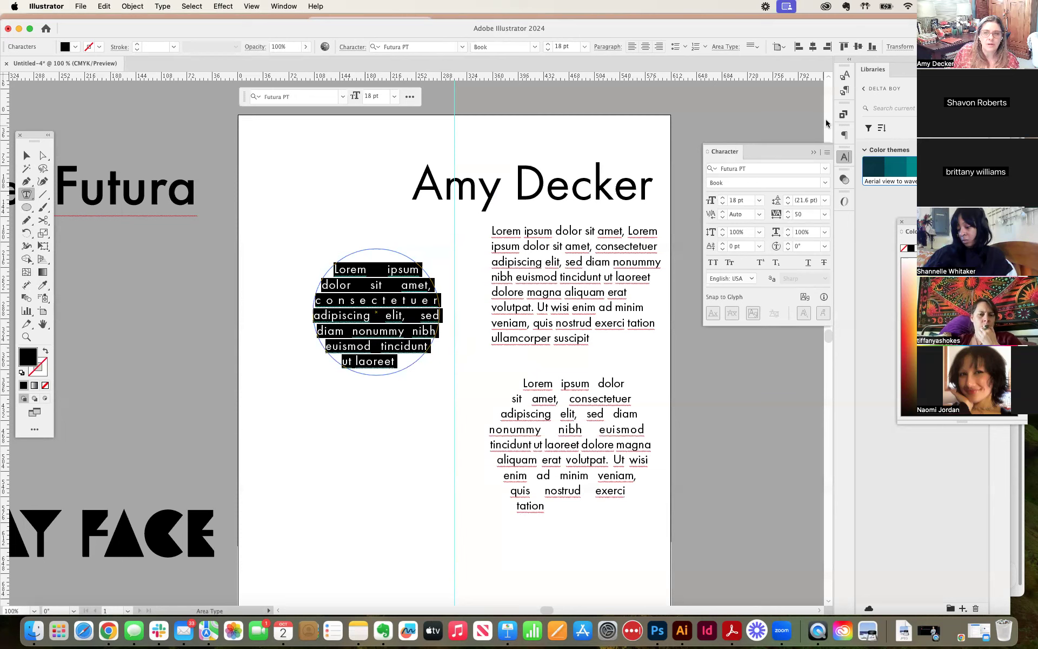
# Step: Try left, center and right alignment on the circle's text, ending with justify with the last line aligned left
pyautogui.click(844, 135)
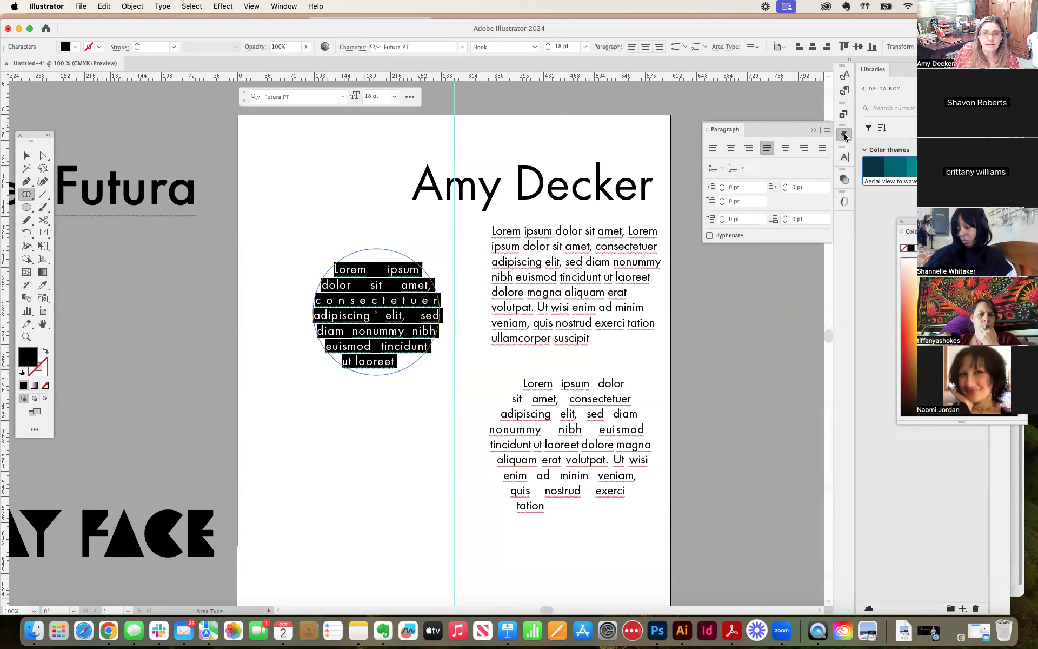
pyautogui.click(712, 148)
pyautogui.click(731, 147)
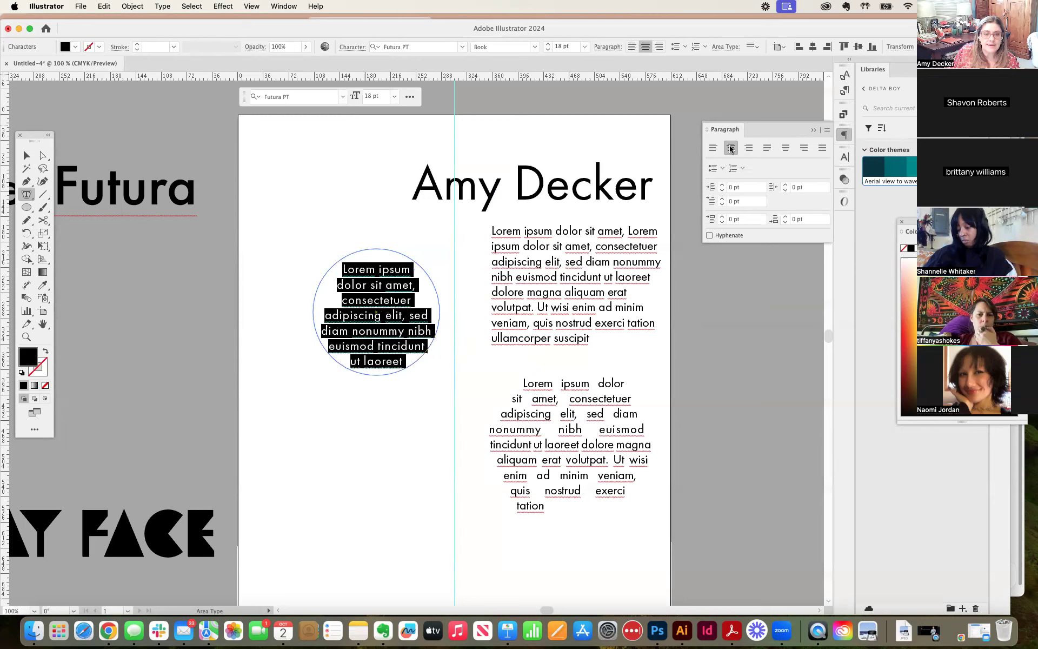
pyautogui.click(749, 149)
pyautogui.click(767, 150)
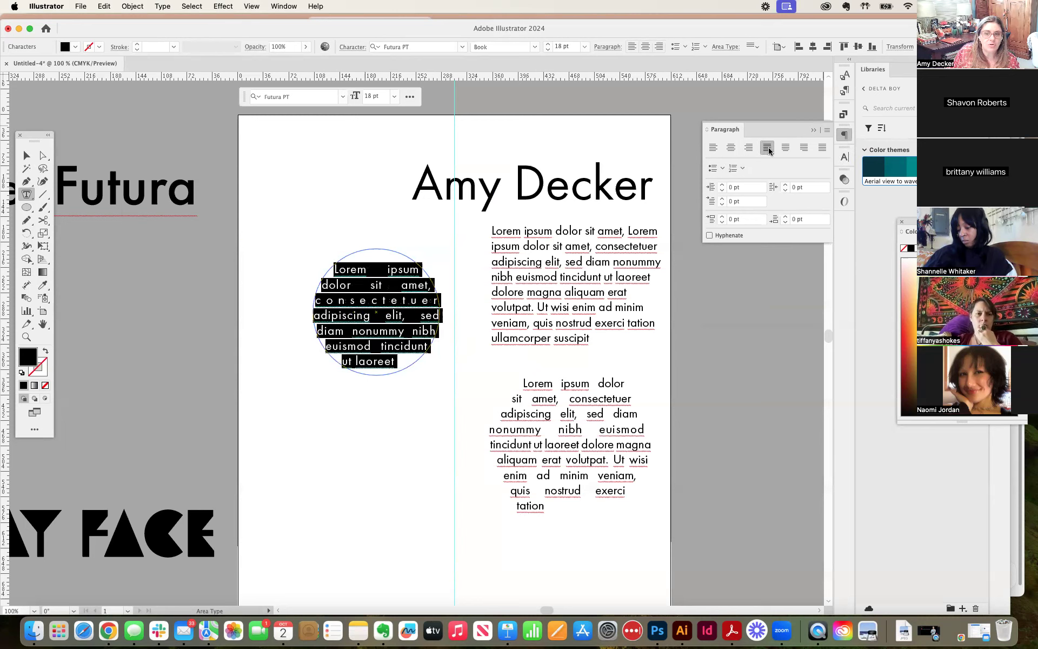
# Step: Move the circular text frame into the artboard's upper-left corner, beside the name line, and clear the selection
pyautogui.click(26, 155)
pyautogui.click(341, 163)
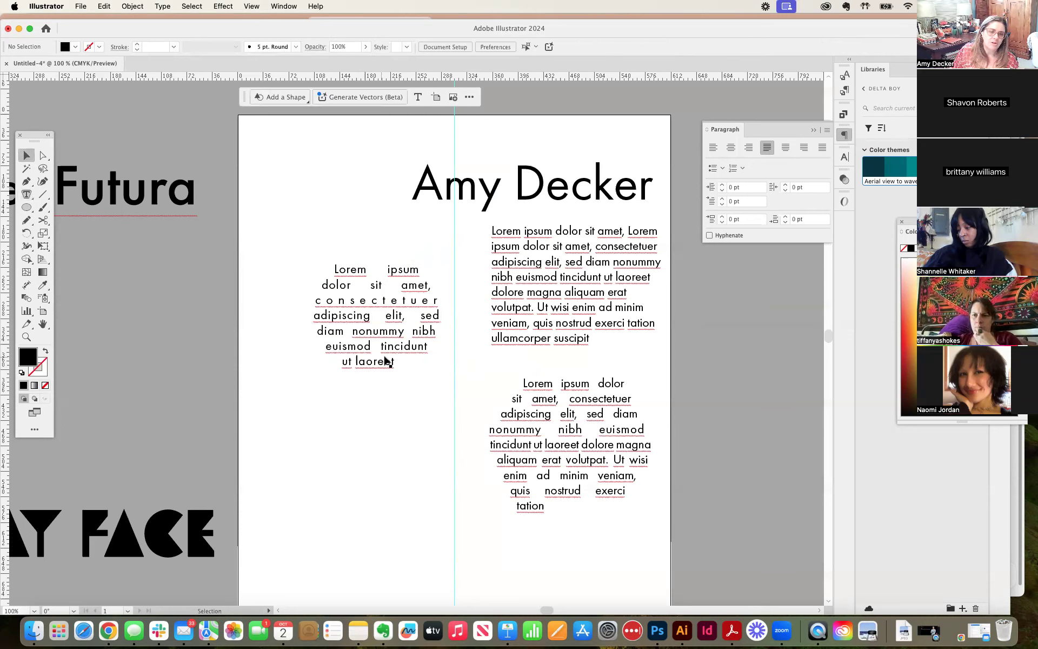
pyautogui.moveTo(395, 355); pyautogui.dragTo(361, 305)
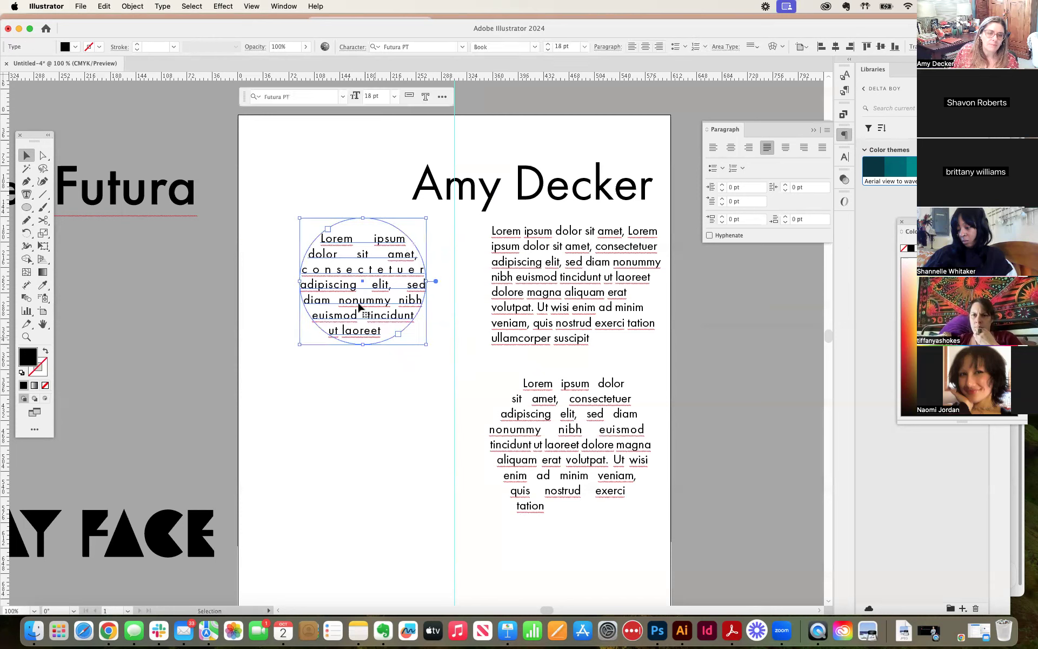
pyautogui.click(443, 321)
pyautogui.moveTo(350, 311); pyautogui.dragTo(375, 309)
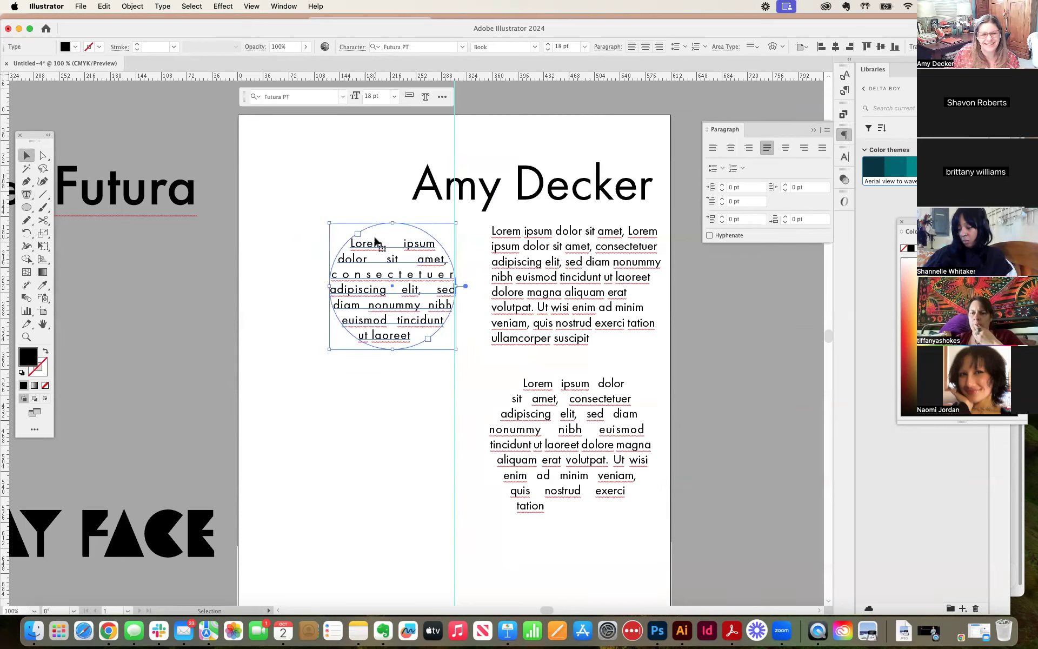
pyautogui.moveTo(376, 244); pyautogui.dragTo(307, 139)
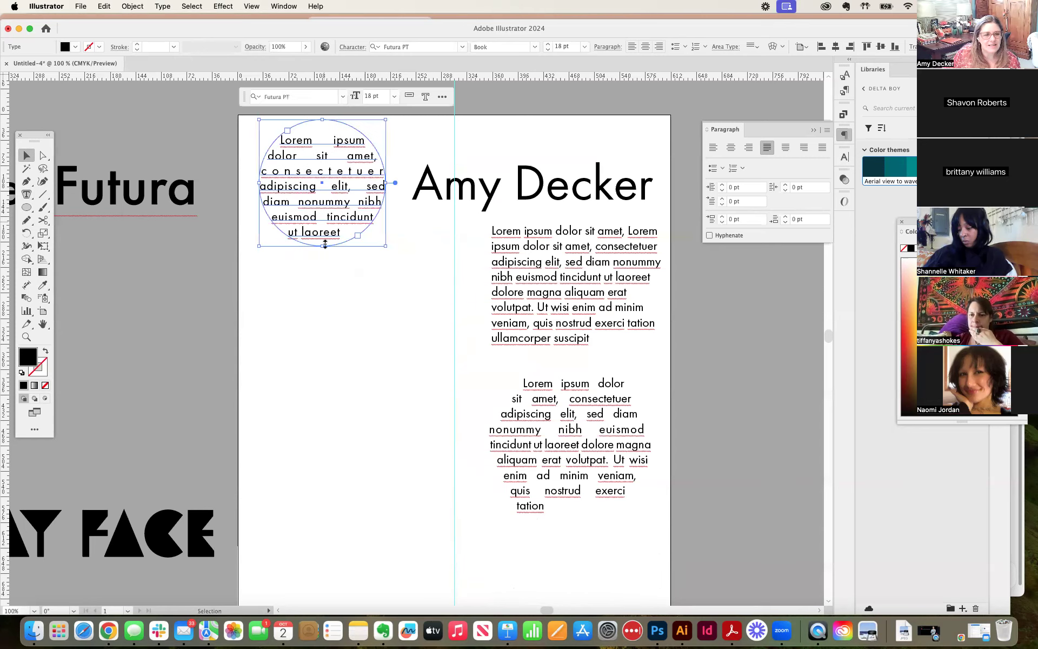
pyautogui.click(351, 341)
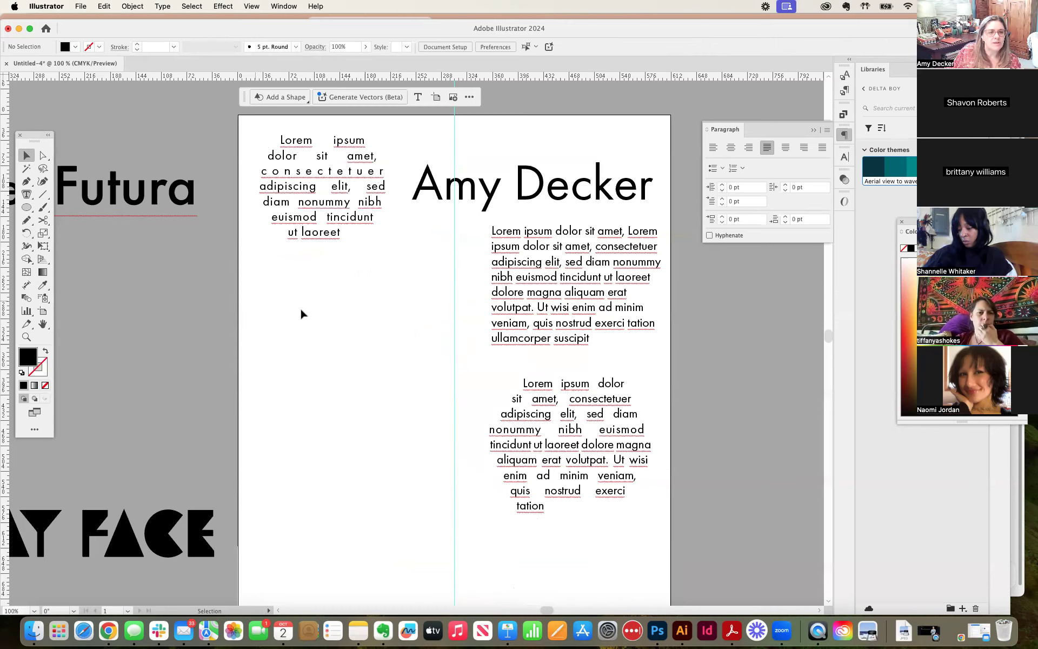
# Step: Draw an open wavy path of four curved anchor points across the artboard's middle with the Pen tool, crossing the vertical guide
pyautogui.click(29, 184)
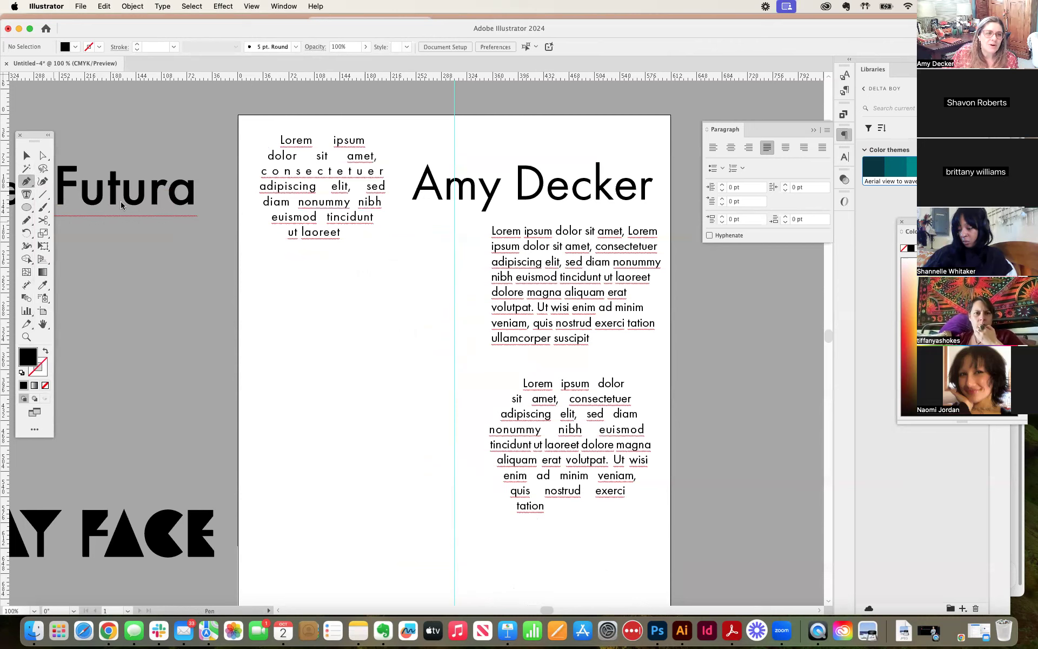
pyautogui.moveTo(260, 321); pyautogui.dragTo(273, 330)
pyautogui.moveTo(359, 329); pyautogui.dragTo(392, 309)
pyautogui.moveTo(451, 293); pyautogui.dragTo(470, 306)
pyautogui.moveTo(536, 363); pyautogui.dragTo(572, 356)
# Step: Swap the wavy path's fill and stroke to give it a black outline with no fill, and clear the selection
pyautogui.click(45, 351)
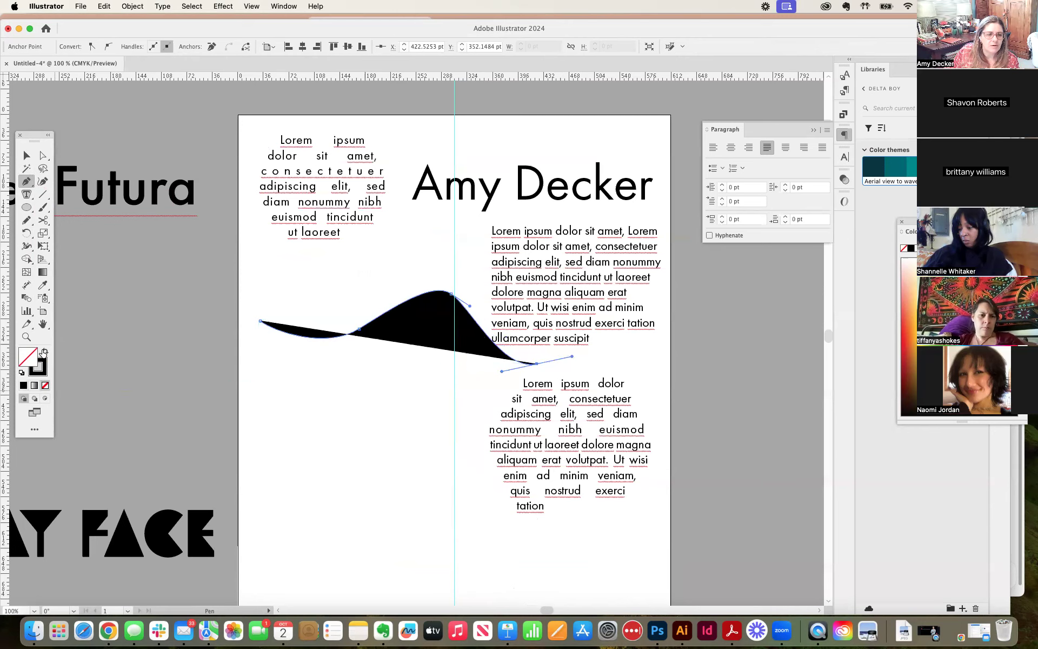
pyautogui.click(26, 155)
pyautogui.click(179, 265)
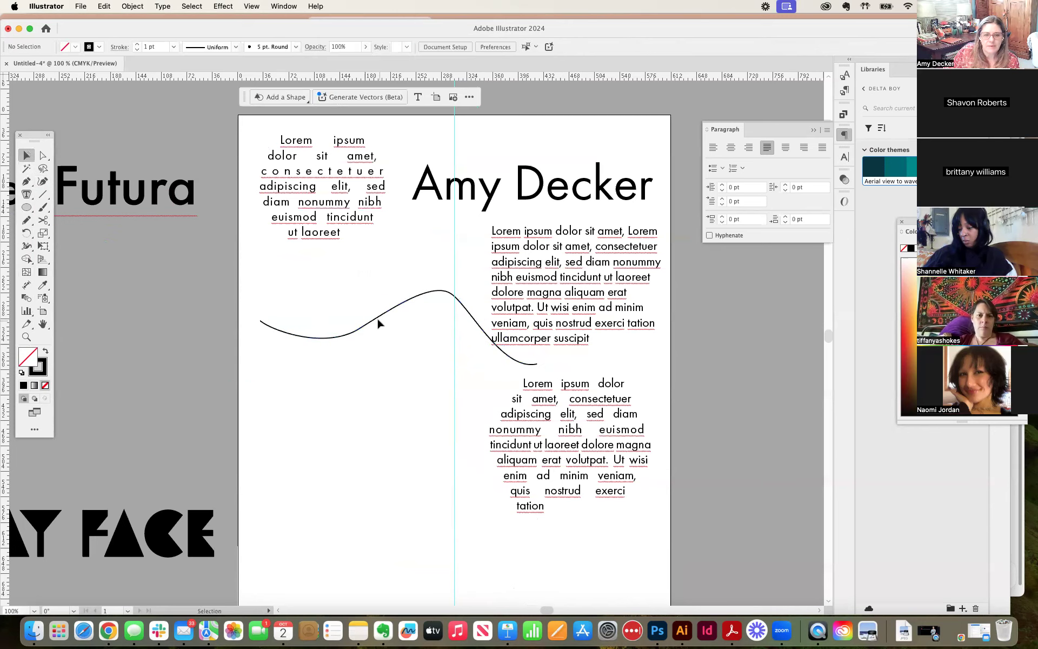
# Step: Shift the placeholder paragraph and hexagon text rightward past the artboard's edge, and reposition the wavy path slightly lower in the cleared space
pyautogui.moveTo(346, 340)
pyautogui.mouseDown()
pyautogui.moveTo(339, 361)
pyautogui.moveTo(354, 354)
pyautogui.mouseUp()
pyautogui.moveTo(566, 445); pyautogui.dragTo(651, 449)
pyautogui.moveTo(541, 292); pyautogui.dragTo(634, 288)
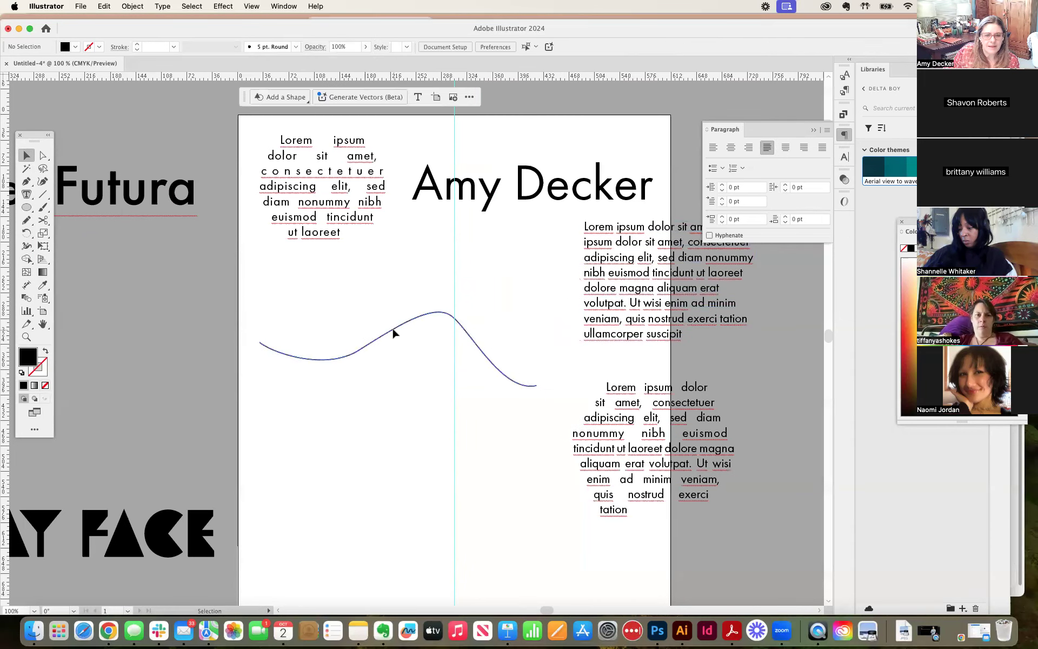
pyautogui.moveTo(391, 327); pyautogui.dragTo(398, 312)
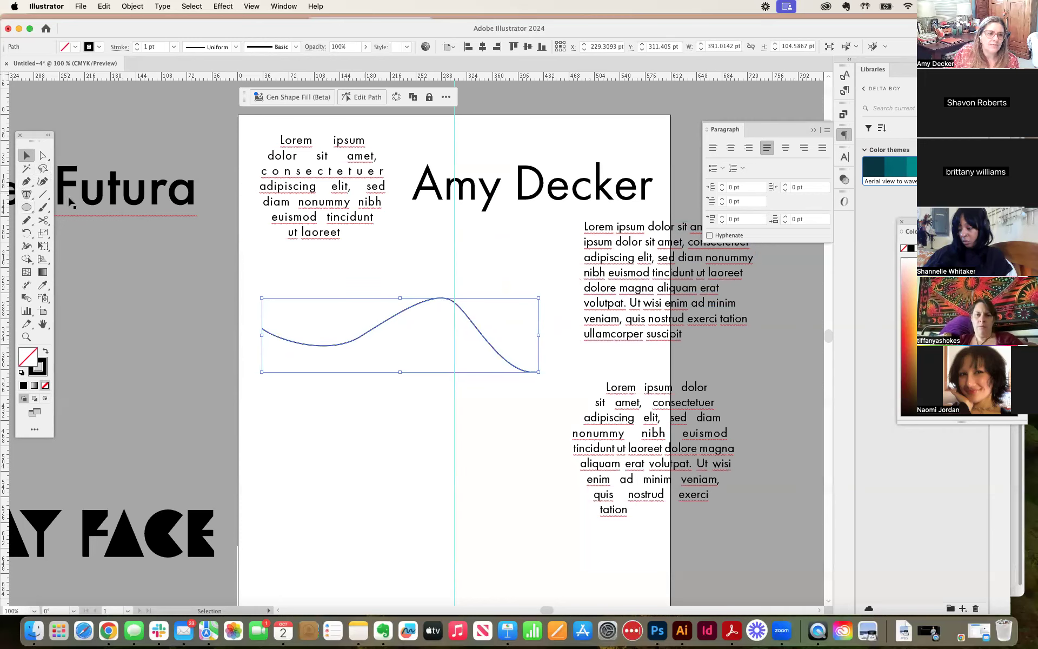
# Step: Smooth the wavy path by lowering the anchor at the guide, nudging the second anchor left and moving the right endpoint outward and up
pyautogui.click(44, 155)
pyautogui.click(417, 291)
pyautogui.moveTo(454, 304); pyautogui.dragTo(451, 332)
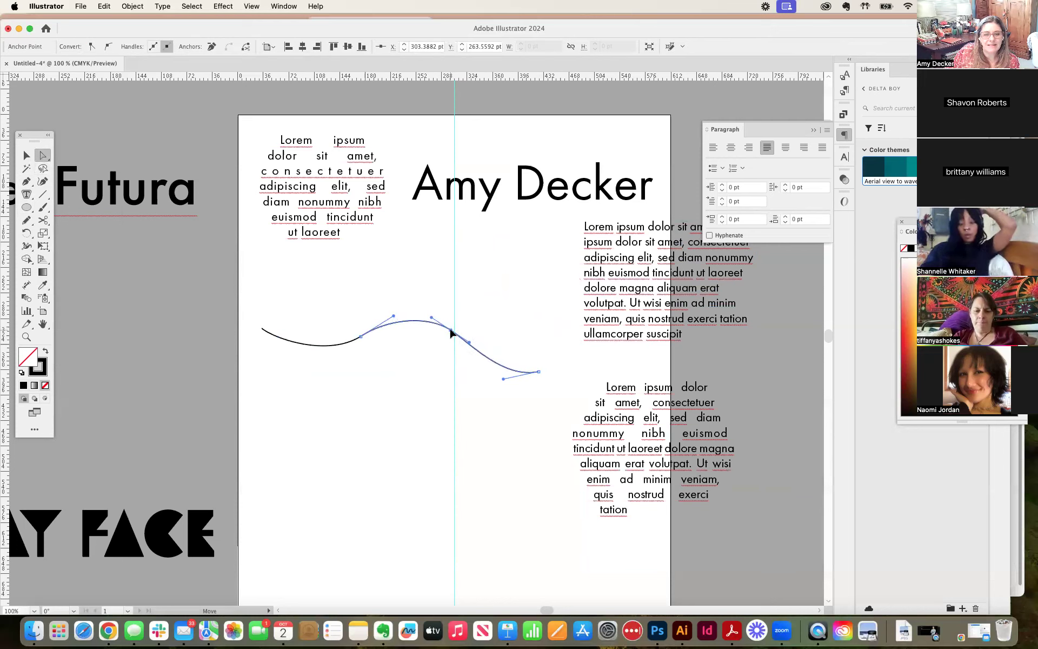
pyautogui.moveTo(360, 337); pyautogui.dragTo(352, 339)
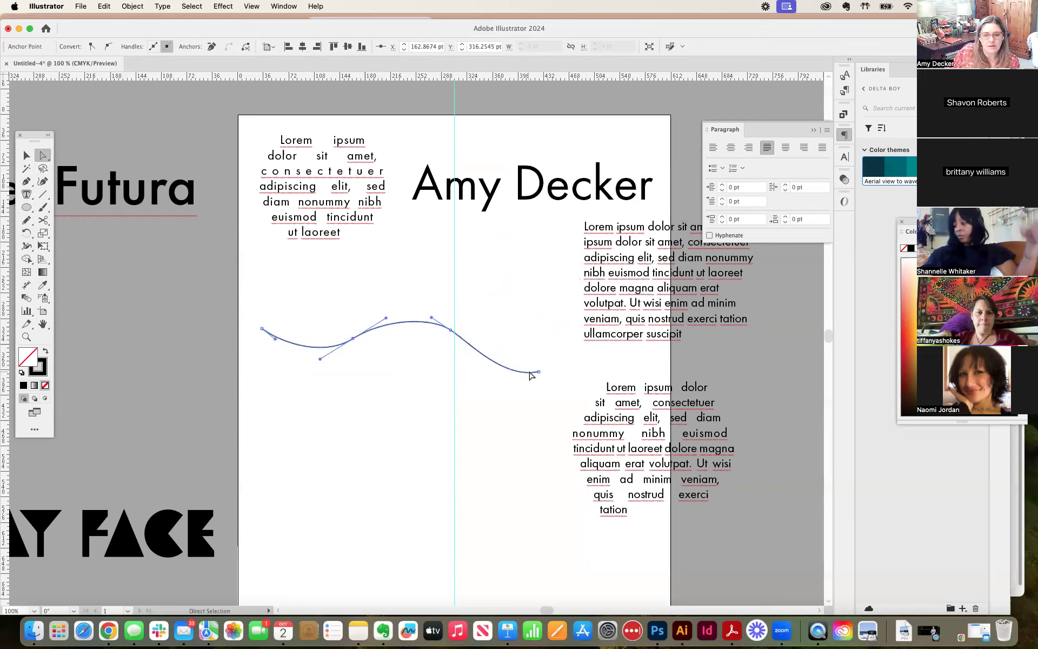
pyautogui.moveTo(538, 372); pyautogui.dragTo(557, 359)
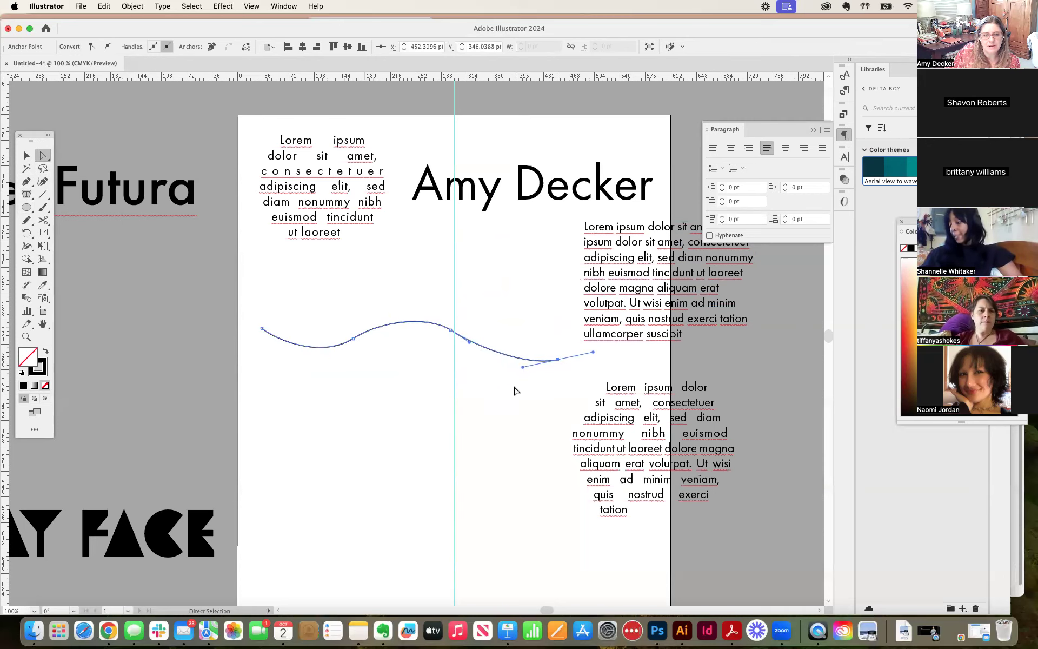
pyautogui.click(515, 390)
# Step: Place placeholder text along the wavy path by applying the Type on a Path tool near its left end
pyautogui.moveTo(26, 194); pyautogui.dragTo(88, 223)
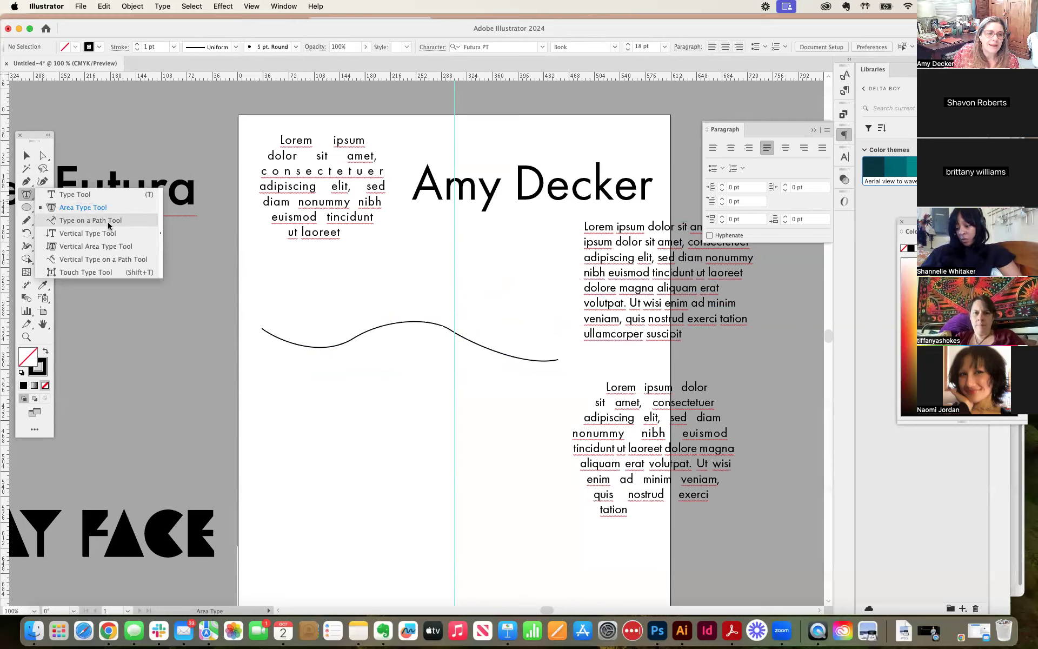
pyautogui.click(109, 225)
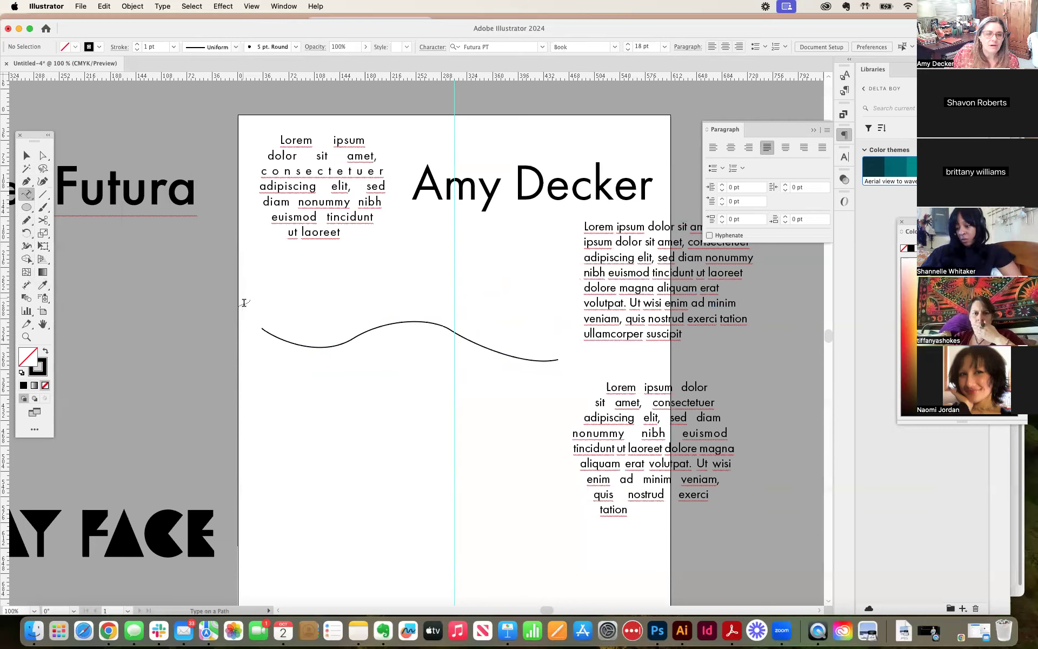
pyautogui.click(269, 333)
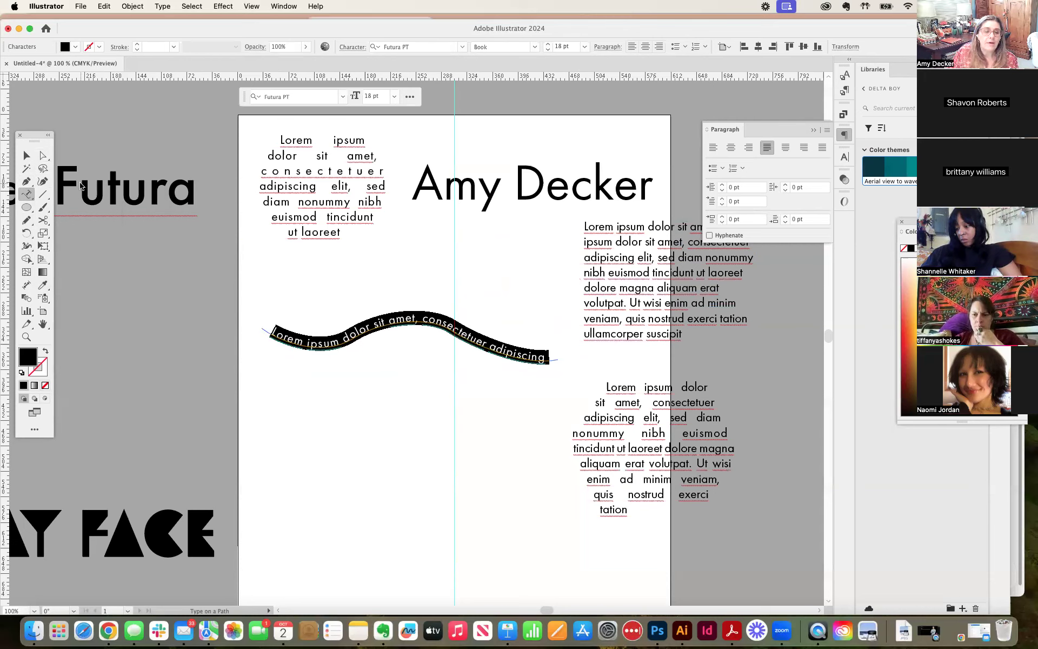
# Step: Set the path text's font to Futura PT Book Oblique
pyautogui.click(342, 97)
pyautogui.click(257, 153)
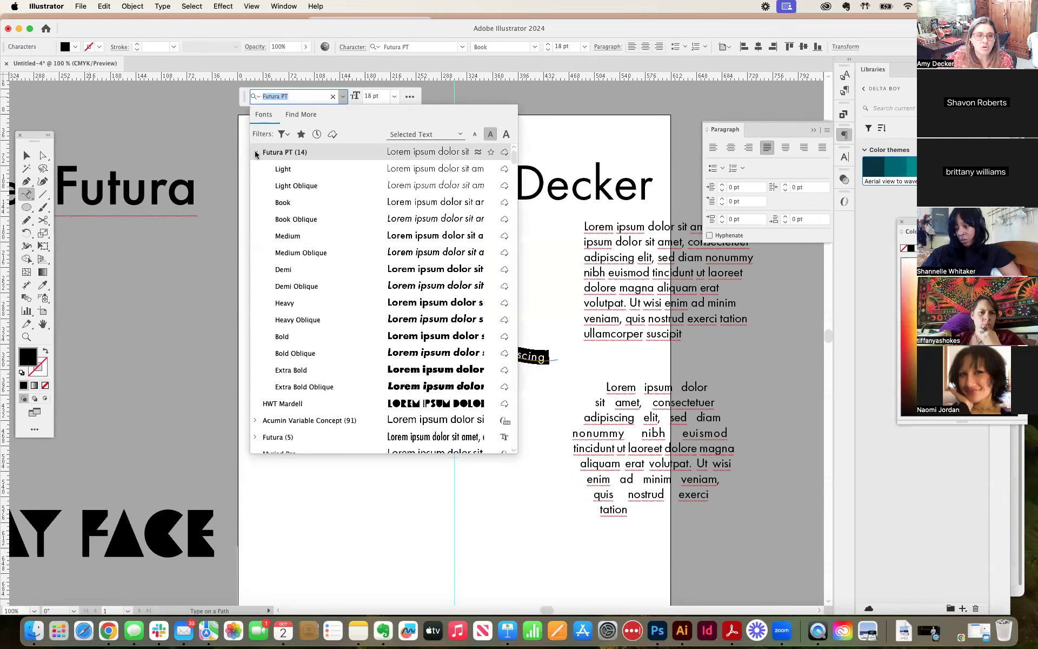
pyautogui.click(292, 221)
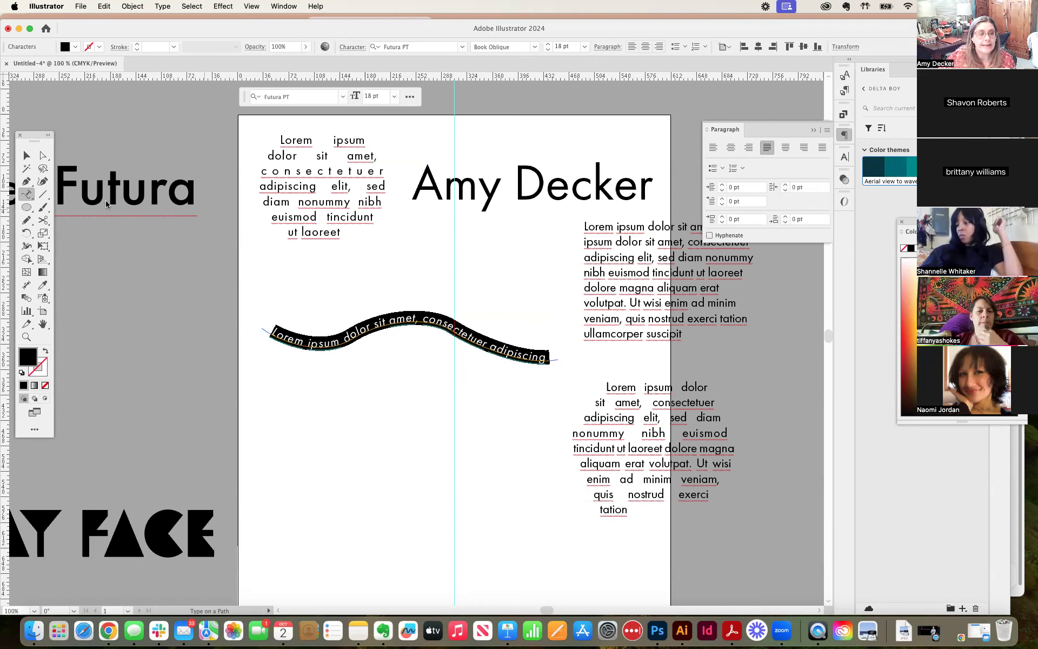
# Step: Reshape the path beneath the wavy text by directly moving its anchors and handles, raising the right end, and clear the selection
pyautogui.click(42, 158)
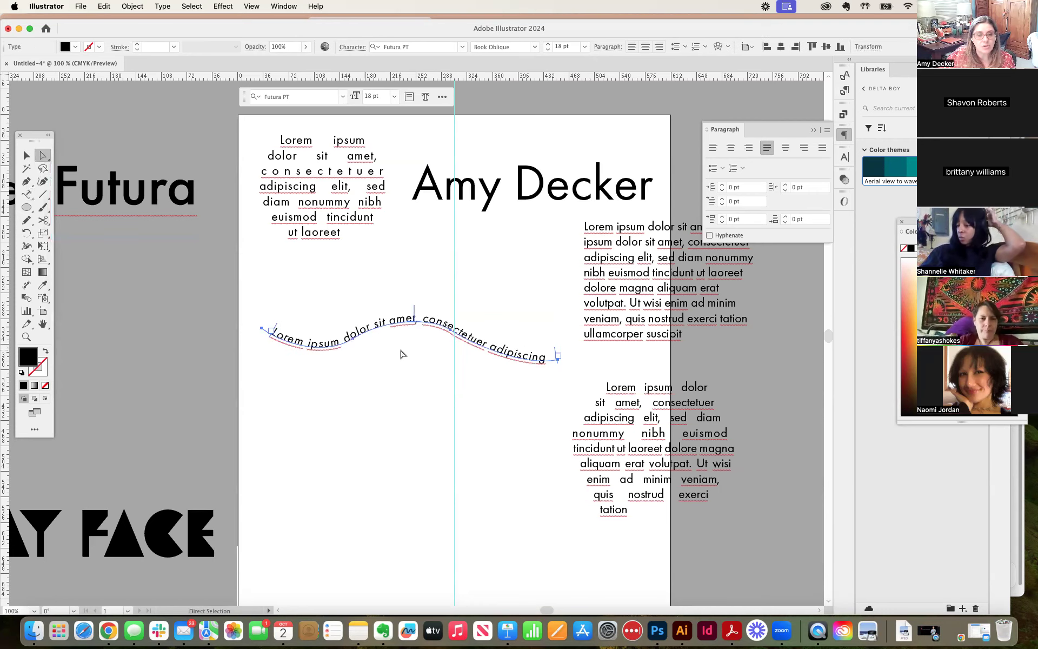
pyautogui.click(451, 331)
pyautogui.moveTo(449, 331); pyautogui.dragTo(448, 351)
pyautogui.moveTo(352, 337); pyautogui.dragTo(399, 317)
pyautogui.click(358, 327)
pyautogui.click(356, 323)
pyautogui.moveTo(562, 347); pyautogui.dragTo(574, 344)
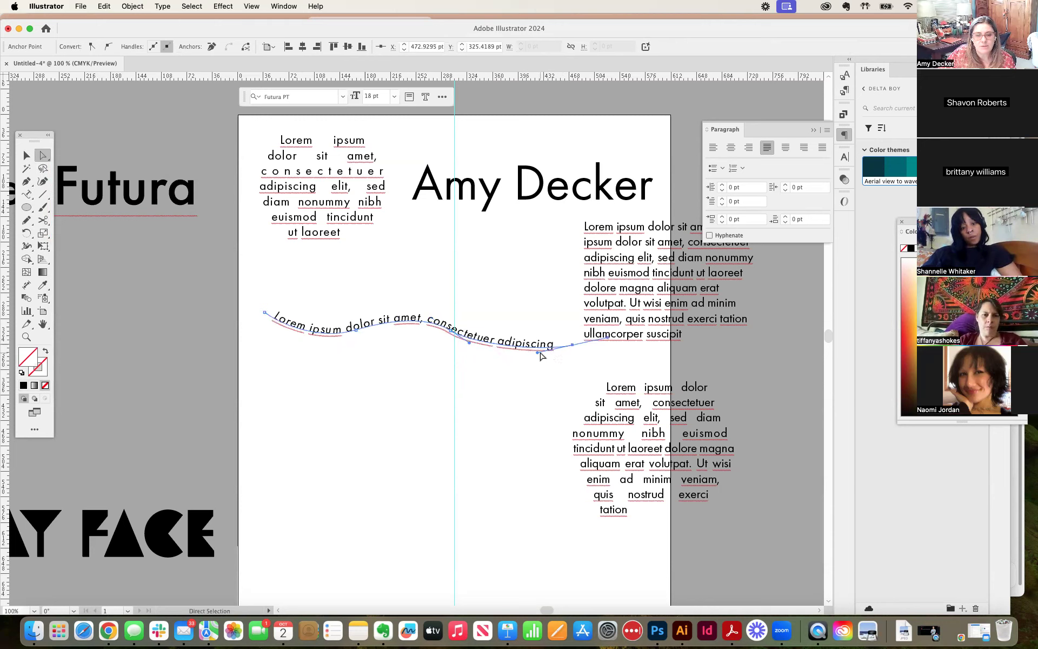
pyautogui.click(539, 355)
pyautogui.click(574, 351)
pyautogui.click(572, 345)
pyautogui.moveTo(538, 356); pyautogui.dragTo(538, 375)
pyautogui.click(408, 359)
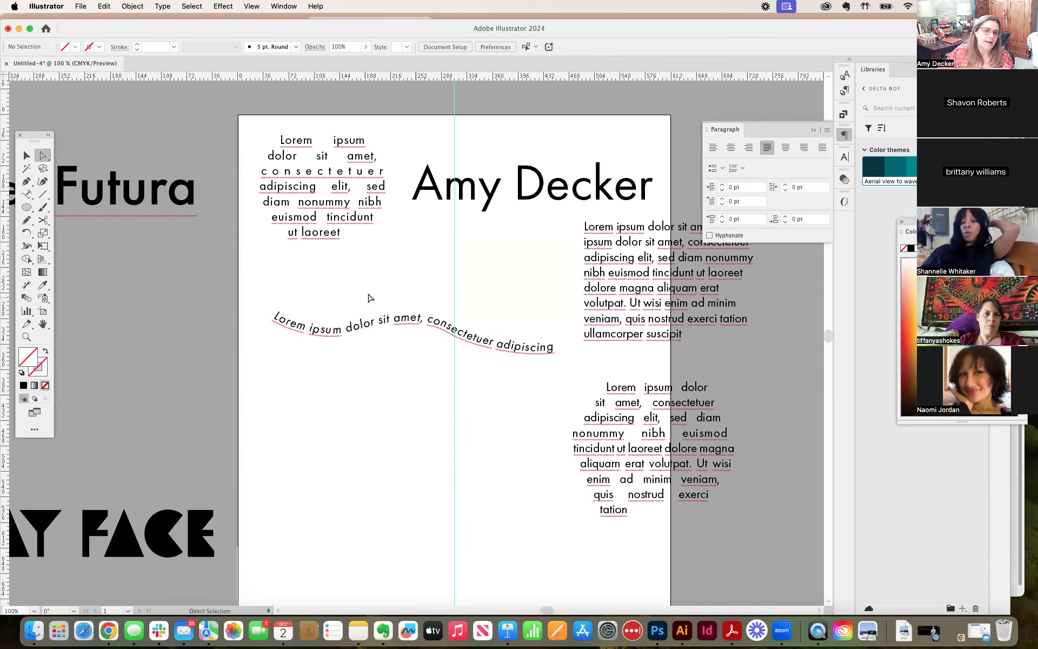
# Step: Shift the wavy text's path upward and make the curve at its crest steeper with the Direct Selection tool
pyautogui.click(416, 322)
pyautogui.moveTo(416, 320); pyautogui.dragTo(413, 283)
pyautogui.click(412, 307)
pyautogui.click(419, 325)
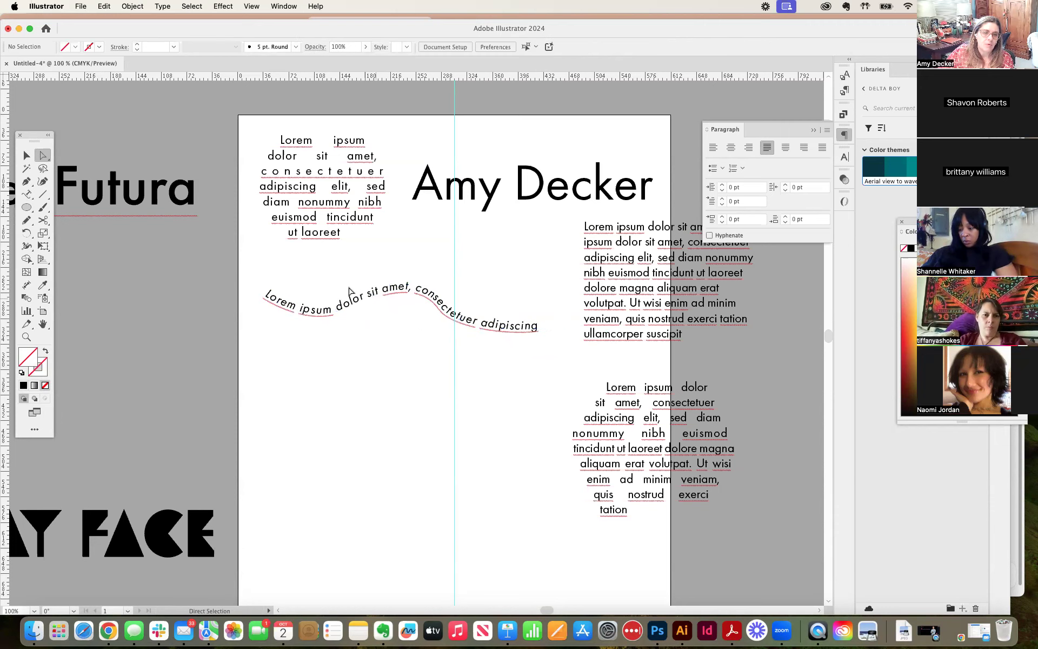
# Step: Move the whole wavy text slightly up and to the right beneath the name line, and clear the selection
pyautogui.click(26, 156)
pyautogui.moveTo(366, 299)
pyautogui.mouseDown()
pyautogui.moveTo(374, 276)
pyautogui.moveTo(382, 324)
pyautogui.moveTo(379, 292)
pyautogui.mouseUp()
pyautogui.click(417, 352)
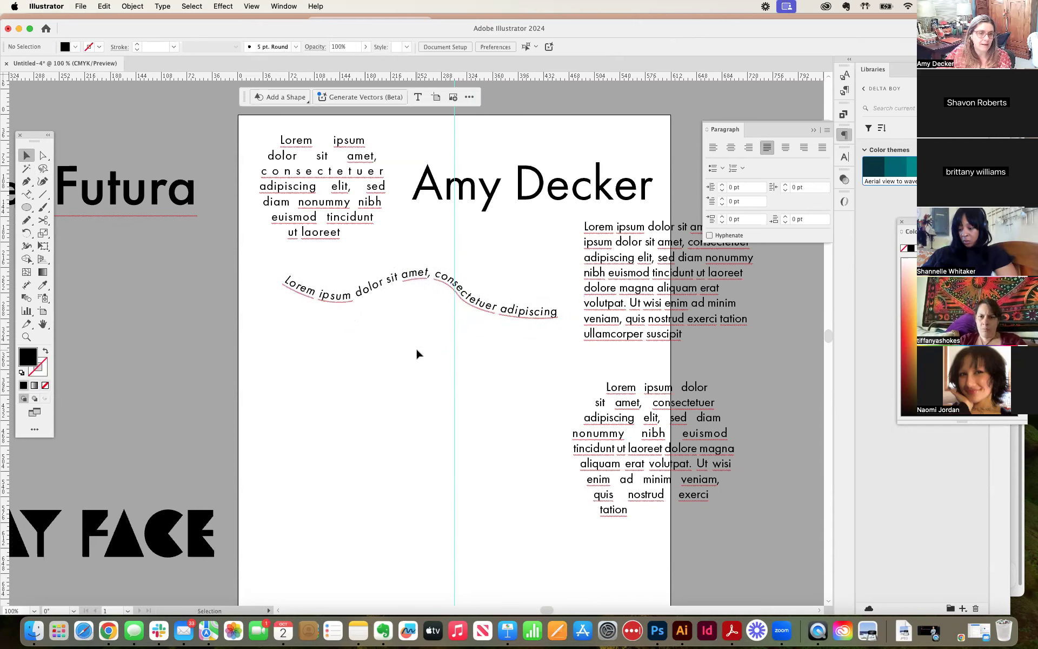
# Step: Nudge the wavy path text slightly higher and clear the selection
pyautogui.moveTo(354, 302); pyautogui.dragTo(352, 293)
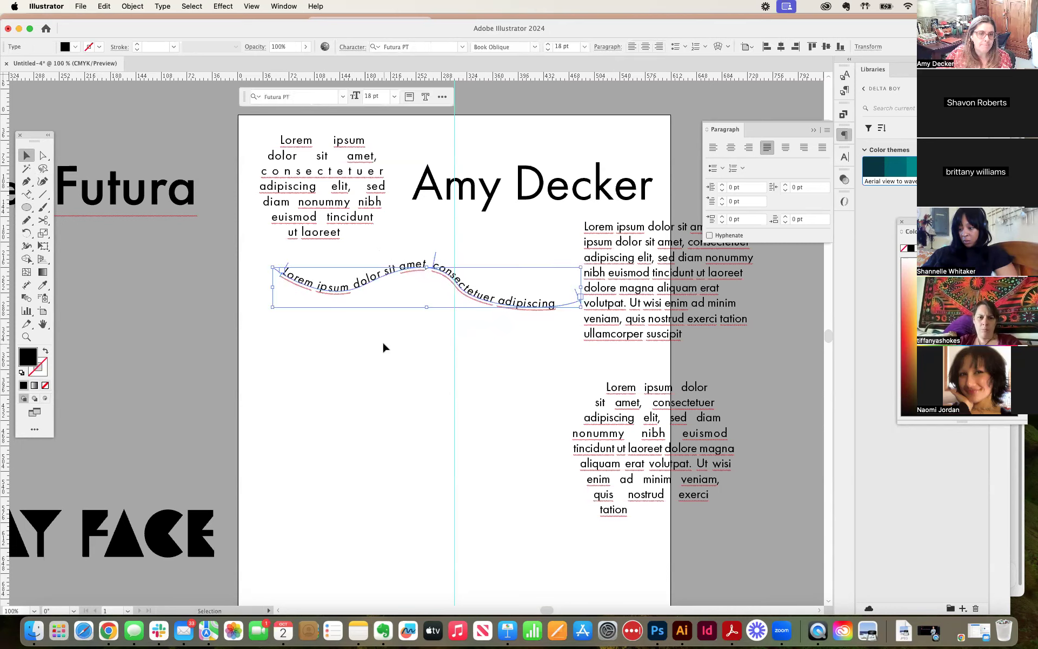
pyautogui.click(382, 346)
# Step: Draw a black-filled circle with the Ellipse tool and position it beneath the wavy text, then clear the selection
pyautogui.click(27, 209)
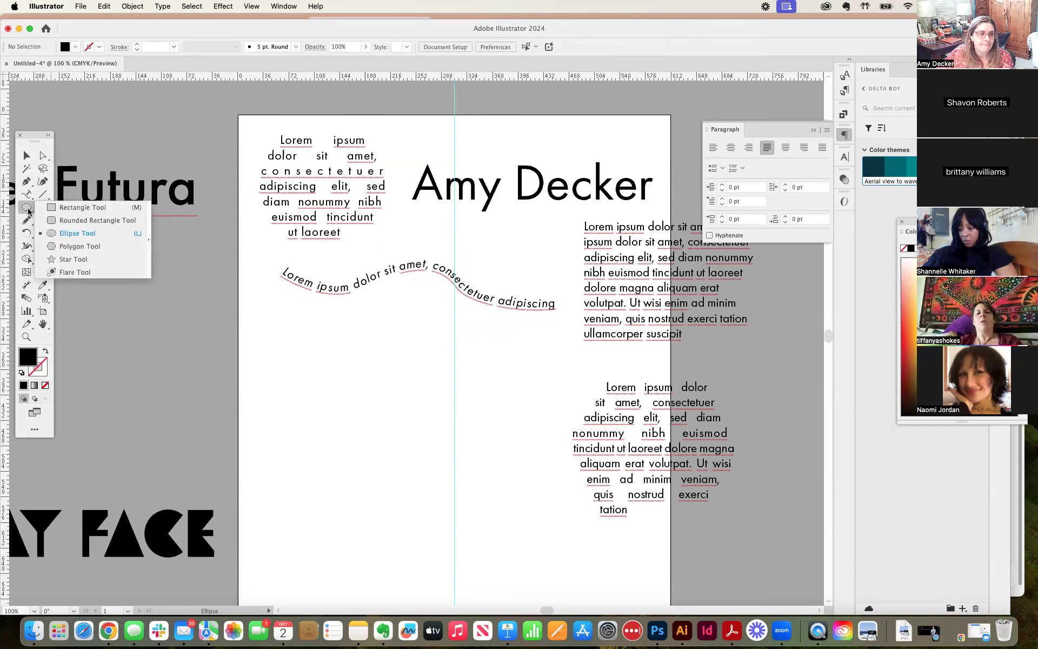
pyautogui.moveTo(371, 366); pyautogui.dragTo(536, 531)
pyautogui.click(27, 156)
pyautogui.moveTo(470, 433); pyautogui.dragTo(399, 403)
pyautogui.click(516, 378)
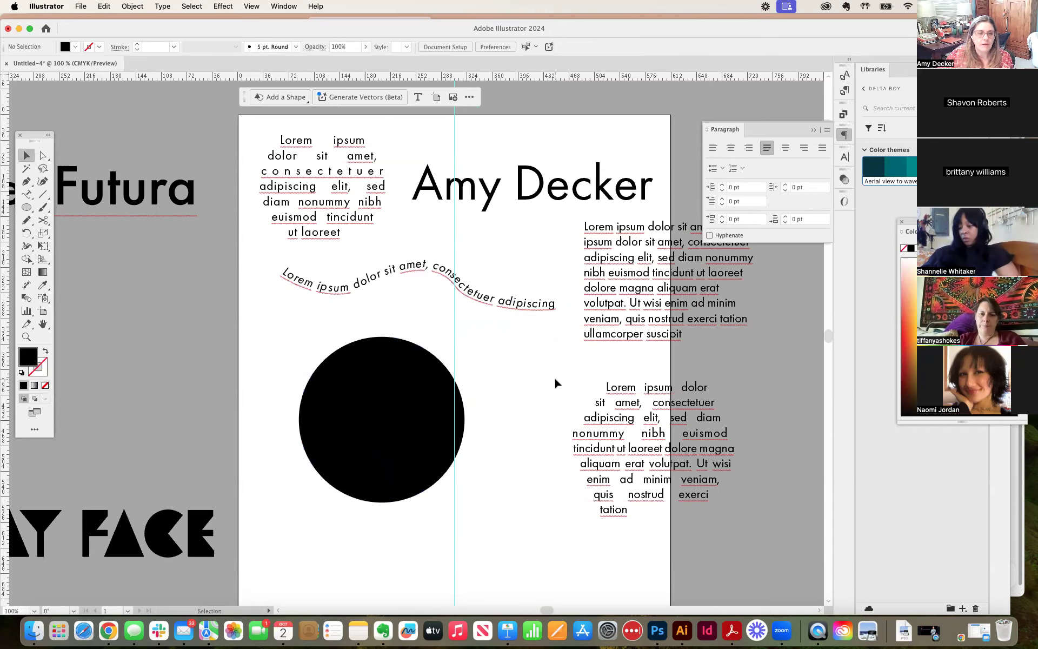
# Step: Turn the black circle into a type path filled with placeholder text using Type on a Path, and clear the selection
pyautogui.click(27, 195)
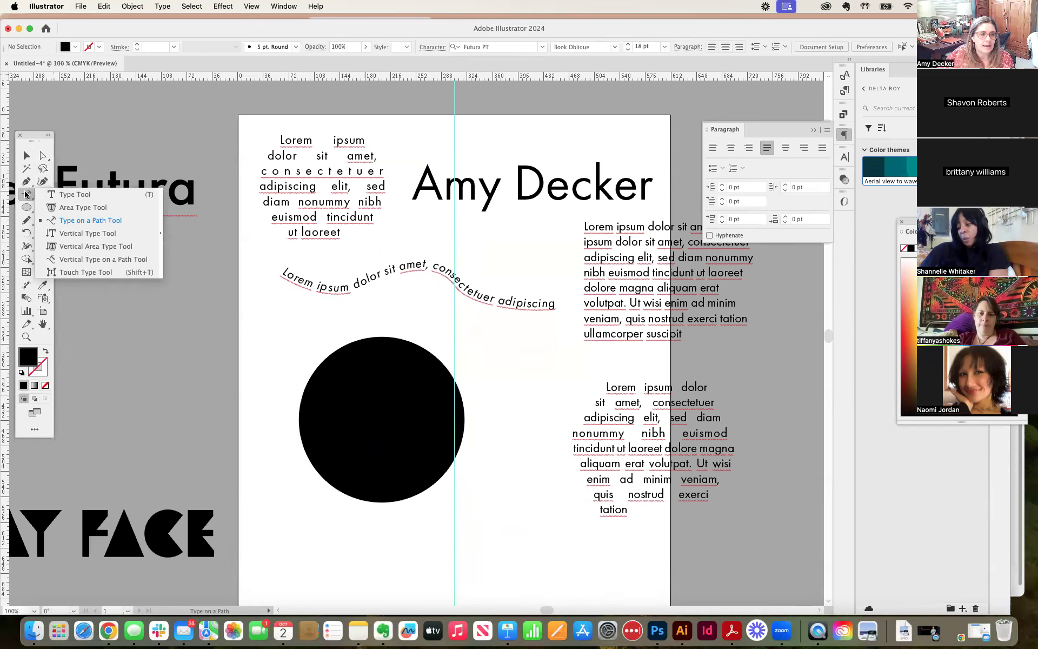
pyautogui.click(75, 222)
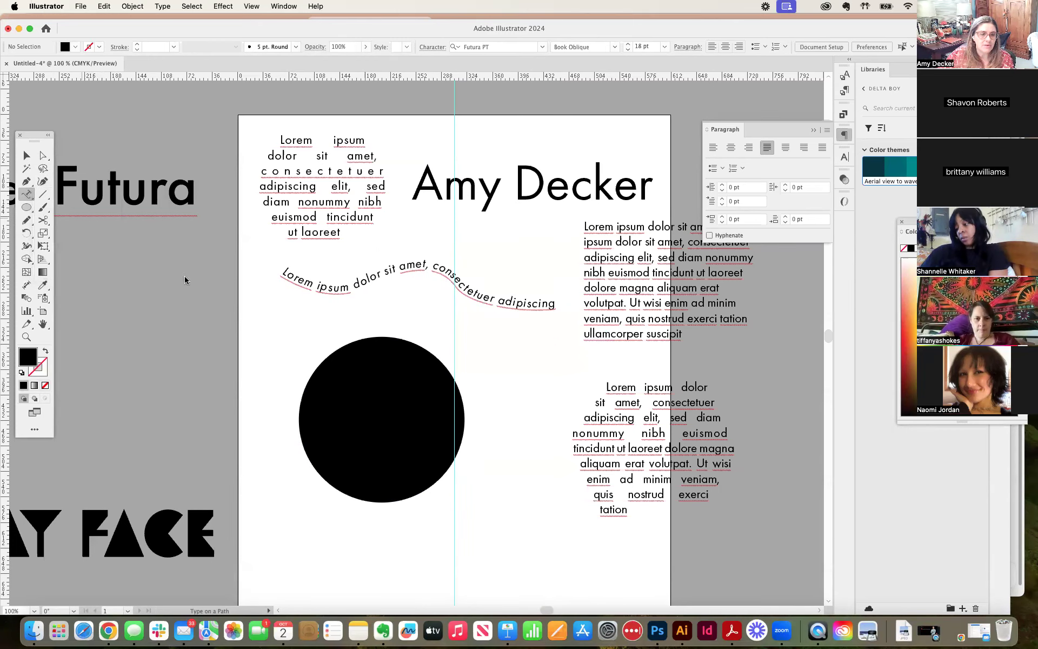
pyautogui.click(299, 414)
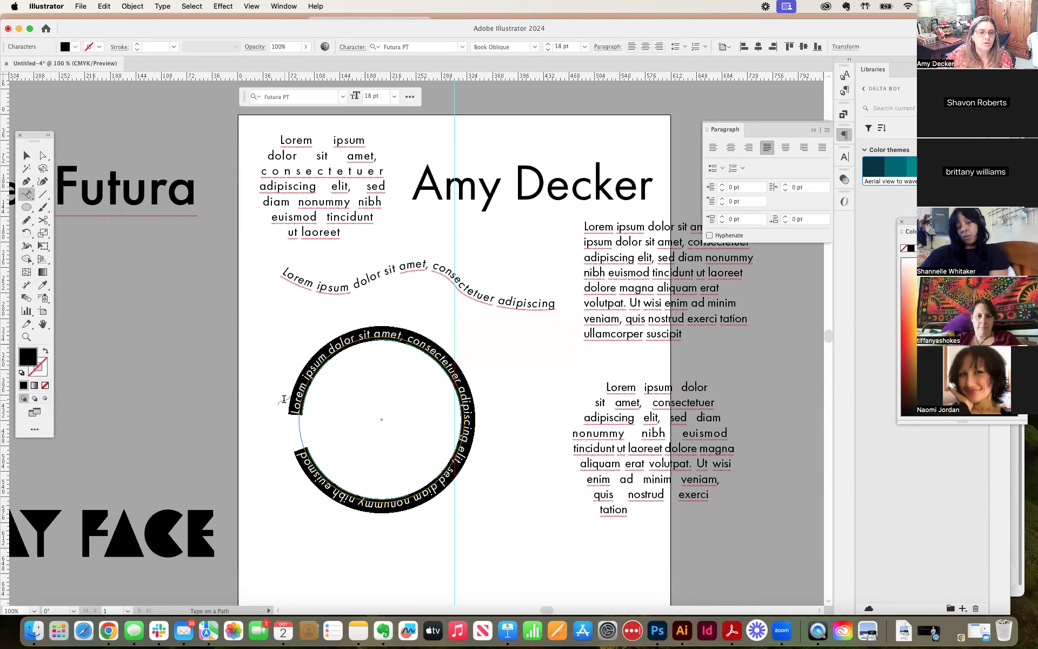
pyautogui.click(27, 158)
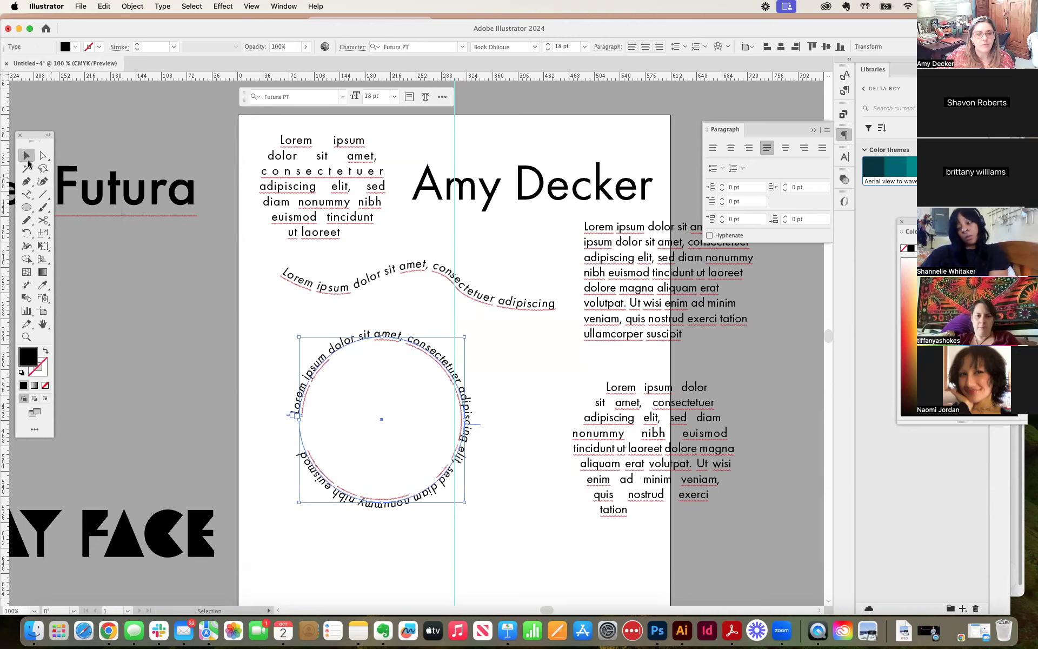
pyautogui.click(507, 341)
# Step: Move the circular text beneath the wavy text so its center sits on the vertical guide
pyautogui.moveTo(423, 355); pyautogui.dragTo(396, 336)
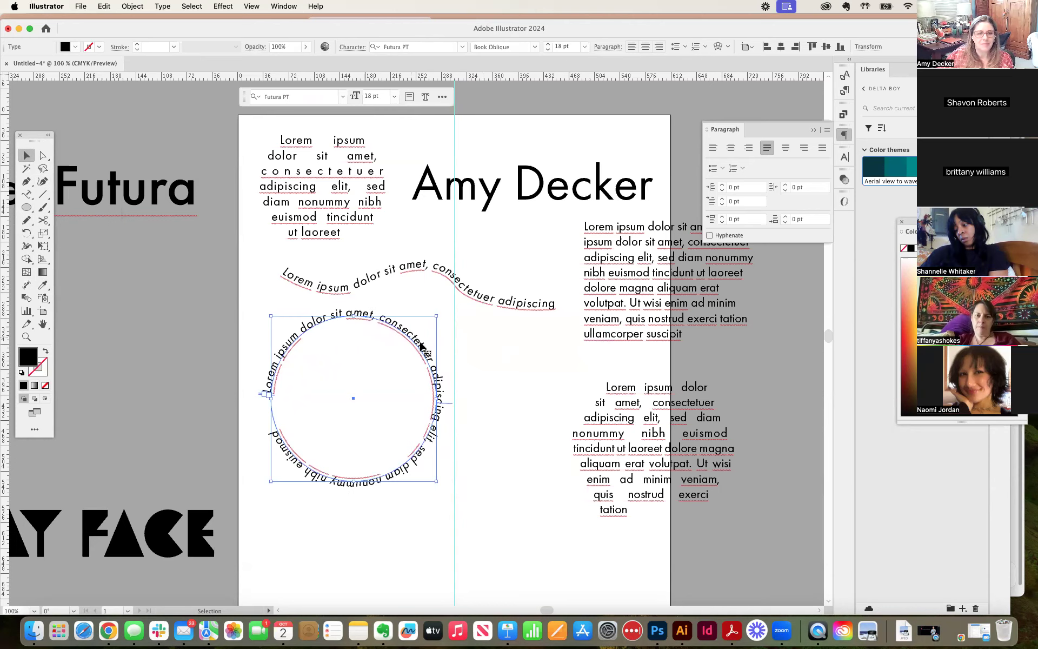
pyautogui.click(406, 357)
pyautogui.moveTo(380, 324); pyautogui.dragTo(479, 337)
# Step: Set all the circular text to Futura PT Book at 50 pt with left alignment
pyautogui.tripleClick(471, 331)
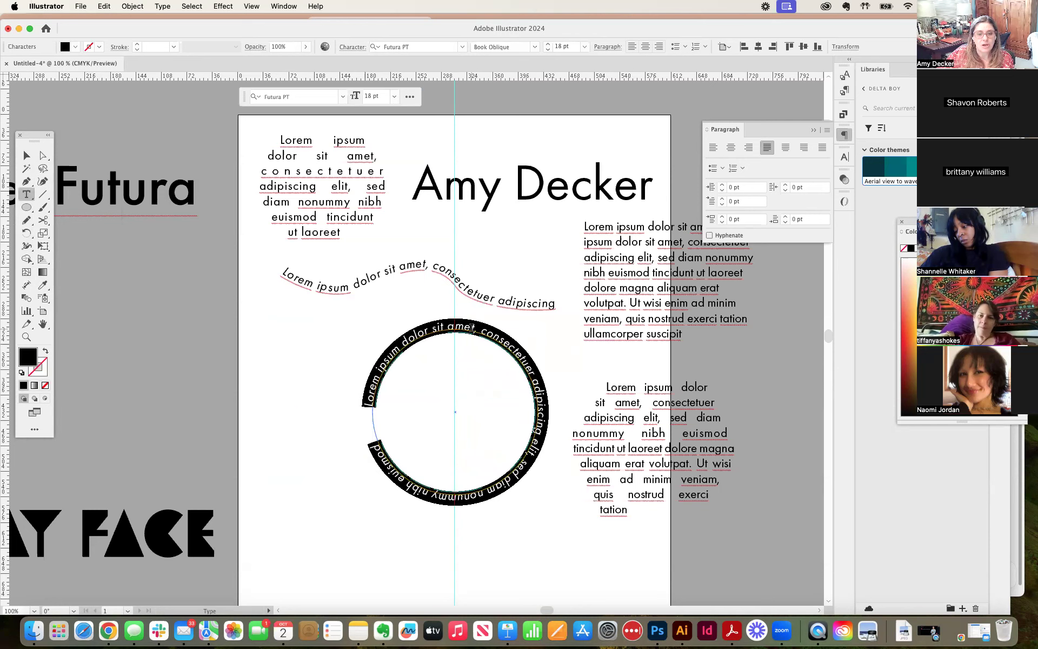
pyautogui.click(342, 96)
pyautogui.click(256, 152)
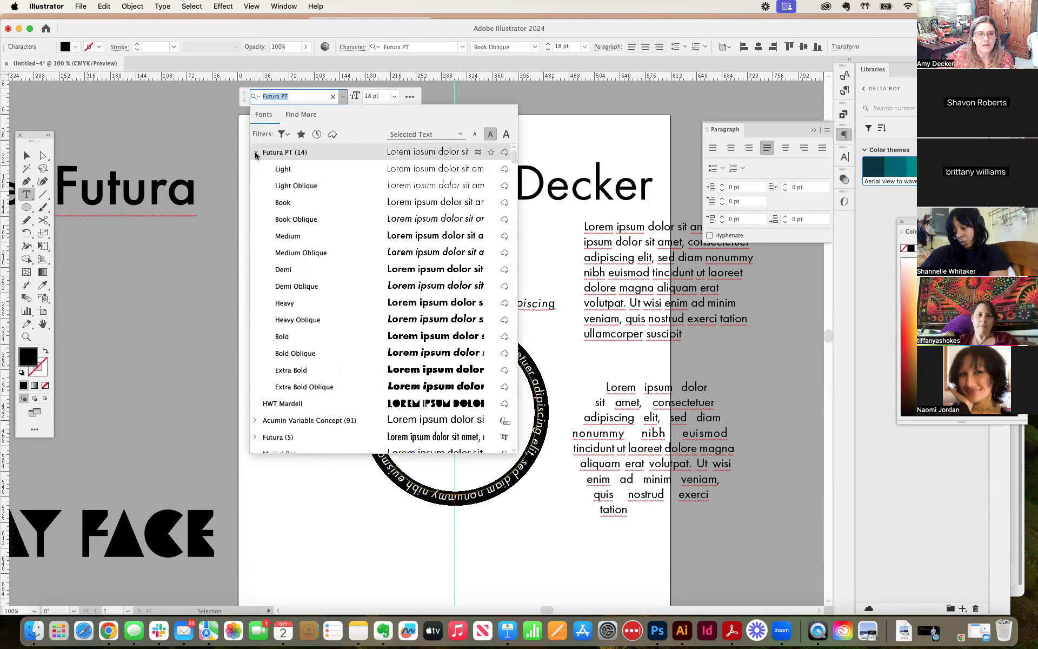
pyautogui.click(295, 202)
pyautogui.click(371, 97)
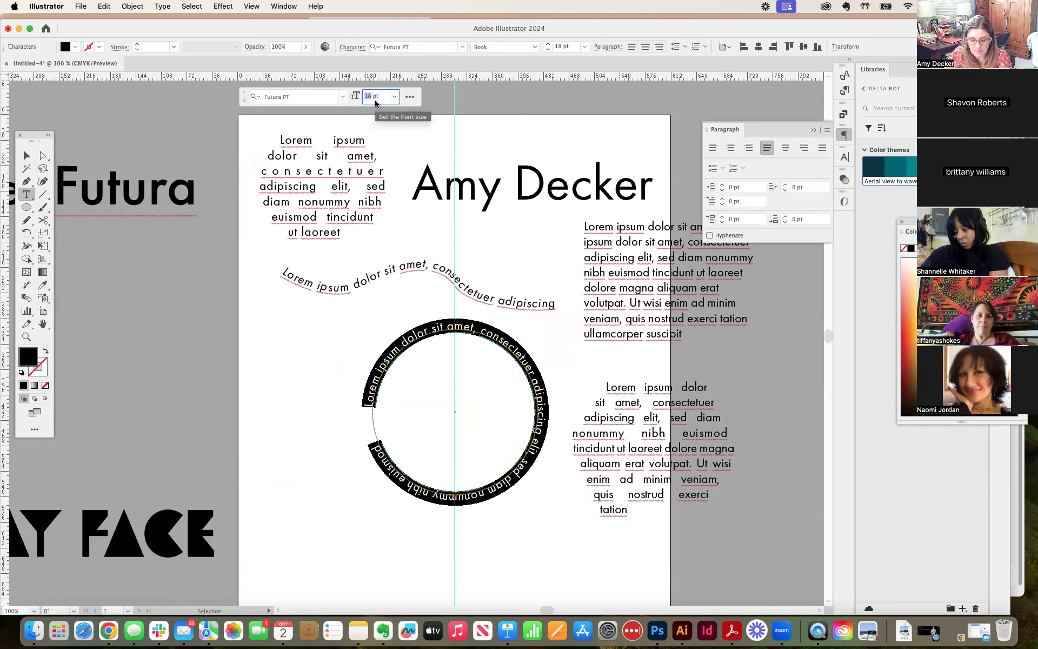
pyautogui.write('50')
pyautogui.press('Return')
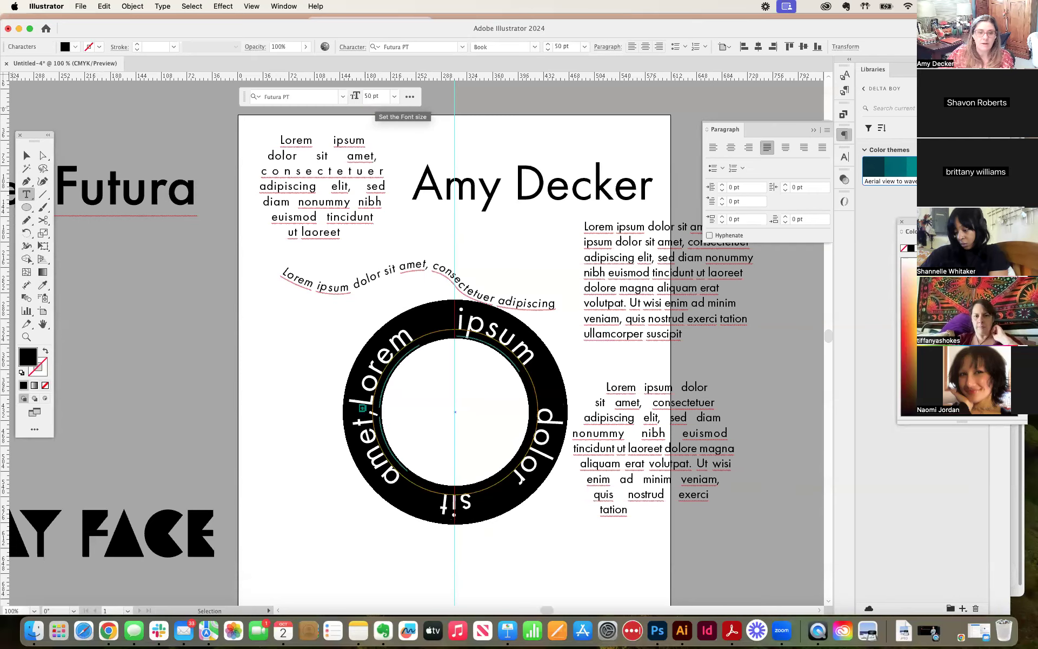
pyautogui.click(713, 147)
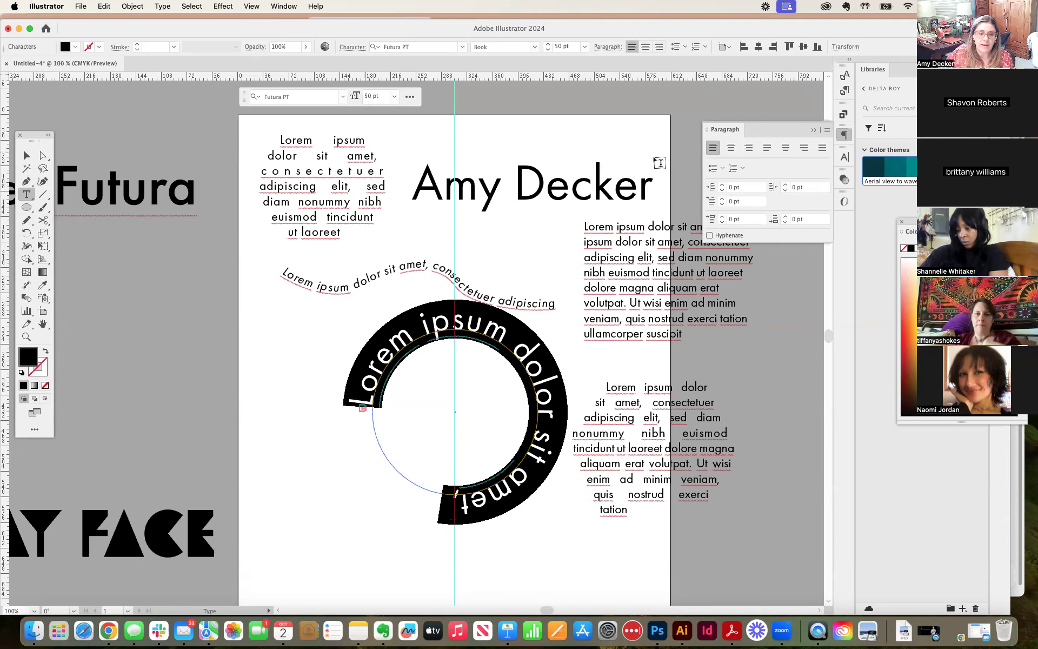
# Step: Move the circular text left of the guide, rotate it so the words arch evenly over the circle, and deselect it
pyautogui.click(26, 156)
pyautogui.moveTo(419, 350); pyautogui.dragTo(343, 351)
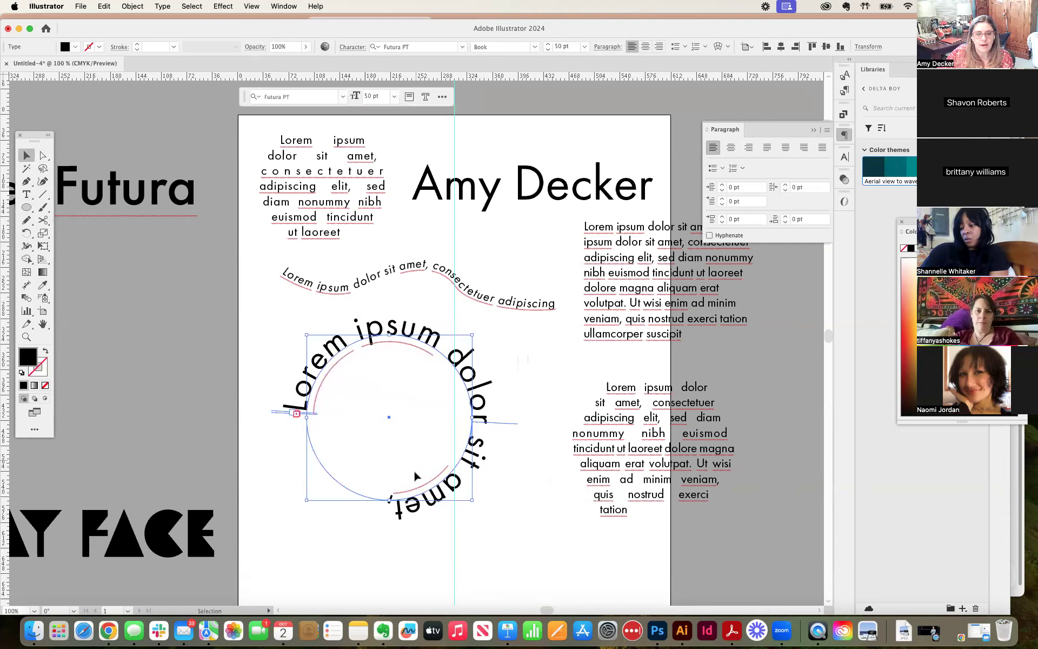
pyautogui.moveTo(476, 501)
pyautogui.mouseDown()
pyautogui.moveTo(505, 437)
pyautogui.moveTo(500, 401)
pyautogui.moveTo(490, 432)
pyautogui.moveTo(503, 394)
pyautogui.moveTo(489, 430)
pyautogui.moveTo(485, 412)
pyautogui.moveTo(471, 418)
pyautogui.moveTo(452, 468)
pyautogui.moveTo(326, 460)
pyautogui.moveTo(313, 414)
pyautogui.moveTo(348, 355)
pyautogui.moveTo(429, 378)
pyautogui.moveTo(460, 415)
pyautogui.moveTo(453, 440)
pyautogui.moveTo(467, 414)
pyautogui.mouseUp()
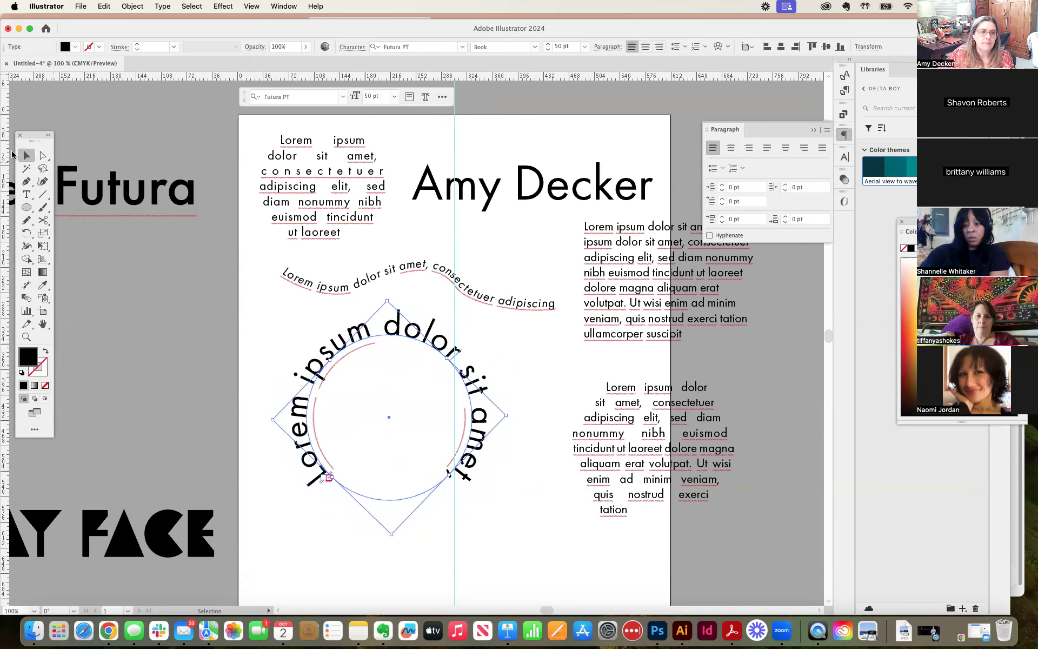
pyautogui.click(510, 455)
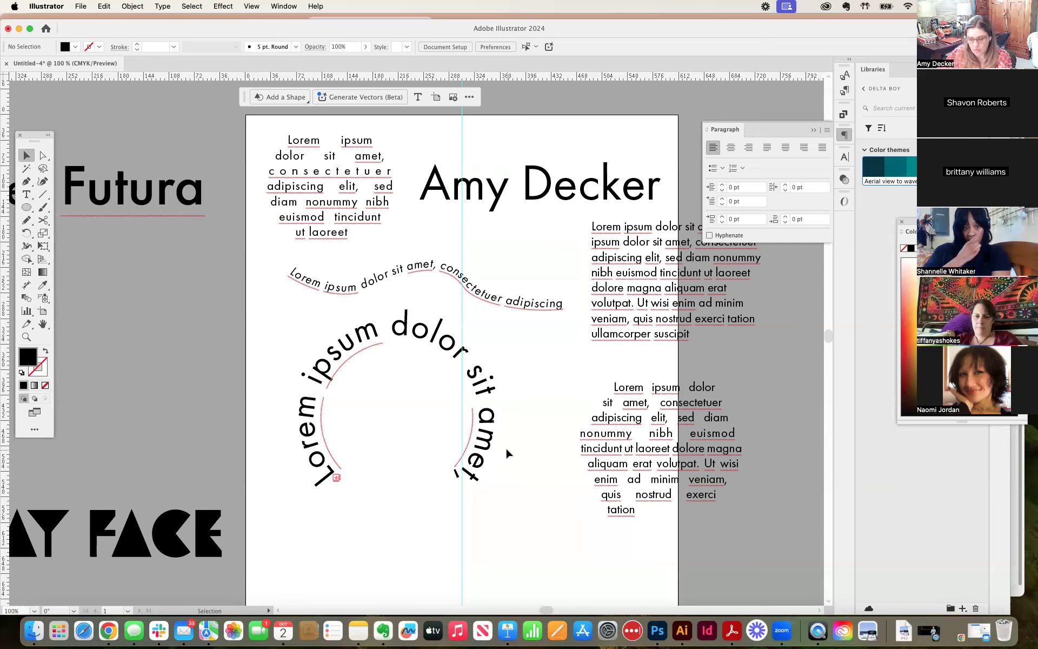
# Step: Place a copy of the circular text on the pasteboard beside the artboard, keeping the original below the wavy text
pyautogui.press('super+minus')
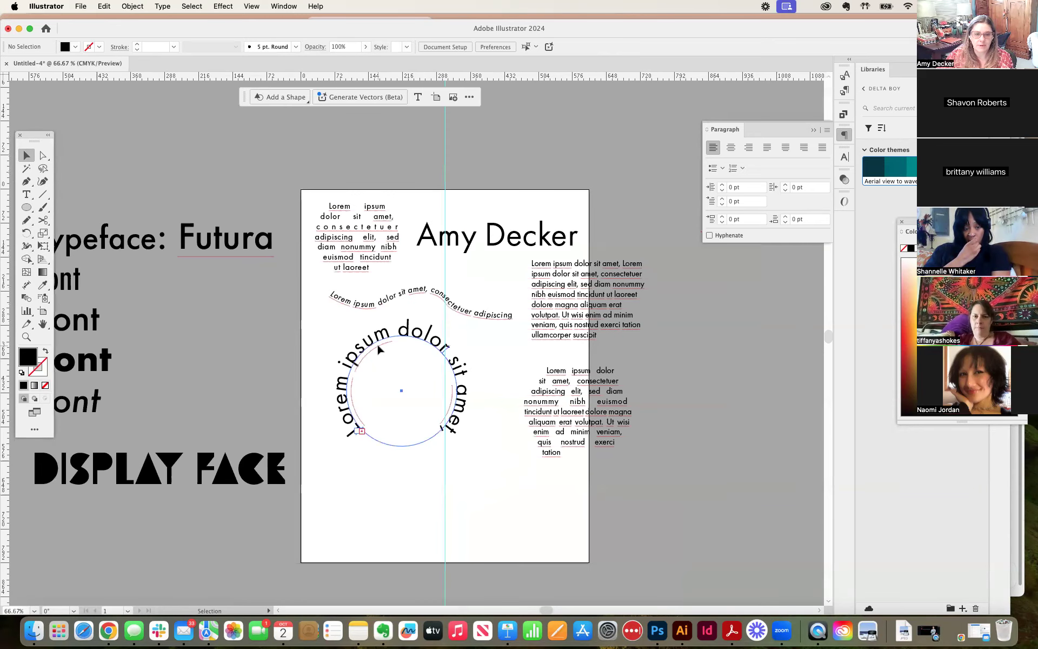
pyautogui.moveTo(377, 344); pyautogui.dragTo(414, 488)
pyautogui.moveTo(452, 389); pyautogui.dragTo(839, 409)
pyautogui.moveTo(380, 490); pyautogui.dragTo(380, 365)
# Step: Replace all the placeholder text on the artboard's circle with "Hello"
pyautogui.press('t')
pyautogui.press('super+a')
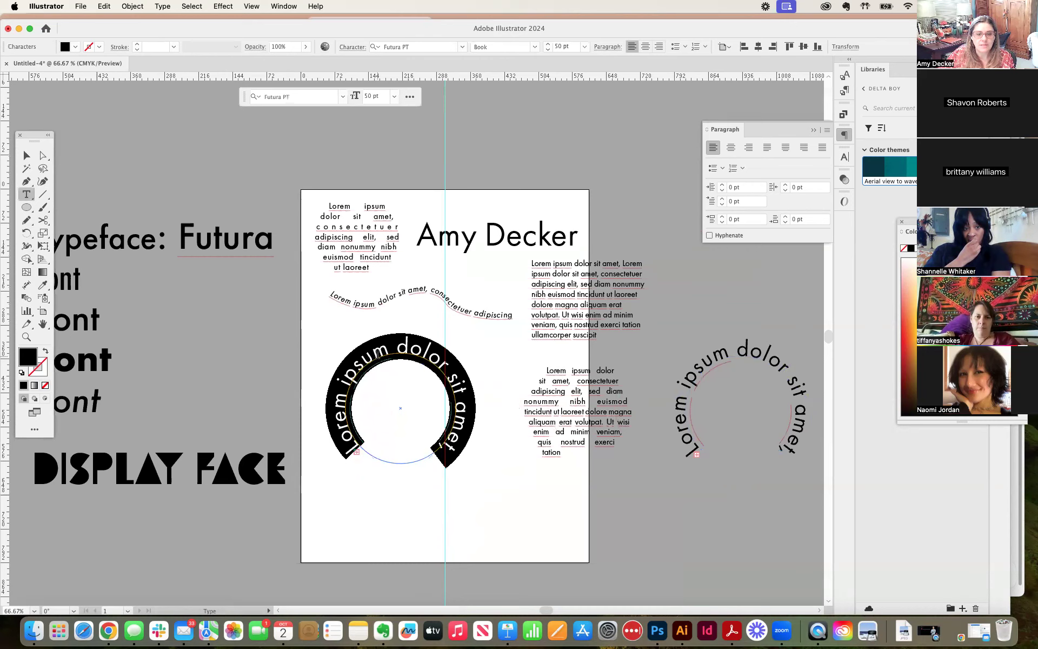
pyautogui.click(417, 350)
pyautogui.moveTo(396, 347); pyautogui.dragTo(487, 467)
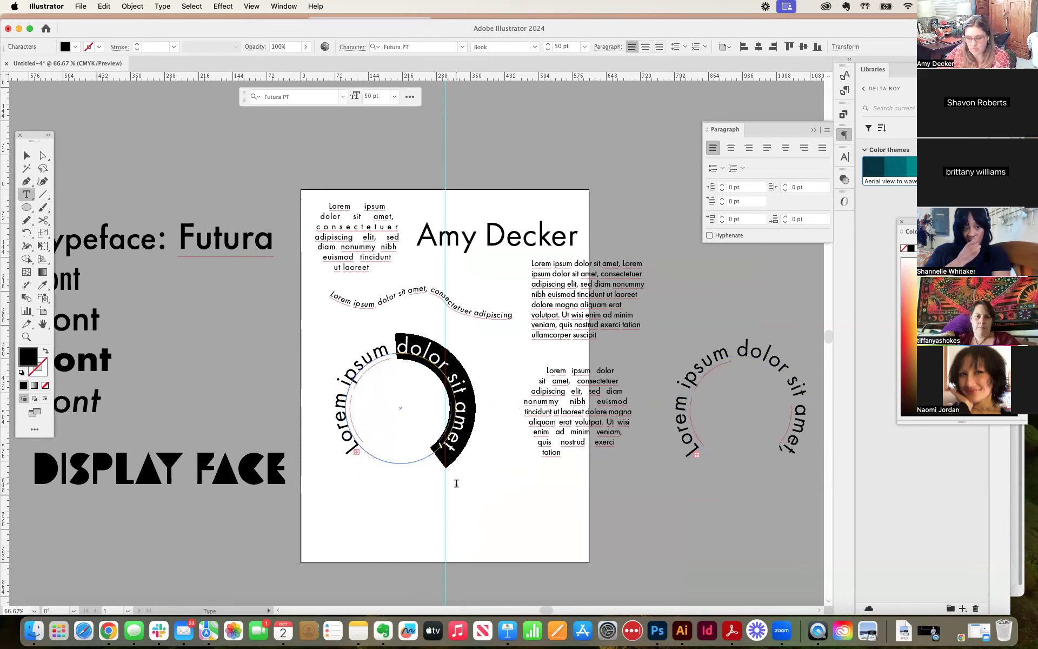
pyautogui.write('consectetuer')
pyautogui.moveTo(399, 346); pyautogui.dragTo(502, 482)
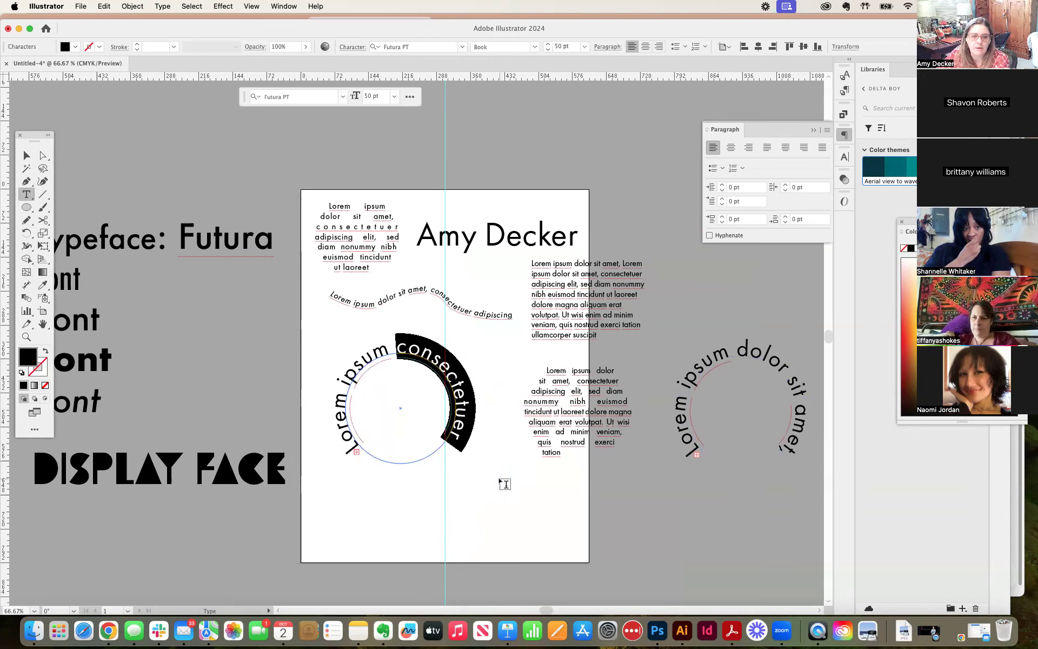
pyautogui.write('adipiscing elit, sed')
pyautogui.moveTo(399, 474); pyautogui.dragTo(395, 338)
pyautogui.tripleClick(394, 337)
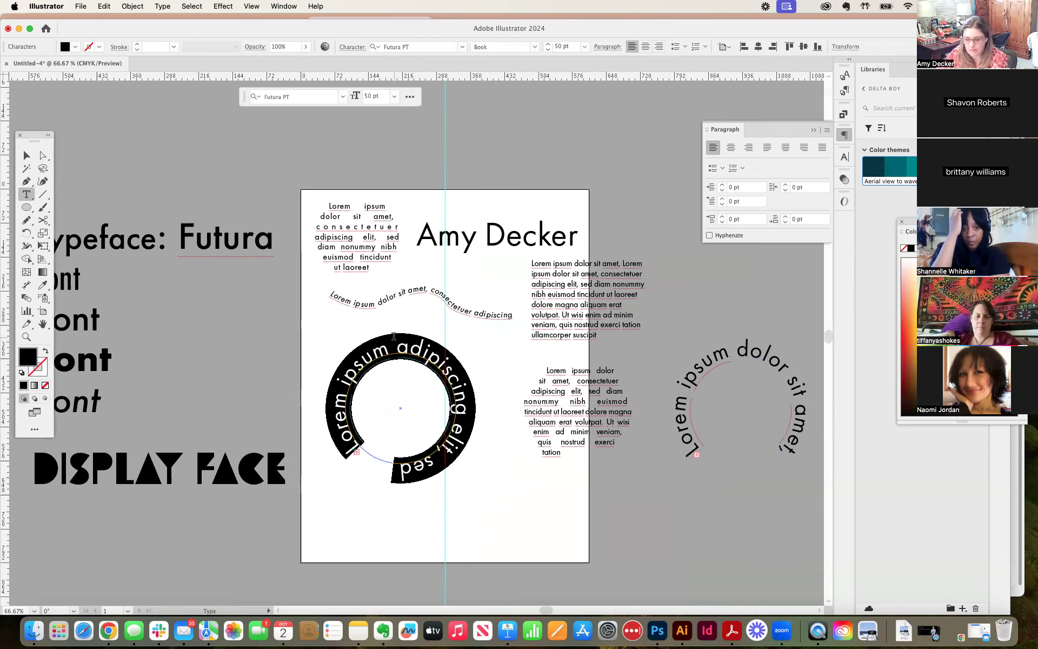
pyautogui.press('BackSpace')
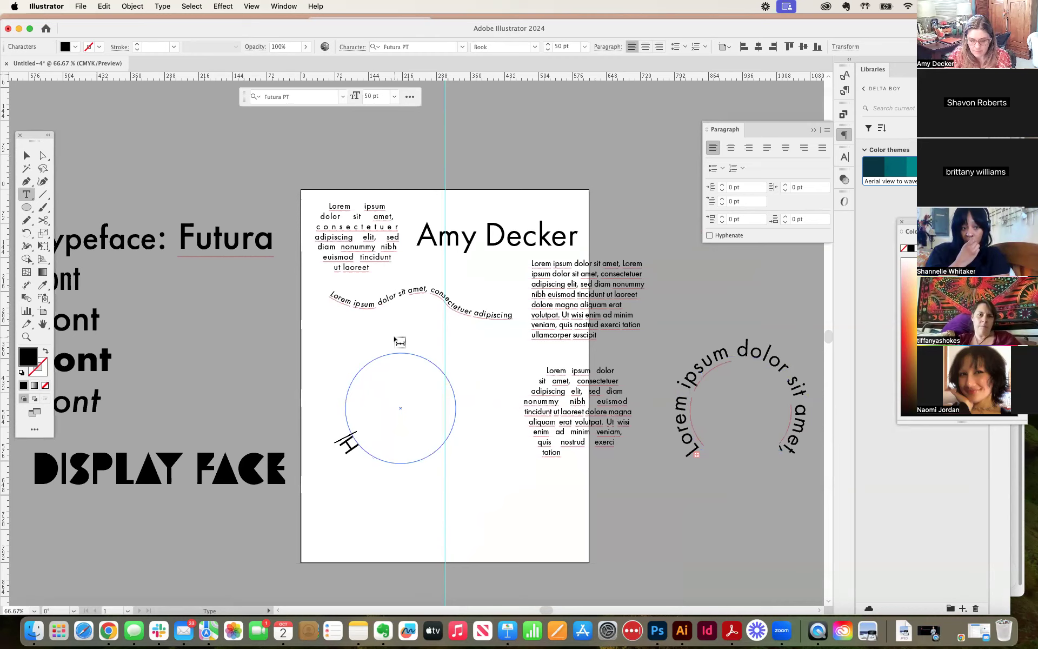
pyautogui.write('Hello')
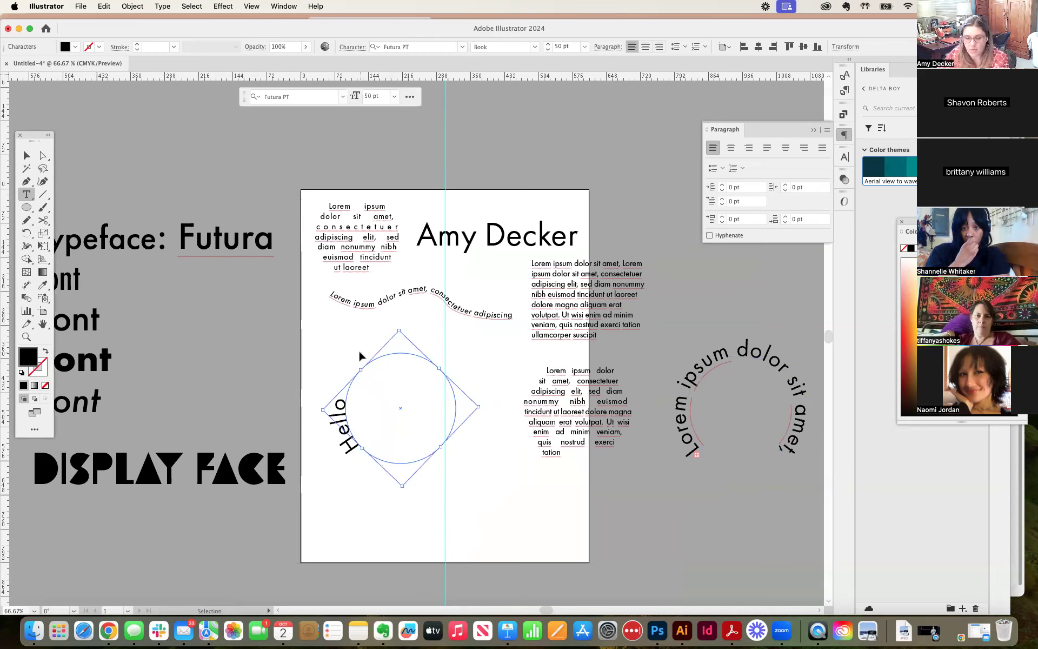
# Step: Rotate the circle's path text so that "Hello" sits centered over the top of the circle
pyautogui.press('super+equal')
pyautogui.click(26, 155)
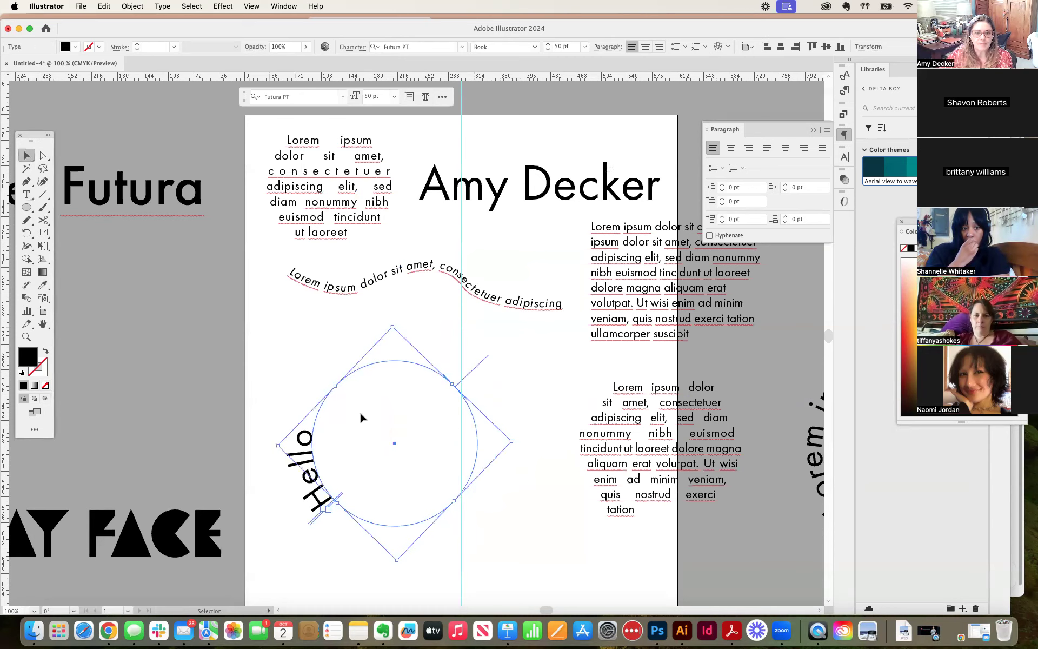
pyautogui.moveTo(517, 440); pyautogui.dragTo(375, 538)
# Step: Change the case of the word "Hello" on the circle to UPPERCASE
pyautogui.doubleClick(387, 348)
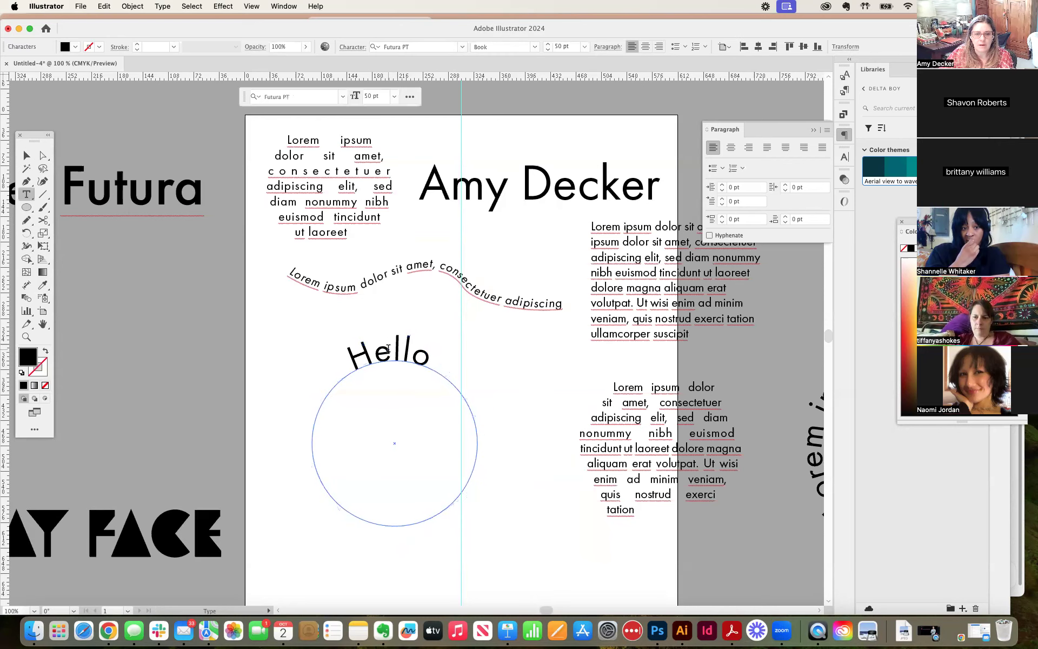
pyautogui.doubleClick(395, 346)
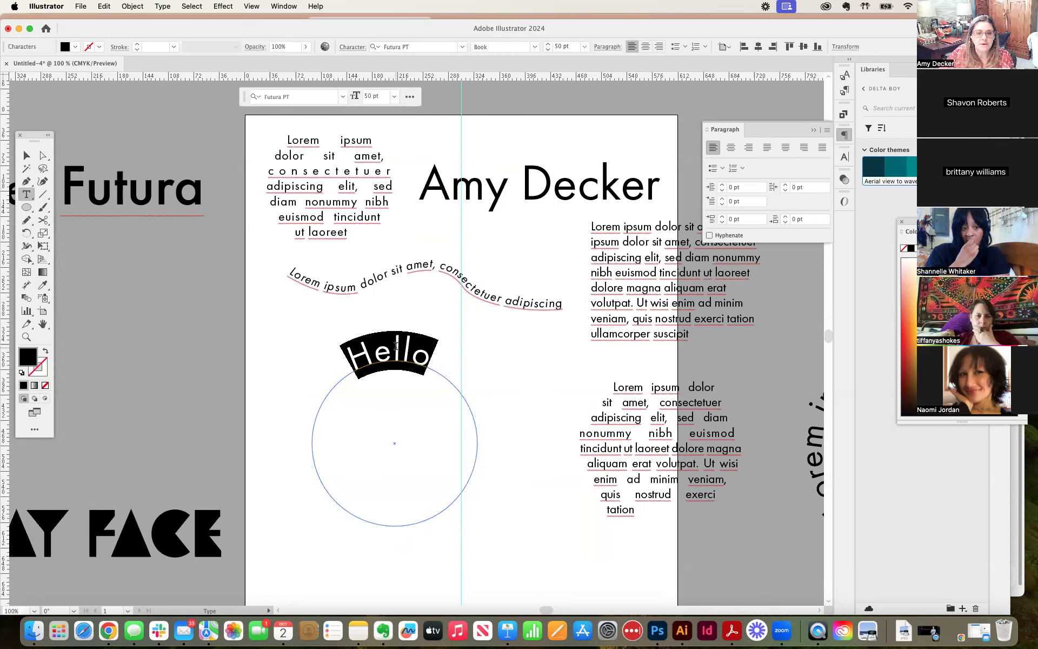
pyautogui.click(164, 6)
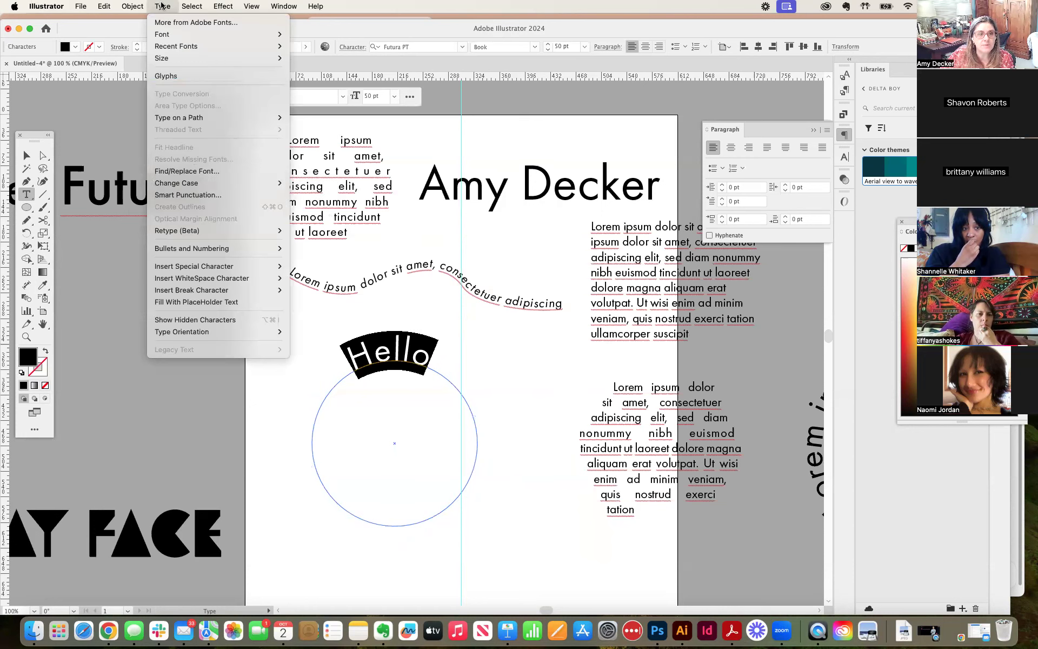
pyautogui.moveTo(254, 182)
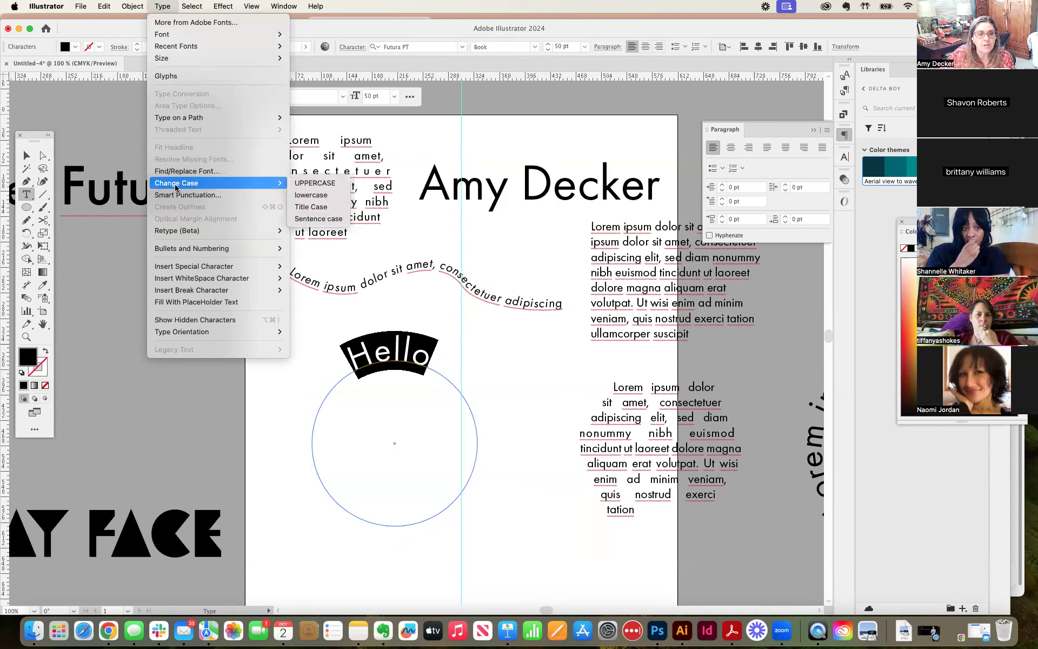
pyautogui.click(327, 184)
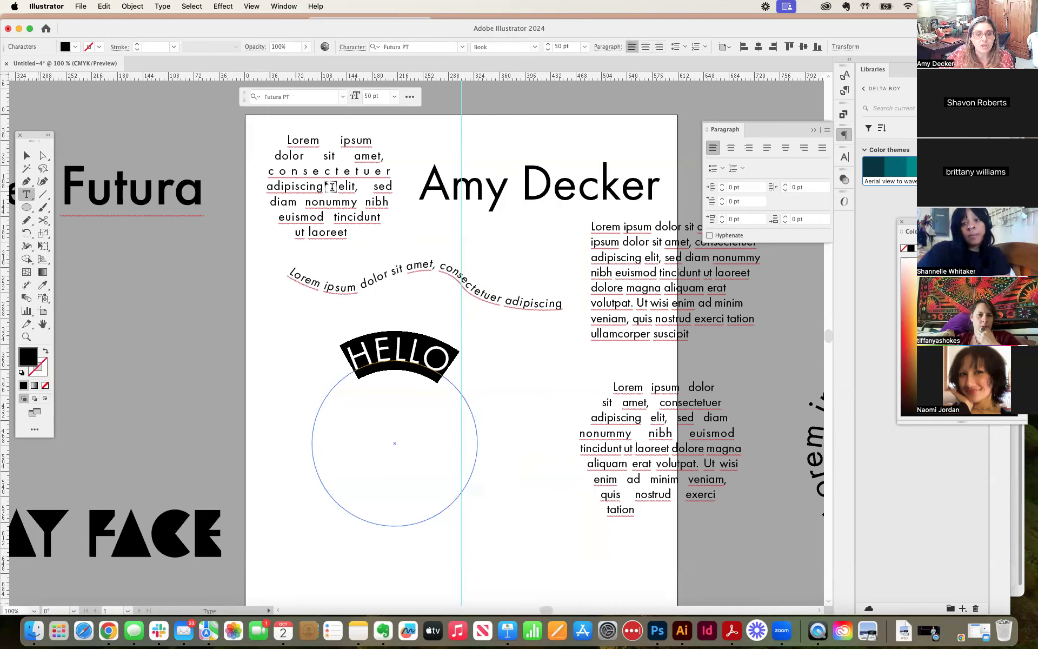
# Step: Duplicate the HELLO circle text down and to the right of the original and replace the copy's text with GOODBYE
pyautogui.click(26, 156)
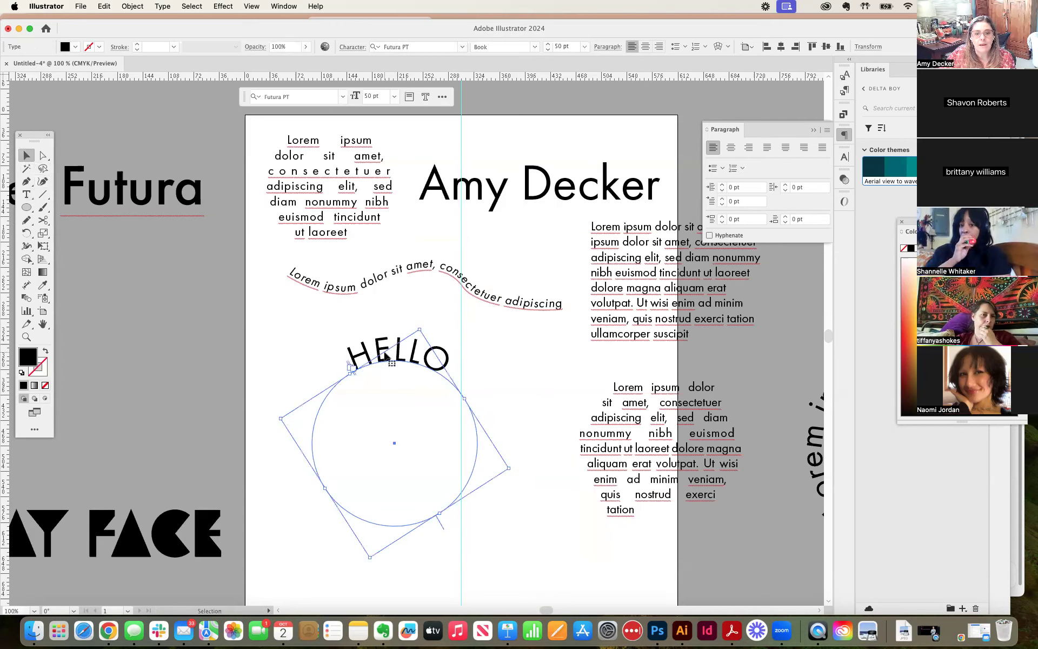
pyautogui.moveTo(387, 361); pyautogui.dragTo(506, 372)
pyautogui.doubleClick(494, 363)
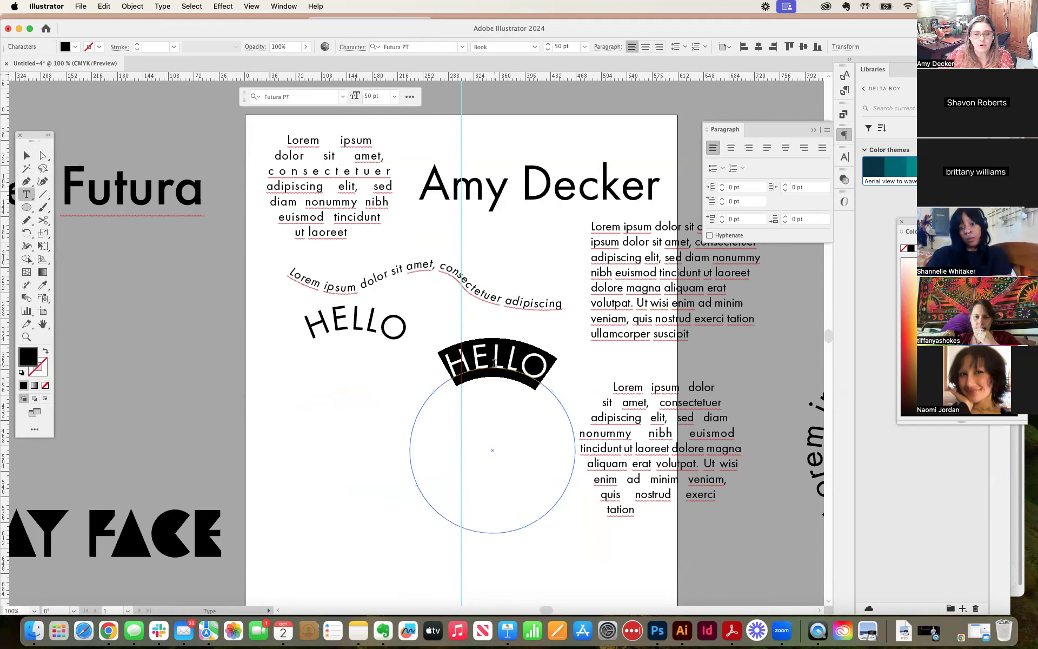
pyautogui.write('GOO')
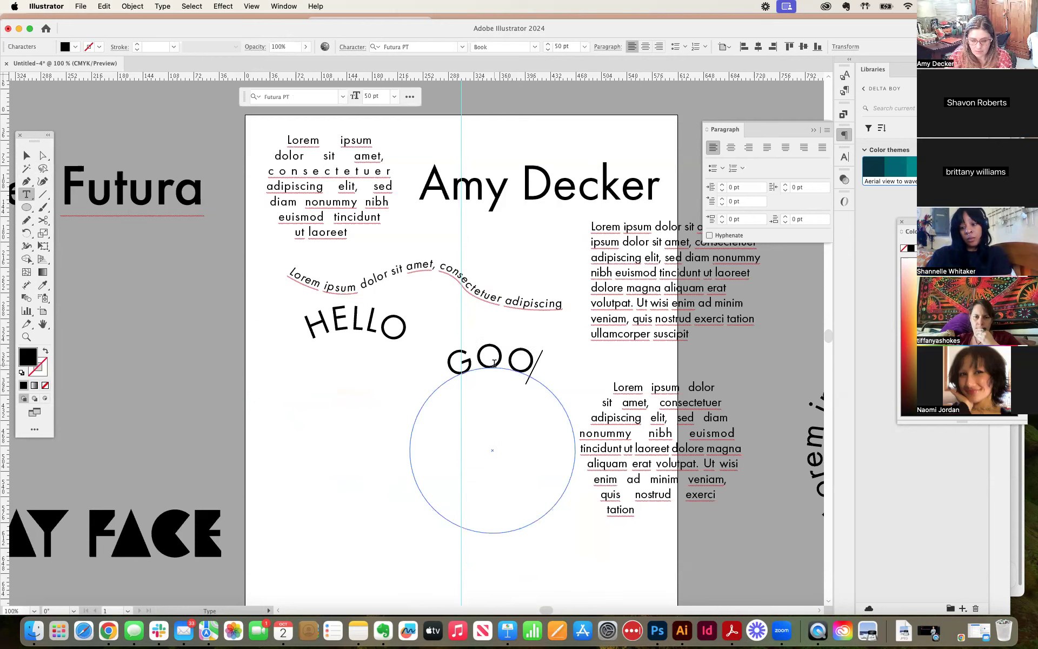
pyautogui.write('DBUY')
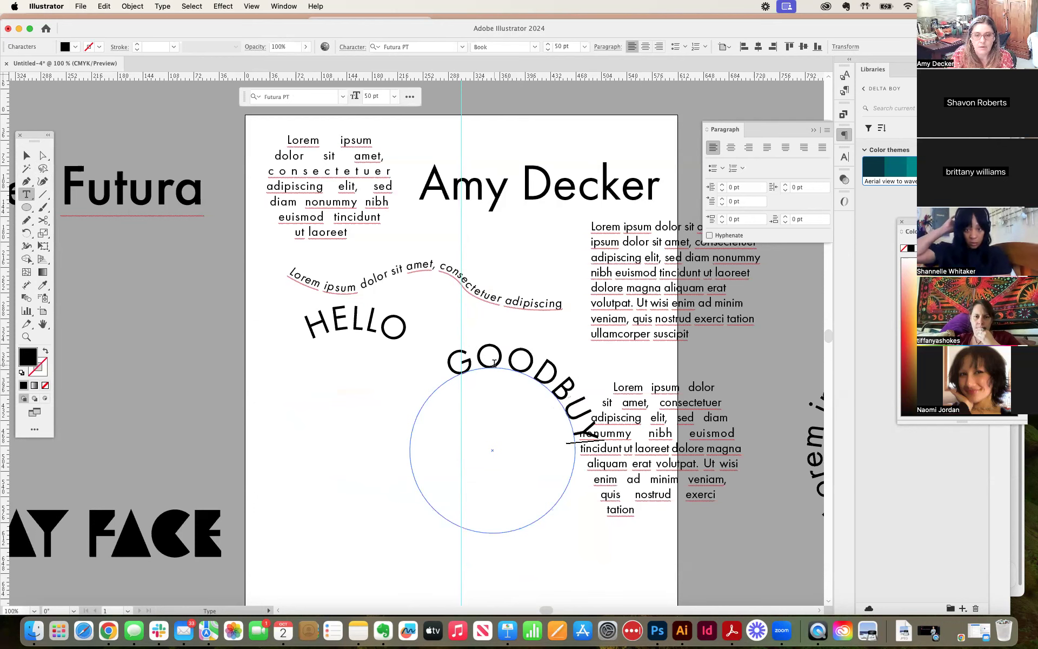
pyautogui.press('BackSpace')
pyautogui.press('BackSpace')
pyautogui.write('YE')
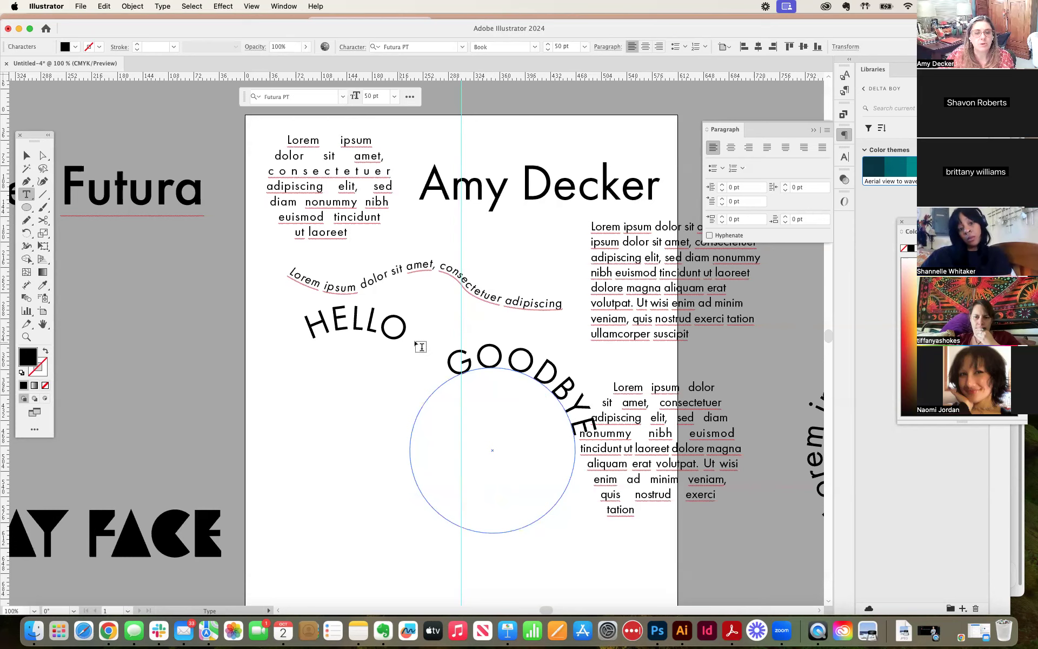
# Step: Move the GOODBYE circle text down and to the left so it sits beneath HELLO
pyautogui.click(26, 155)
pyautogui.moveTo(497, 377); pyautogui.dragTo(428, 402)
pyautogui.doubleClick(459, 390)
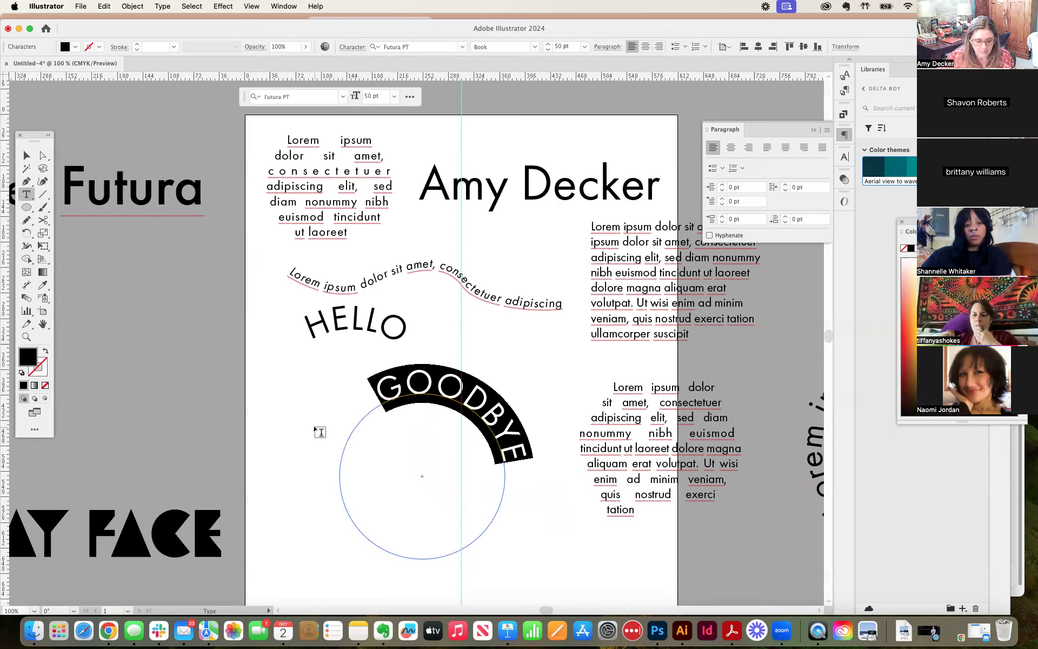
pyautogui.moveTo(458, 389); pyautogui.dragTo(444, 350)
pyautogui.click(432, 359)
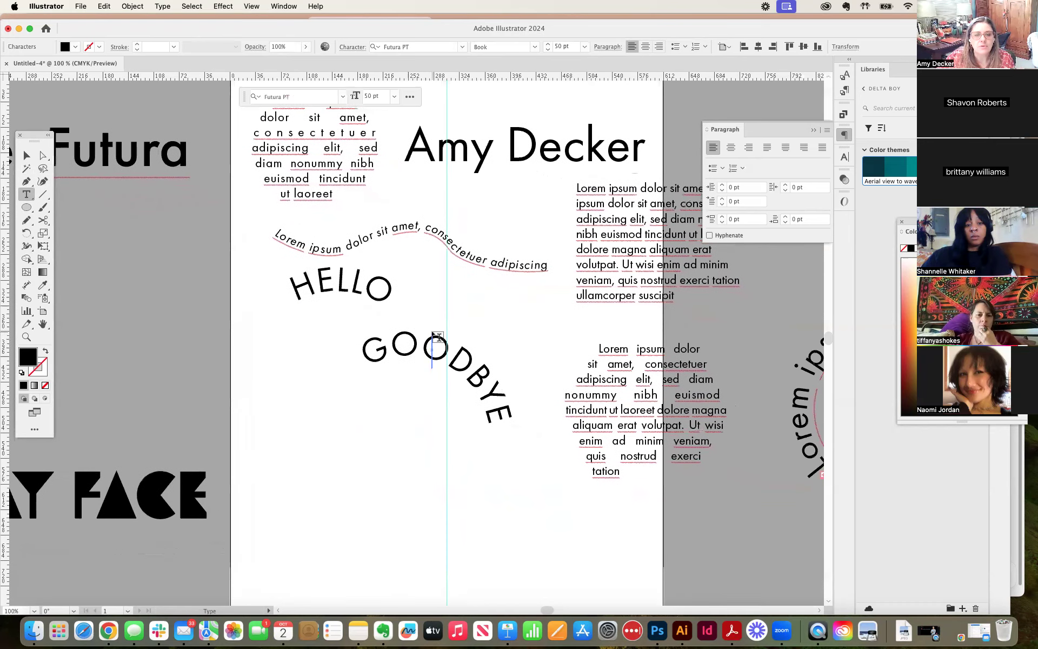
pyautogui.press('super+z')
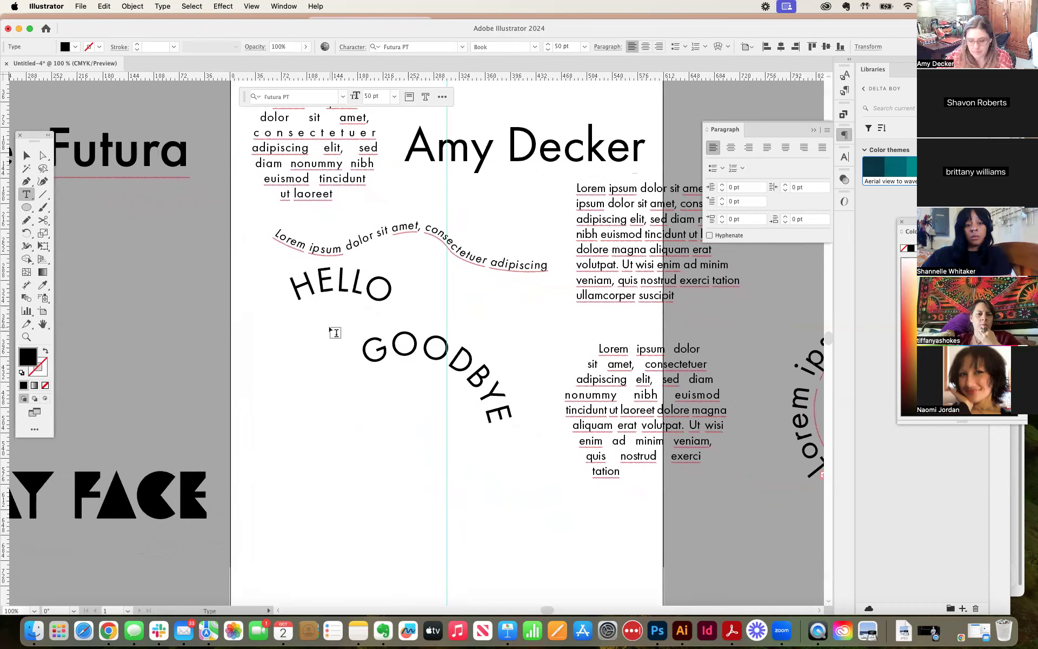
# Step: Lower the GOODBYE circle text slightly and rotate it so the word is centered over the top of its circle
pyautogui.press('super+equal')
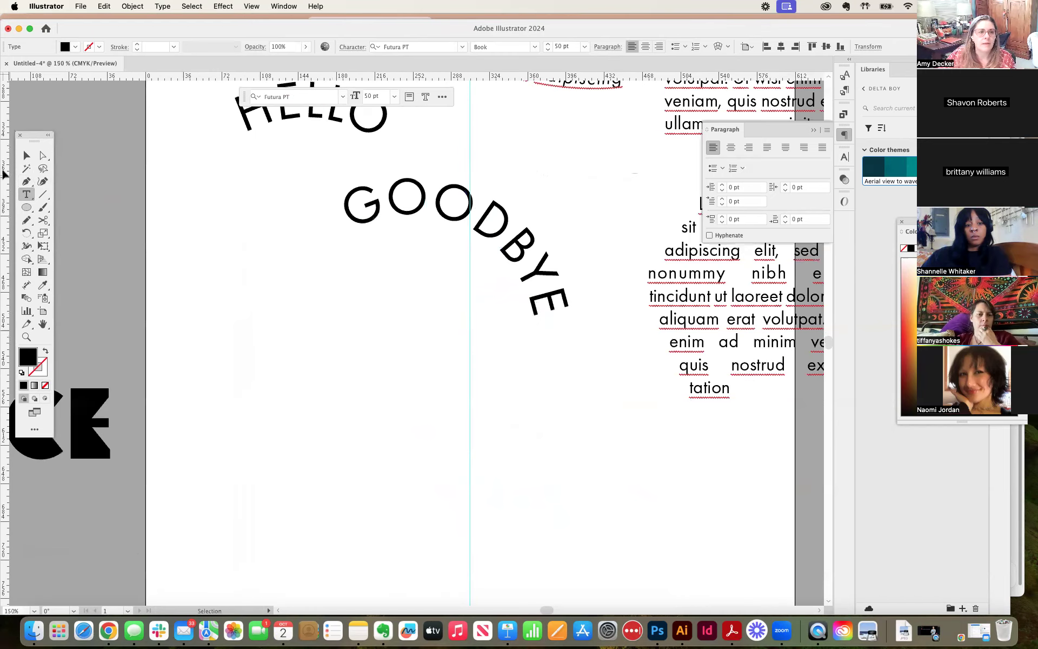
pyautogui.click(26, 155)
pyautogui.click(423, 203)
pyautogui.moveTo(423, 202); pyautogui.dragTo(444, 245)
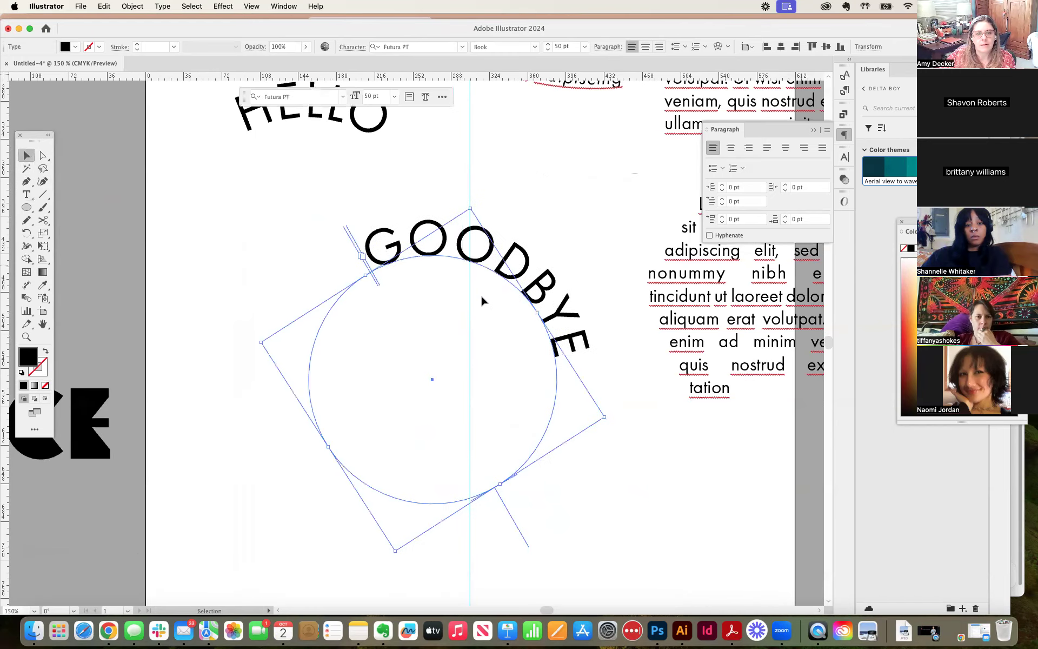
pyautogui.moveTo(608, 418); pyautogui.dragTo(578, 332)
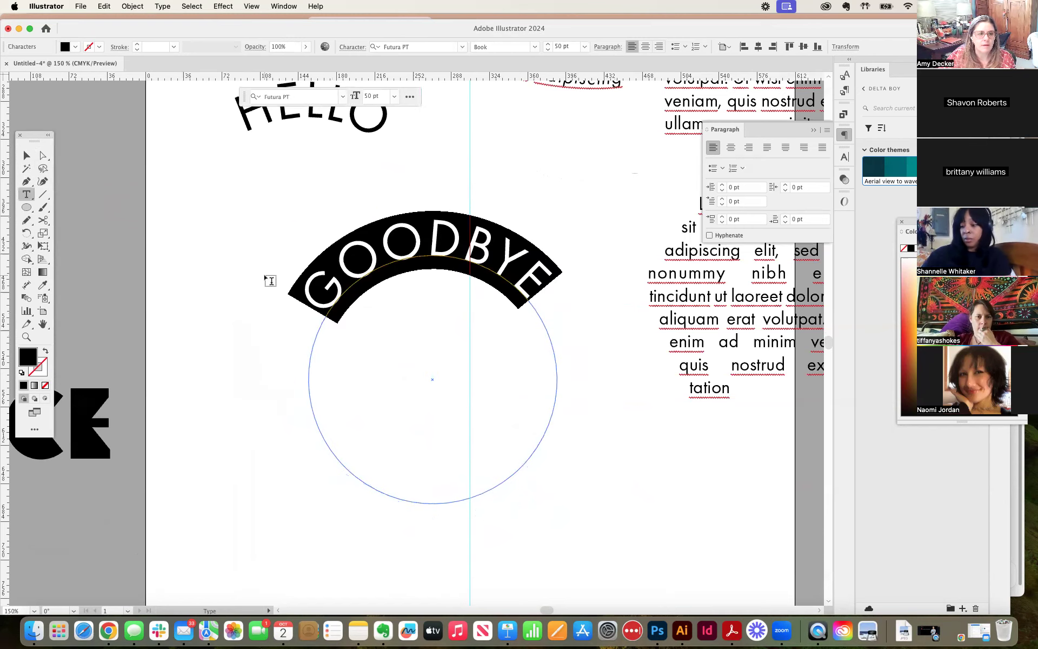
# Step: Look through the type tool variants, including Area Type, Vertical Type and Type on a Path, and return to the Type tool
pyautogui.click(27, 195)
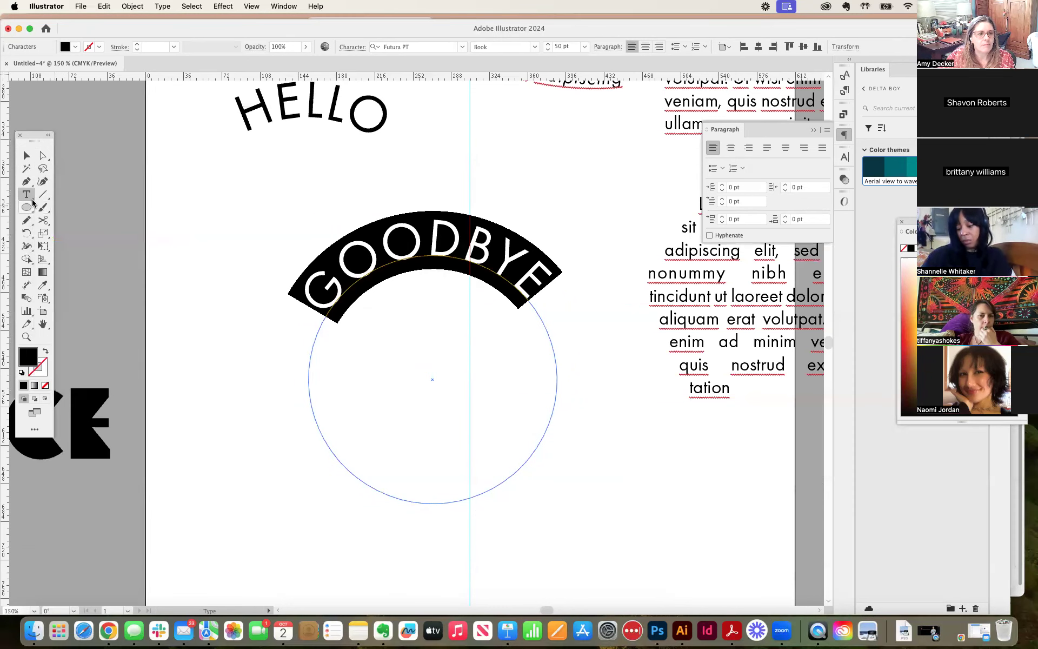
pyautogui.click(29, 196)
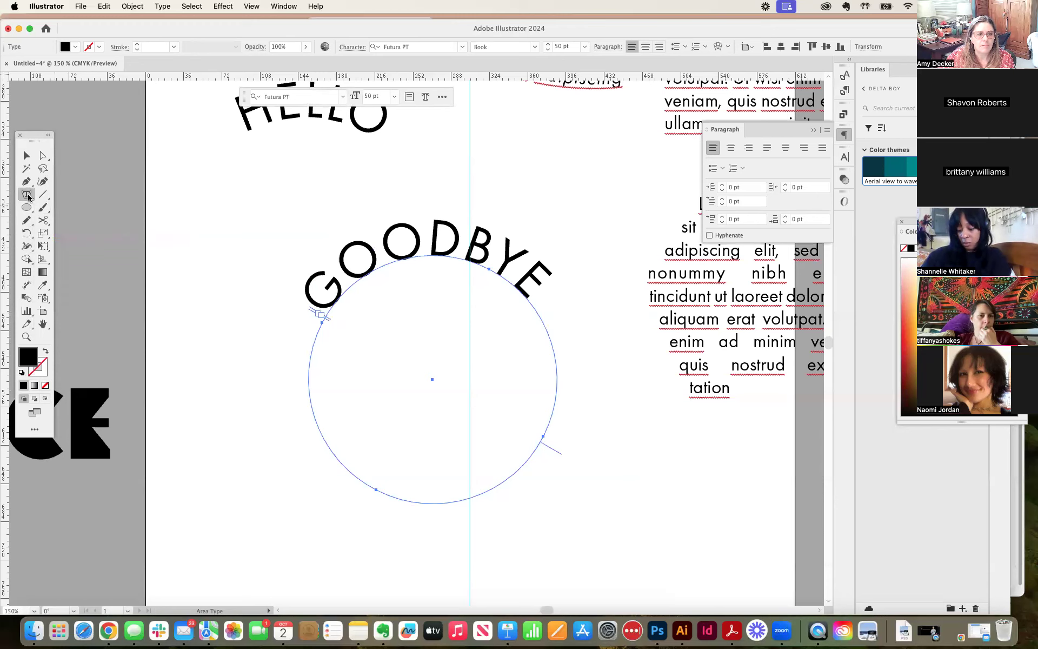
pyautogui.keyDown('alt'); pyautogui.click(28, 196); pyautogui.keyUp('alt')
pyautogui.keyDown('alt'); pyautogui.click(28, 195); pyautogui.keyUp('alt')
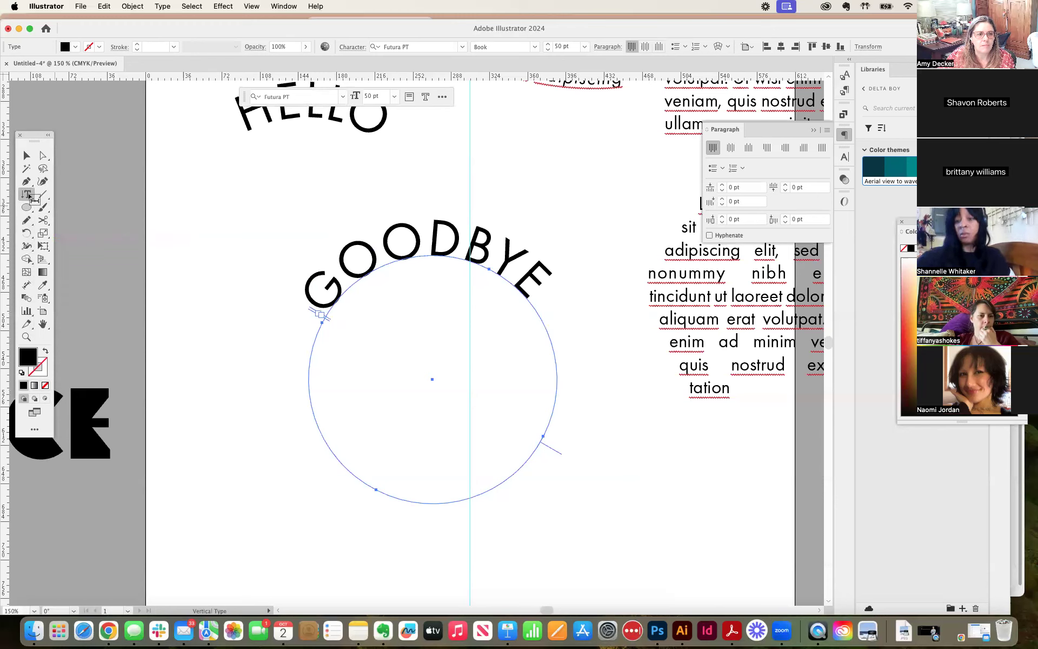
pyautogui.click(26, 195)
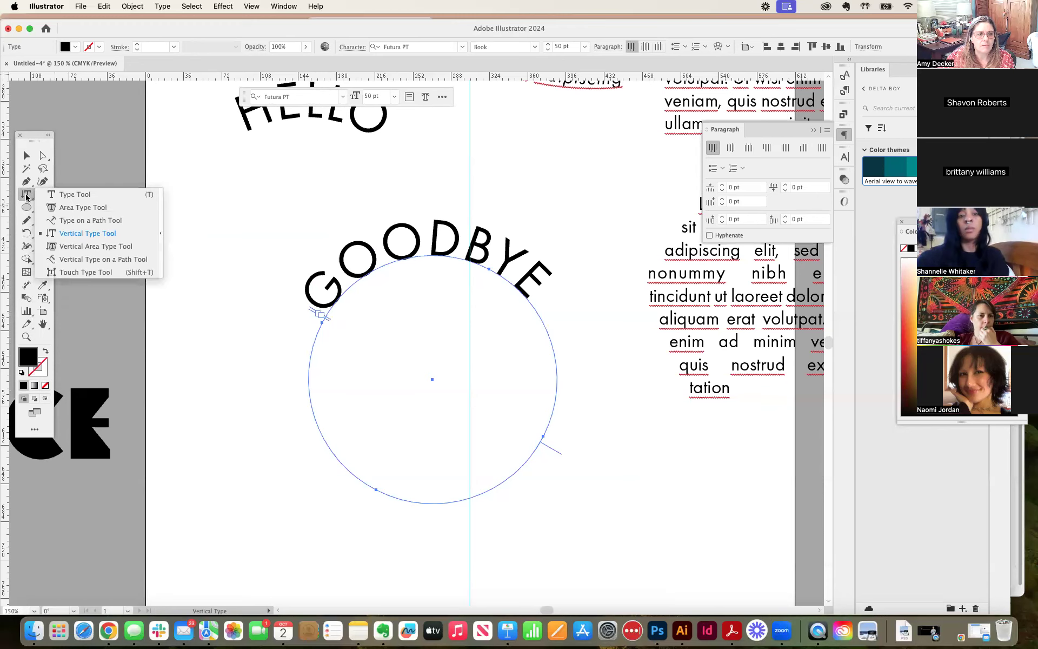
pyautogui.click(69, 219)
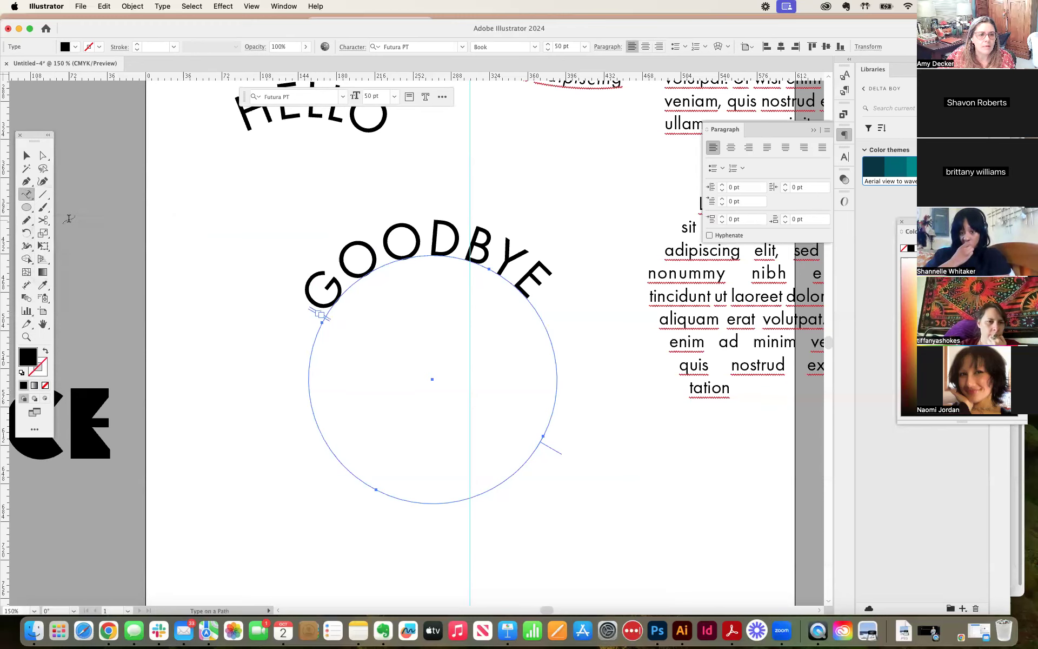
pyautogui.click(29, 195)
pyautogui.click(62, 219)
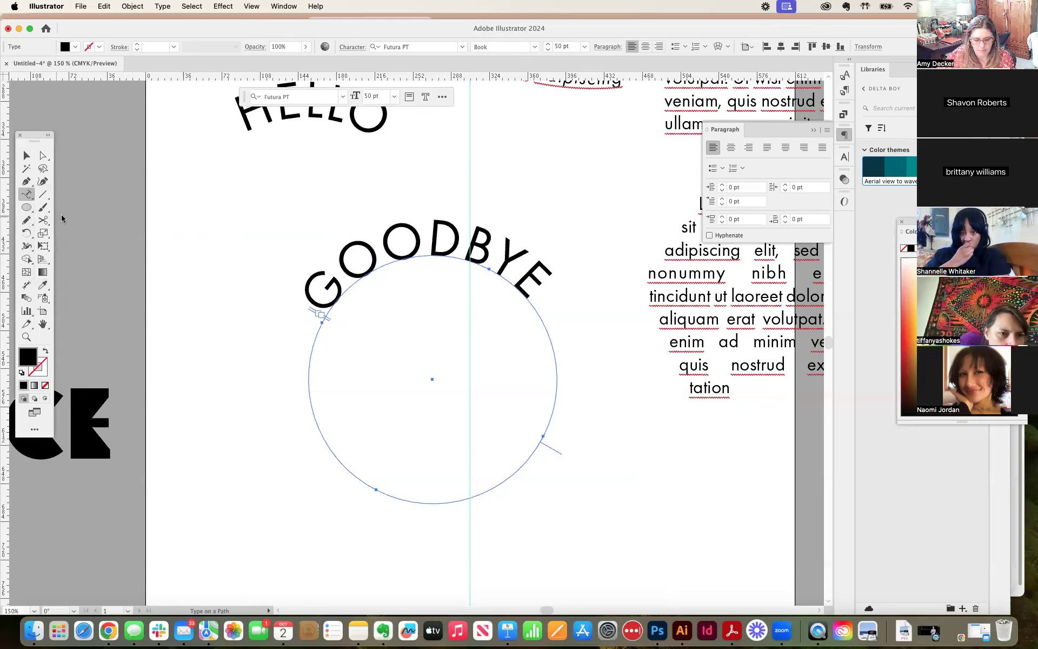
pyautogui.press('super')
pyautogui.click(452, 254)
pyautogui.doubleClick(476, 259)
pyautogui.keyDown('super'); pyautogui.click(472, 263); pyautogui.keyUp('super')
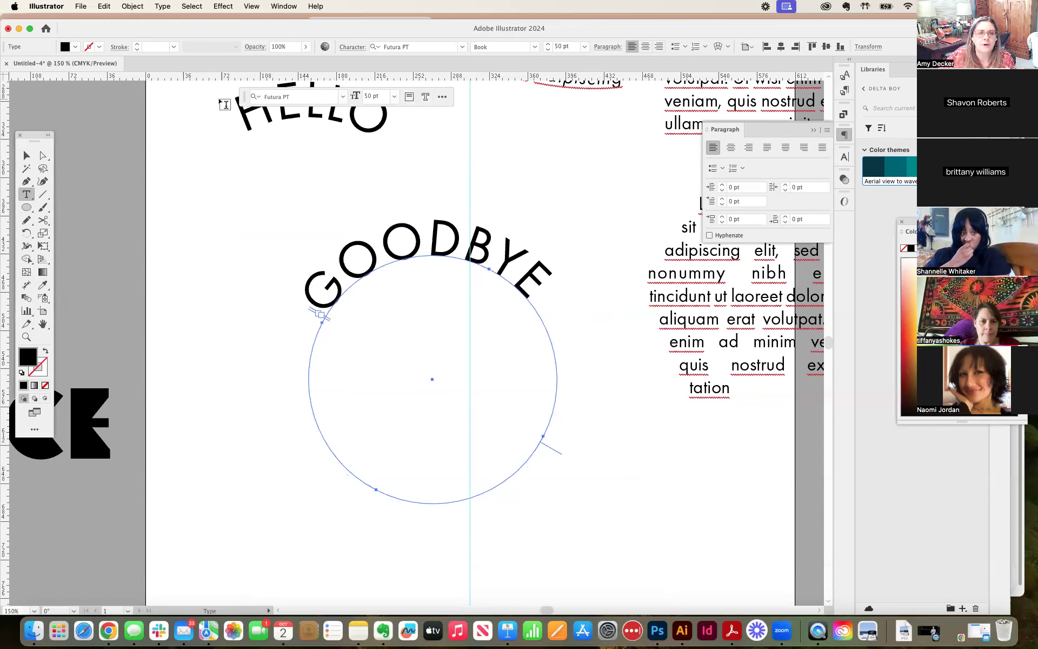
# Step: Move the contextual task bar above GOODBYE, show the Properties panel and place it beside the circle
pyautogui.moveTo(244, 97); pyautogui.dragTo(288, 189)
pyautogui.click(483, 187)
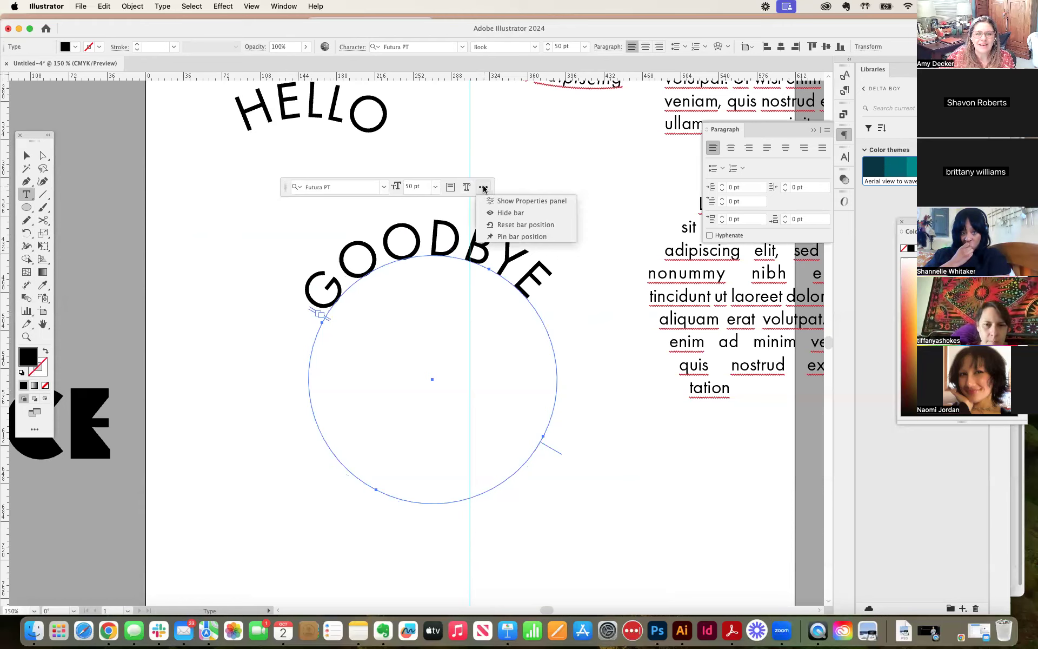
pyautogui.click(531, 201)
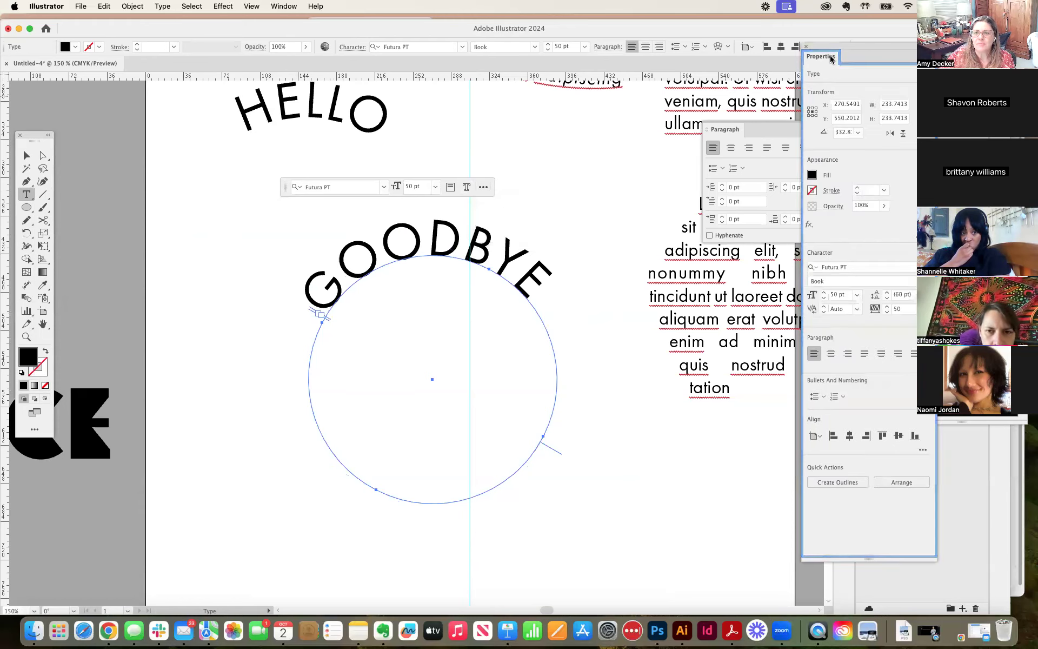
pyautogui.moveTo(832, 59); pyautogui.dragTo(609, 78)
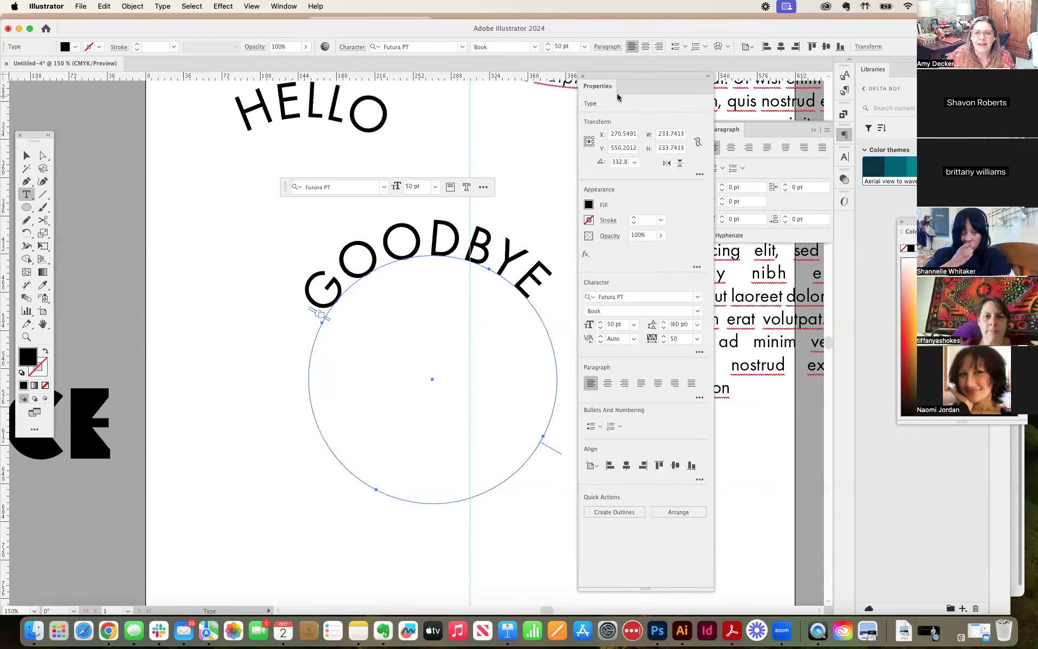
# Step: Select the word GOODBYE on the circle and reset the contextual task bar's position
pyautogui.click(384, 187)
pyautogui.click(385, 187)
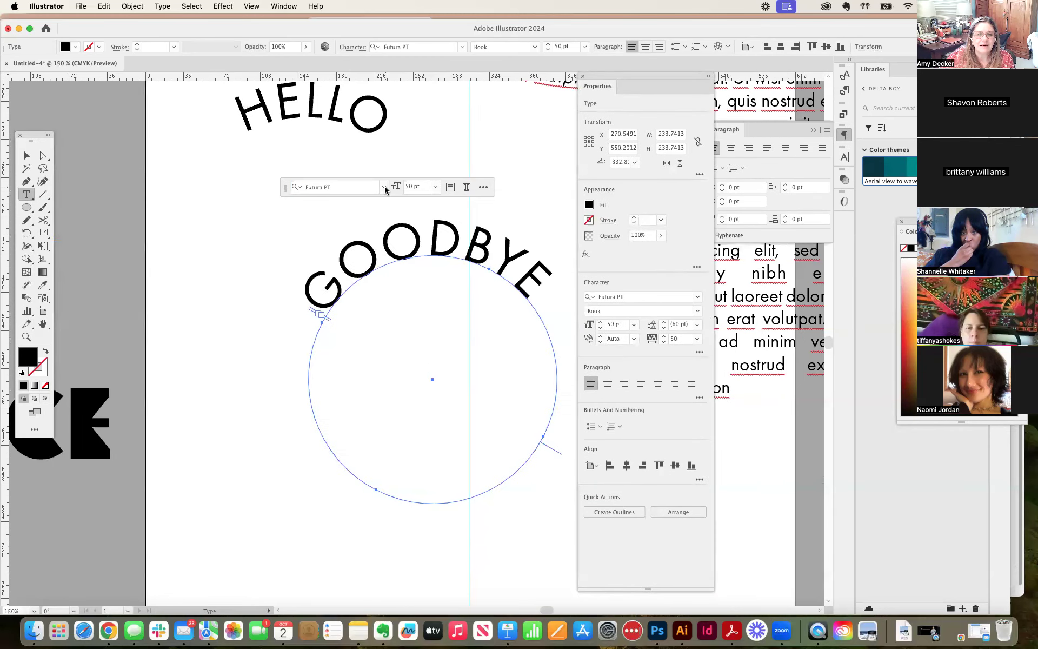
pyautogui.doubleClick(445, 241)
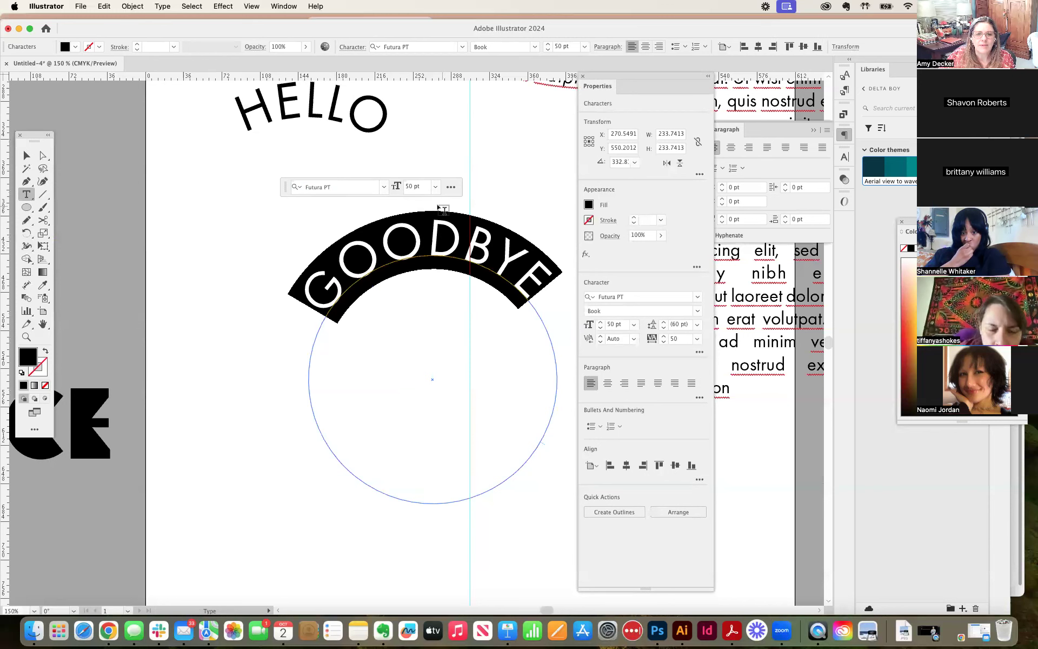
pyautogui.click(450, 188)
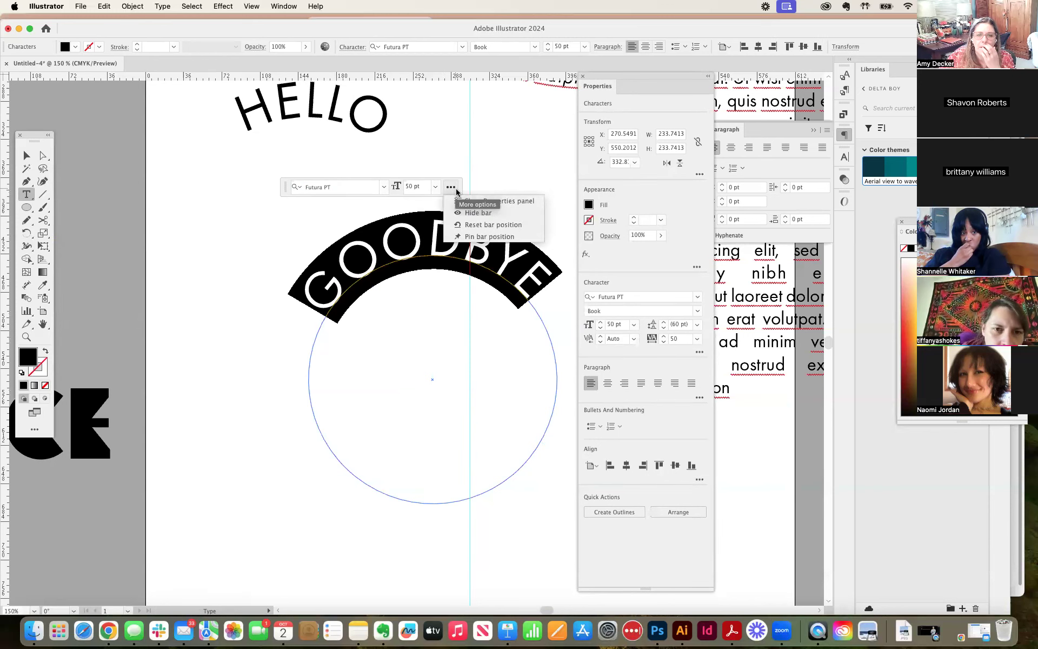
pyautogui.click(475, 226)
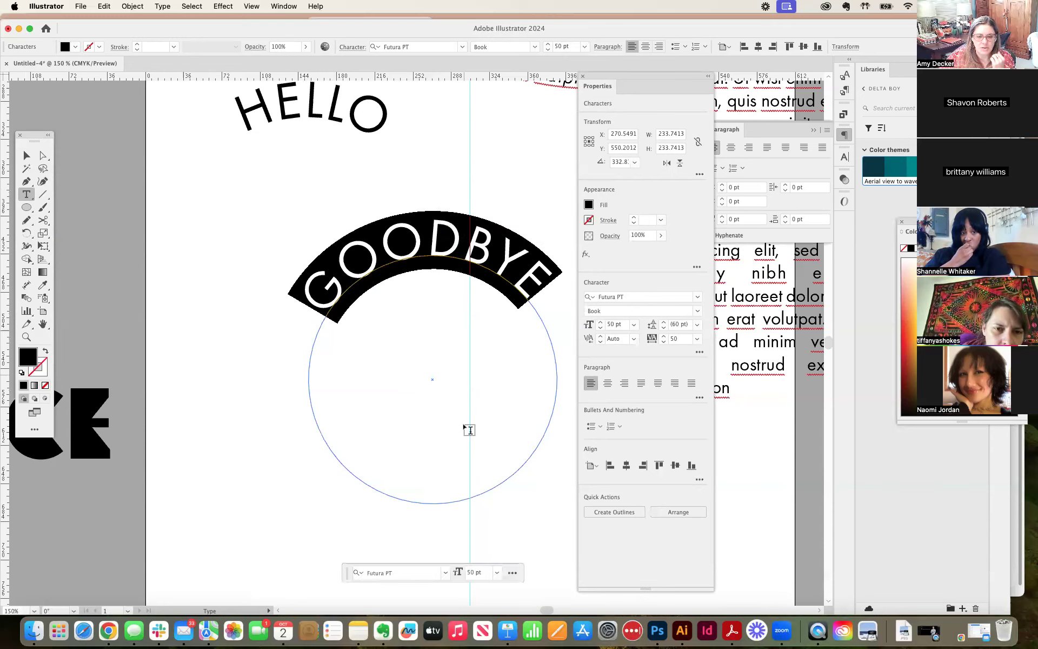
# Step: Examine the contextual task bar's extra options and the arrange action for the selected GOODBYE text
pyautogui.click(513, 573)
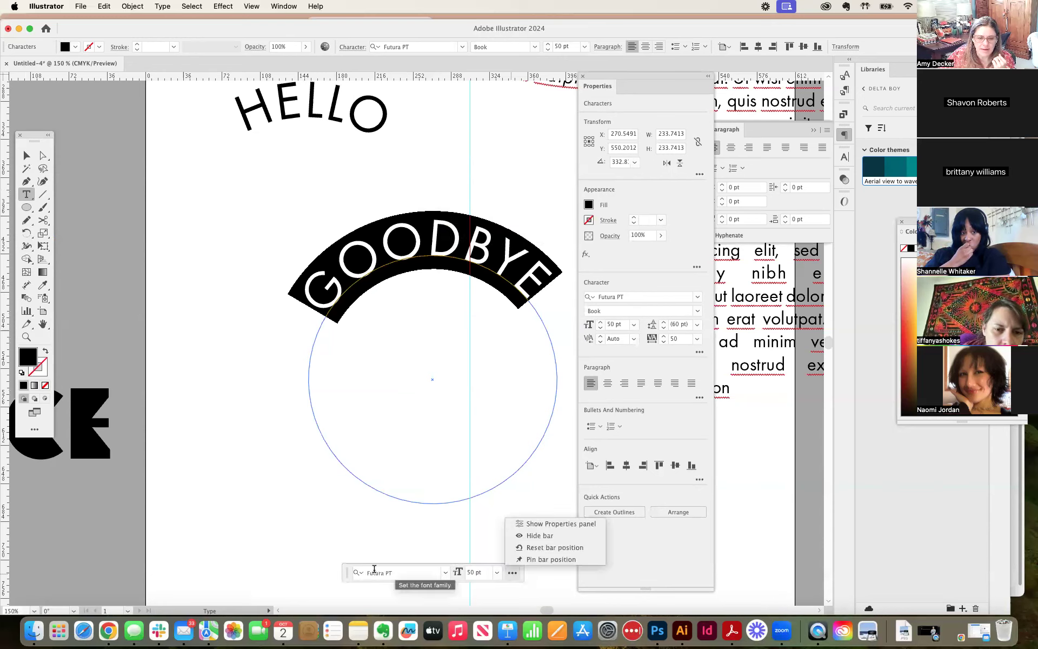
pyautogui.click(345, 578)
pyautogui.click(512, 572)
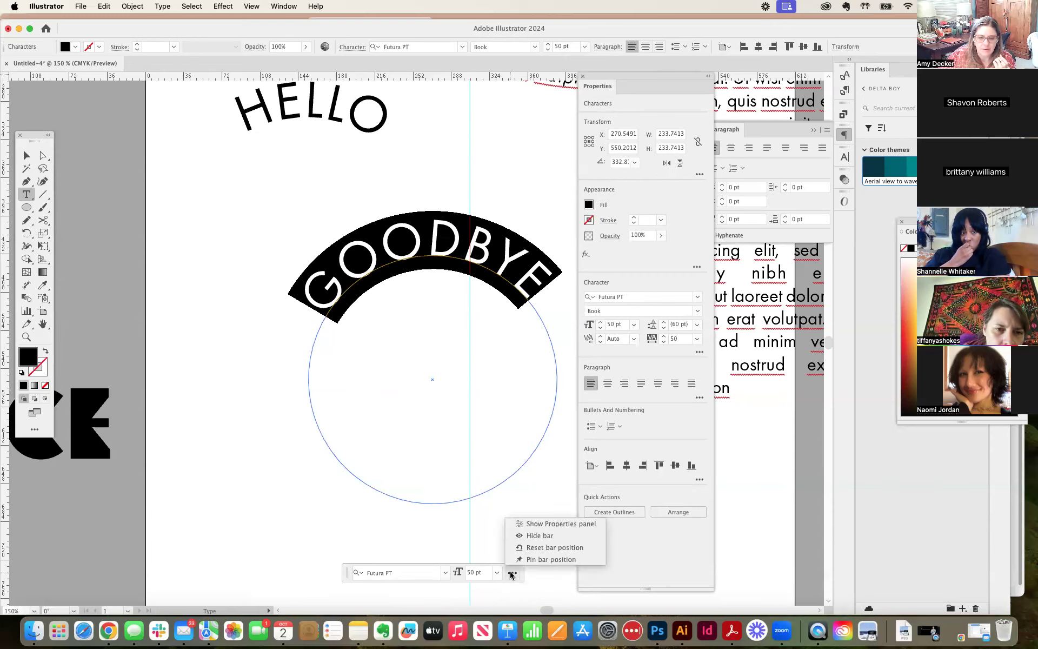
pyautogui.click(526, 549)
pyautogui.click(512, 569)
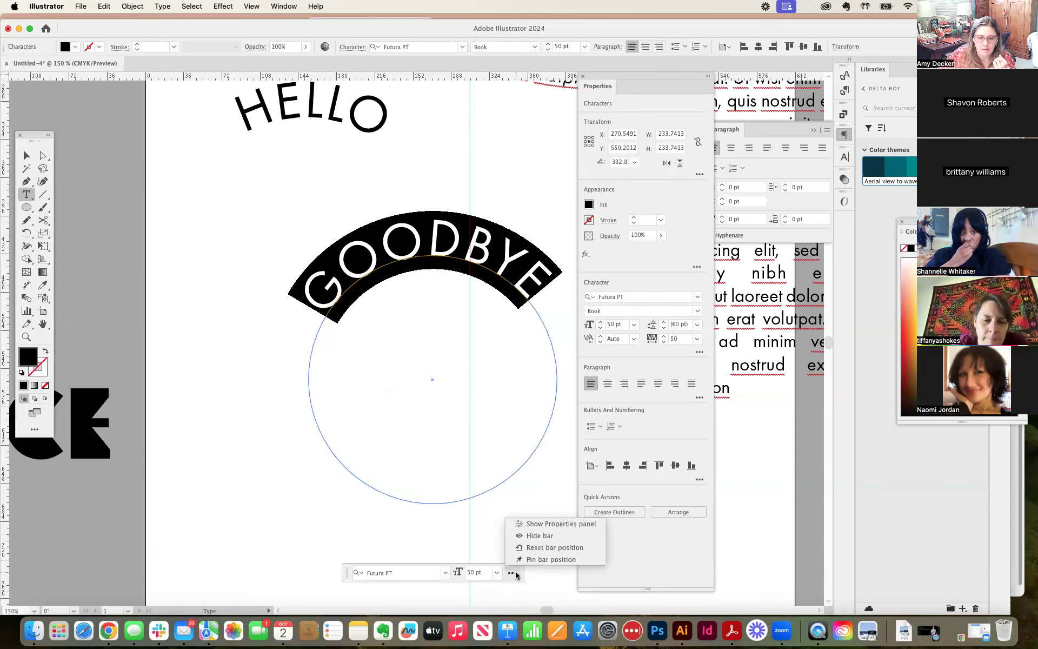
pyautogui.click(349, 574)
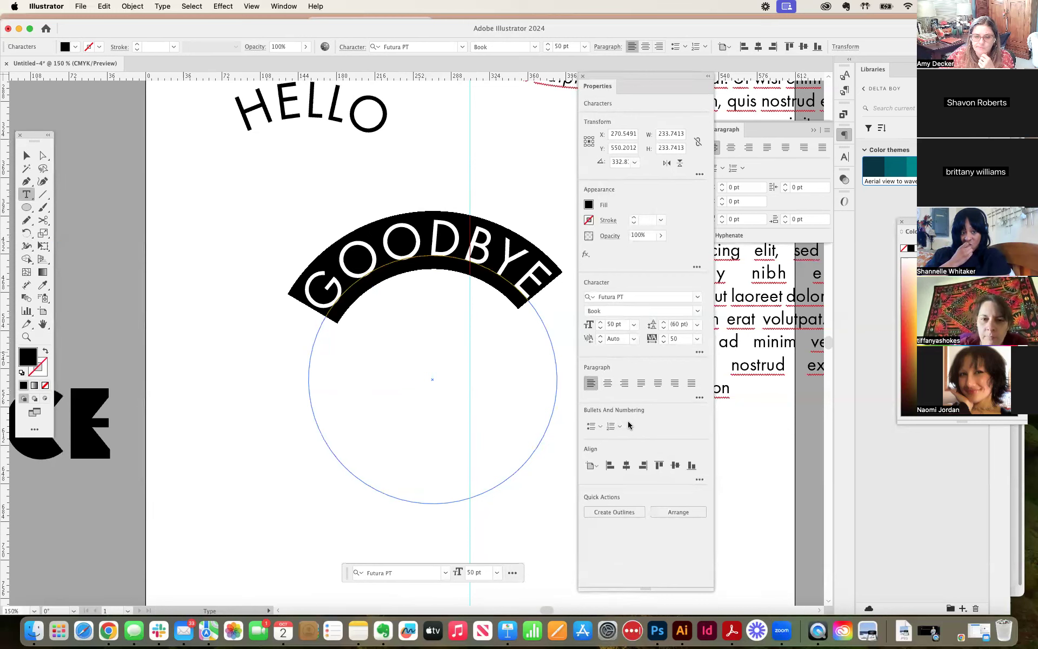
pyautogui.click(679, 509)
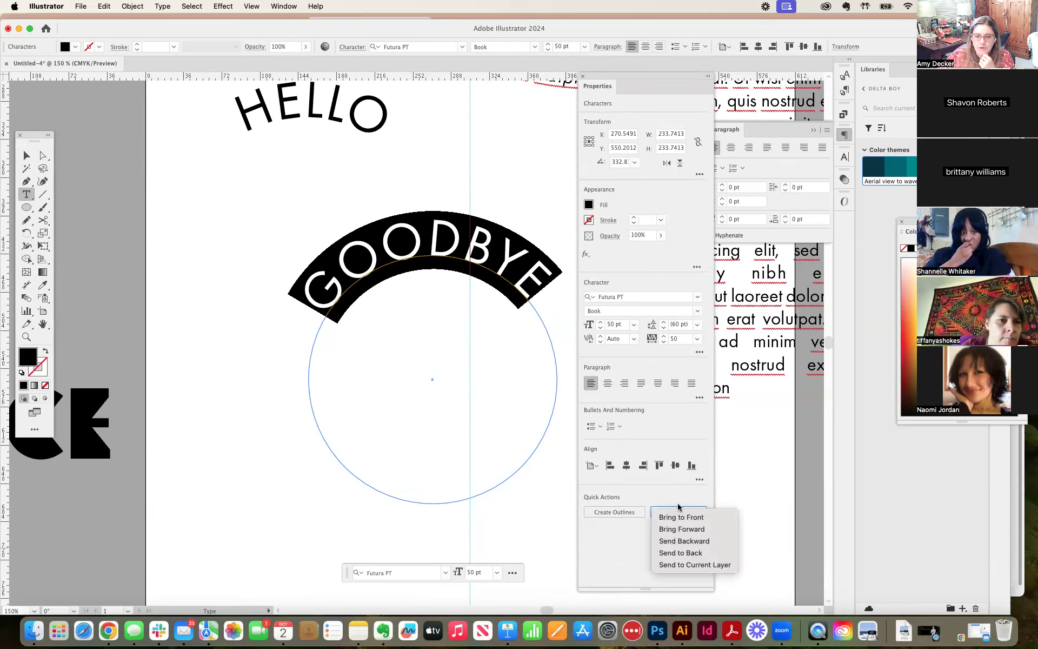
pyautogui.click(512, 572)
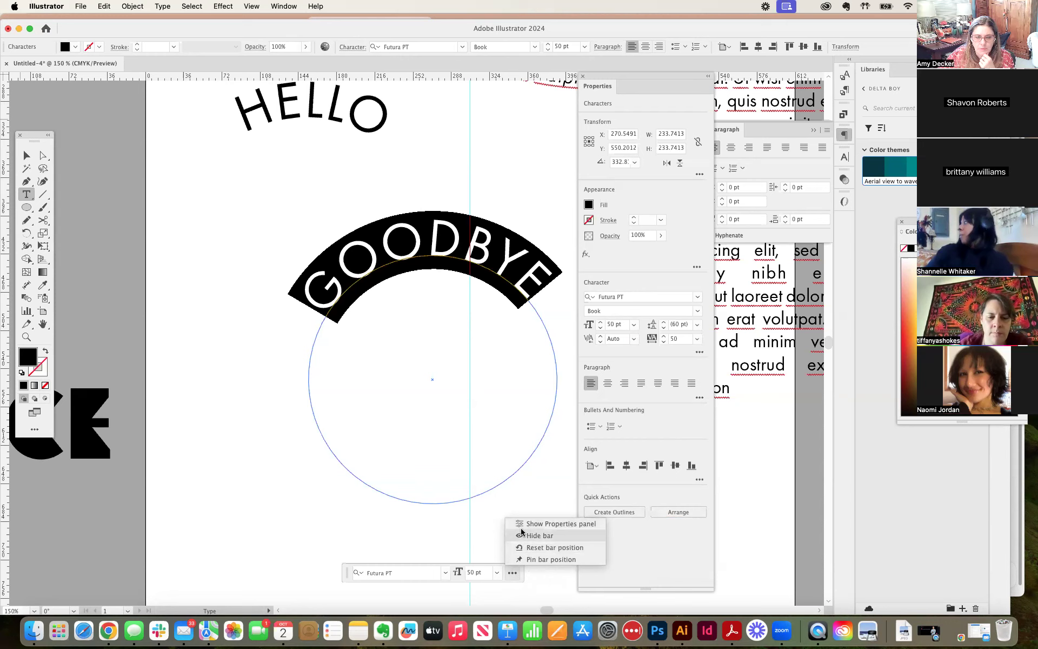
pyautogui.click(439, 575)
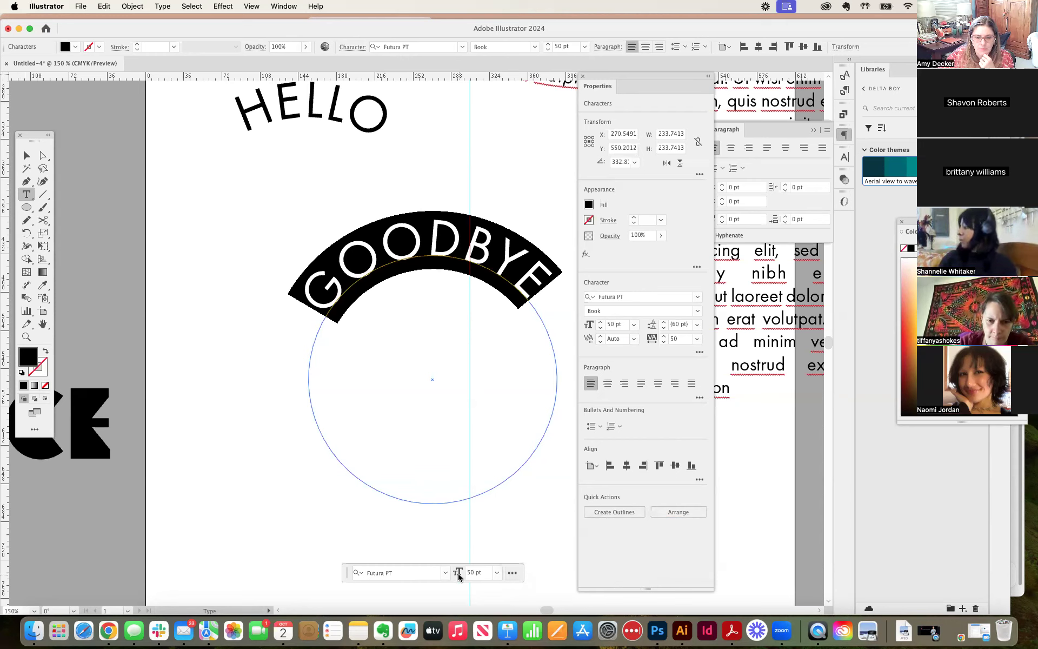
# Step: Move the whole GOODBYE circle text slightly up and to the left with the Direct Selection tool
pyautogui.click(43, 155)
pyautogui.click(407, 213)
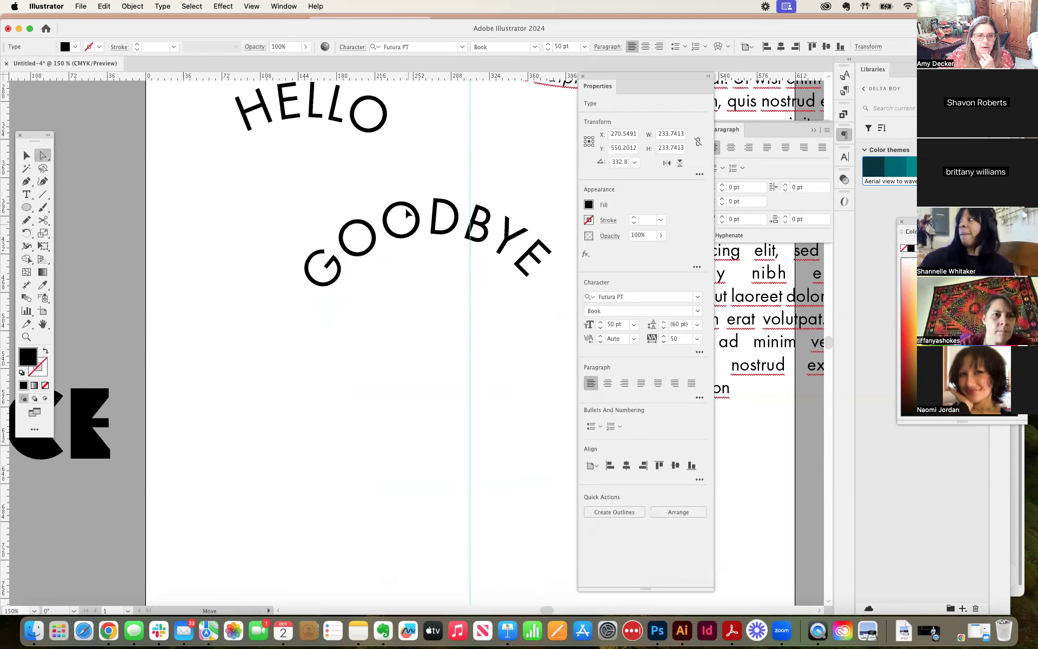
pyautogui.moveTo(408, 213); pyautogui.dragTo(392, 215)
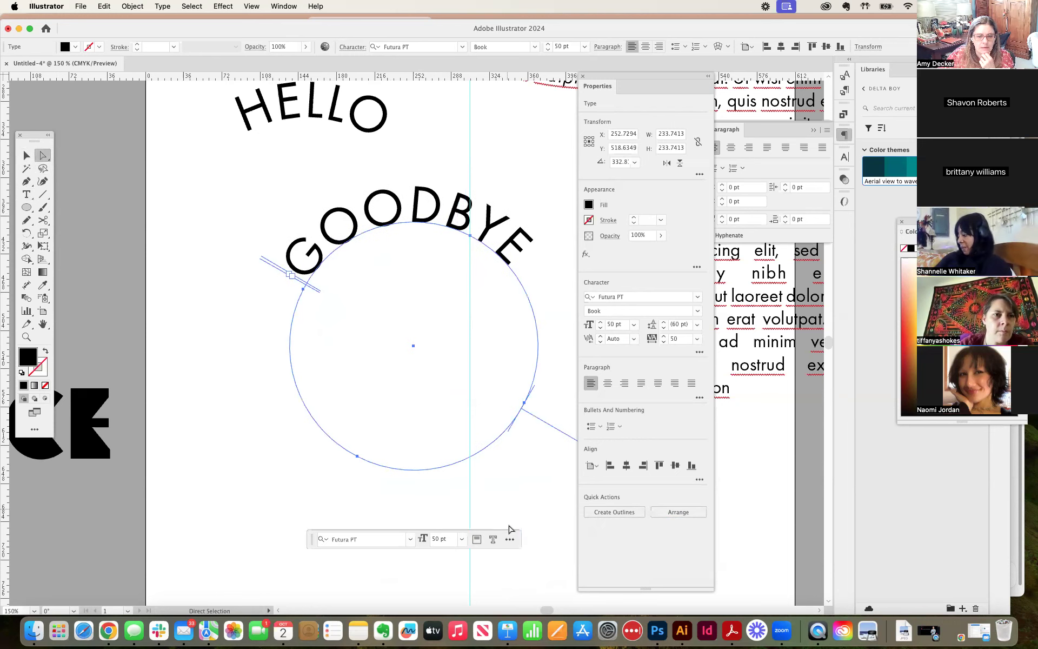
# Step: Try converting the GOODBYE circle text to outlines, and undo the conversion
pyautogui.click(492, 539)
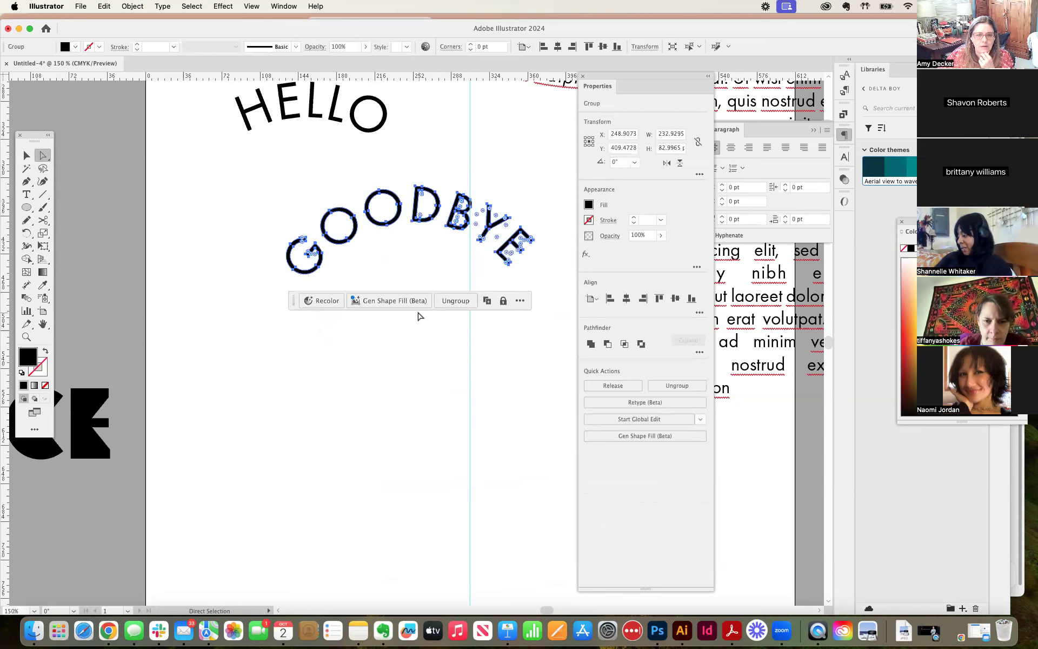
pyautogui.click(519, 301)
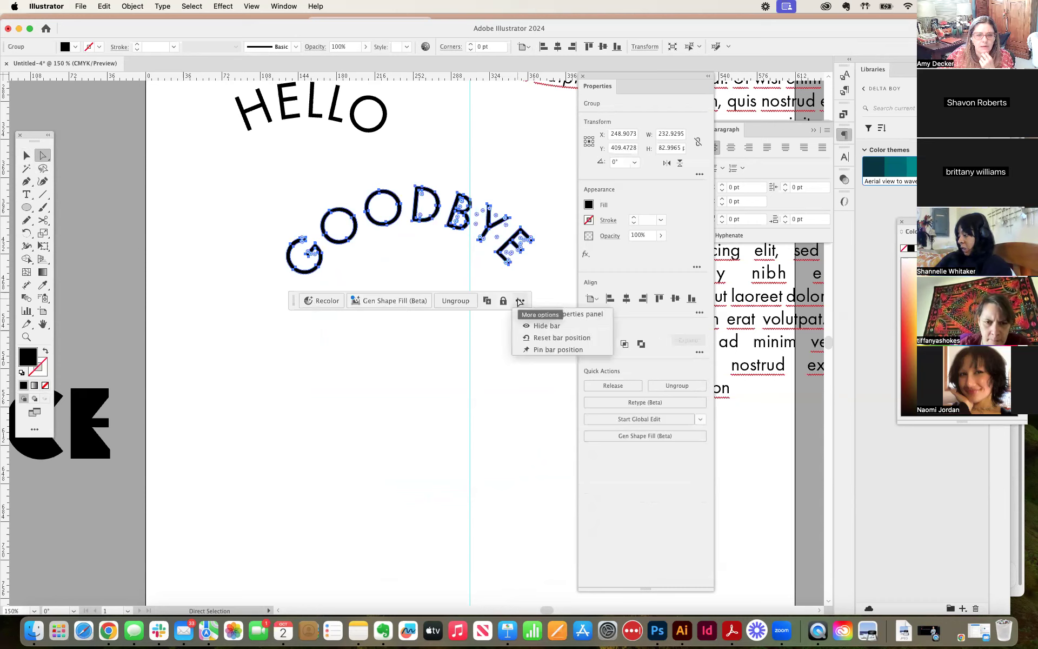
pyautogui.click(519, 300)
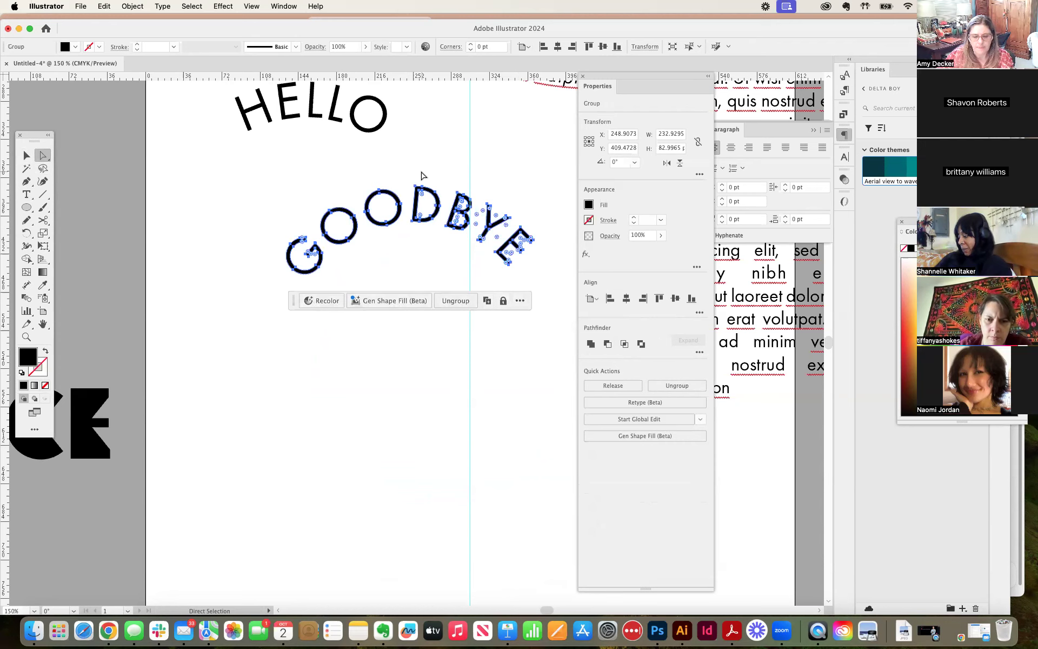
pyautogui.press('super+z')
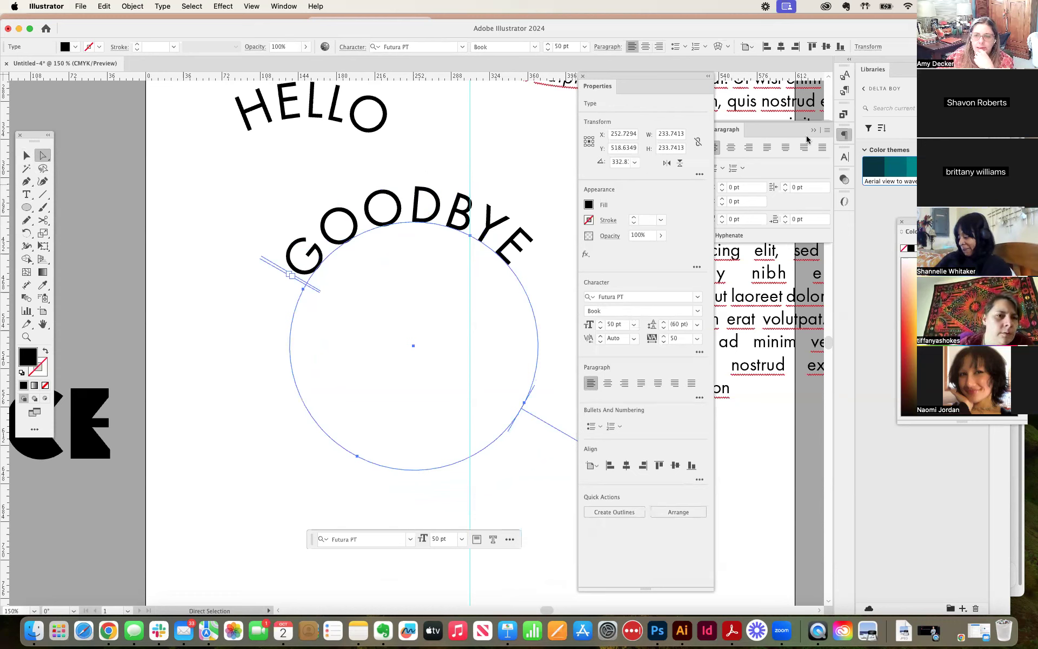
# Step: Examine the character rotation choices, additional character options, and the special character and orientation type commands for the GOODBYE circle text
pyautogui.click(846, 158)
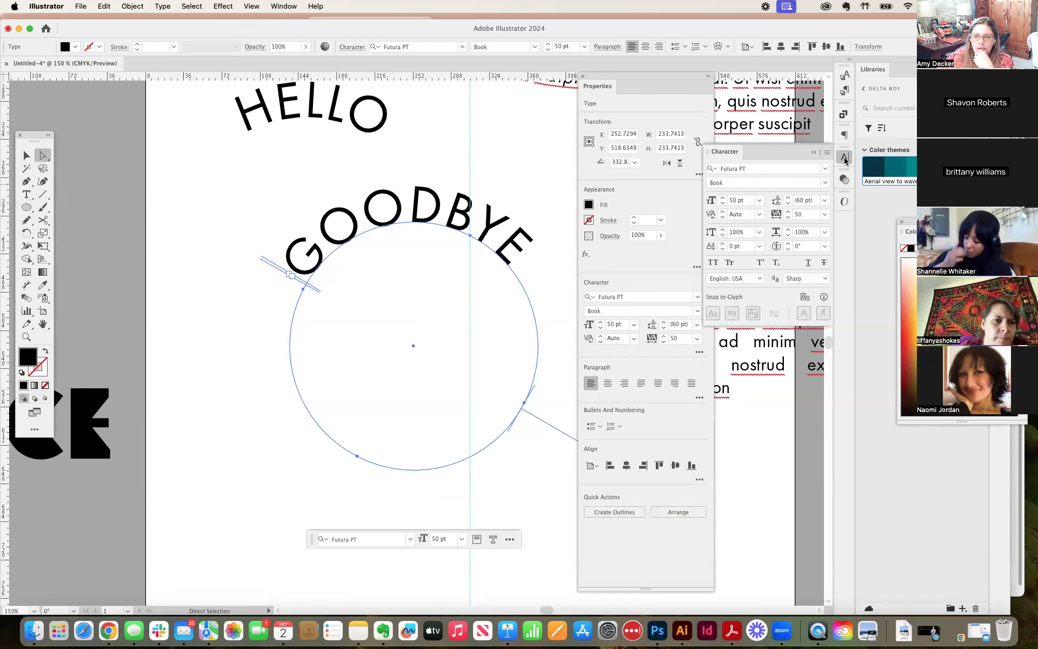
pyautogui.click(825, 247)
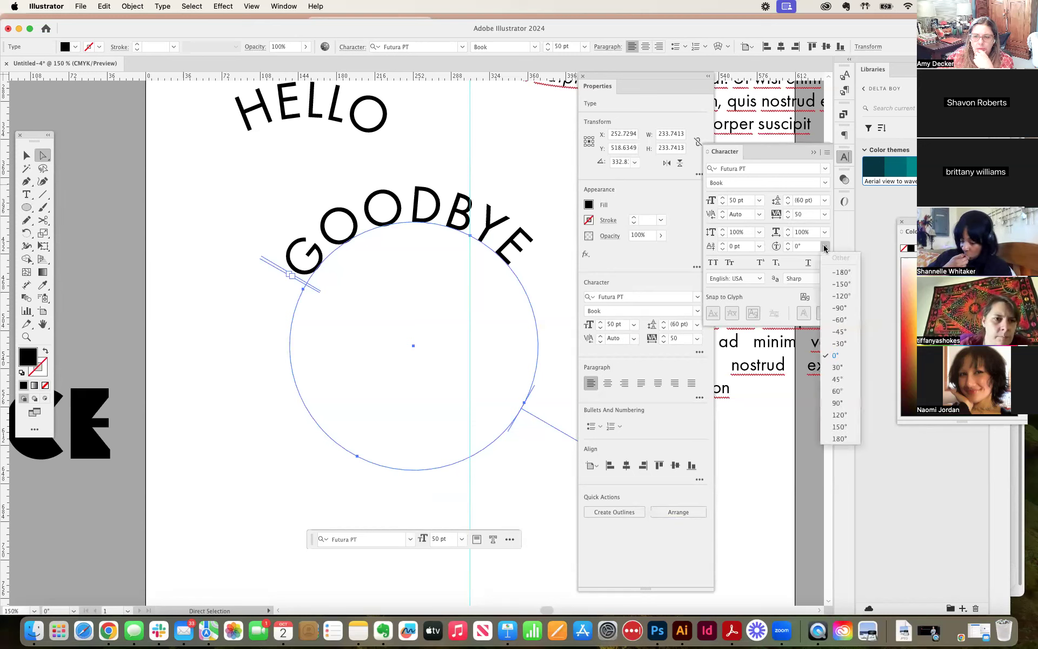
pyautogui.click(826, 247)
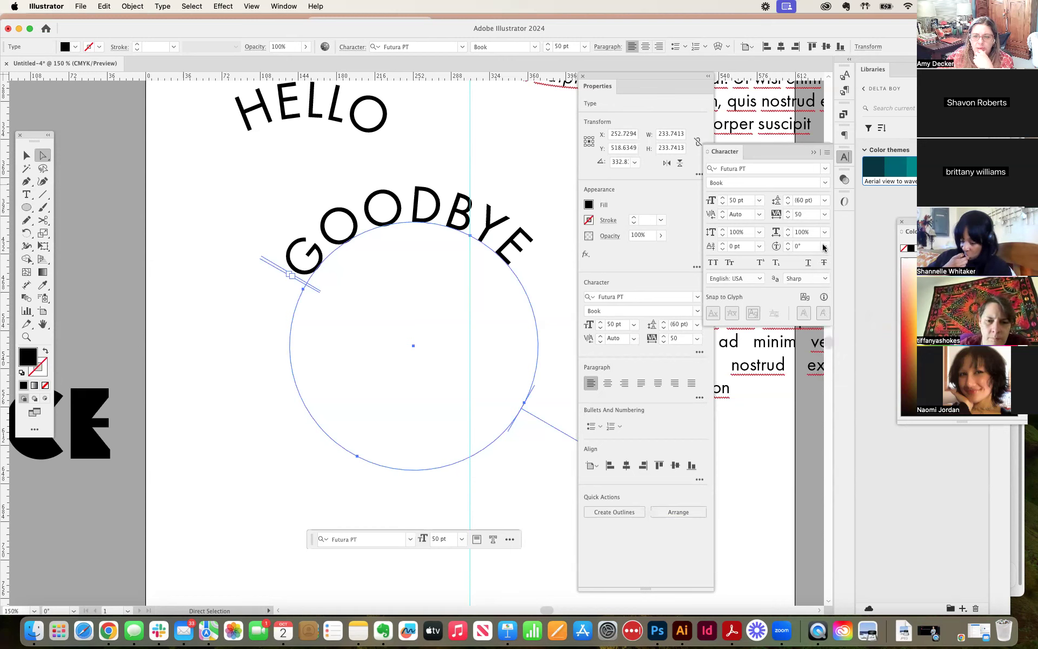
pyautogui.click(827, 154)
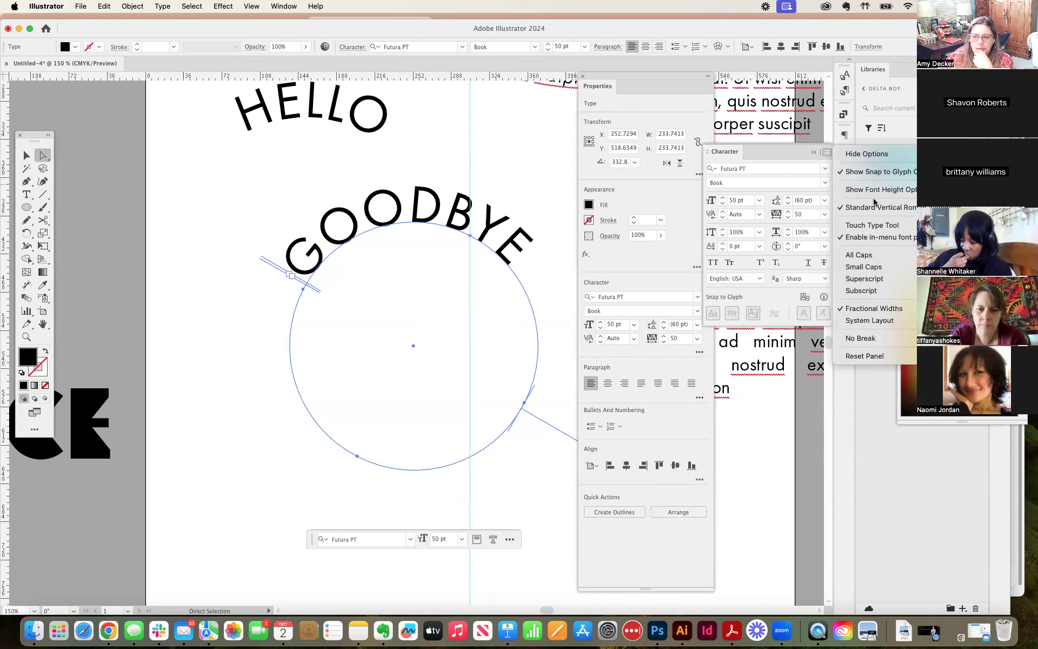
pyautogui.click(535, 198)
pyautogui.click(163, 6)
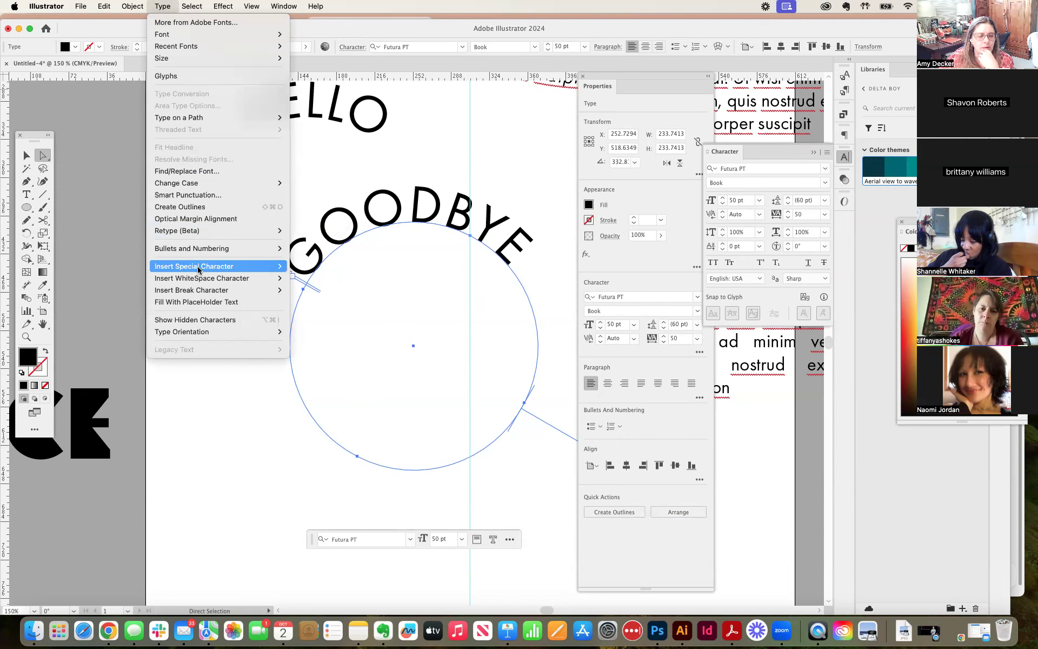
pyautogui.moveTo(198, 271)
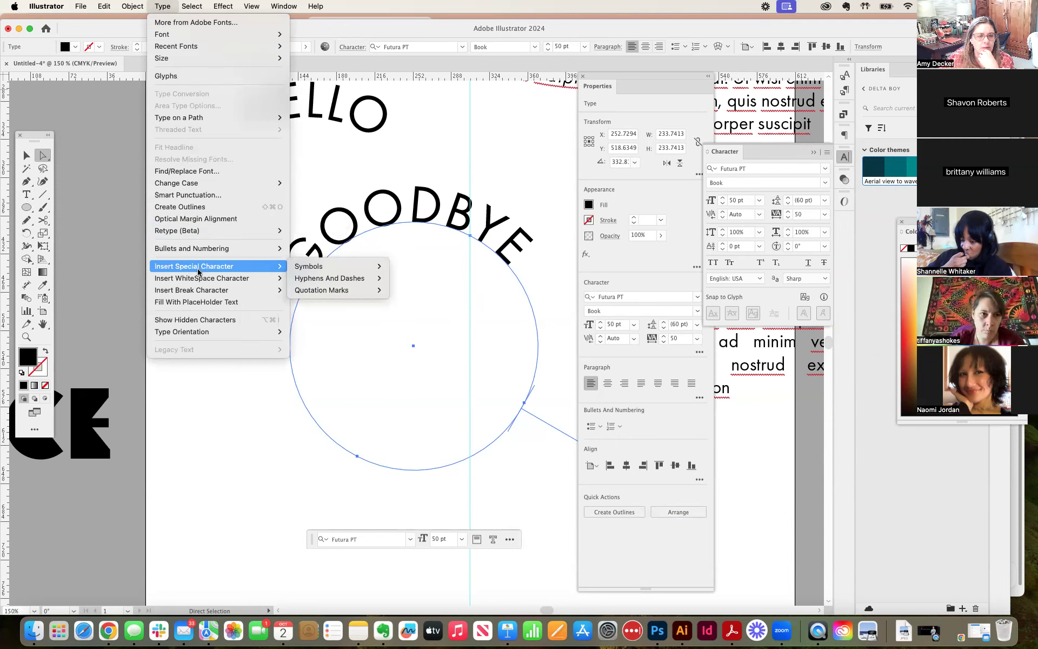
pyautogui.moveTo(215, 335)
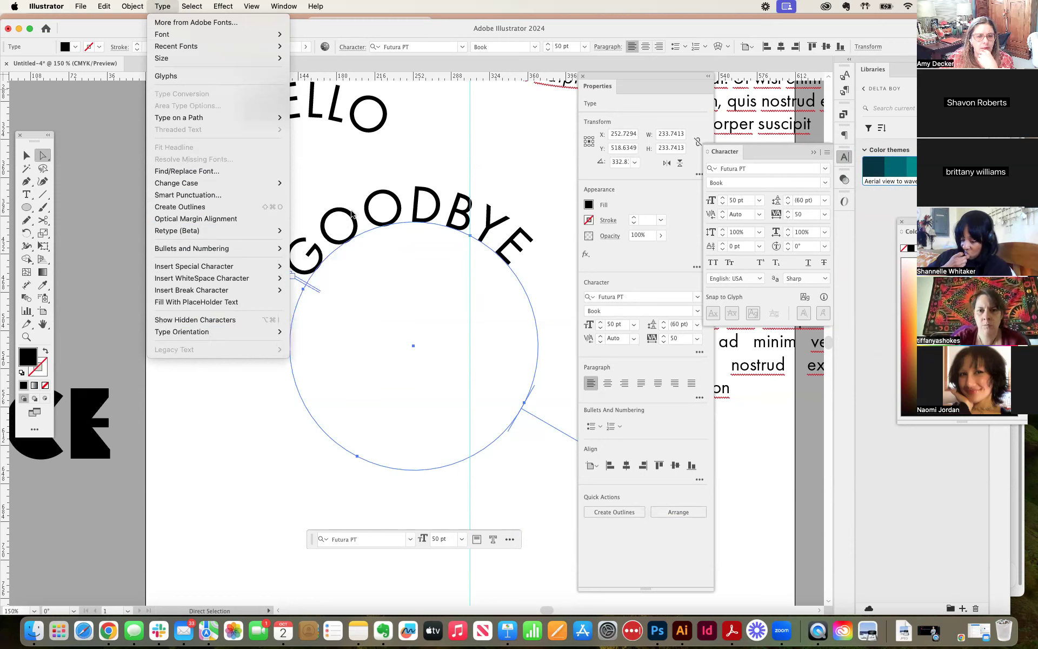
pyautogui.click(387, 164)
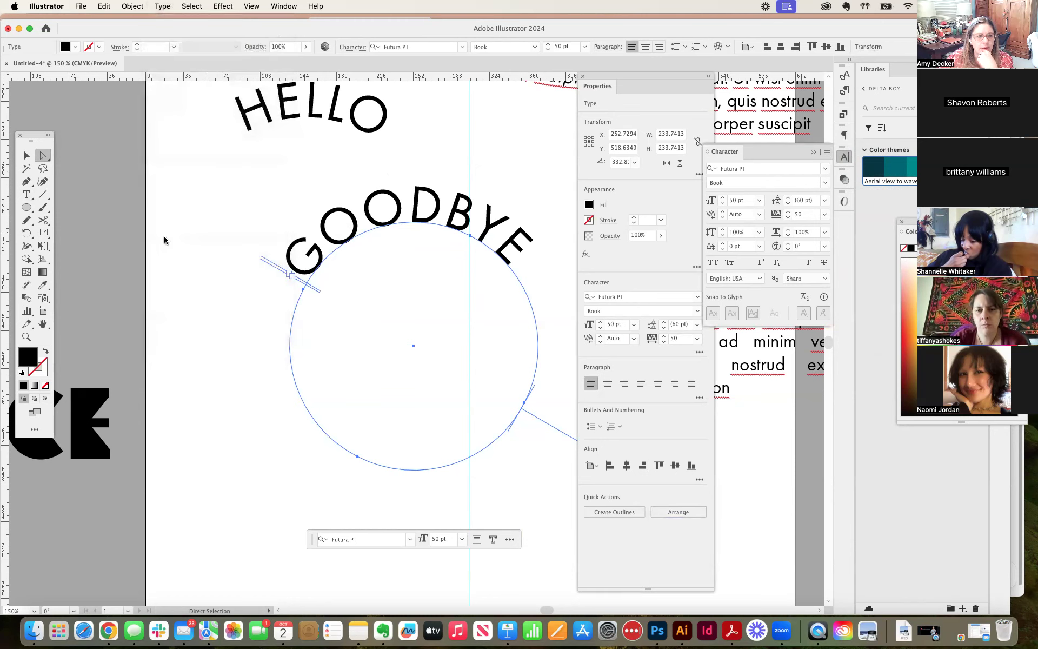
# Step: Try selecting the GOODBYE characters with the regular Type tool and with the Type on a Path tool
pyautogui.doubleClick(369, 233)
pyautogui.press('super+a')
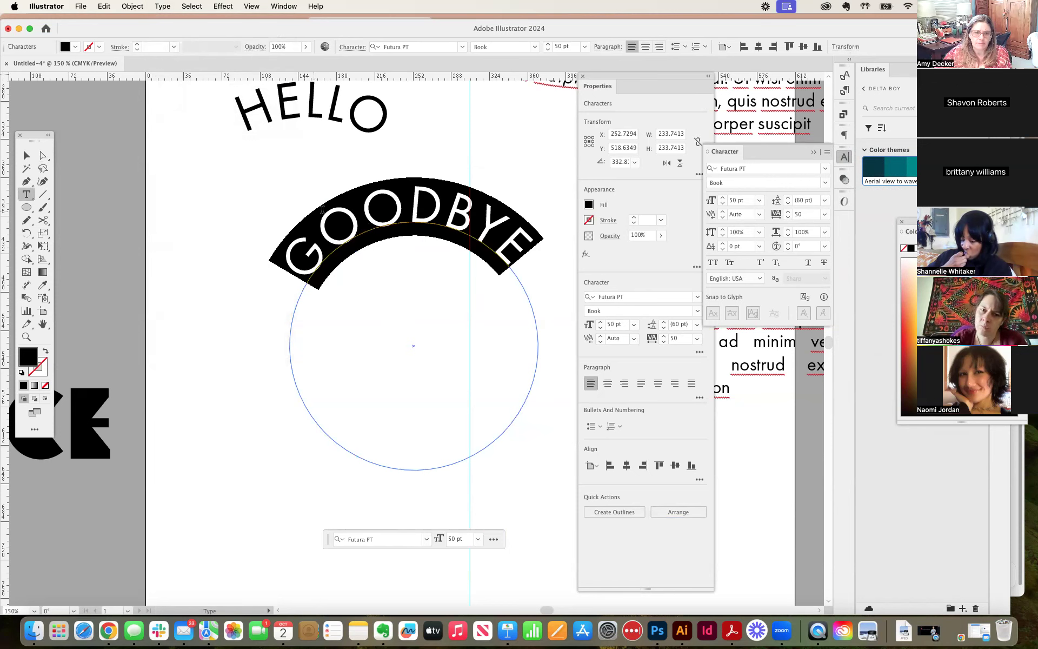
pyautogui.click(34, 199)
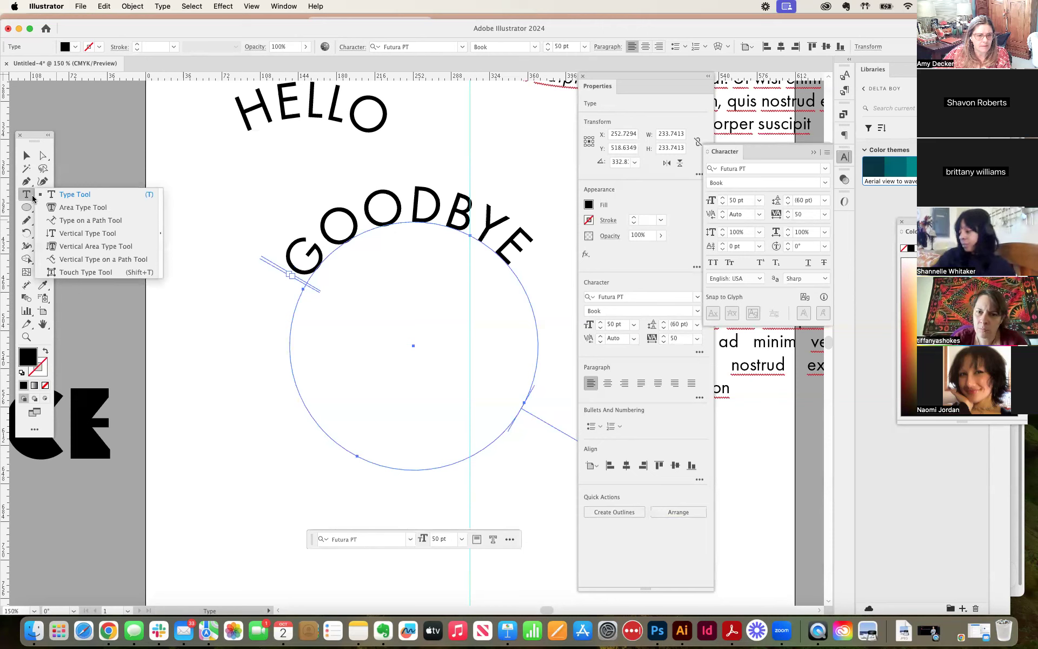
pyautogui.keyDown('alt'); pyautogui.click(33, 198); pyautogui.keyUp('alt')
pyautogui.click(32, 199)
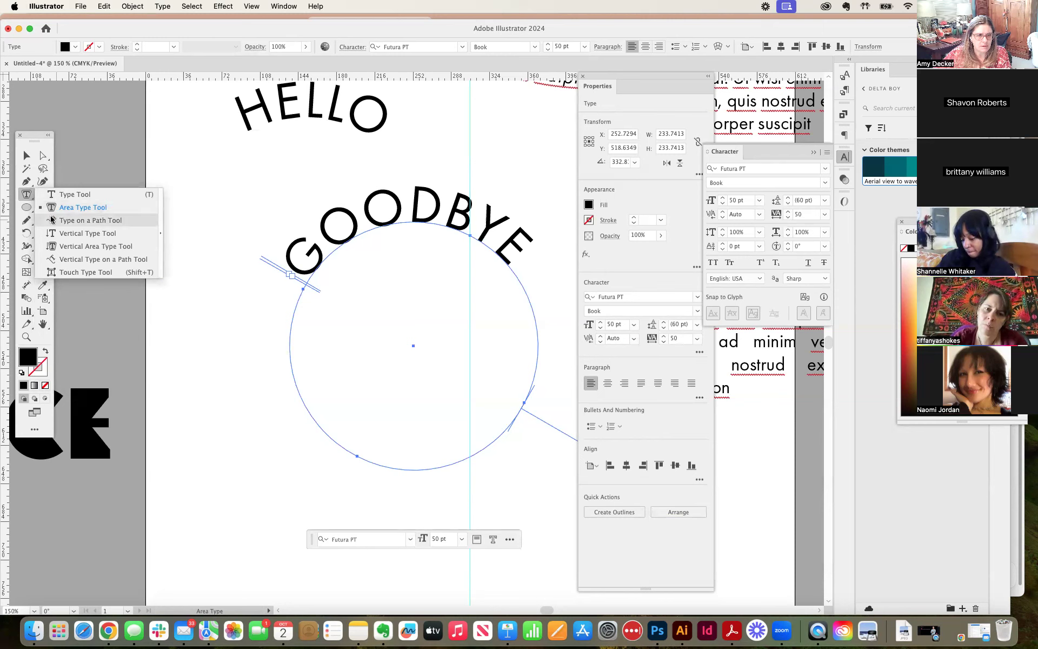
pyautogui.click(52, 219)
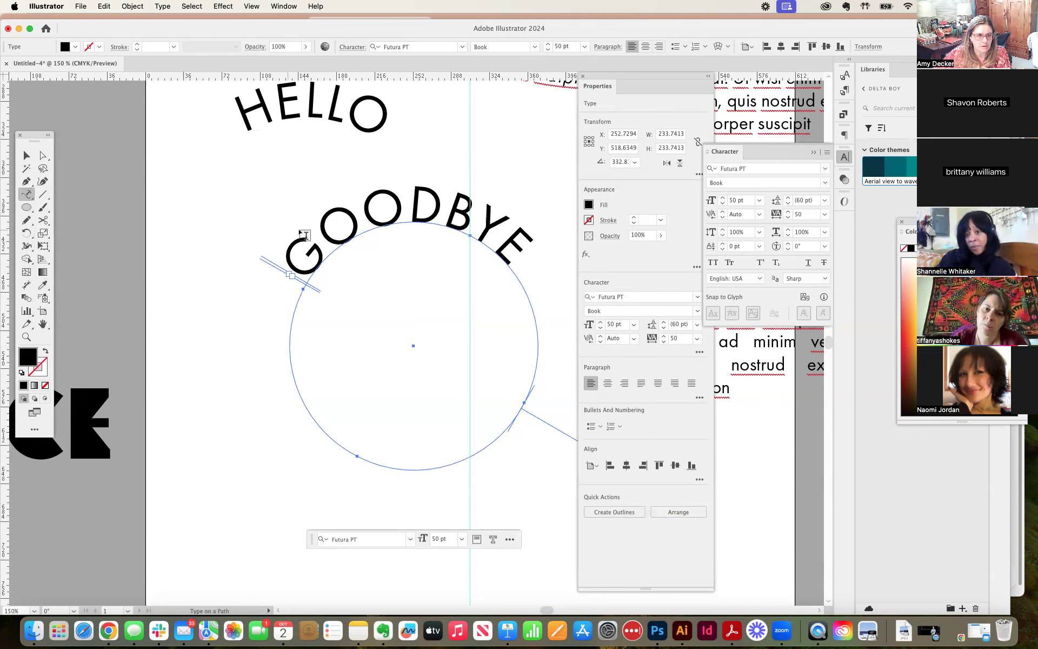
pyautogui.rightClick(340, 234)
pyautogui.click(341, 225)
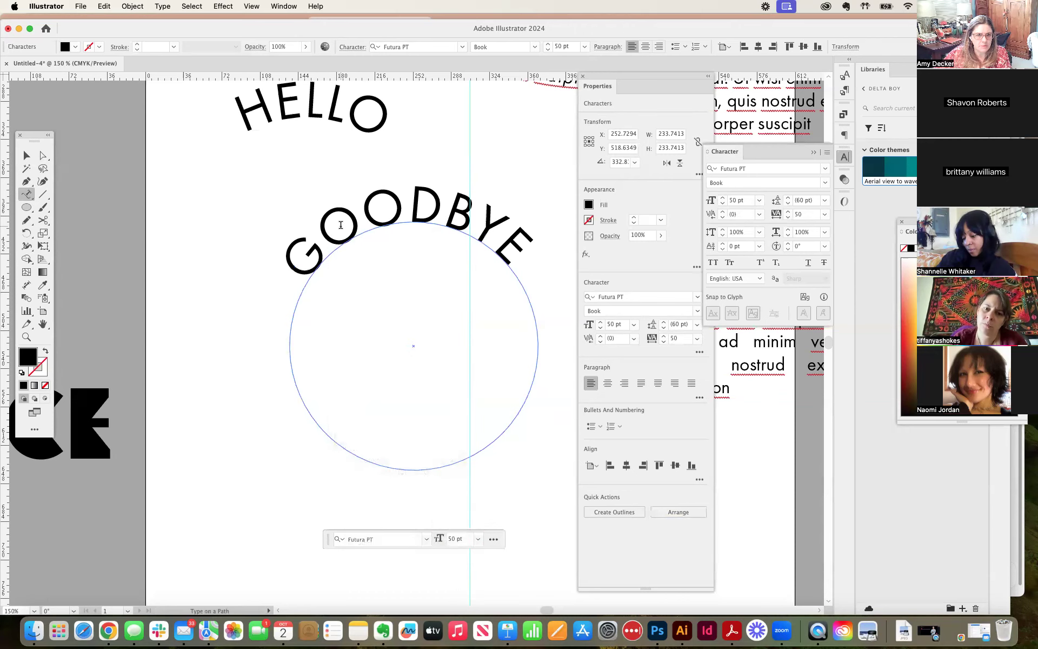
pyautogui.doubleClick(398, 217)
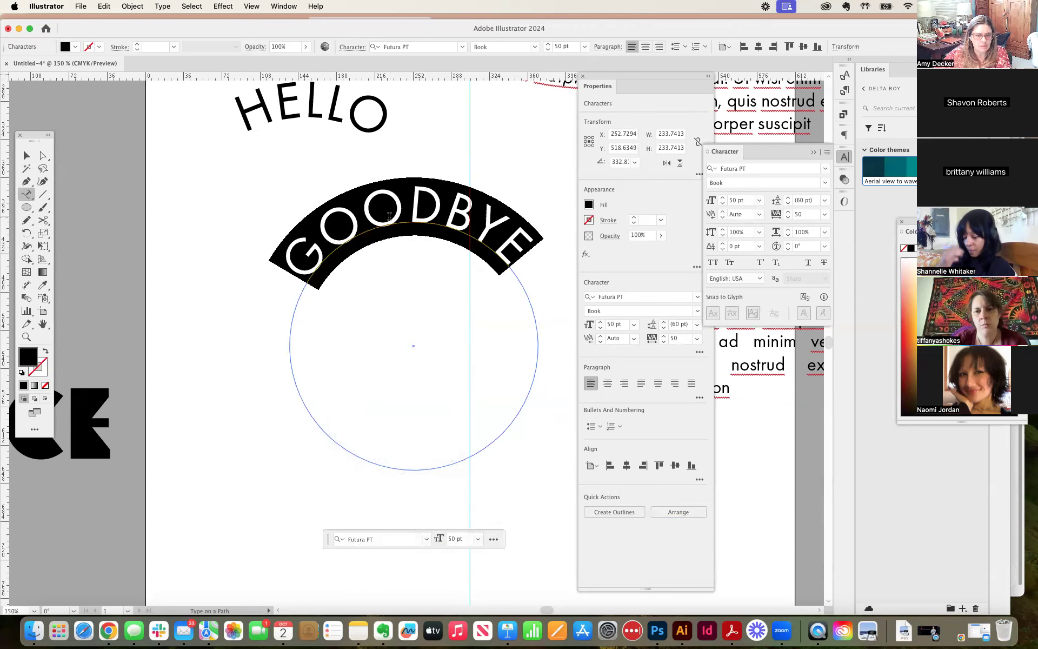
# Step: Slide GOODBYE around its circle and flip it inside so it reads upright along the lower arc
pyautogui.click(27, 156)
pyautogui.moveTo(290, 274)
pyautogui.mouseDown()
pyautogui.moveTo(283, 297)
pyautogui.moveTo(317, 411)
pyautogui.moveTo(456, 427)
pyautogui.moveTo(537, 373)
pyautogui.moveTo(411, 394)
pyautogui.moveTo(291, 216)
pyautogui.moveTo(278, 235)
pyautogui.mouseUp()
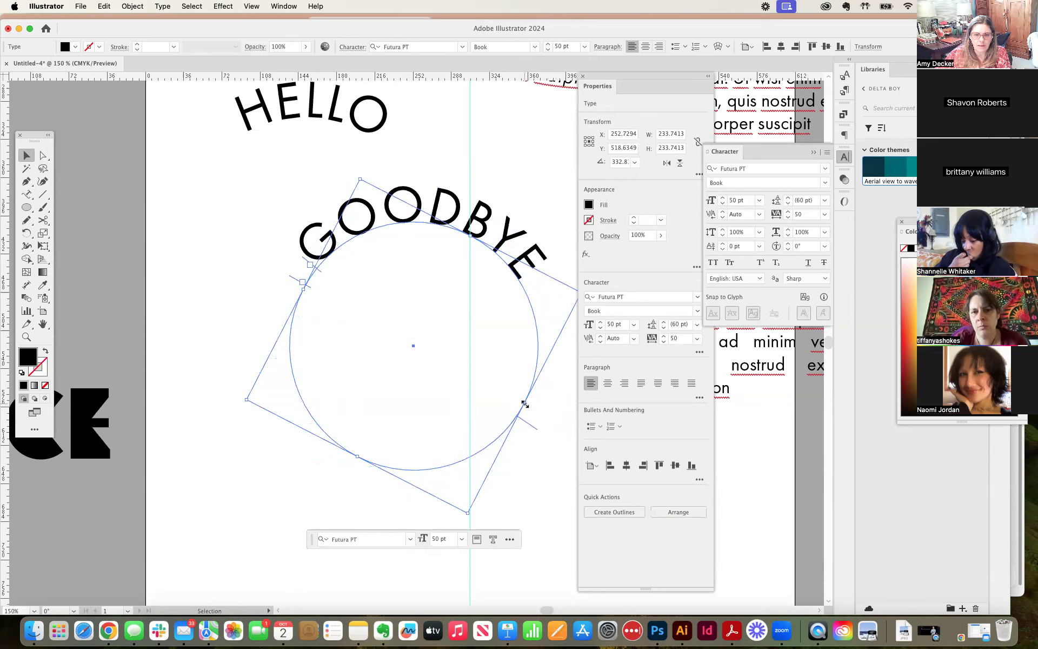
pyautogui.moveTo(526, 404); pyautogui.dragTo(517, 336)
pyautogui.press('super+z')
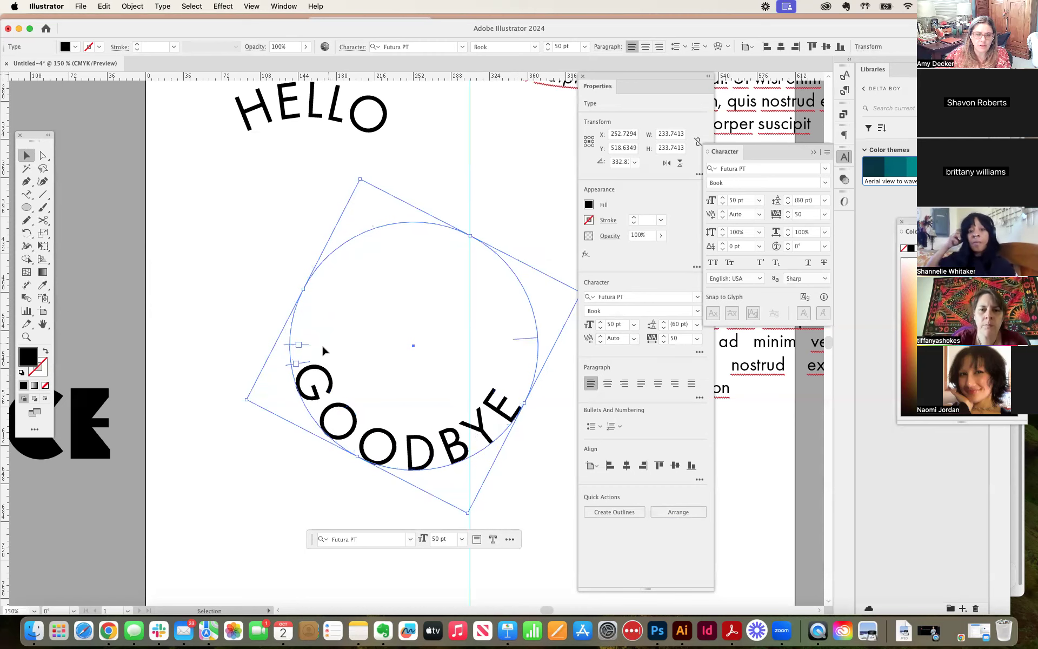
pyautogui.moveTo(303, 319); pyautogui.dragTo(305, 325)
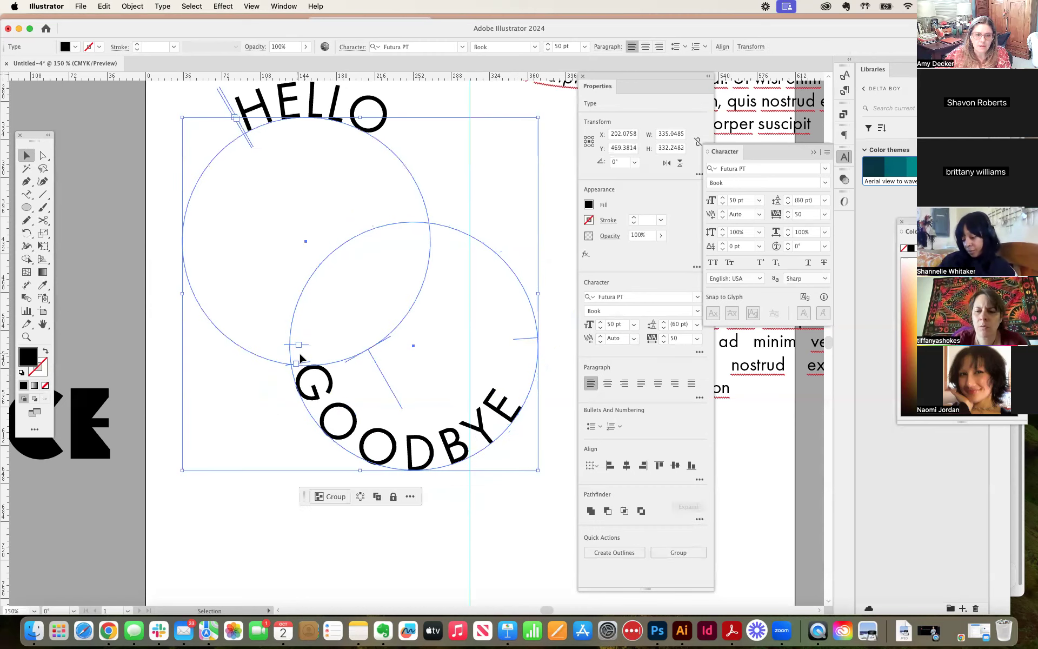
pyautogui.click(372, 361)
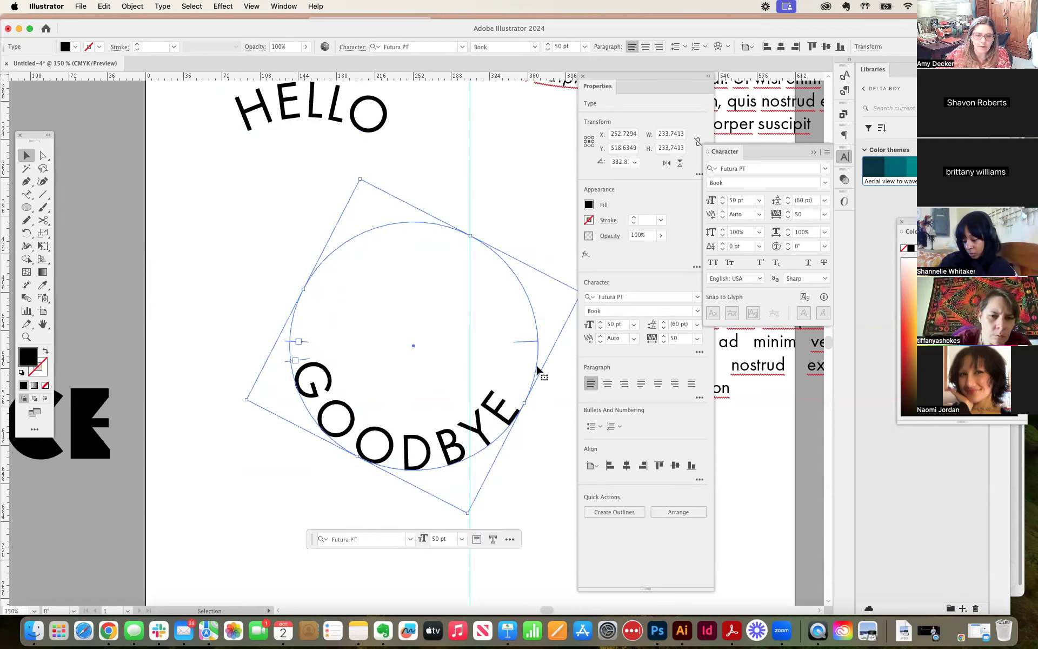
pyautogui.moveTo(527, 337)
pyautogui.mouseDown()
pyautogui.moveTo(524, 312)
pyautogui.moveTo(531, 347)
pyautogui.mouseUp()
# Step: Move the HELLO circle text onto the GOODBYE circle so the two circles overlap, with HELLO above GOODBYE
pyautogui.moveTo(331, 132); pyautogui.dragTo(421, 227)
pyautogui.moveTo(316, 180); pyautogui.dragTo(482, 321)
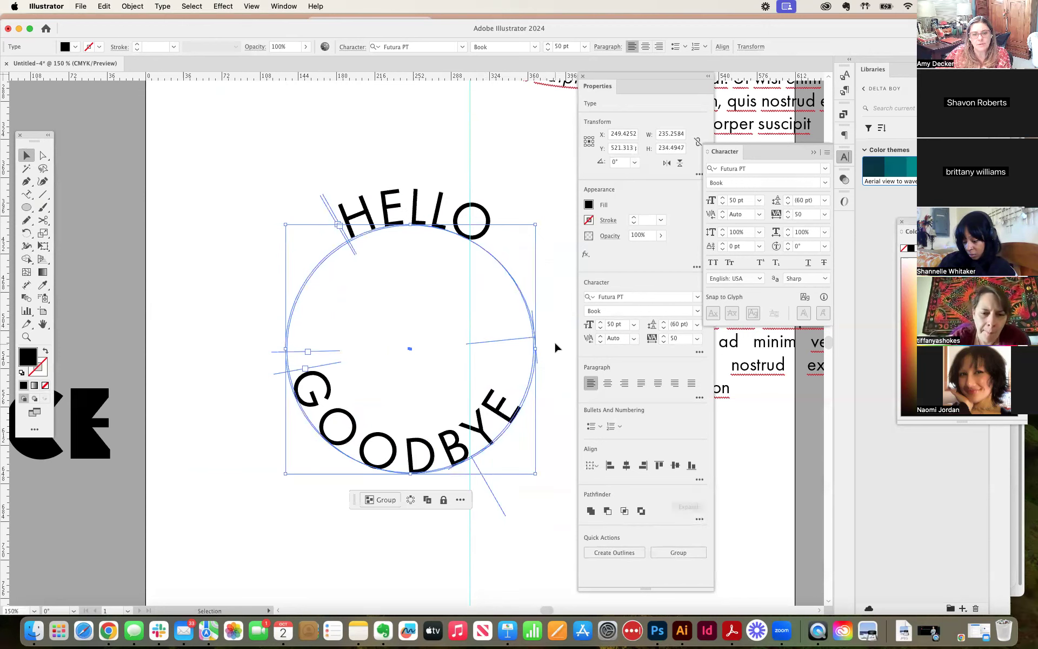
pyautogui.moveTo(541, 345); pyautogui.dragTo(541, 345)
pyautogui.click(491, 302)
# Step: Select only the GOODBYE circle text and fine-tune its position slightly to match the HELLO circle
pyautogui.click(468, 431)
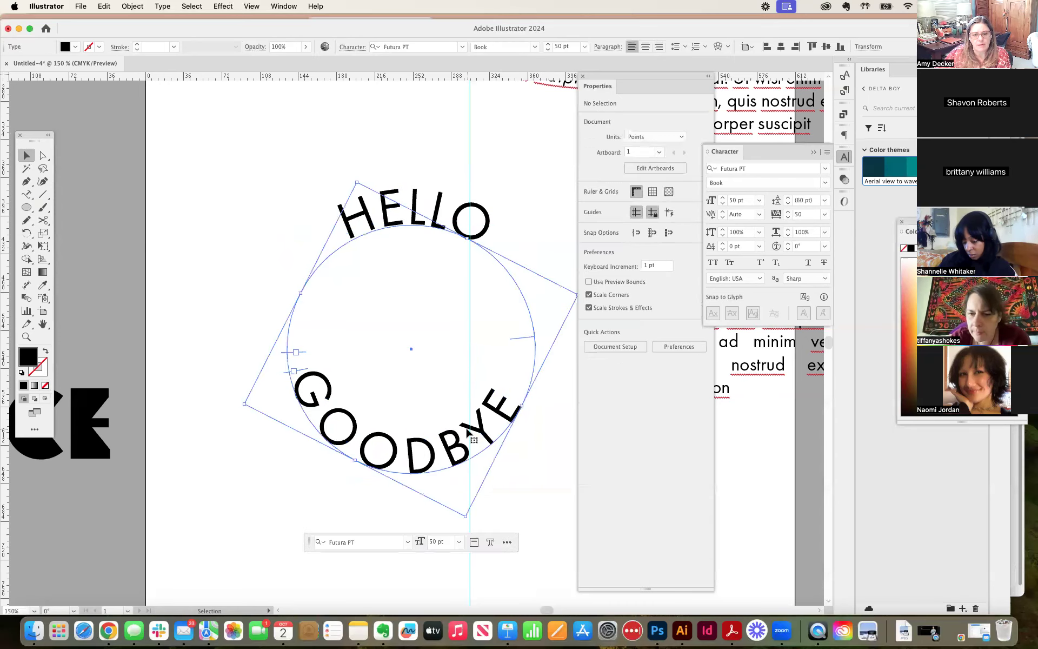
pyautogui.press('Right')
pyautogui.press('Right')
pyautogui.press('Up')
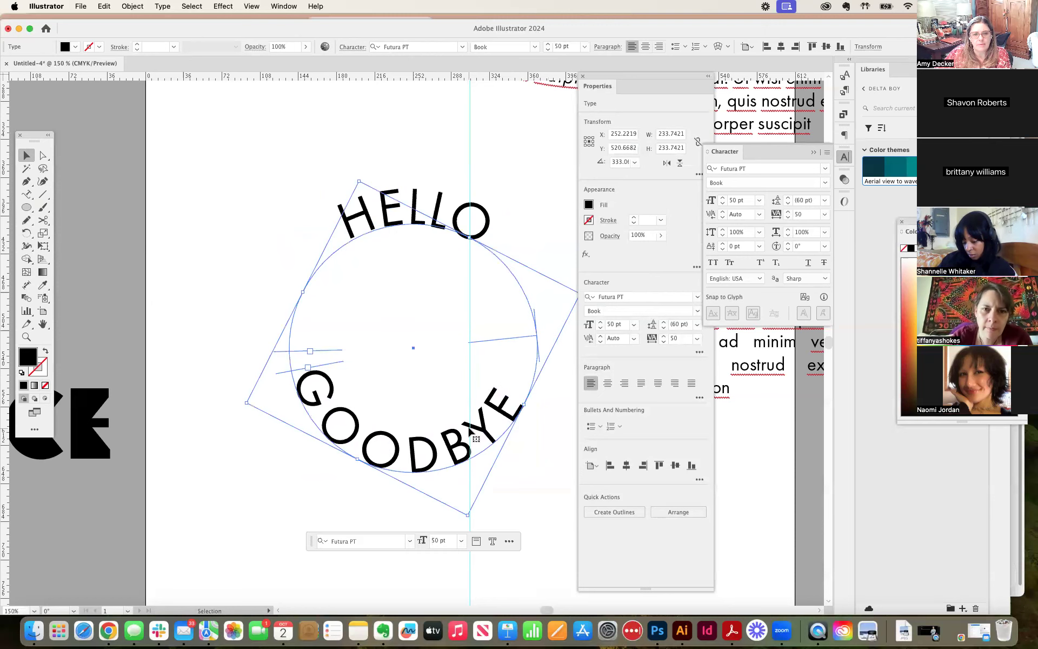
pyautogui.moveTo(469, 431); pyautogui.dragTo(466, 431)
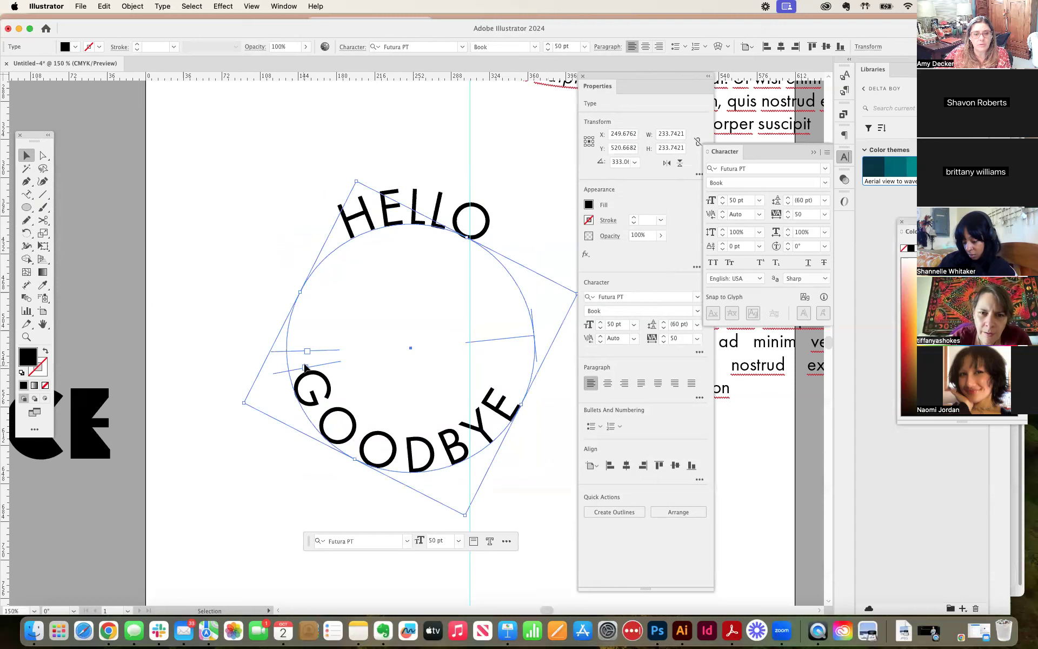
# Step: Shift the HELLO circle text slightly to the right to line up with the GOODBYE circle, and clear the selection
pyautogui.moveTo(307, 351); pyautogui.dragTo(346, 233)
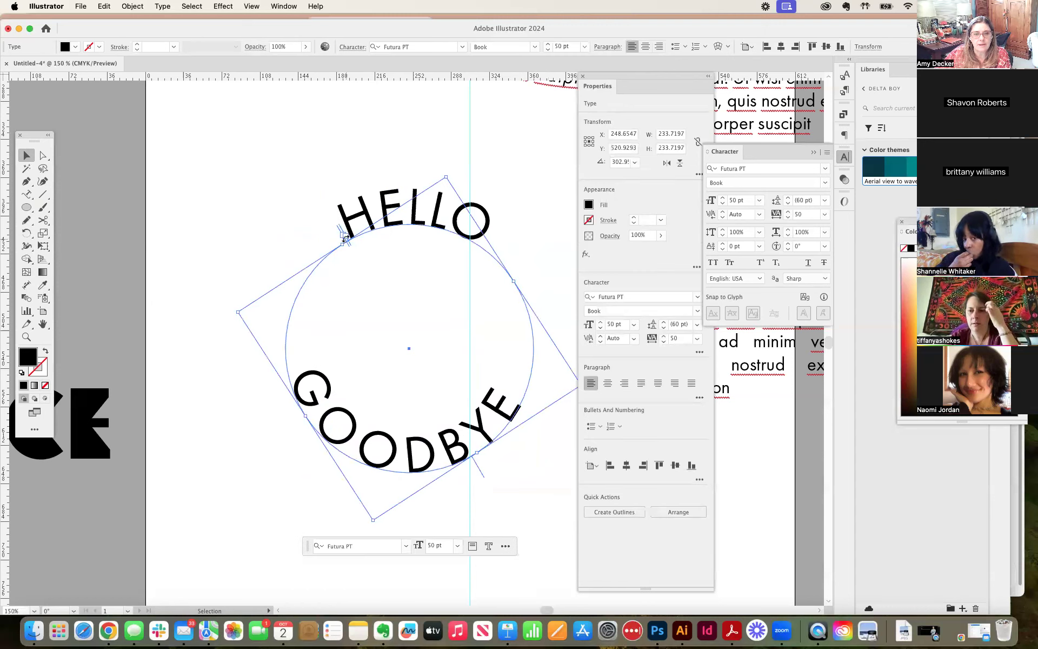
pyautogui.moveTo(345, 238); pyautogui.dragTo(344, 236)
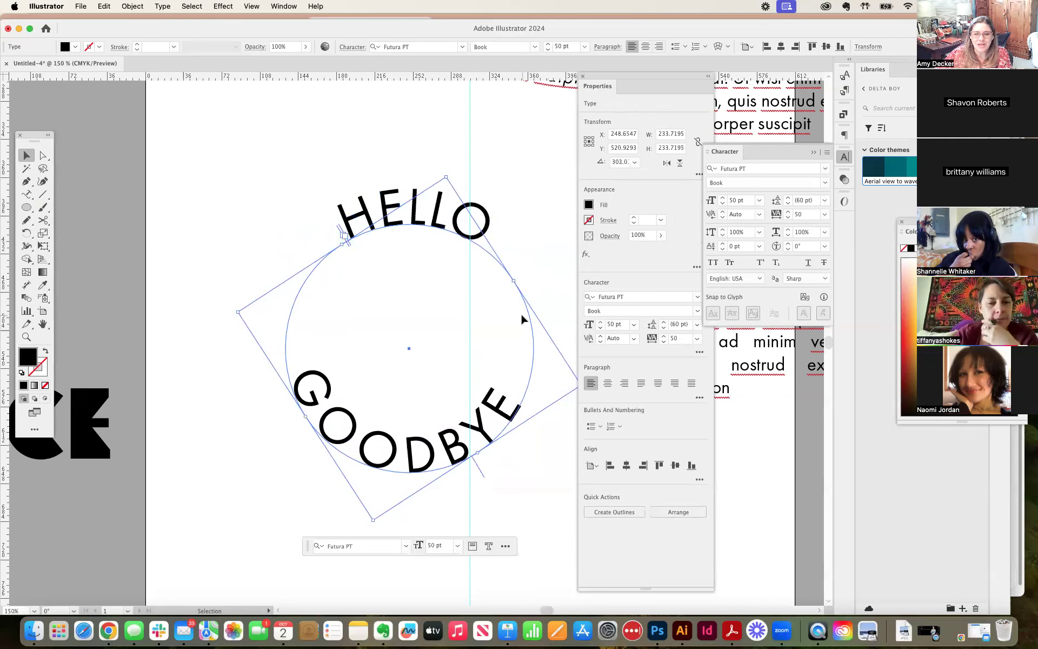
pyautogui.moveTo(532, 317); pyautogui.dragTo(532, 318)
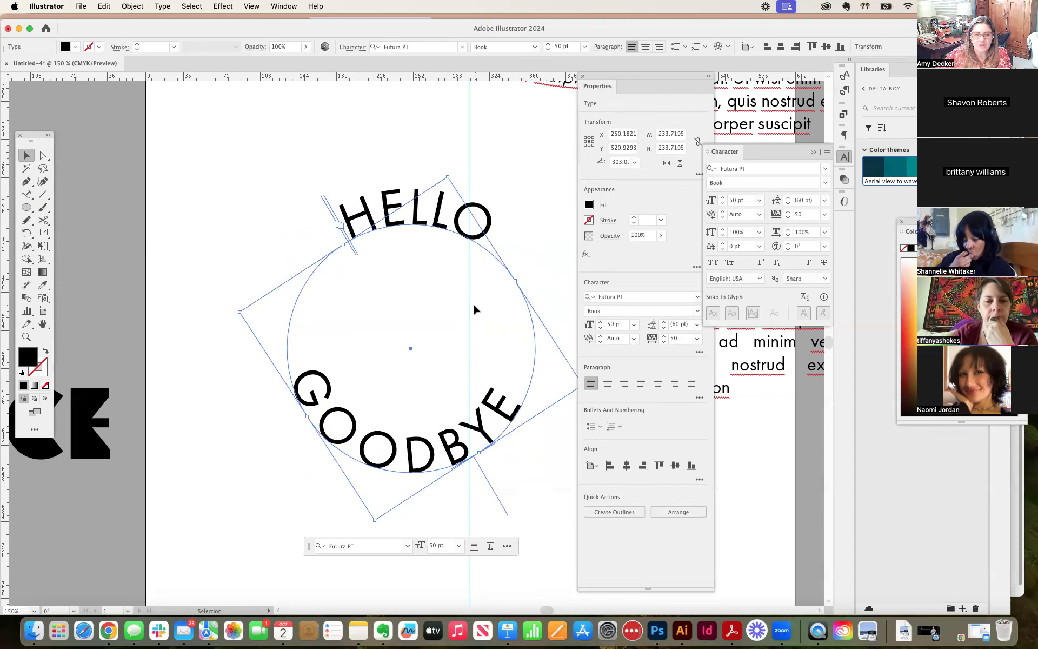
pyautogui.moveTo(478, 474); pyautogui.dragTo(449, 459)
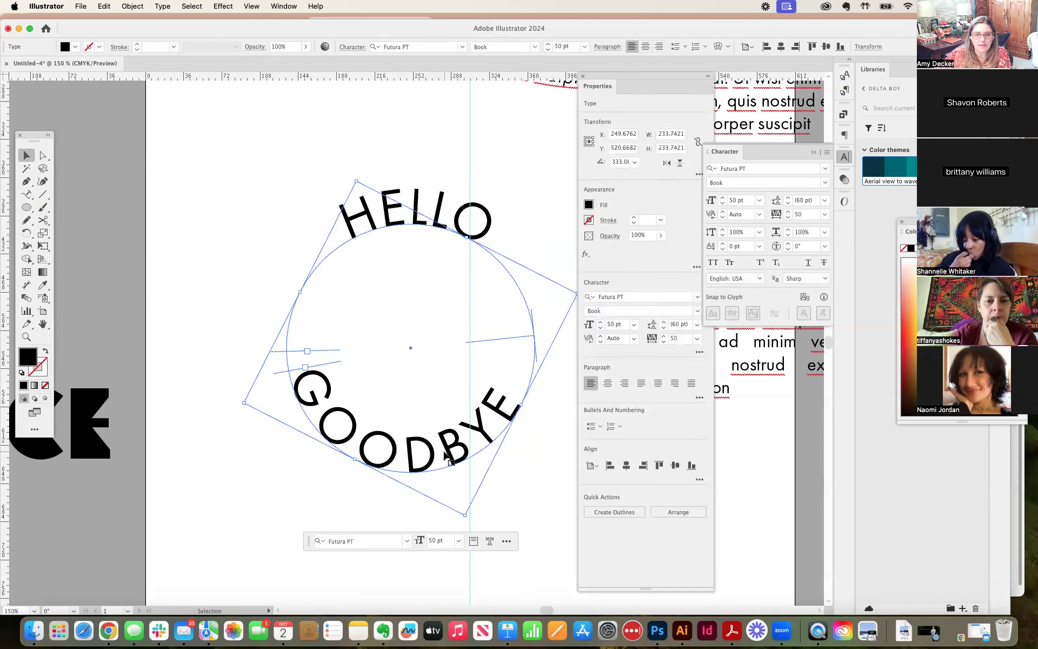
pyautogui.click(500, 518)
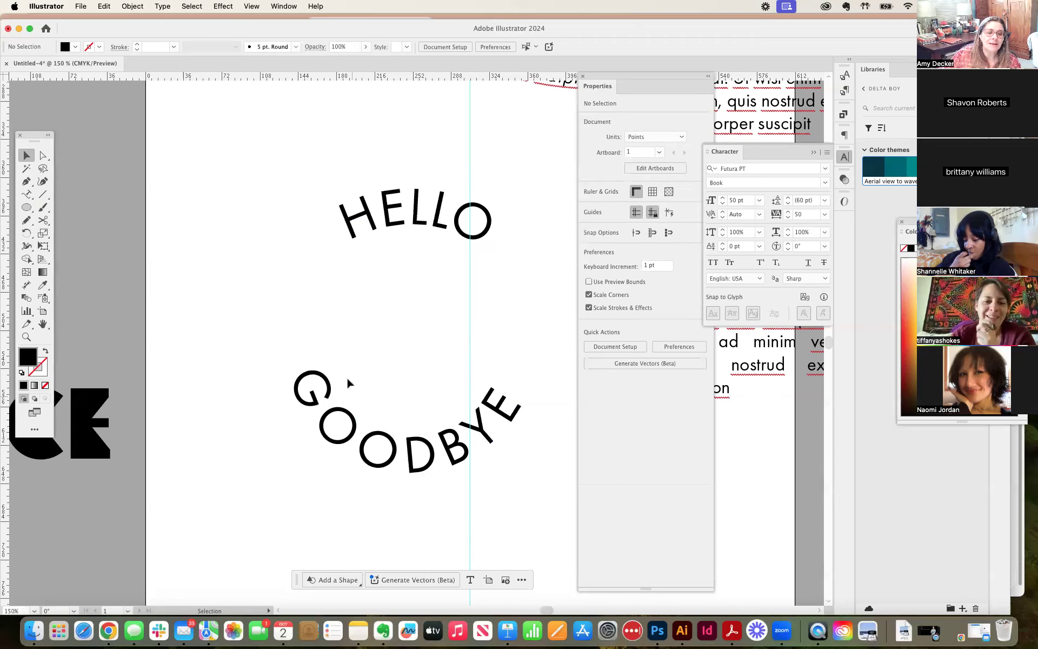
# Step: Select the word HELLO with the Type tool and increase its font size to 62 pt
pyautogui.click(27, 196)
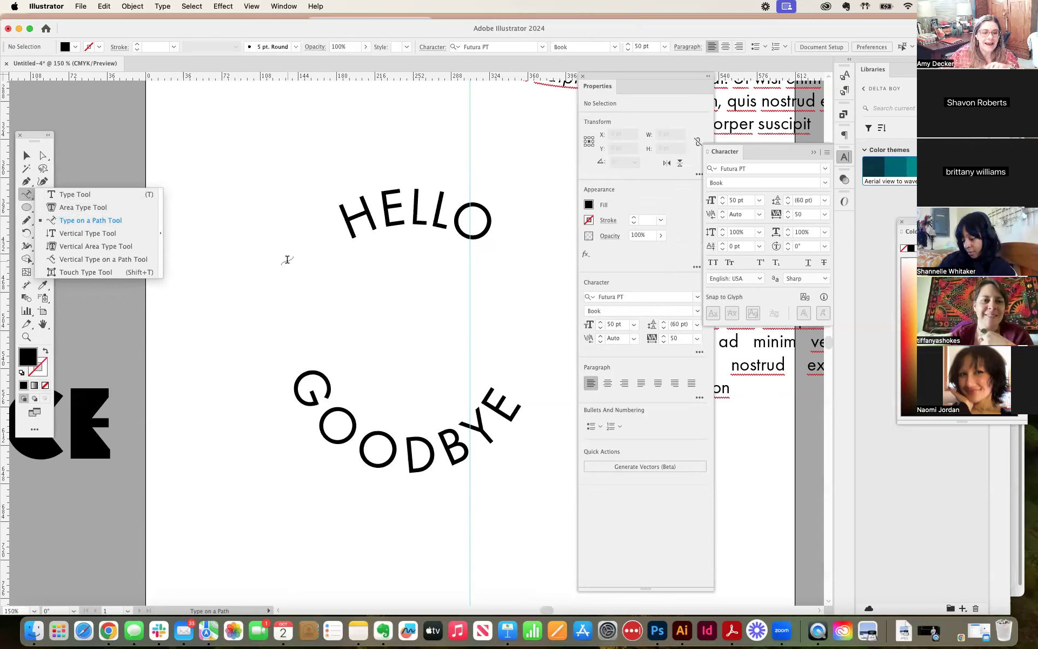
pyautogui.click(27, 155)
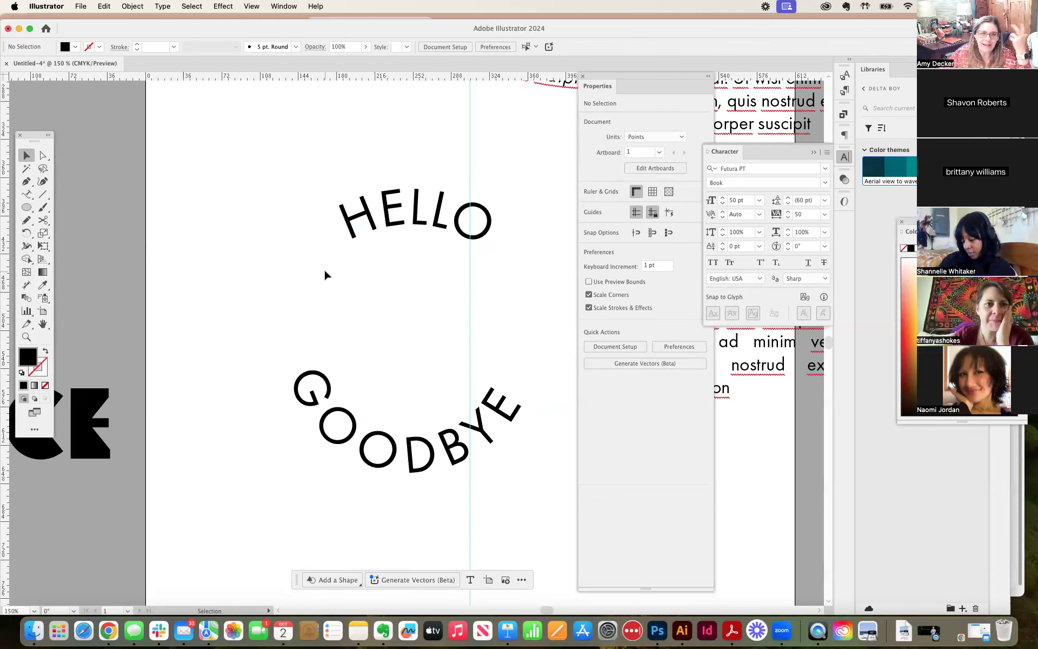
pyautogui.press('t')
pyautogui.click(422, 220)
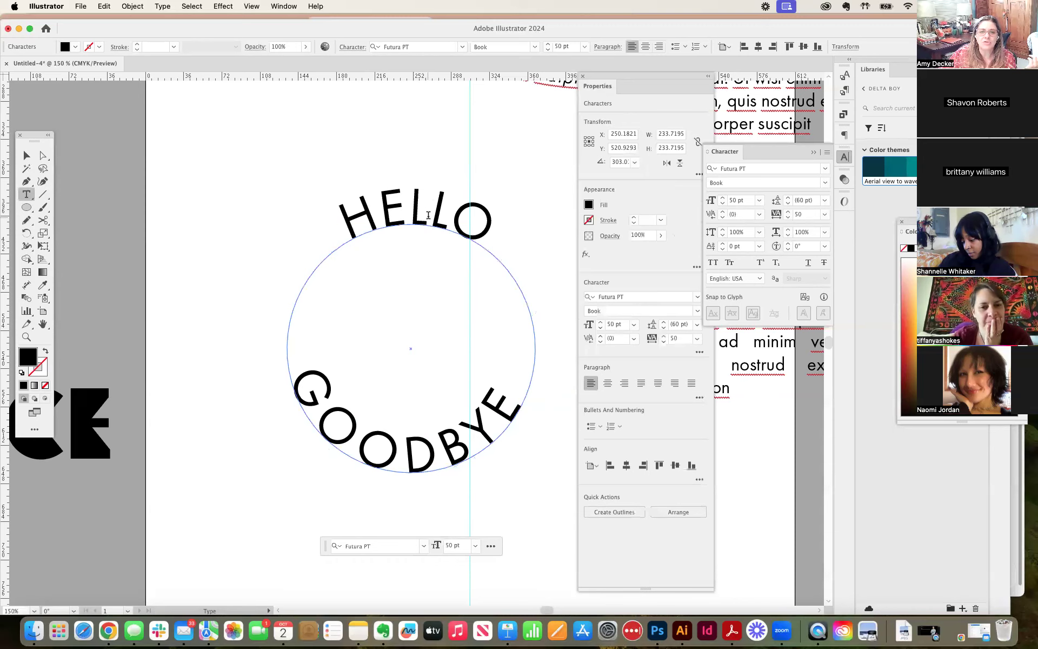
pyautogui.doubleClick(428, 214)
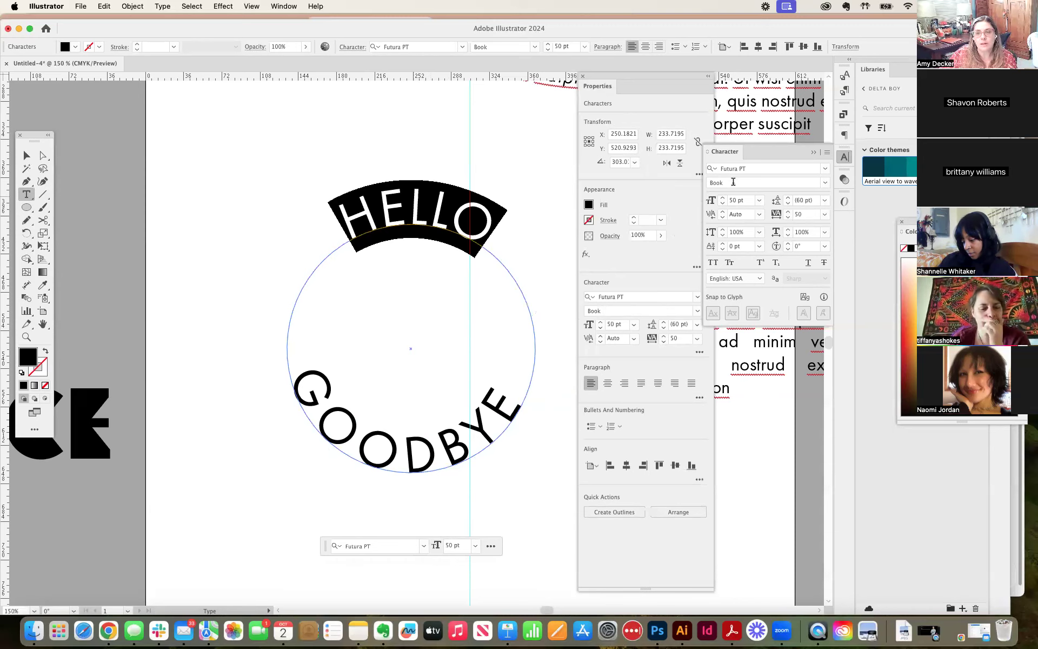
pyautogui.click(723, 200)
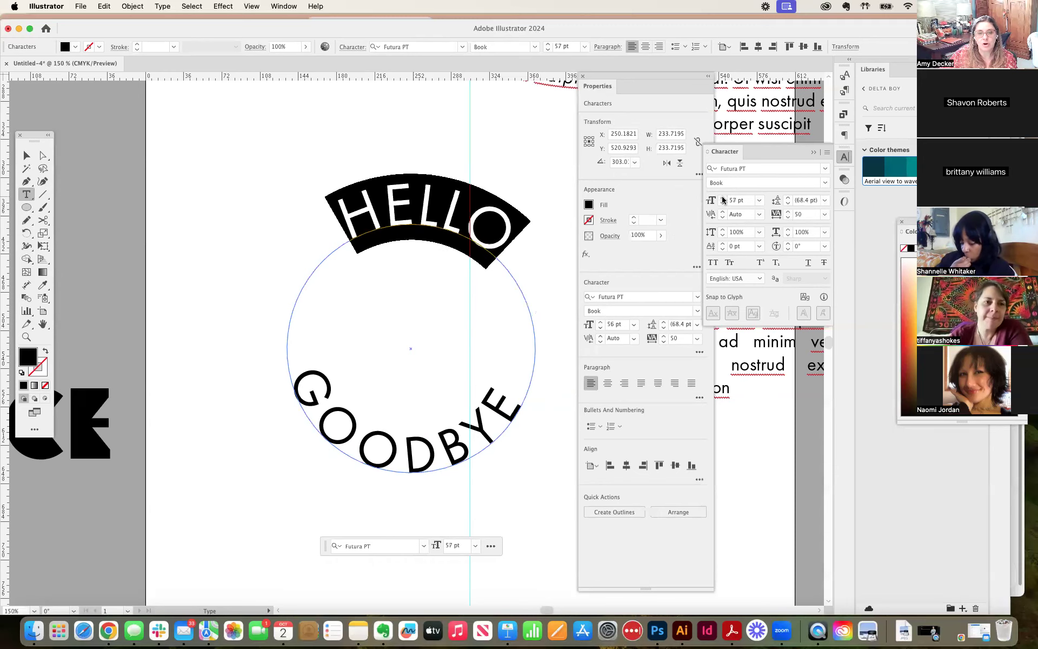
pyautogui.click(722, 200)
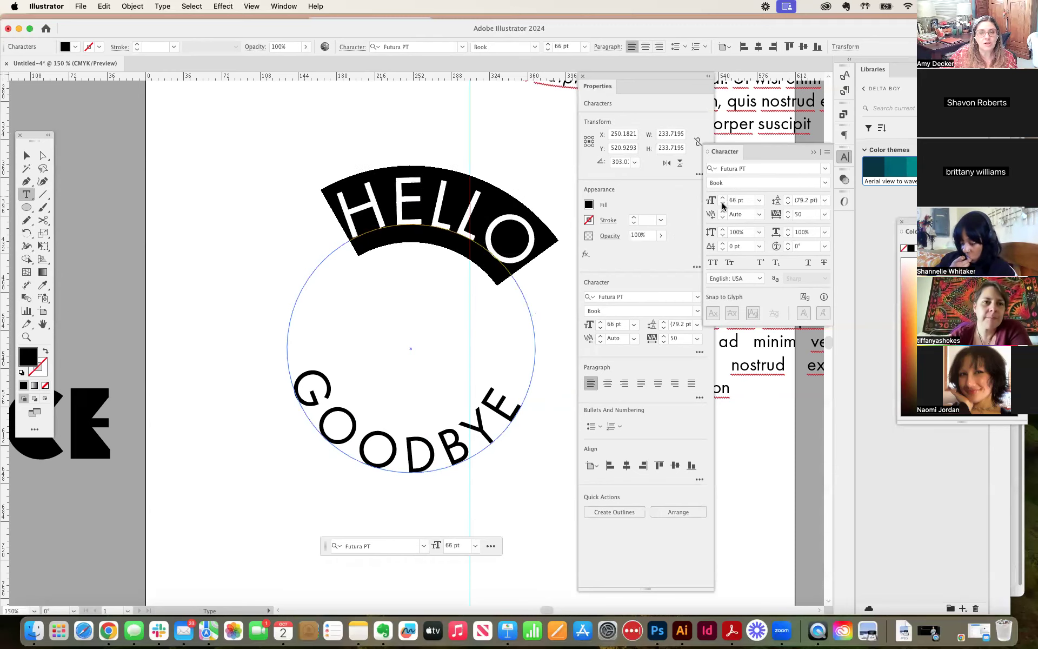
pyautogui.click(723, 205)
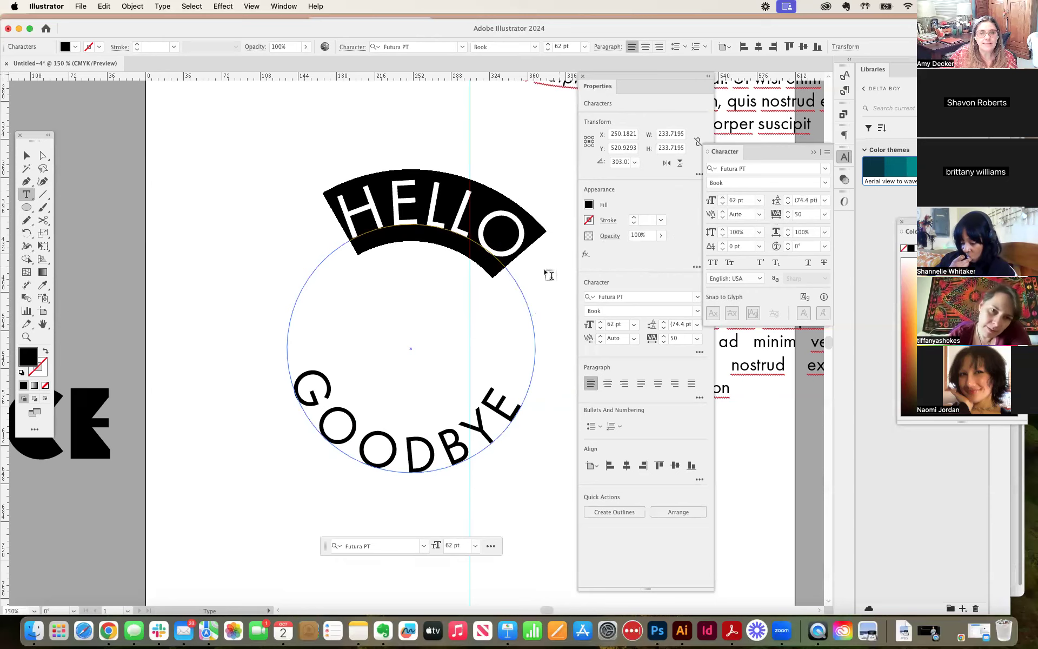
pyautogui.click(27, 155)
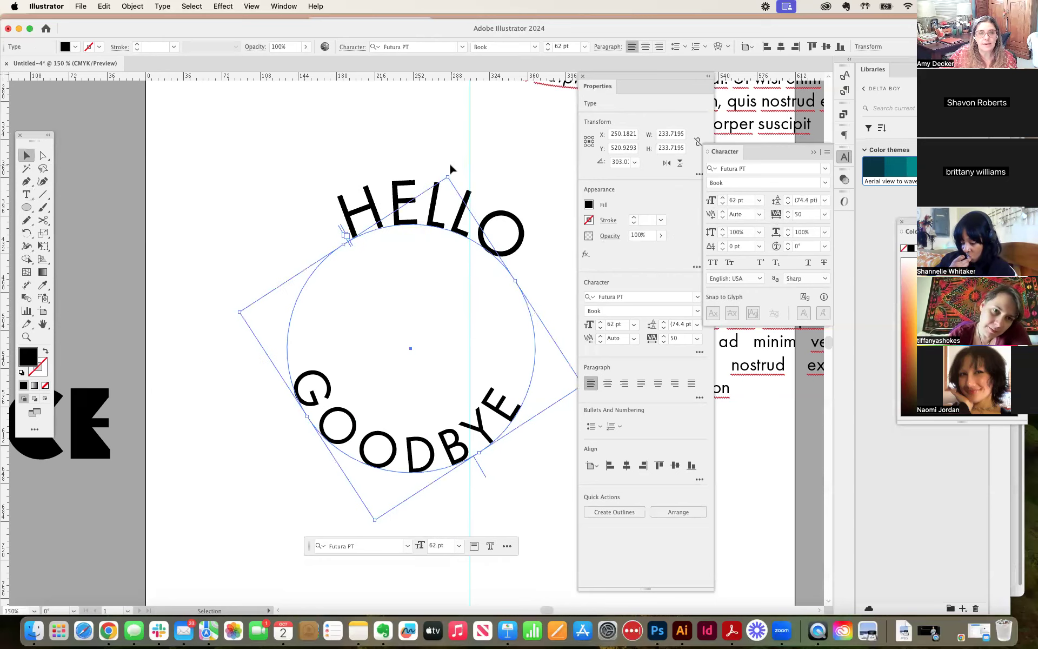
# Step: Rotate the HELLO circle text slightly counterclockwise to center it above GOODBYE, and move both circle texts onto the pasteboard left of the artboard
pyautogui.moveTo(450, 173); pyautogui.dragTo(419, 168)
pyautogui.click(511, 159)
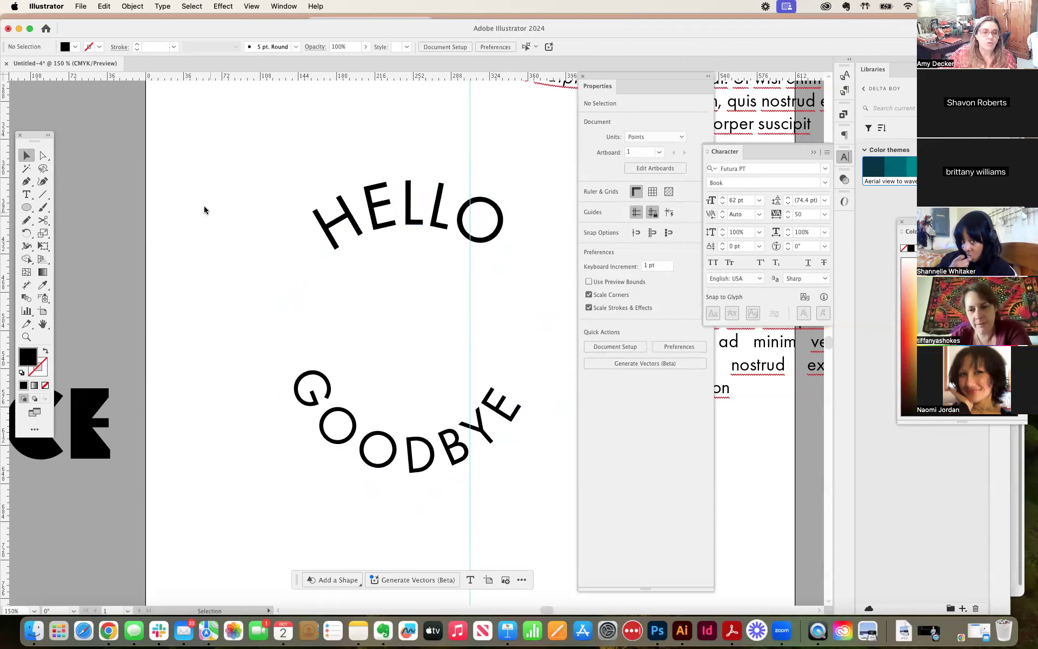
pyautogui.press('super+minus')
pyautogui.press('super+minus')
pyautogui.moveTo(332, 232); pyautogui.dragTo(251, 281)
pyautogui.click(408, 299)
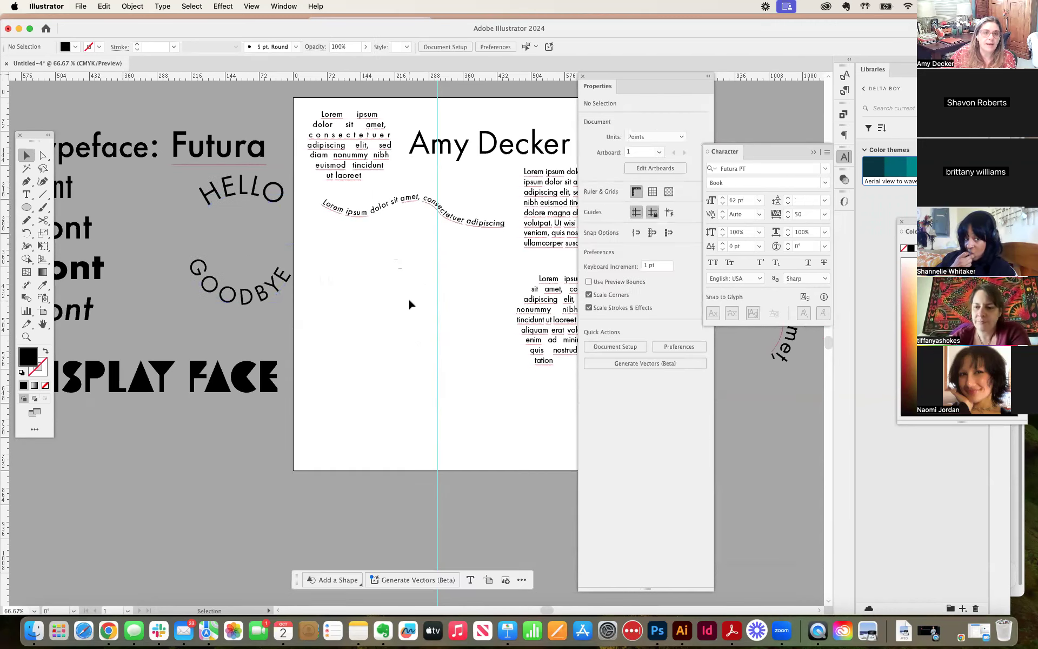
# Step: Add a column of Lorem ipsum placeholder text with the Vertical Type tool and position it below the wavy path text
pyautogui.click(26, 194)
pyautogui.click(27, 195)
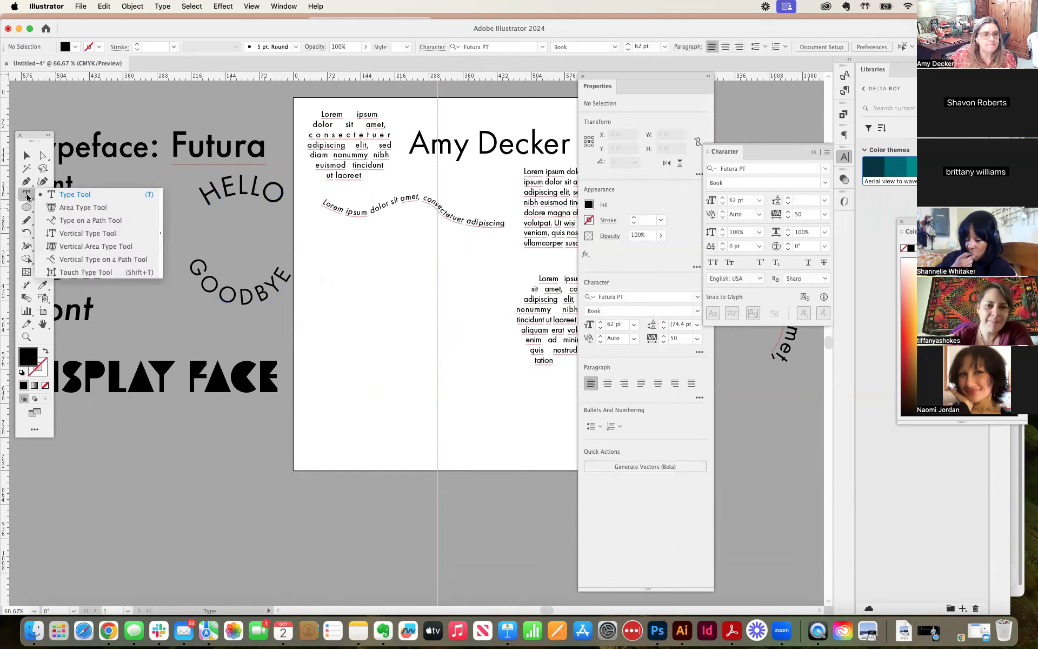
pyautogui.click(86, 233)
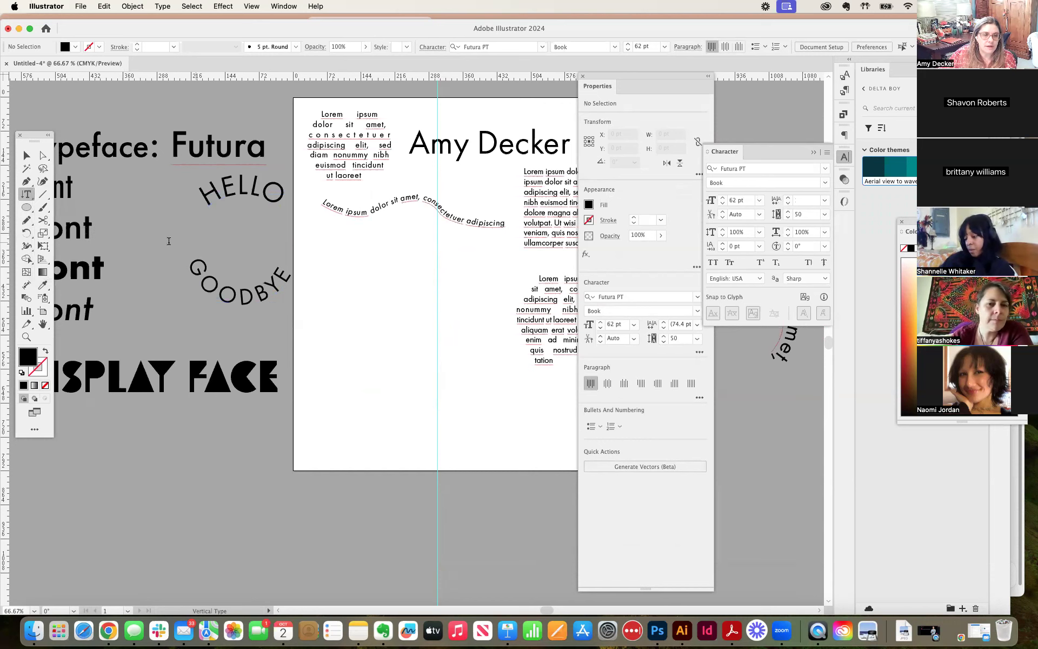
pyautogui.click(349, 270)
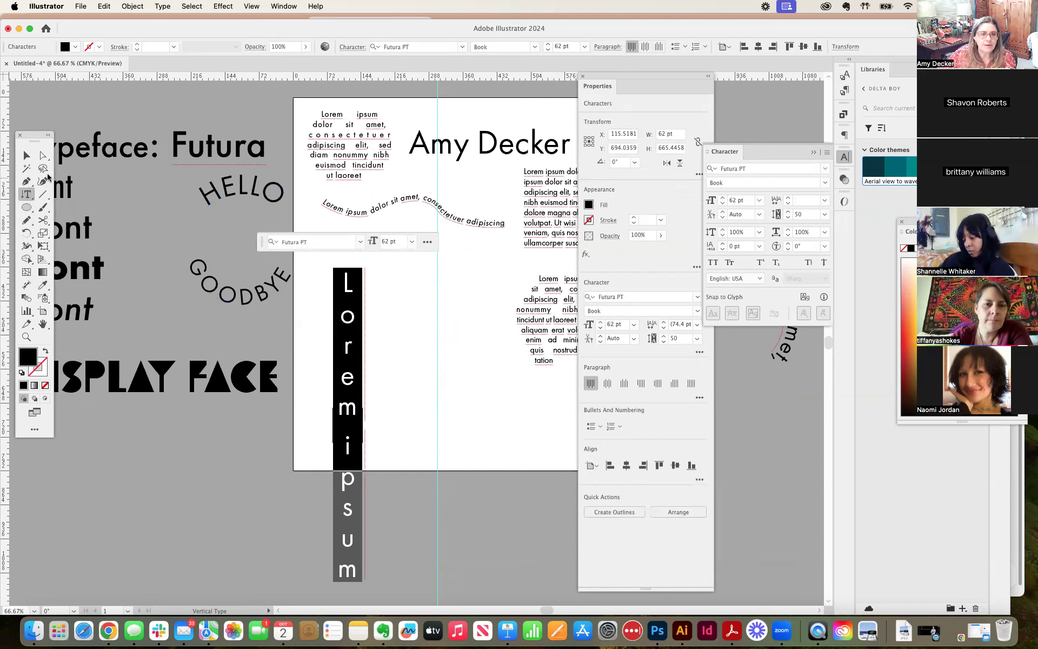
pyautogui.click(27, 156)
pyautogui.moveTo(349, 297); pyautogui.dragTo(369, 273)
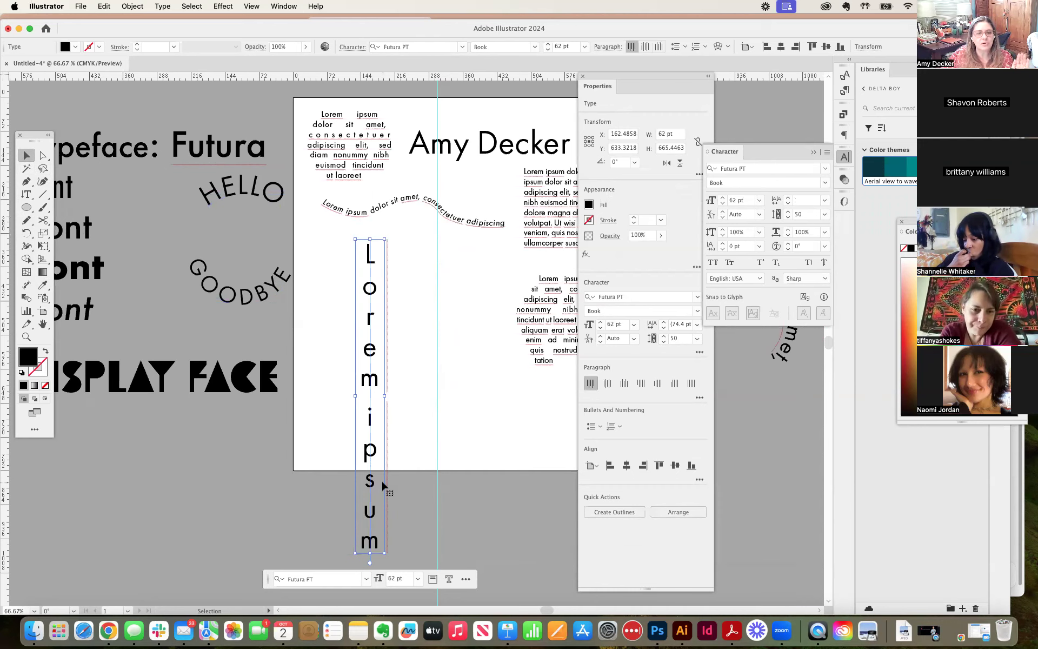
# Step: Change the vertical Lorem ipsum text to uppercase and move it toward the artboard's left edge
pyautogui.click(163, 7)
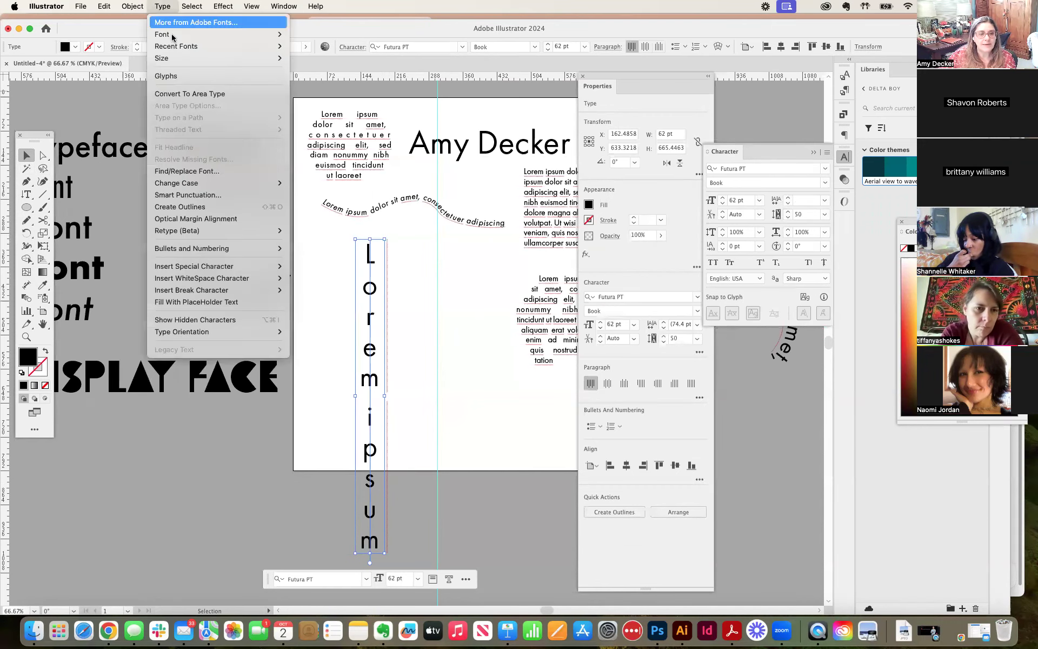
pyautogui.moveTo(201, 184)
pyautogui.click(310, 184)
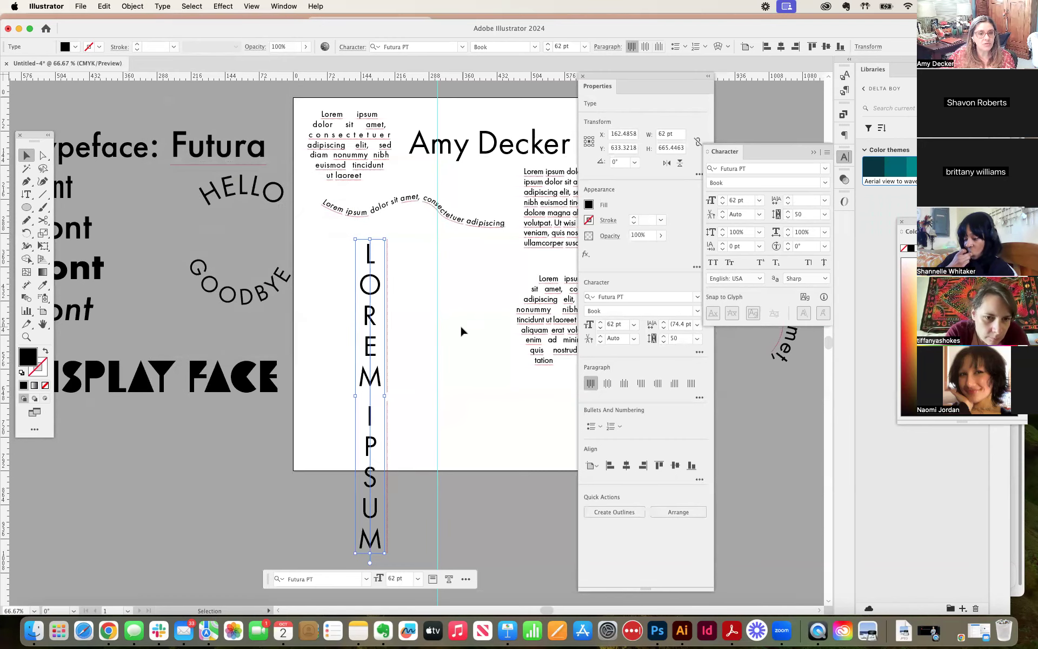
pyautogui.scroll(-3, 433, 333)
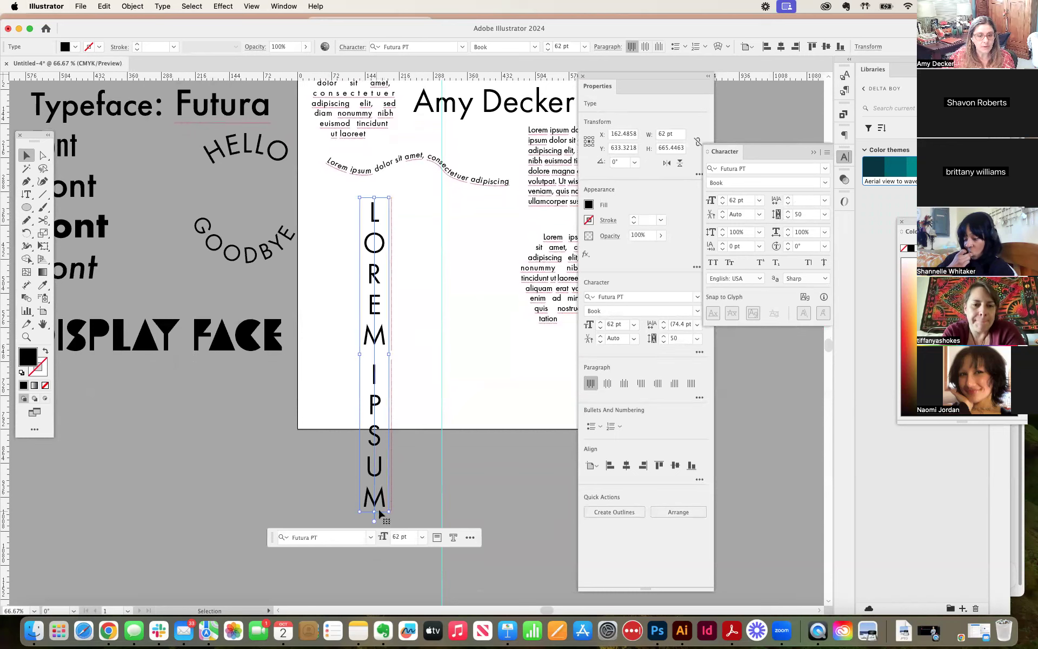
pyautogui.click(432, 397)
pyautogui.moveTo(377, 346); pyautogui.dragTo(333, 338)
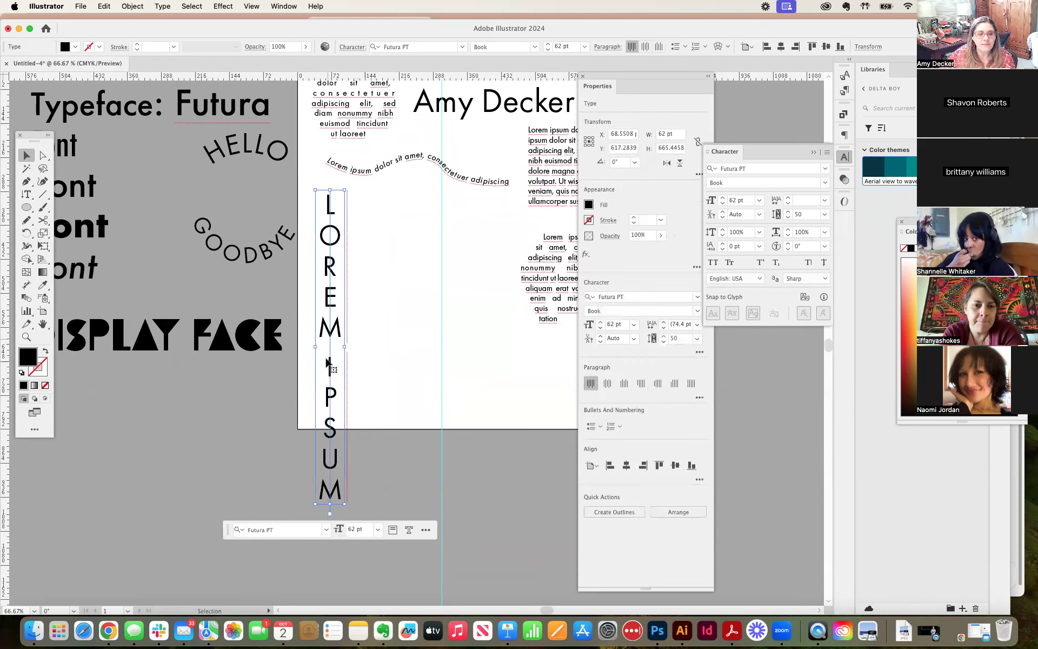
pyautogui.click(407, 292)
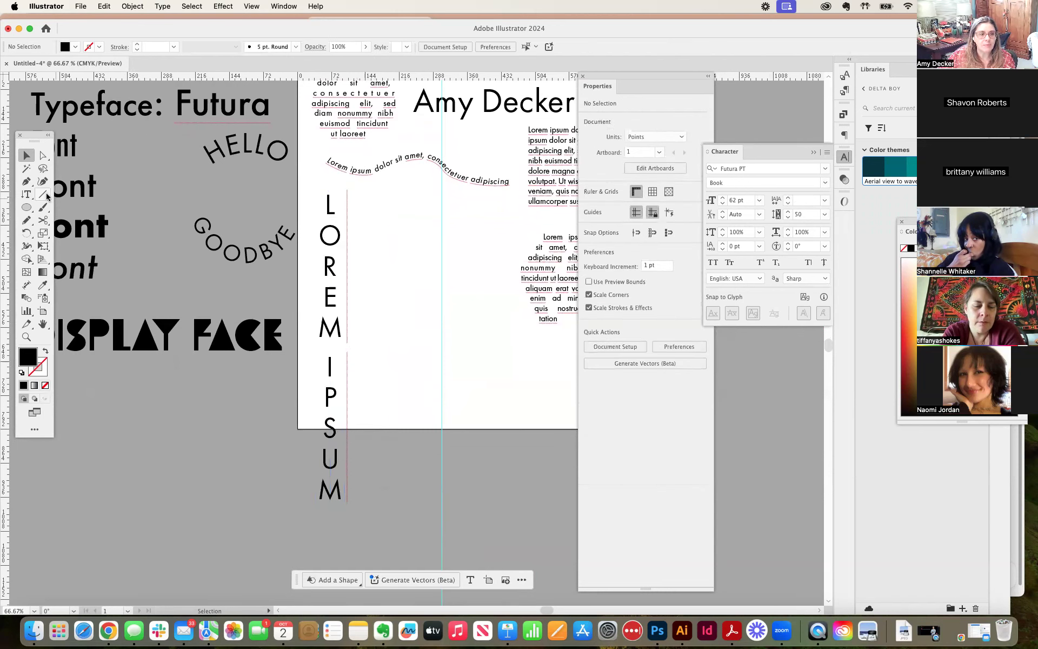
# Step: Add a horizontal Lorem ipsum point text beside the vertical column with the Type tool and change it to uppercase
pyautogui.moveTo(26, 194); pyautogui.dragTo(63, 193)
pyautogui.click(393, 285)
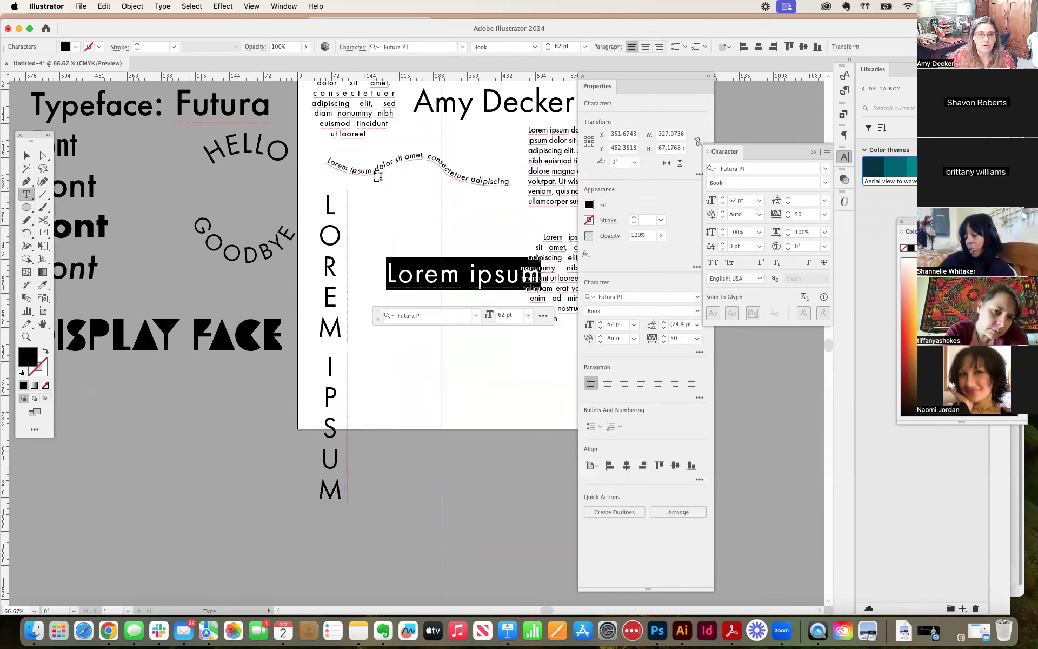
pyautogui.click(131, 7)
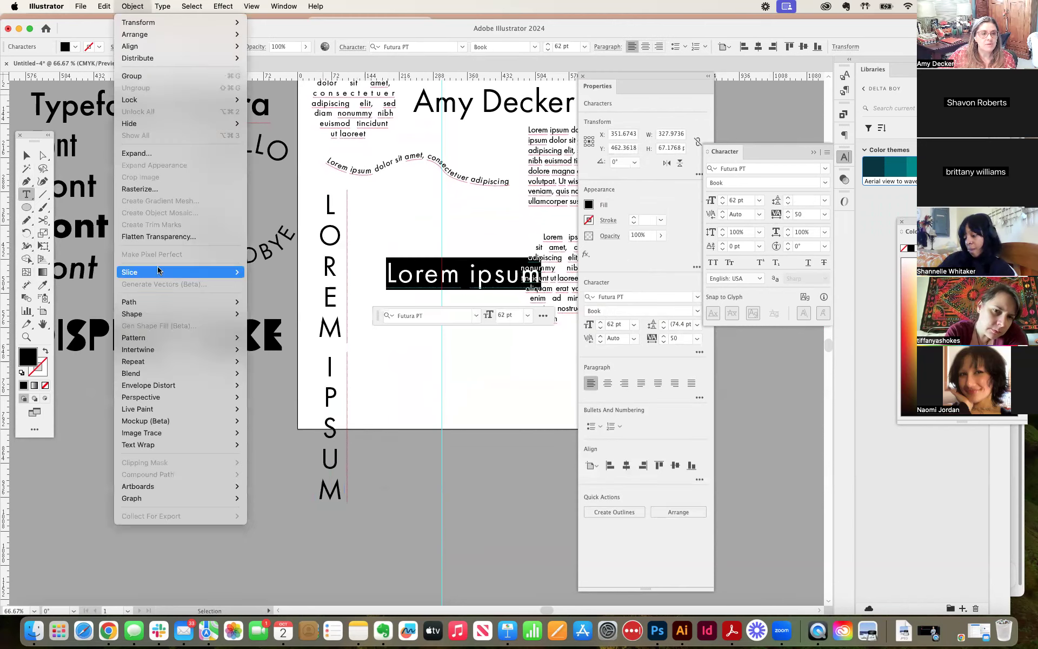
pyautogui.moveTo(162, 6)
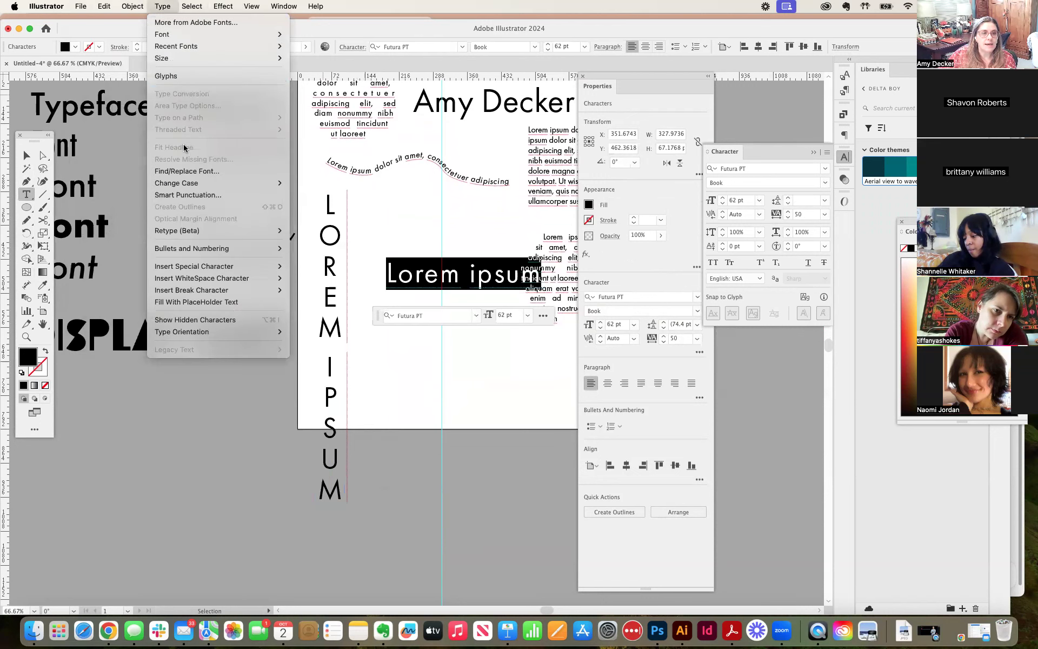
pyautogui.moveTo(188, 184)
pyautogui.click(314, 182)
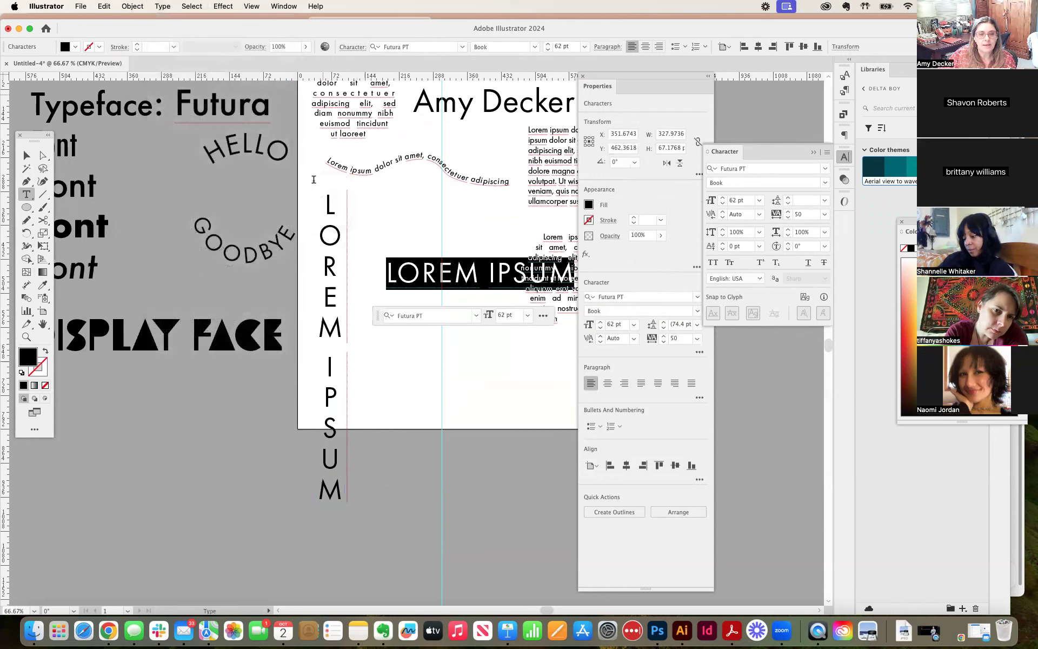
# Step: Rotate the horizontal LOREM IPSUM text 90° counterclockwise and place it just right of the vertical column
pyautogui.click(27, 155)
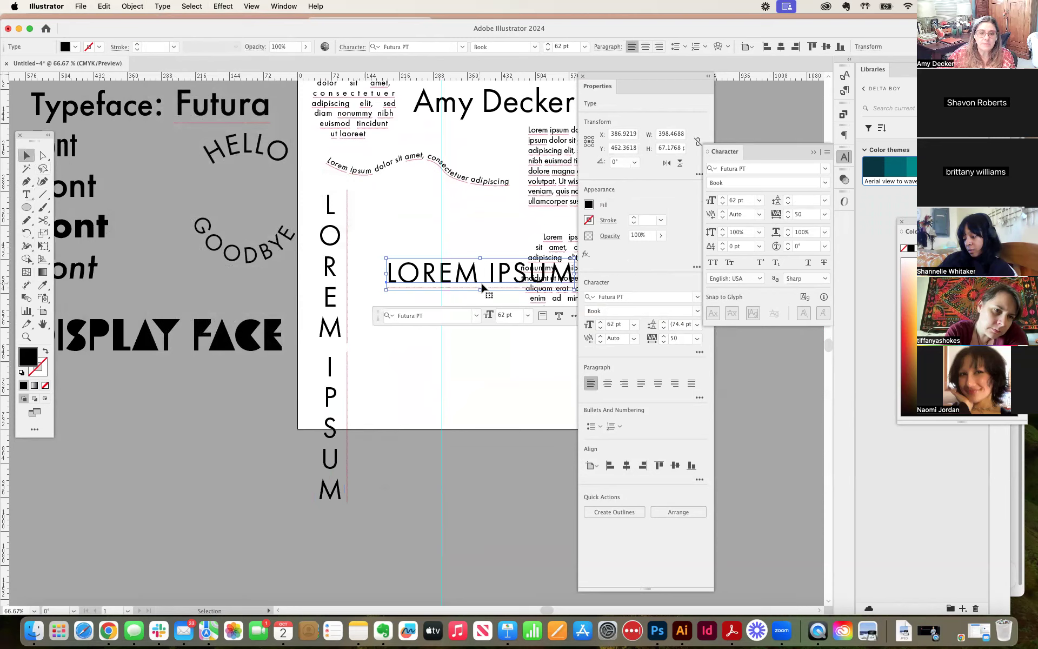
pyautogui.hscroll(5, 436, 243)
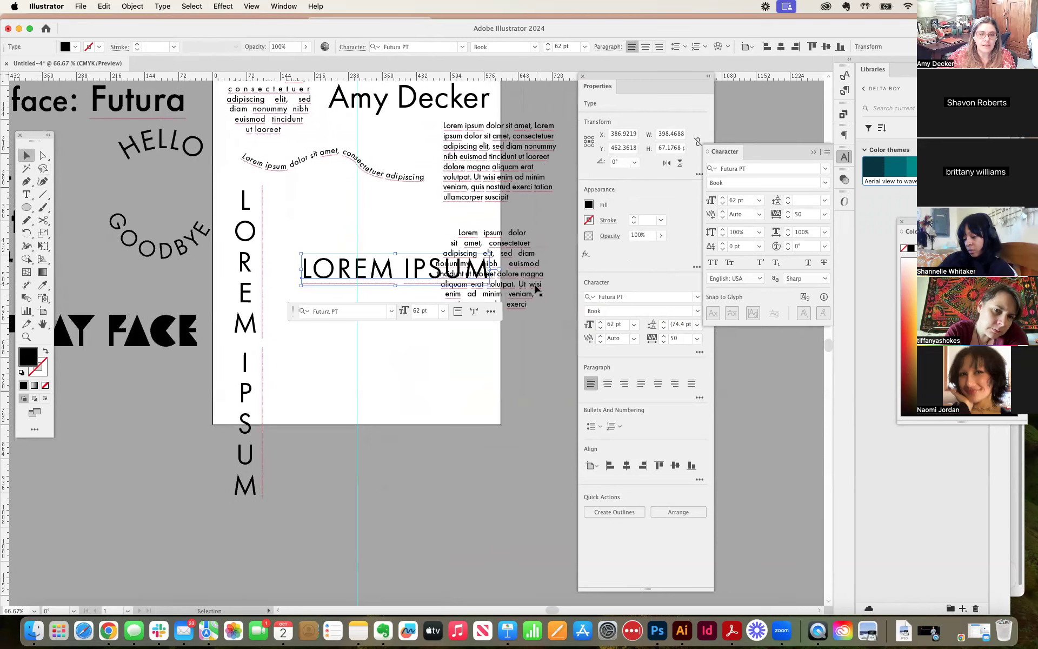
pyautogui.moveTo(494, 286); pyautogui.dragTo(411, 178)
pyautogui.moveTo(394, 247); pyautogui.dragTo(295, 274)
pyautogui.click(393, 271)
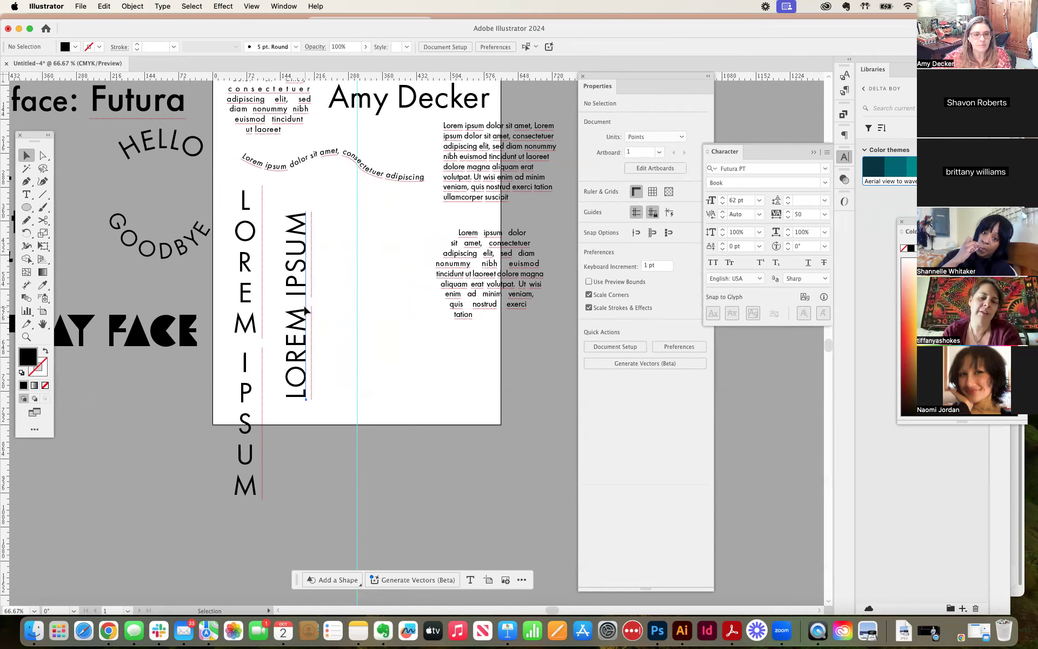
# Step: Duplicate the rotated LOREM IPSUM to its right and rotate the copy to 270° so that it reads downward
pyautogui.moveTo(306, 311); pyautogui.dragTo(358, 311)
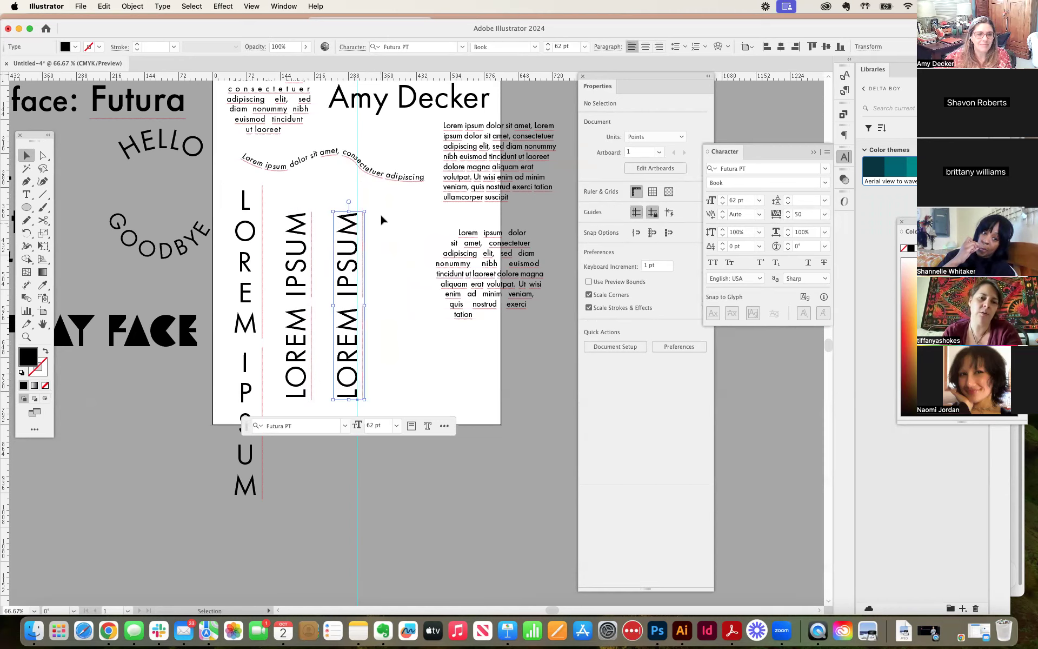
pyautogui.moveTo(370, 207); pyautogui.dragTo(321, 373)
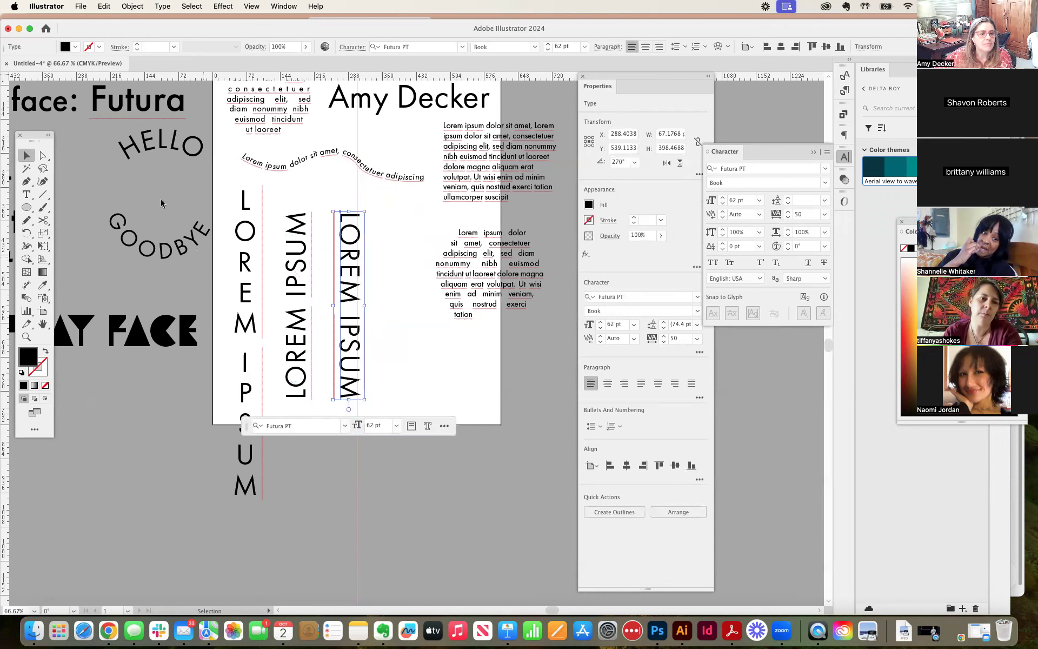
pyautogui.click(373, 243)
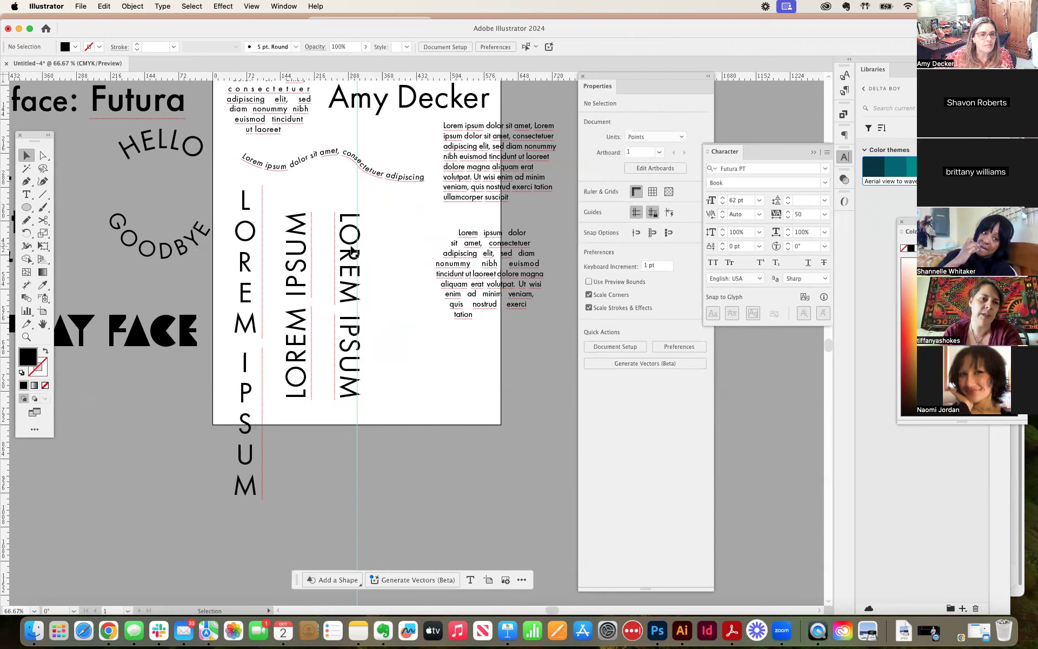
# Step: Add another horizontal Lorem ipsum point text near the artboard's lower right with the Type tool and change it to uppercase
pyautogui.click(245, 269)
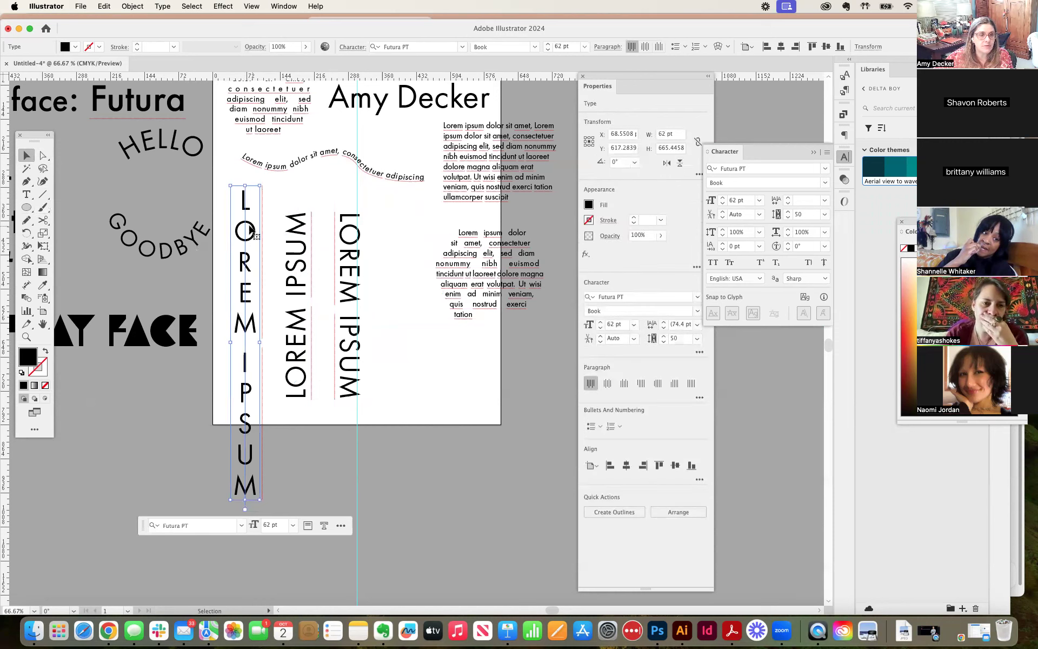
pyautogui.moveTo(26, 195); pyautogui.dragTo(65, 237)
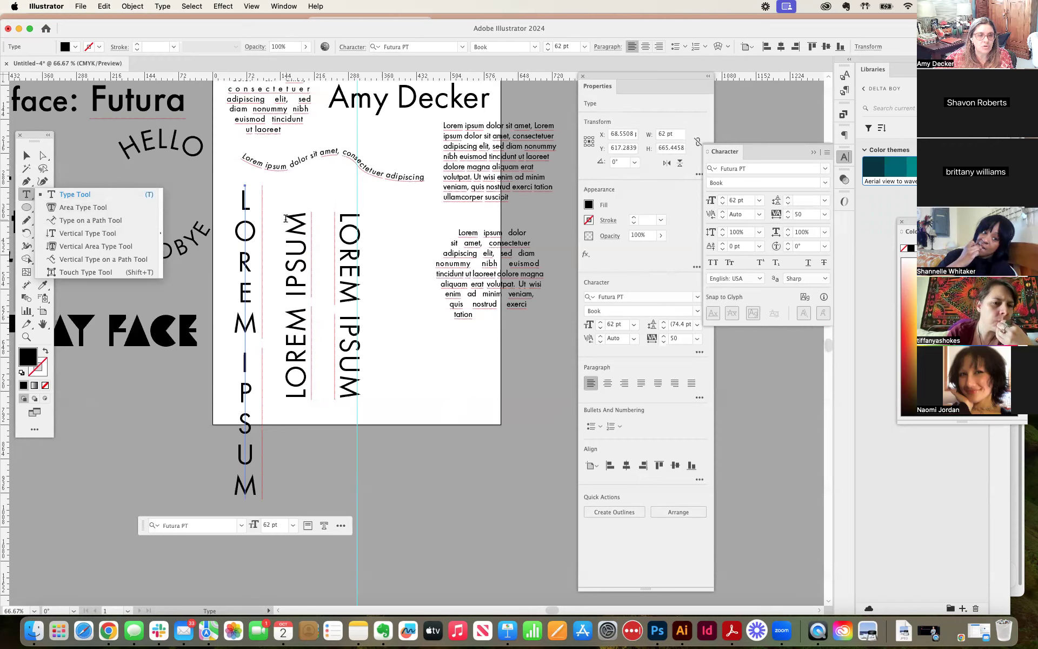
pyautogui.click(71, 198)
pyautogui.click(391, 385)
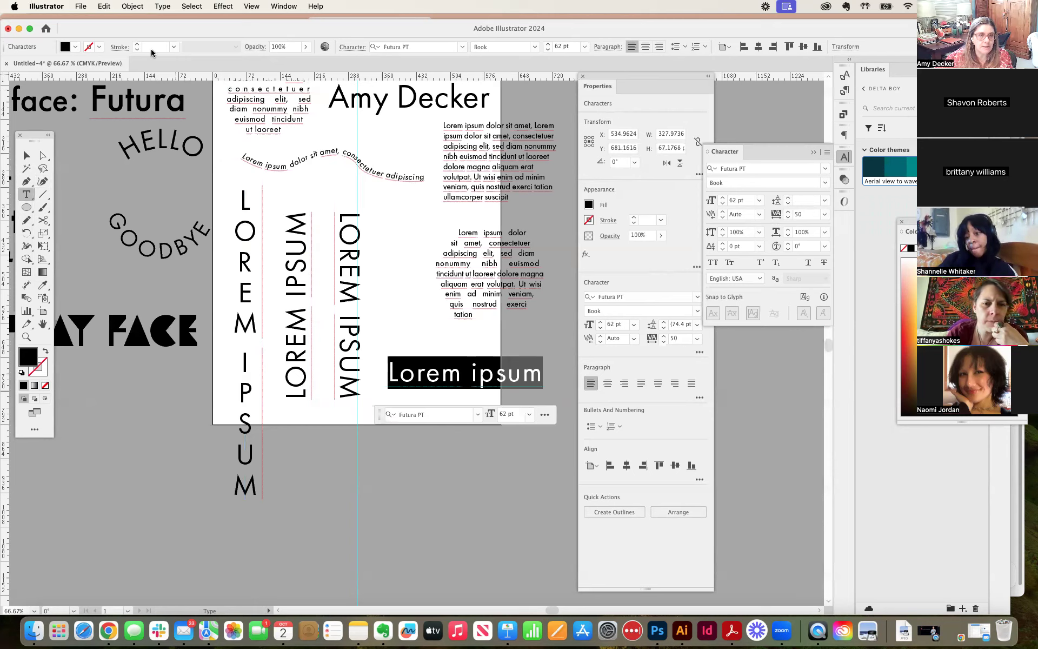
pyautogui.click(135, 6)
pyautogui.moveTo(162, 6)
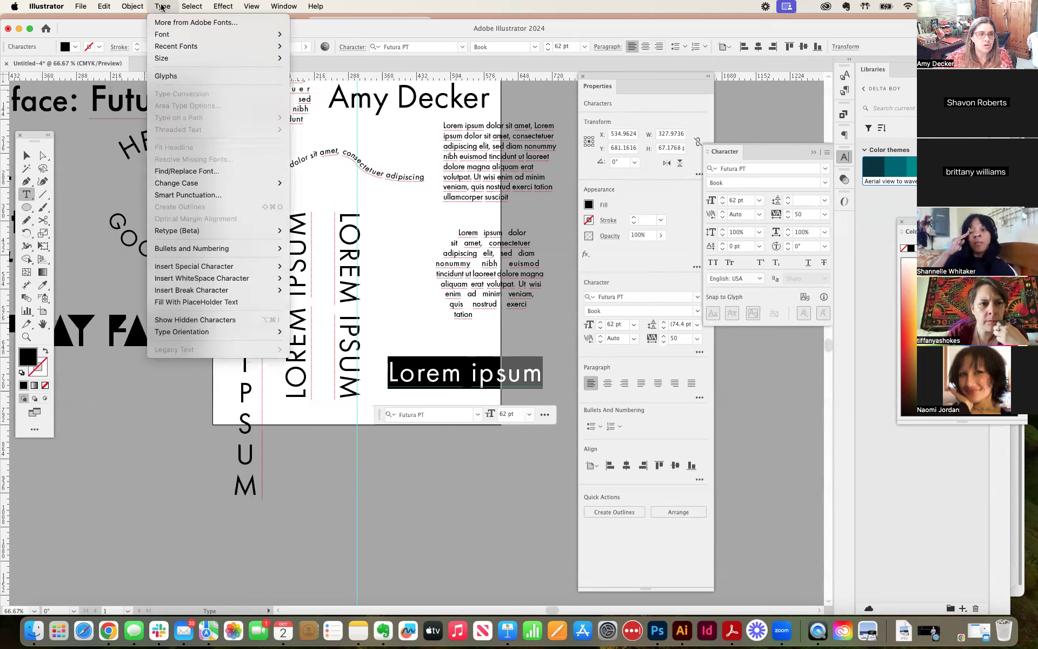
pyautogui.moveTo(260, 182)
pyautogui.click(307, 184)
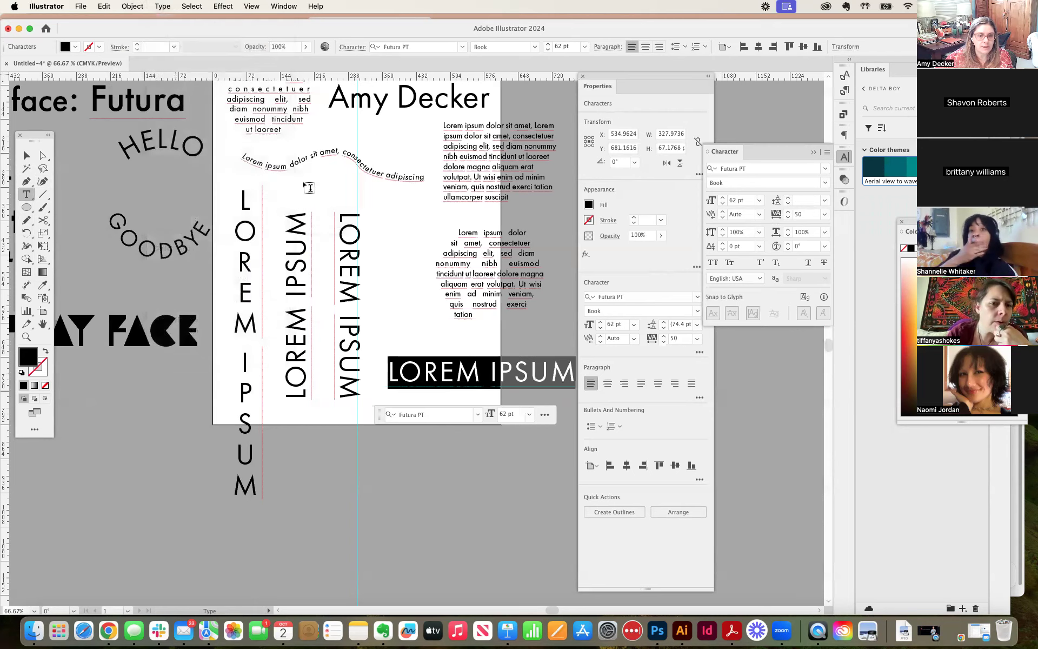
# Step: Rotate the new LOREM IPSUM text 90° so that it reads upward, and move it beside the other rotated texts
pyautogui.click(26, 156)
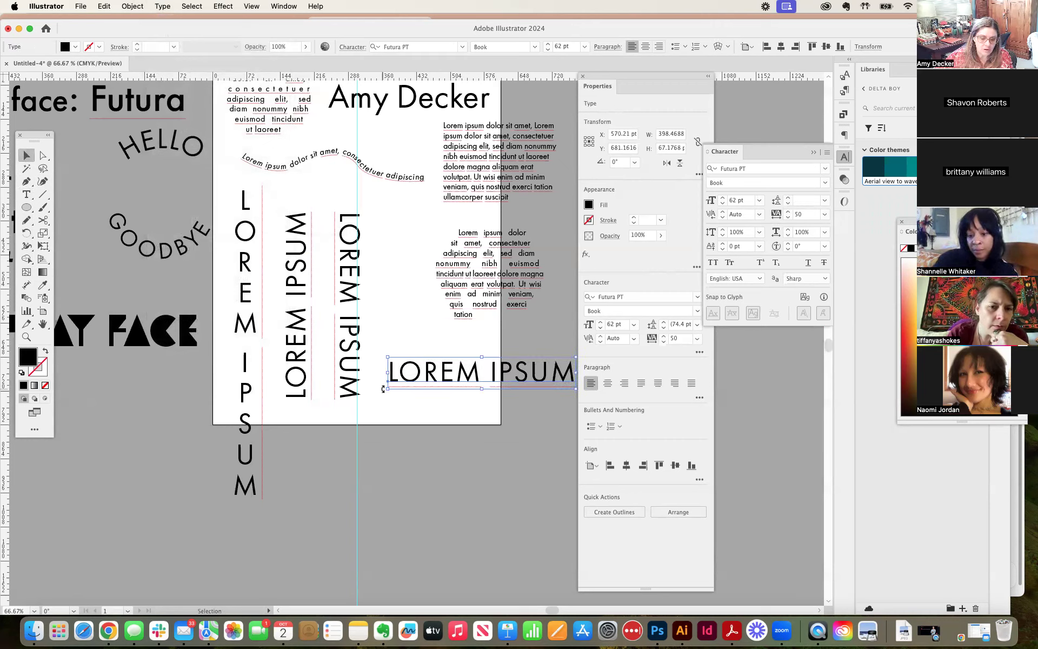
pyautogui.moveTo(383, 389); pyautogui.dragTo(489, 474)
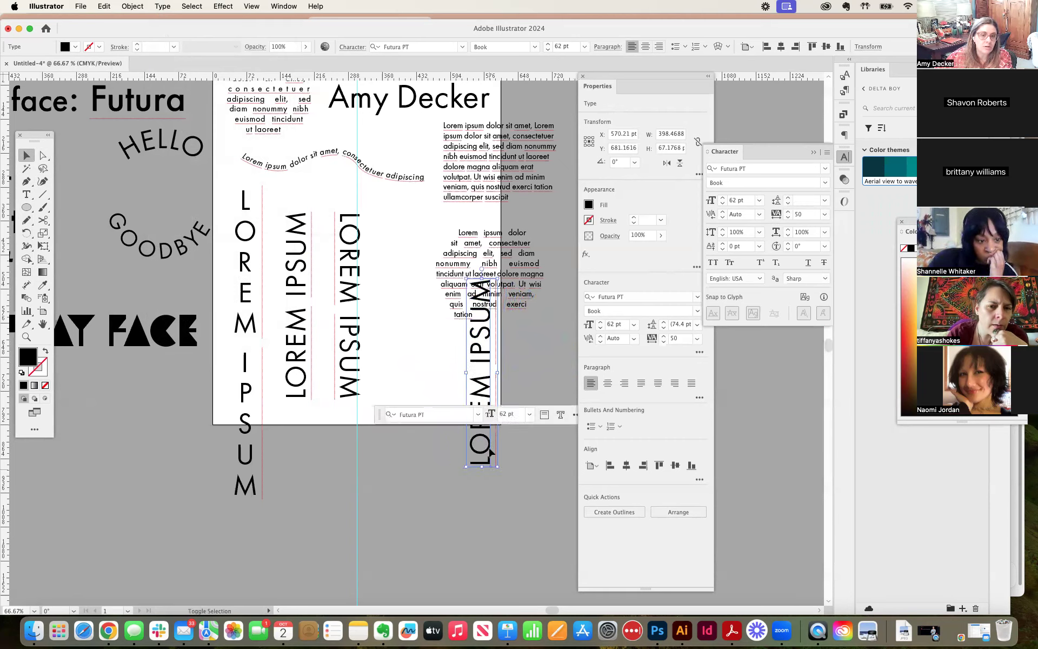
pyautogui.moveTo(490, 389); pyautogui.dragTo(385, 319)
# Step: Delete the two extra rotated texts, keeping only the vertical column and the first upward-reading LOREM IPSUM
pyautogui.moveTo(284, 312); pyautogui.dragTo(237, 316)
pyautogui.press('Delete')
pyautogui.click(341, 316)
pyautogui.press('Delete')
pyautogui.click(350, 322)
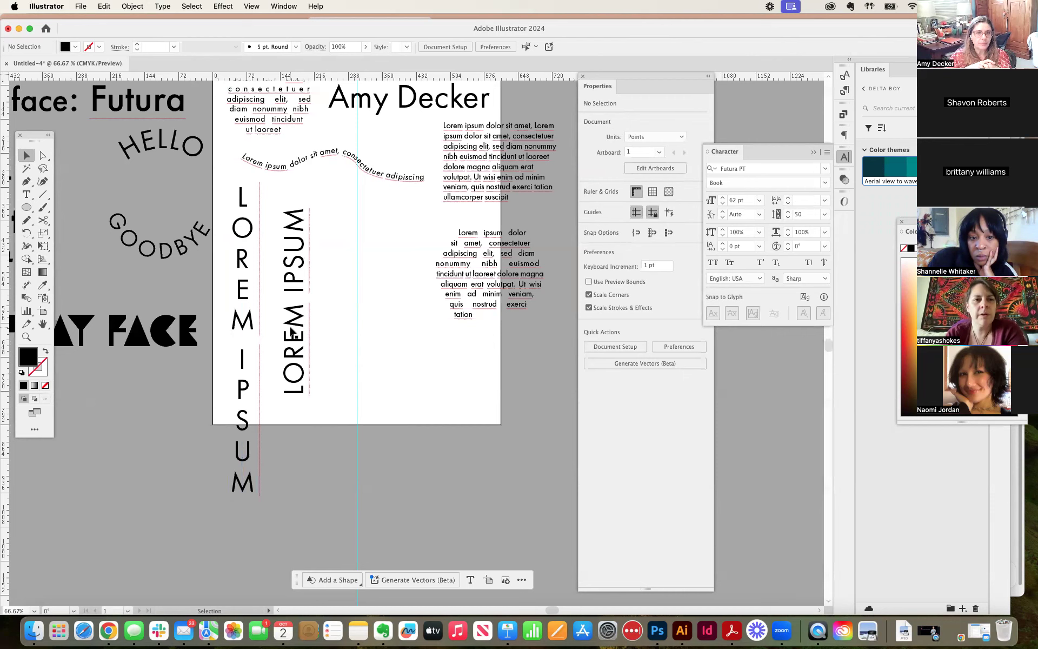
# Step: Move both vertical LOREM IPSUM texts onto the pasteboard right of the artboard, and shift the Properties panel away from the artwork
pyautogui.moveTo(226, 338); pyautogui.dragTo(319, 343)
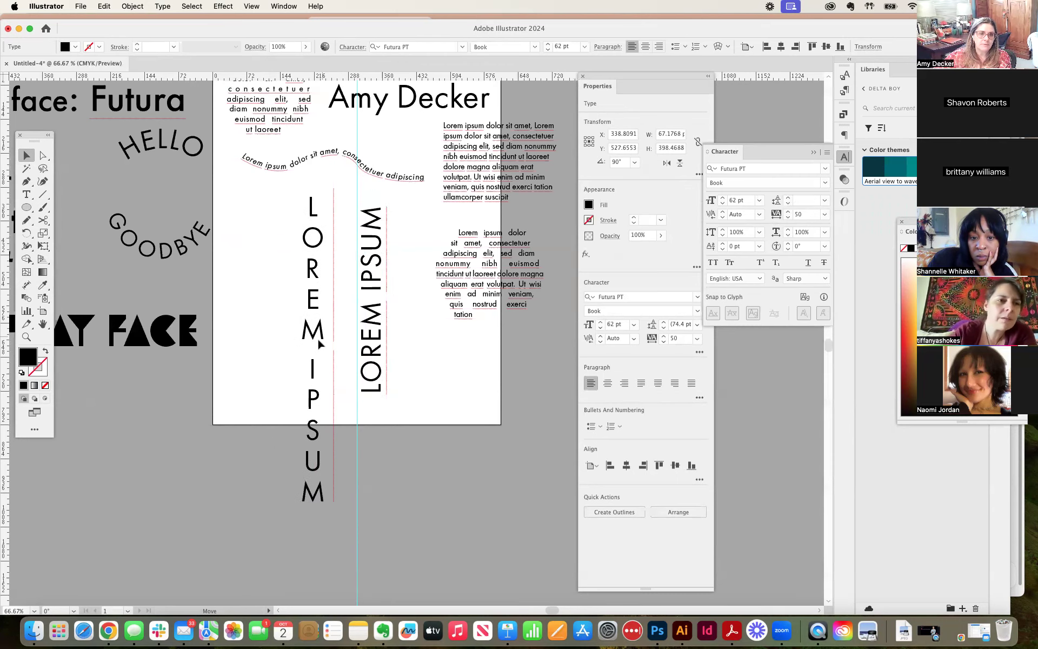
pyautogui.moveTo(259, 282); pyautogui.dragTo(384, 316)
pyautogui.moveTo(303, 297); pyautogui.dragTo(531, 429)
pyautogui.moveTo(625, 77); pyautogui.dragTo(691, 91)
pyautogui.click(282, 376)
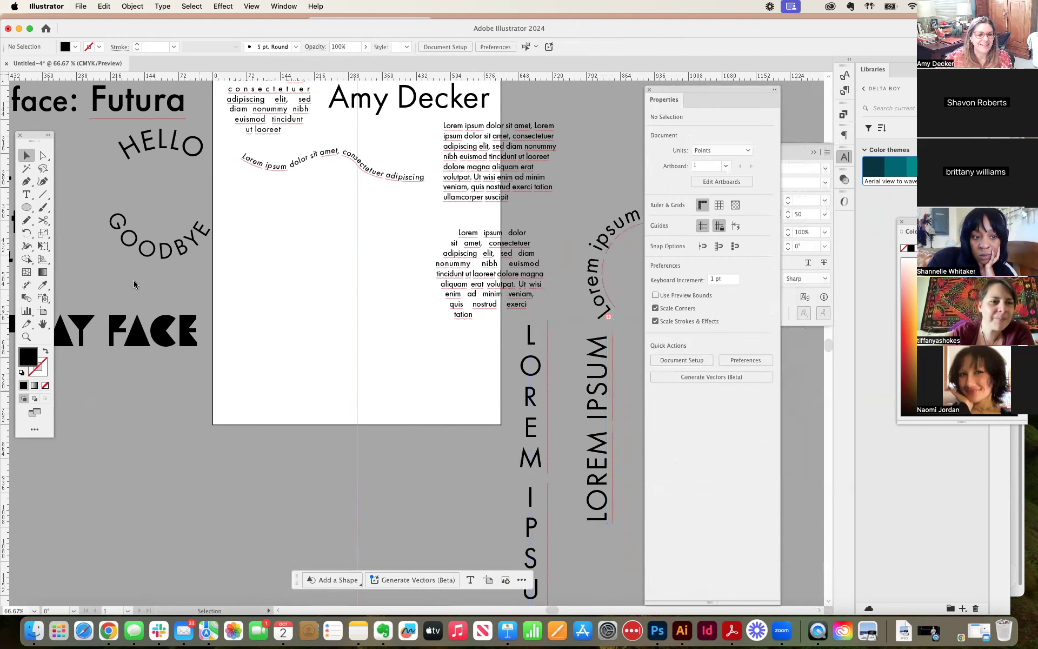
# Step: Activate the Touch Type tool from the group of type tools
pyautogui.click(25, 196)
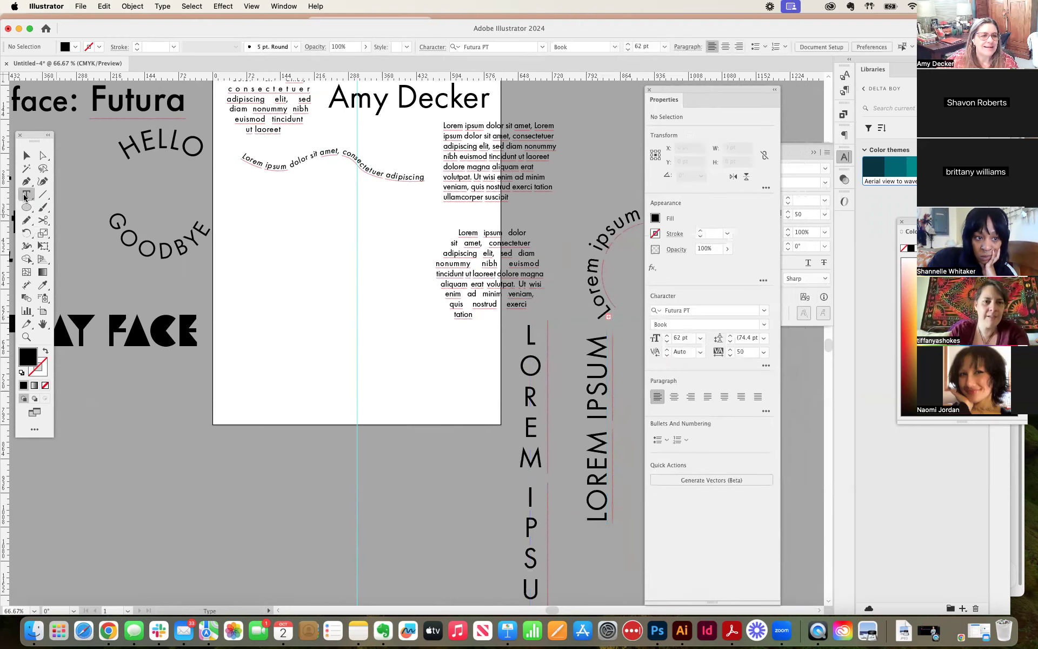
pyautogui.click(25, 196)
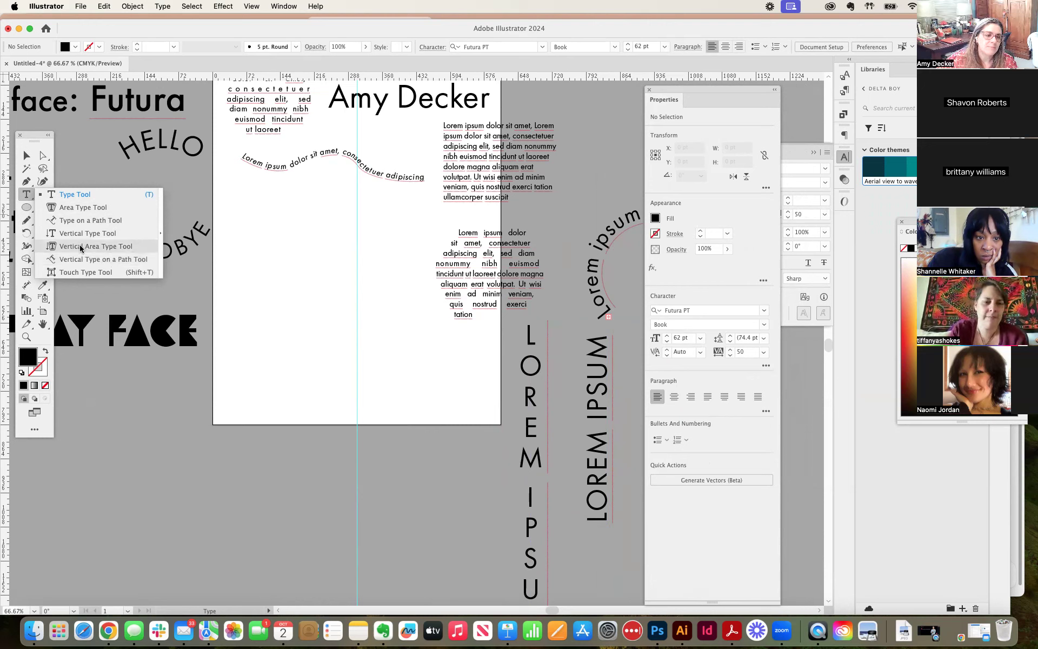
pyautogui.click(80, 273)
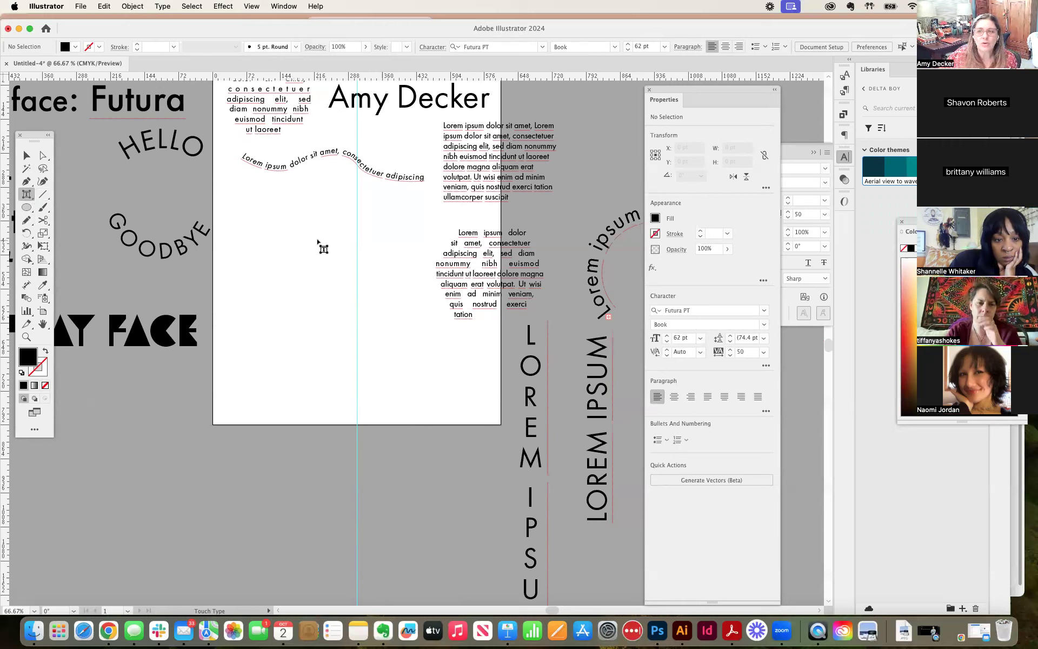
pyautogui.click(27, 195)
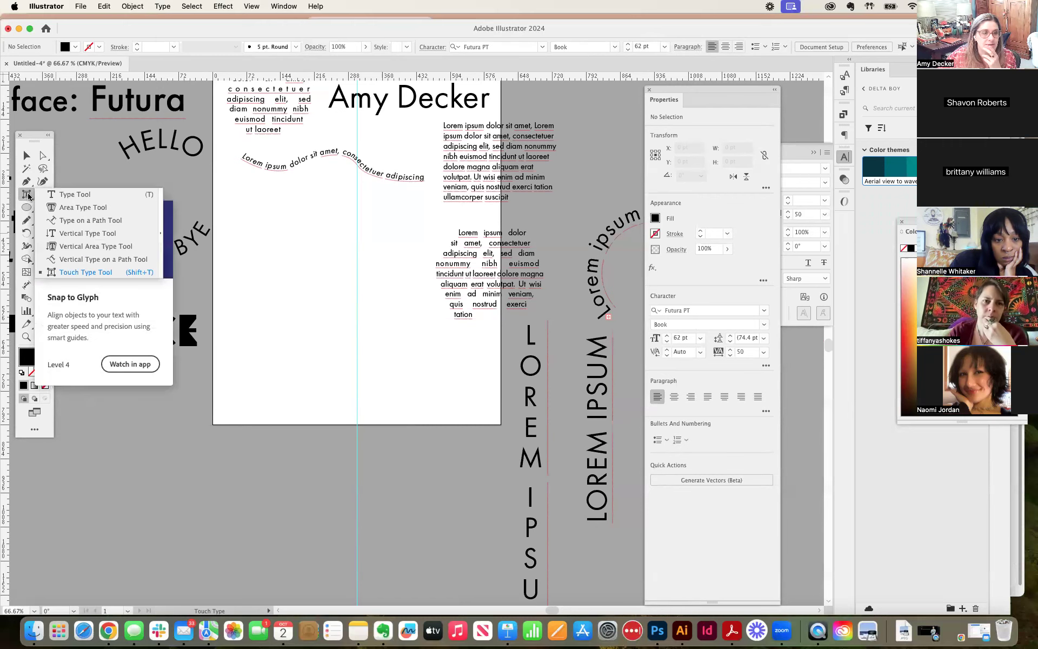
pyautogui.click(106, 274)
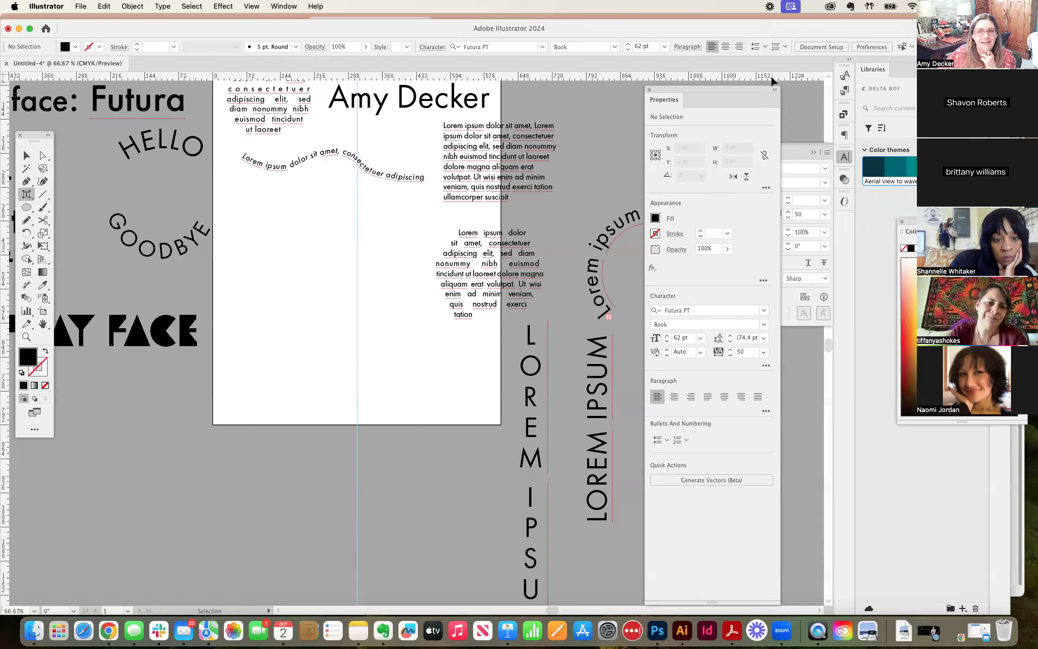
# Step: Search the in-app help for "touch type tool", open "Modify characters using the Touch Type tool", and place the help window beside the artwork
pyautogui.press('F1')
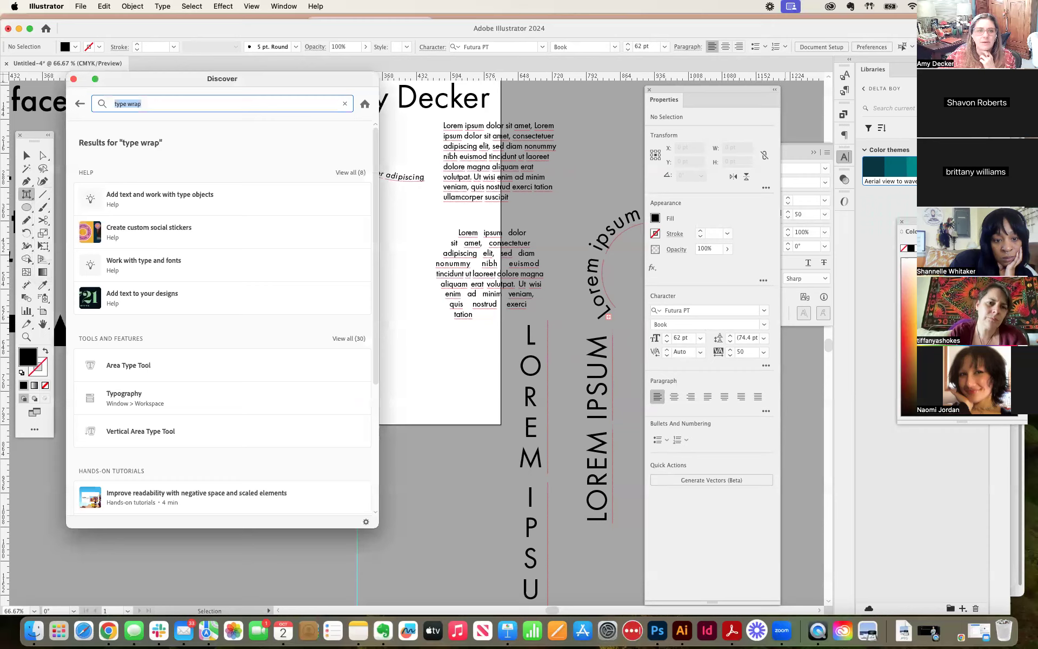
pyautogui.moveTo(217, 85); pyautogui.dragTo(517, 141)
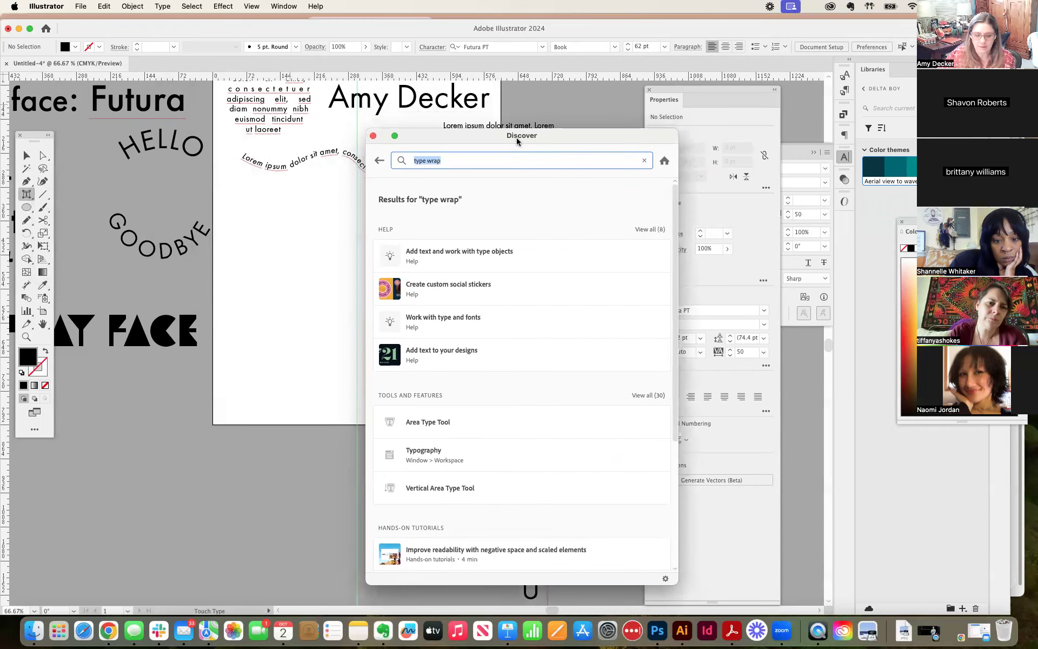
pyautogui.write('tou')
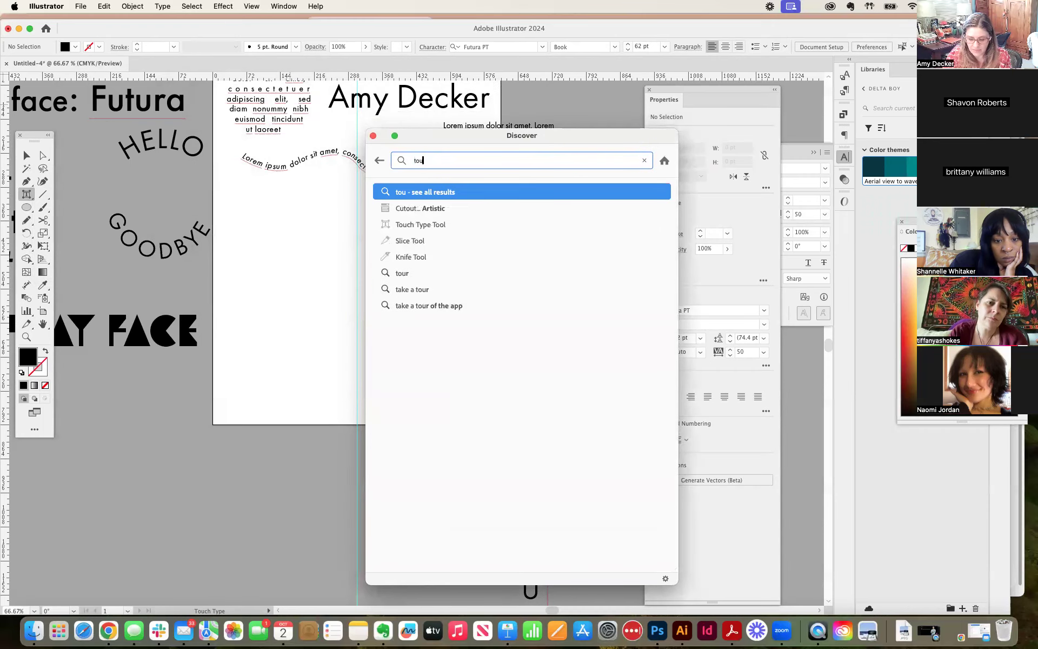
pyautogui.write('ch type tool')
pyautogui.press('Return')
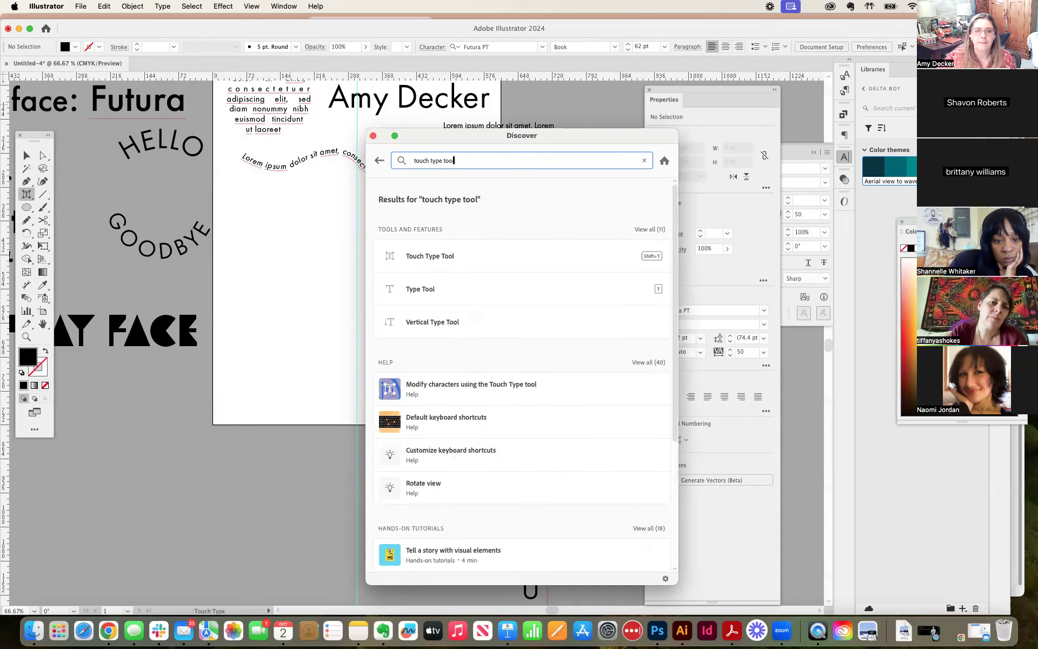
pyautogui.moveTo(449, 255)
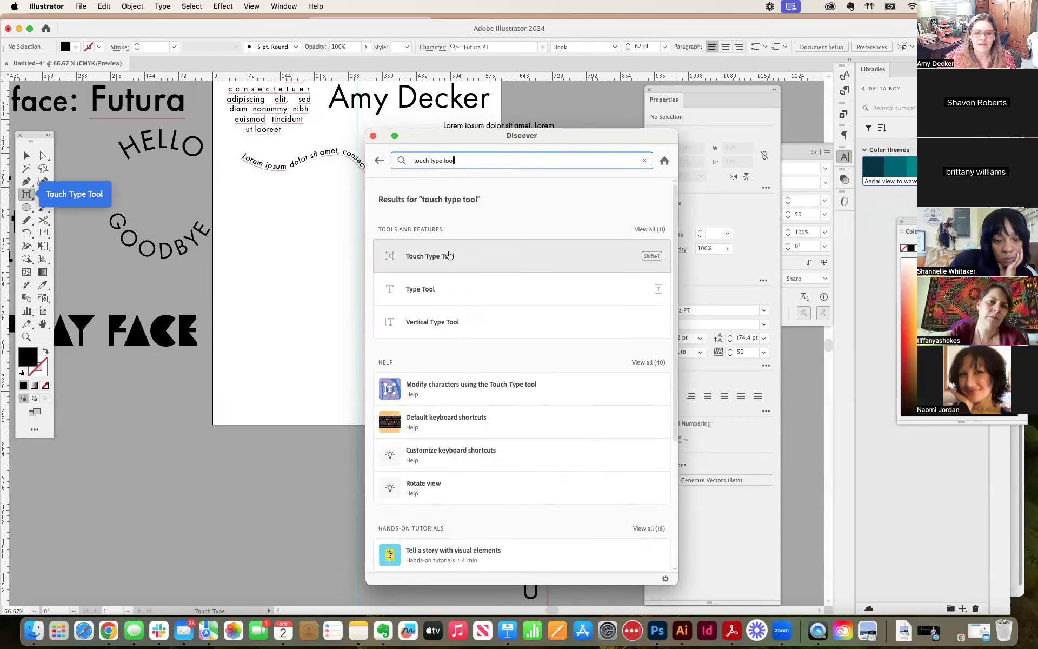
pyautogui.click(433, 389)
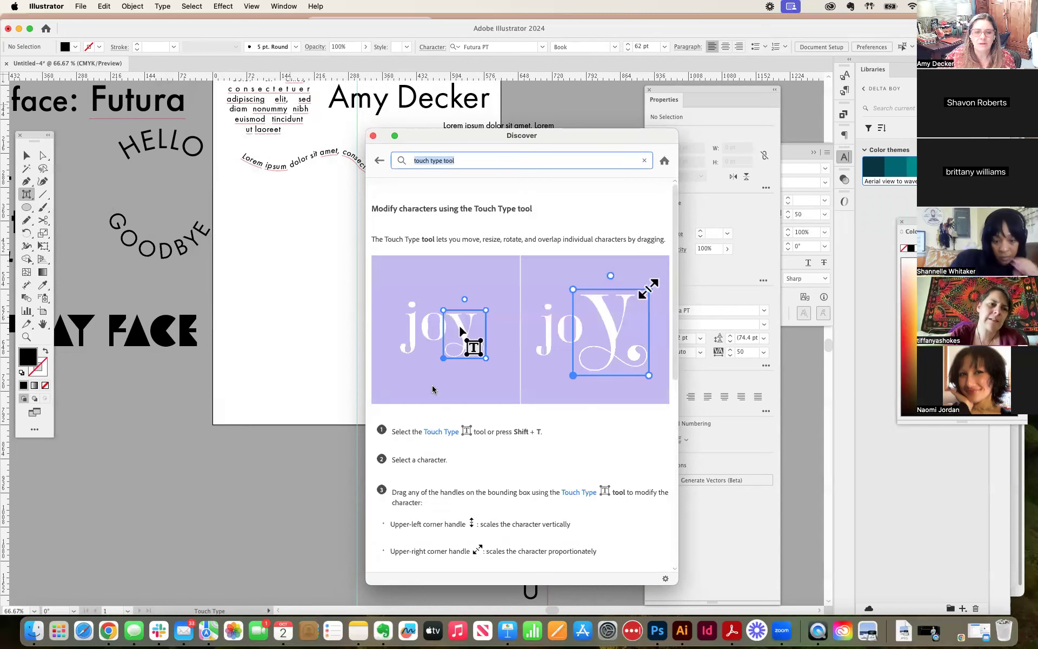
pyautogui.moveTo(515, 142); pyautogui.dragTo(459, 88)
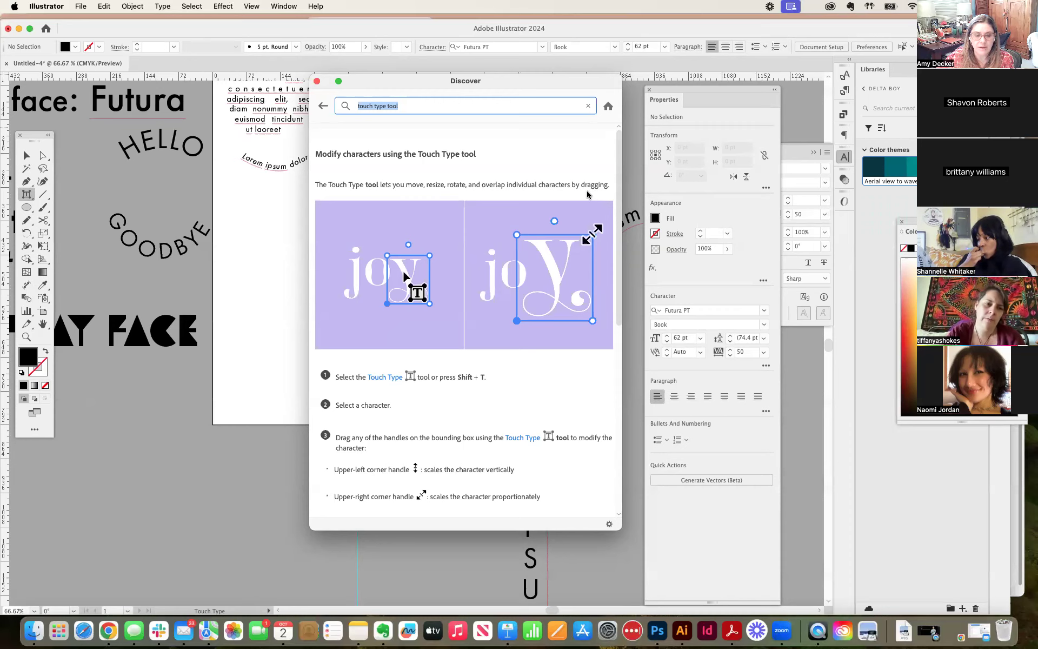
pyautogui.moveTo(576, 81); pyautogui.dragTo(832, 86)
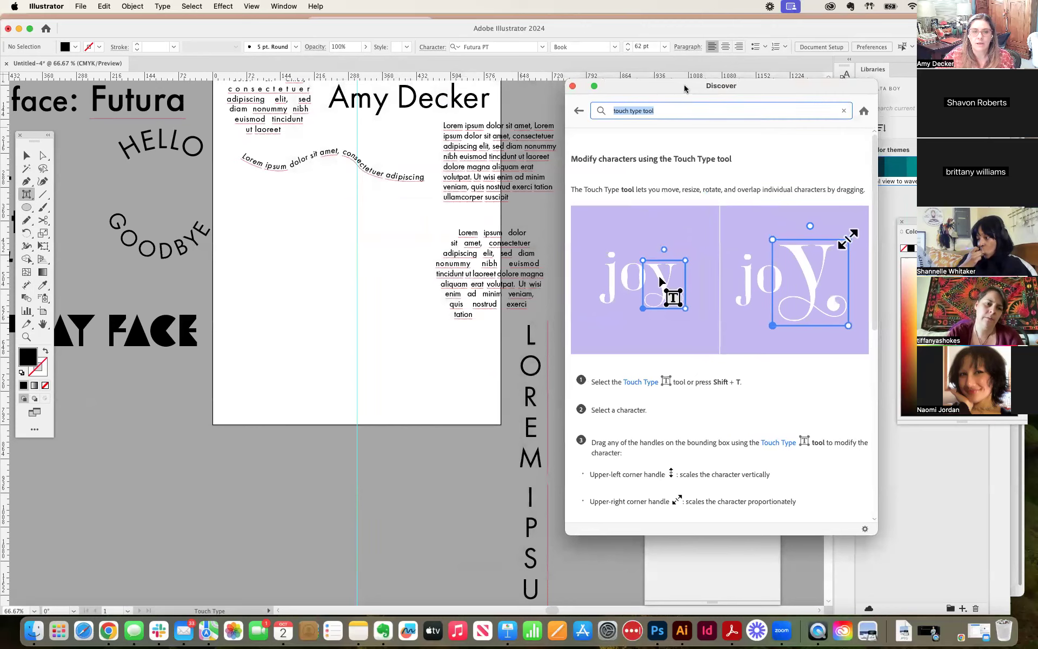
# Step: Select the capital A of the large name text and scale it with the Touch Type handles, horizontally and proportionally larger
pyautogui.click(338, 102)
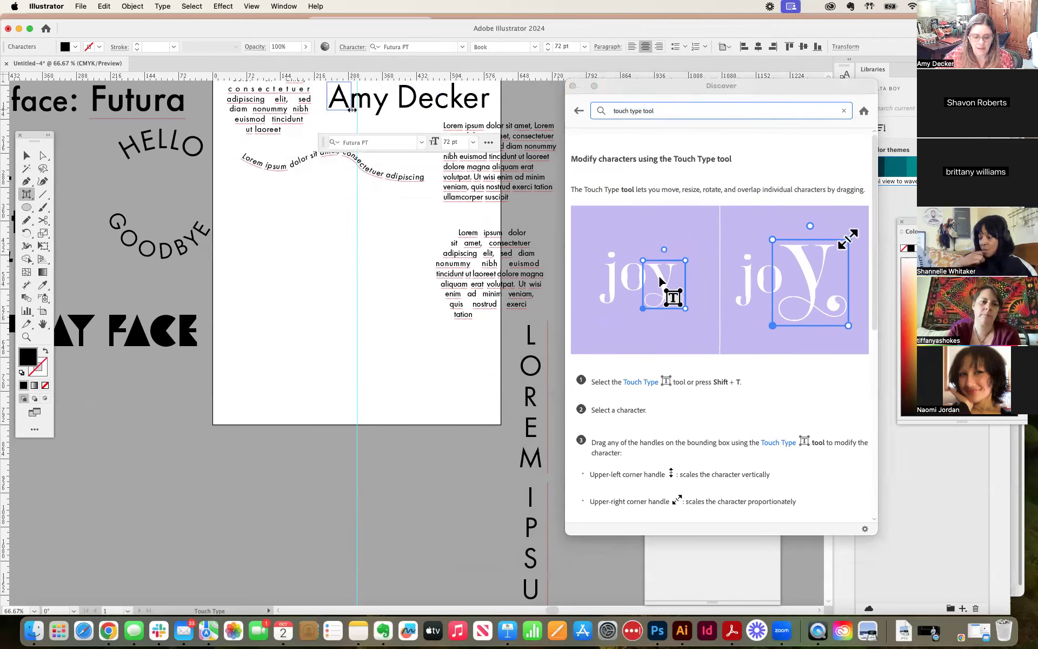
pyautogui.moveTo(352, 110); pyautogui.dragTo(377, 135)
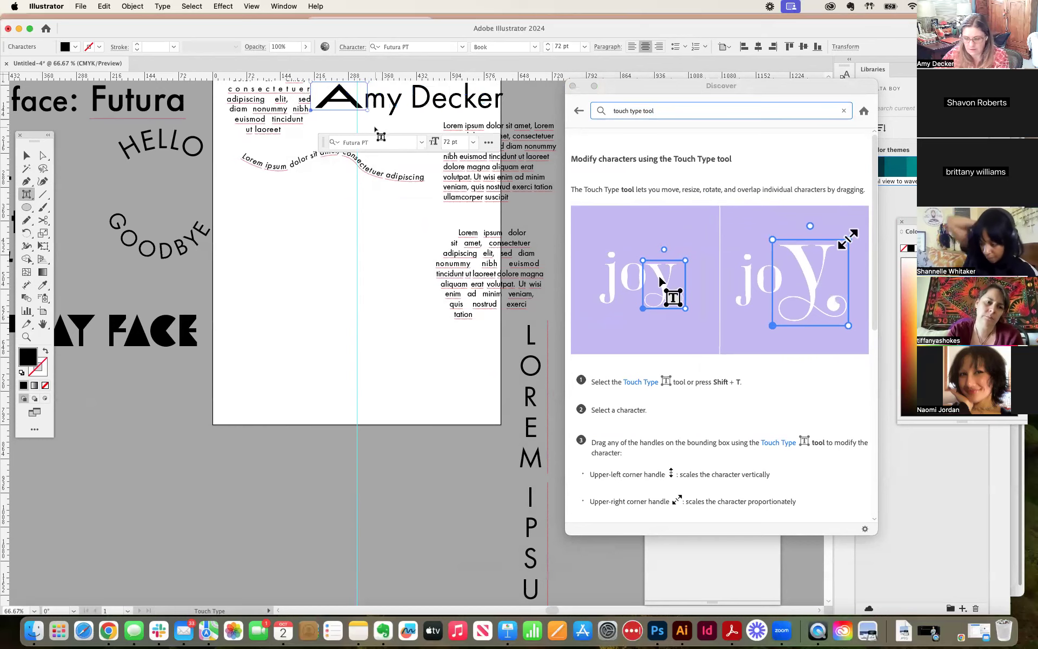
pyautogui.press('super+equal')
pyautogui.press('super+equal')
pyautogui.press('super+equal')
pyautogui.press('super+equal')
pyautogui.press('super+equal')
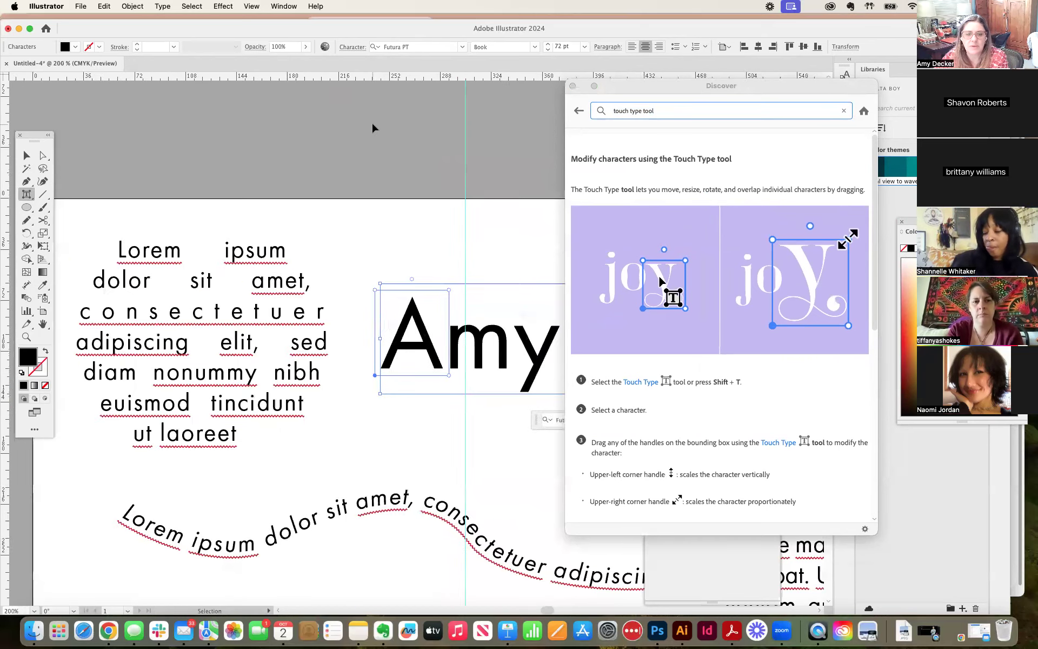
pyautogui.moveTo(487, 243); pyautogui.dragTo(574, 115)
pyautogui.press('super+minus')
pyautogui.press('super+minus')
pyautogui.press('super+minus')
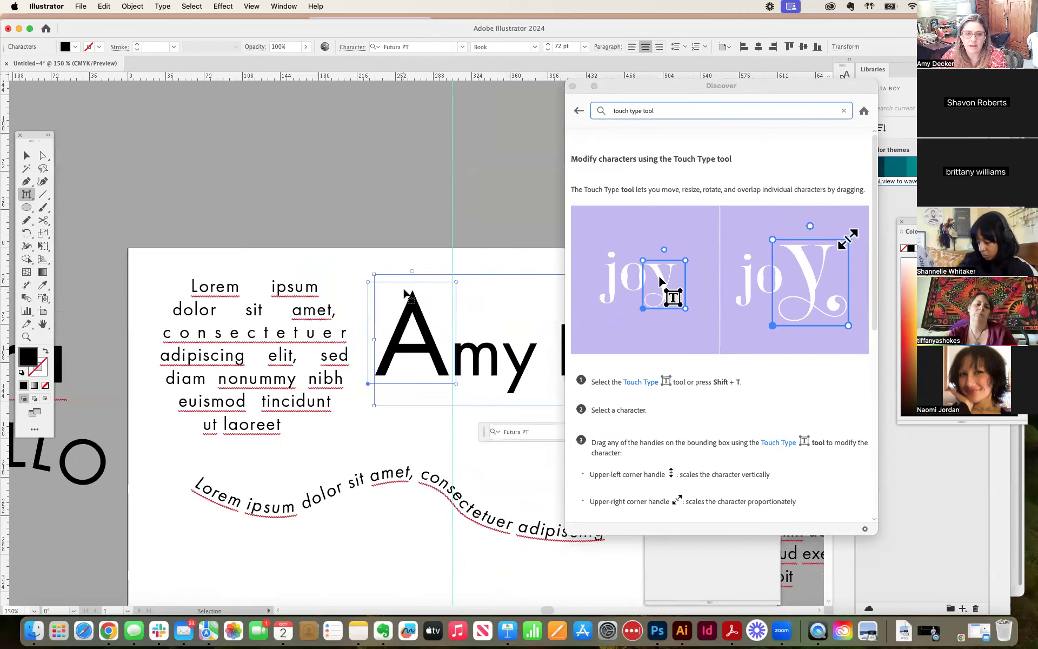
pyautogui.press('super+minus')
# Step: Move the A above the name's baseline, shrink it proportionally, and stretch it horizontally with the Touch Type handles
pyautogui.moveTo(414, 300); pyautogui.dragTo(394, 318)
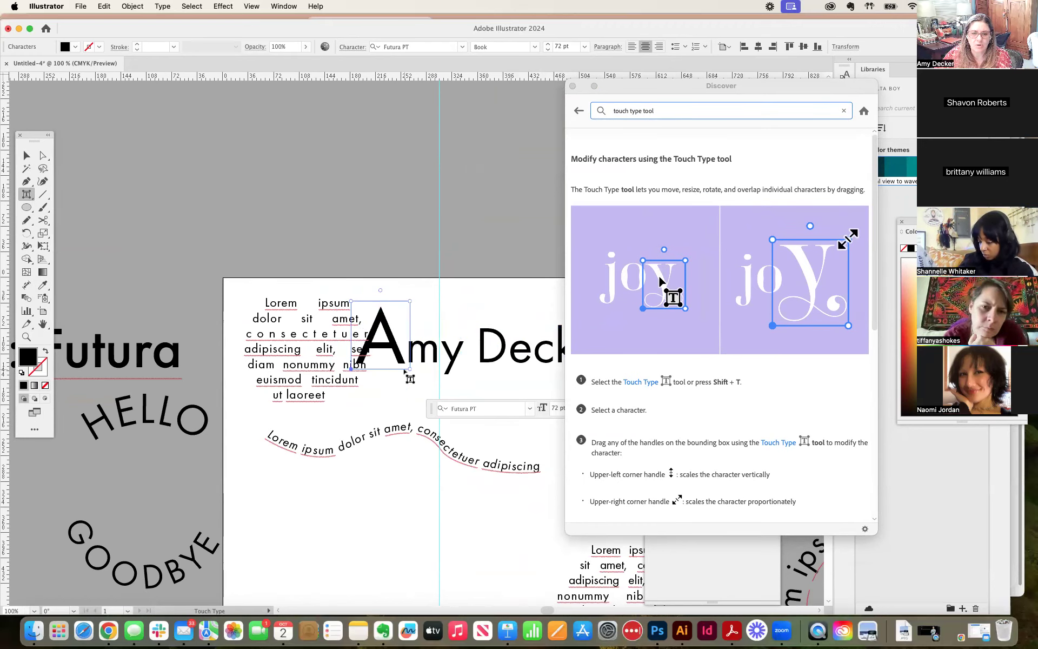
pyautogui.moveTo(351, 370); pyautogui.dragTo(405, 342)
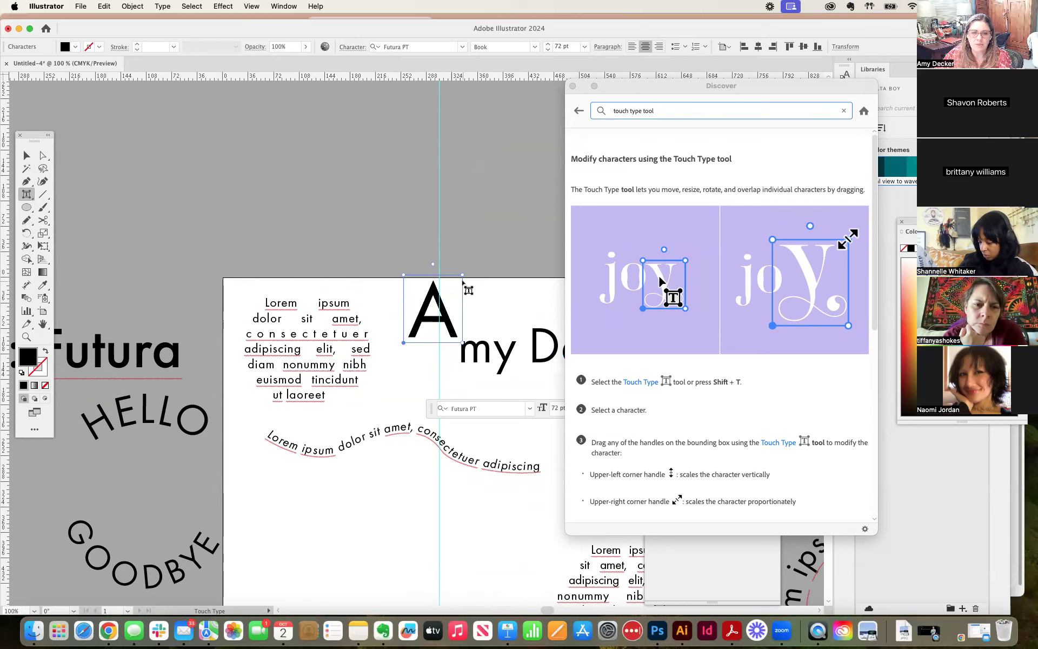
pyautogui.moveTo(460, 274); pyautogui.dragTo(456, 291)
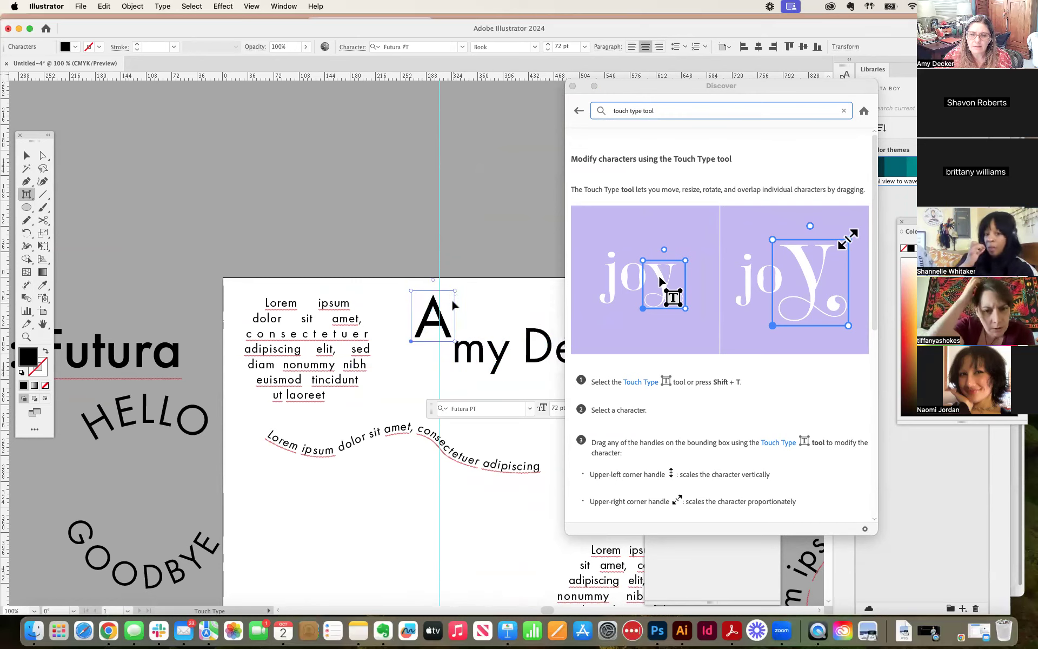
pyautogui.moveTo(457, 339); pyautogui.dragTo(493, 339)
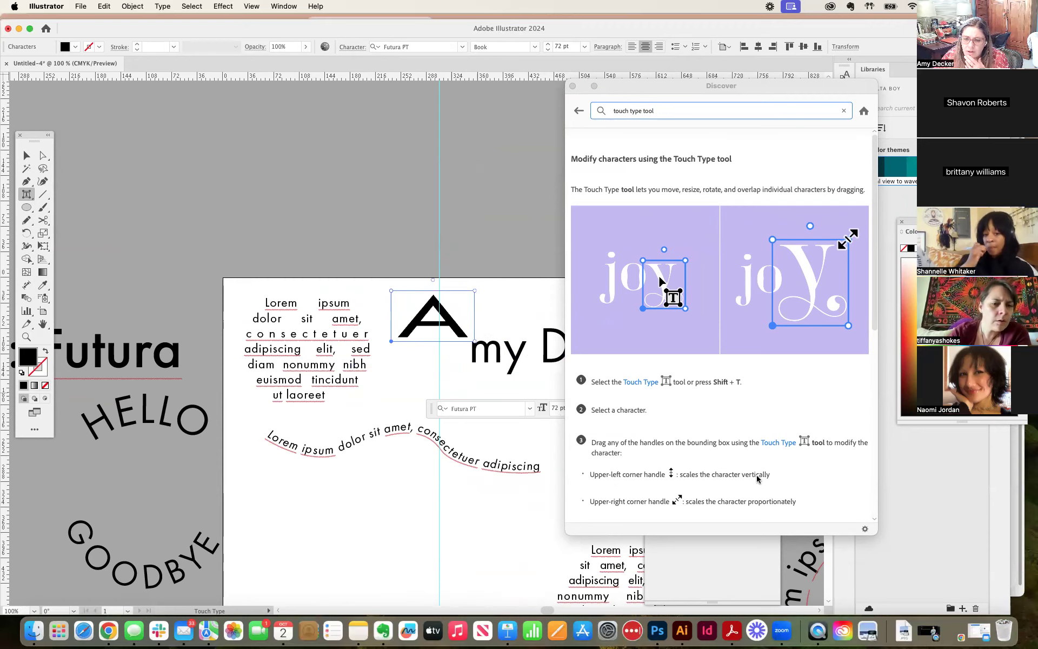
# Step: Check the handle functions in the help article, then narrow the A and rotate it clockwise about 45°
pyautogui.scroll(-5, 670, 500)
pyautogui.scroll(-1, 670, 500)
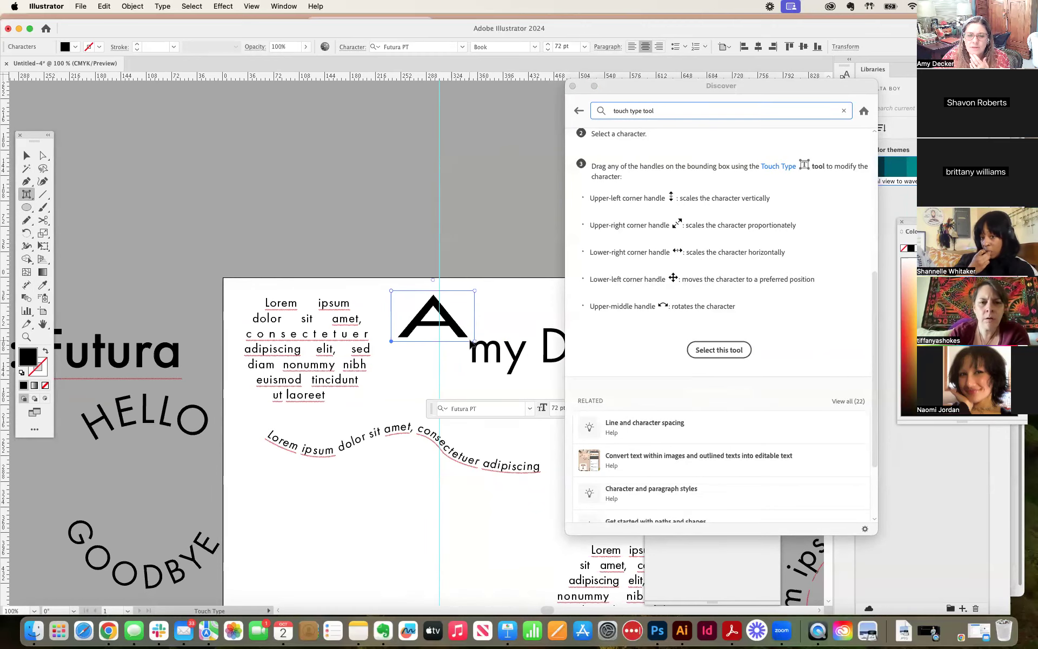
pyautogui.moveTo(475, 341); pyautogui.dragTo(443, 346)
pyautogui.moveTo(460, 288)
pyautogui.mouseDown()
pyautogui.moveTo(489, 261)
pyautogui.moveTo(476, 280)
pyautogui.moveTo(452, 275)
pyautogui.moveTo(461, 281)
pyautogui.mouseUp()
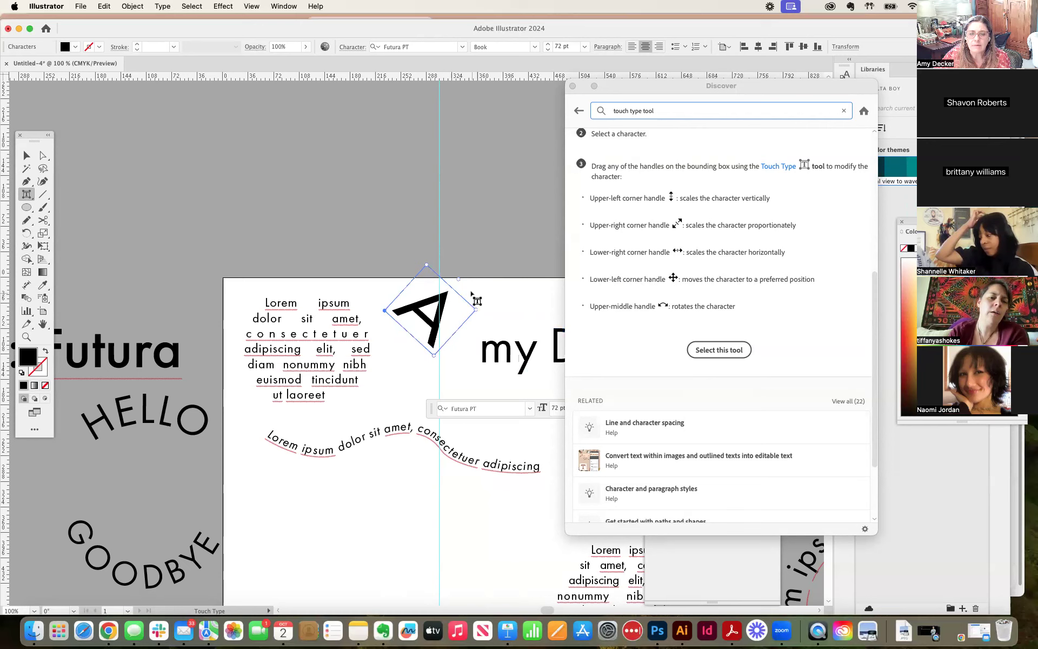
pyautogui.click(471, 265)
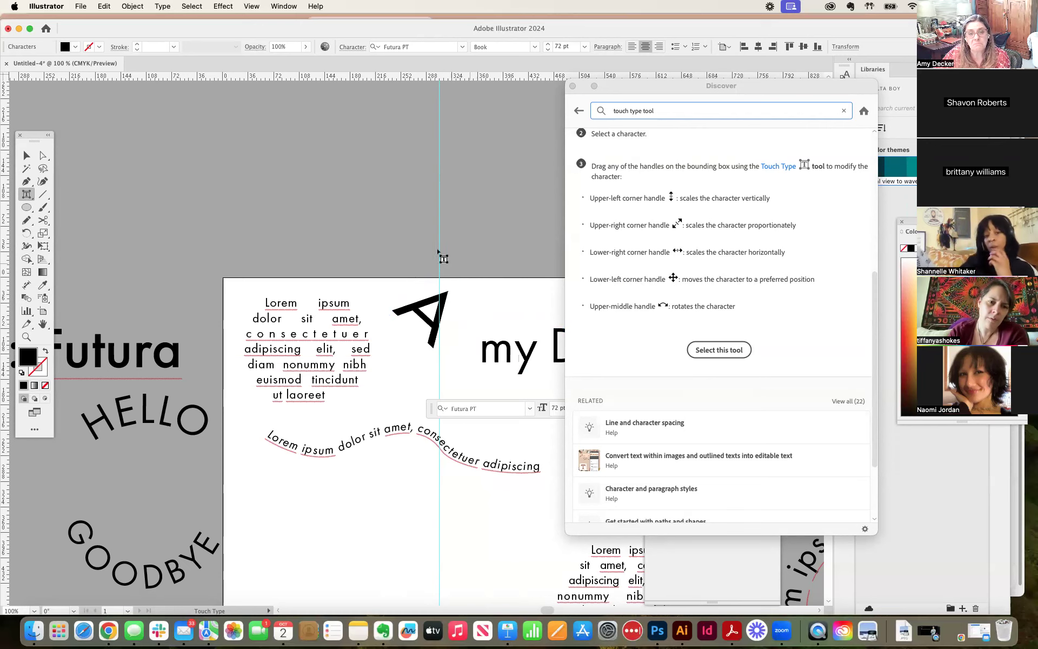
# Step: Shift the help window farther away from the artwork and move the rotated A closer to the letter m
pyautogui.moveTo(617, 87); pyautogui.dragTo(722, 100)
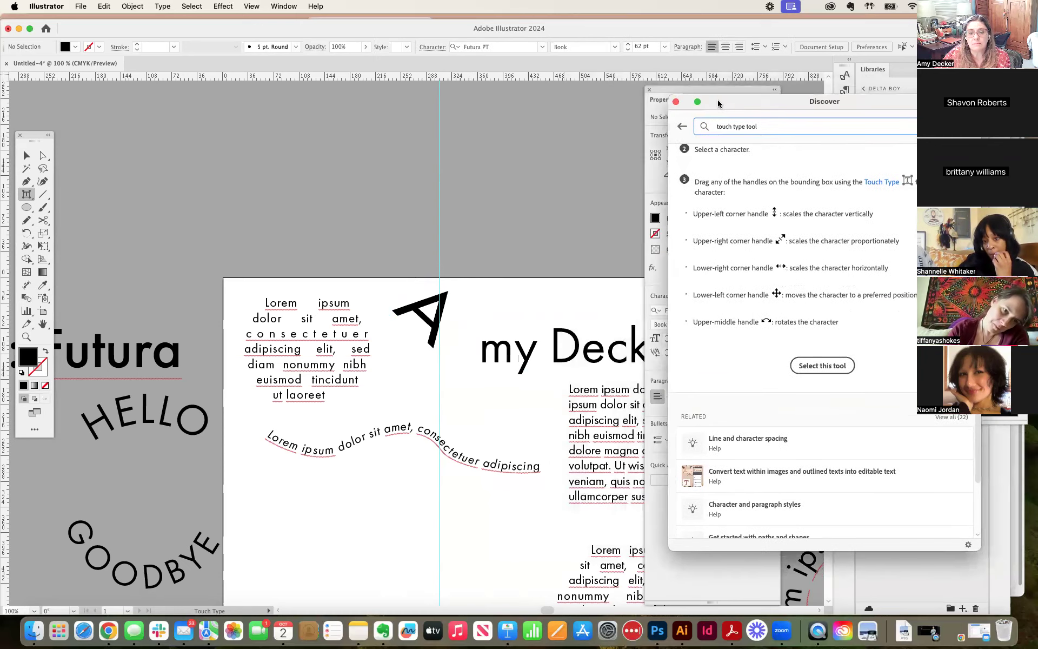
pyautogui.click(429, 319)
pyautogui.moveTo(428, 319); pyautogui.dragTo(452, 331)
# Step: Move the m down toward the A and tilt it slightly counterclockwise, then shrink the y and rotate it clockwise
pyautogui.click(511, 350)
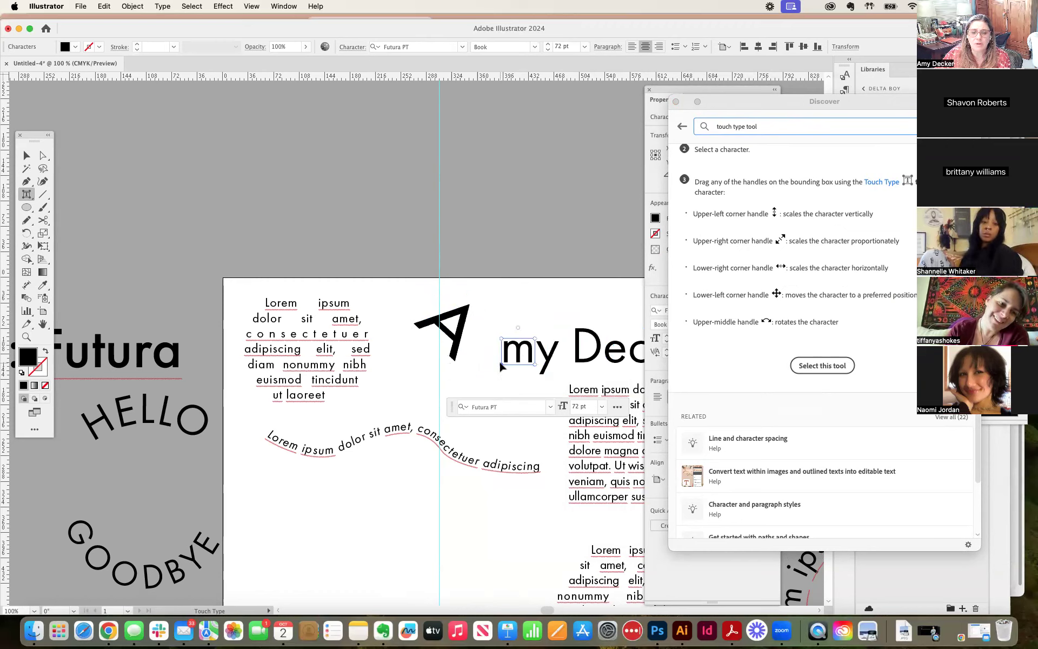
pyautogui.moveTo(499, 361); pyautogui.dragTo(466, 371)
pyautogui.moveTo(501, 336); pyautogui.dragTo(487, 340)
pyautogui.click(547, 350)
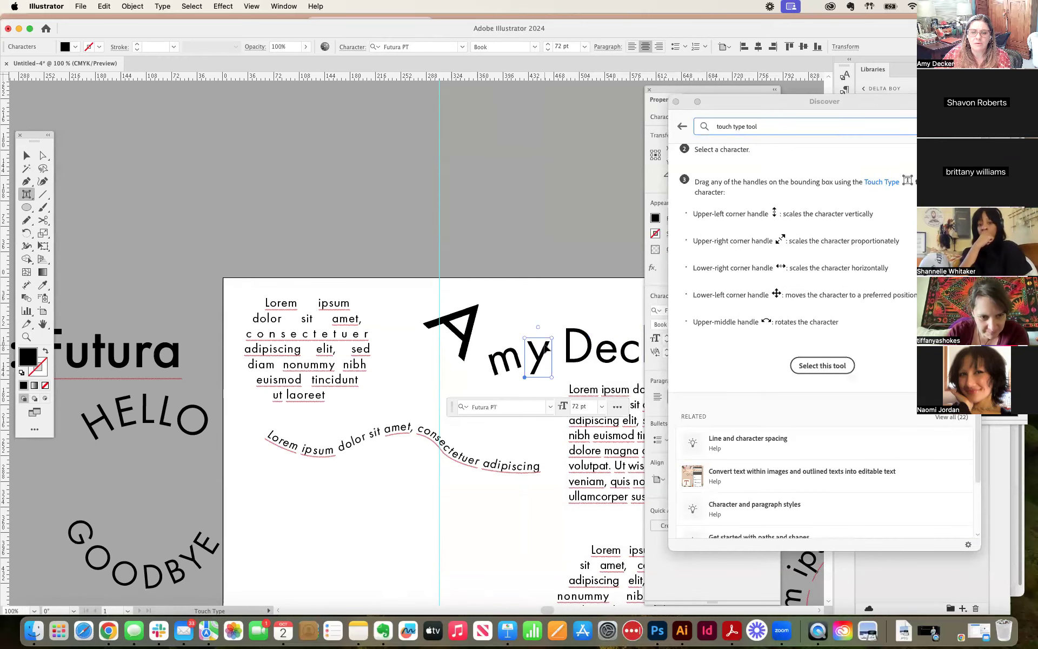
pyautogui.moveTo(554, 338); pyautogui.dragTo(531, 288)
# Step: Select the capital D of the name text, enlarge it proportionally, and rotate it counterclockwise about 30°
pyautogui.click(574, 338)
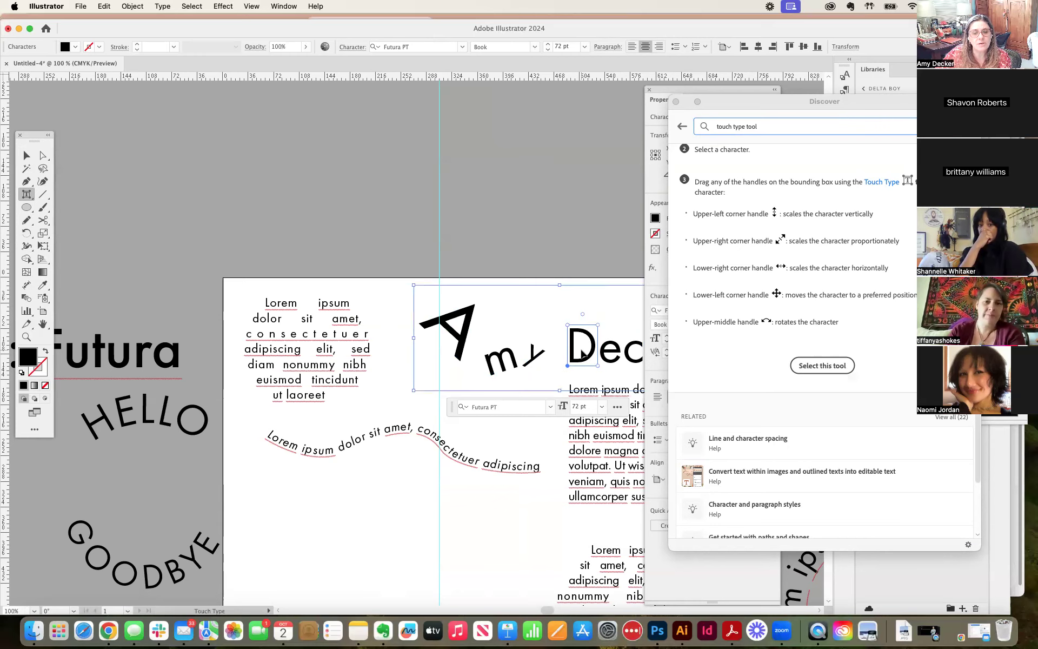
pyautogui.press('super+equal')
pyautogui.press('super+equal')
pyautogui.moveTo(445, 310); pyautogui.dragTo(459, 276)
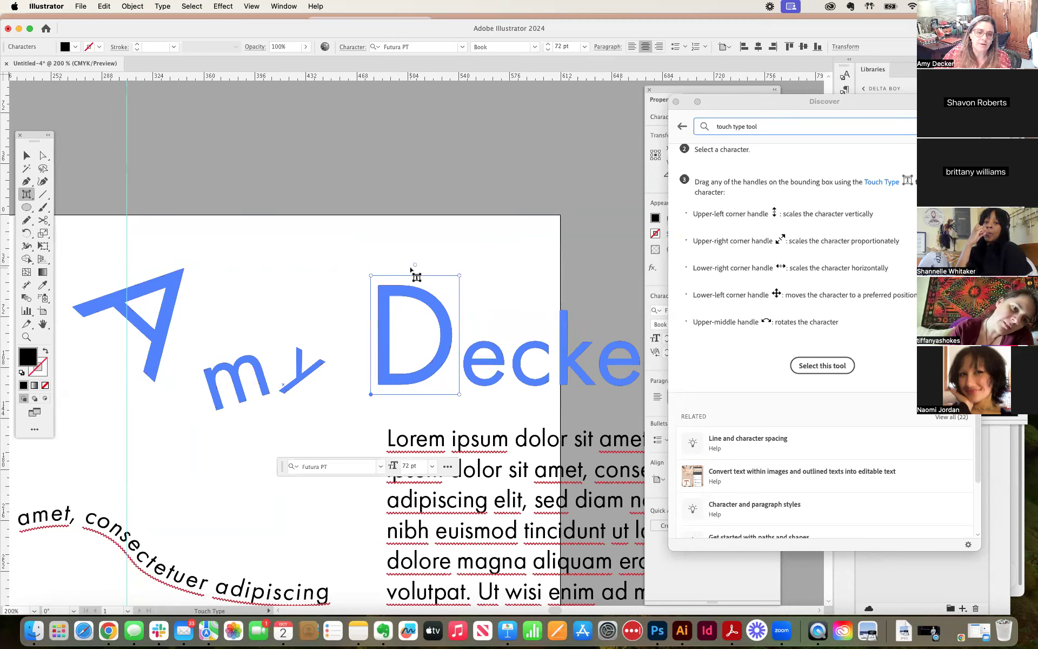
pyautogui.moveTo(415, 263); pyautogui.dragTo(381, 267)
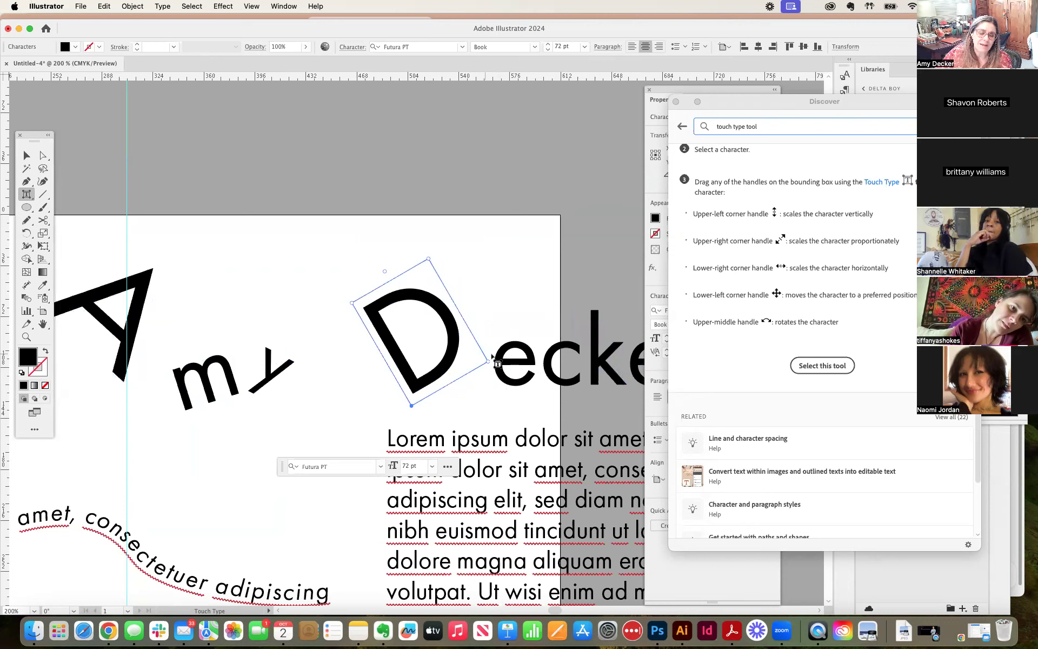
pyautogui.moveTo(490, 361); pyautogui.dragTo(462, 363)
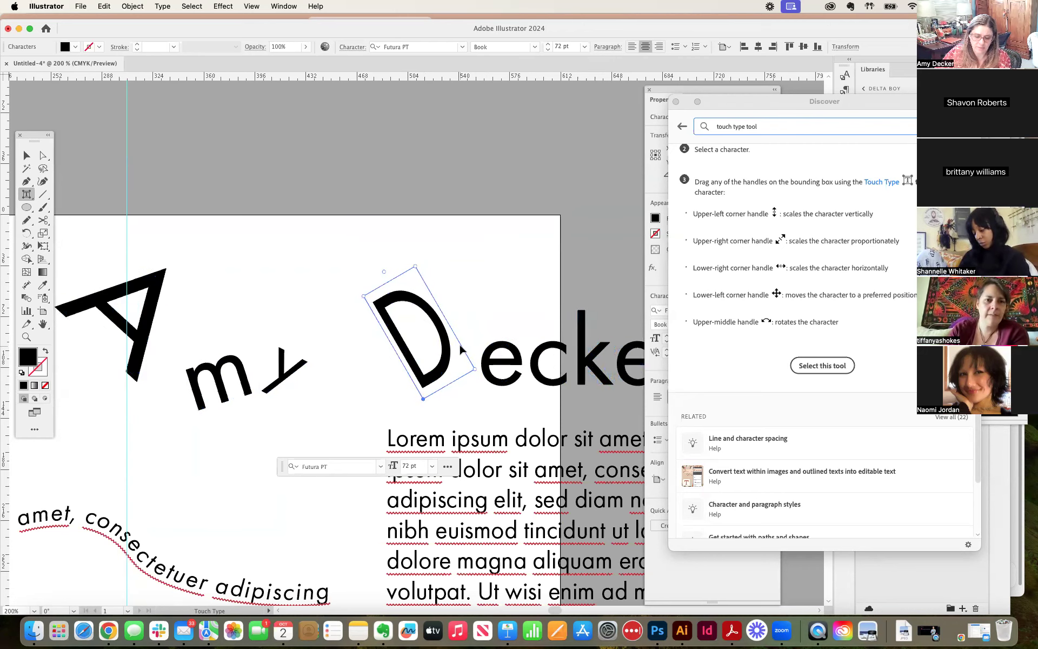
pyautogui.press('super+z')
pyautogui.moveTo(488, 362); pyautogui.dragTo(470, 350)
pyautogui.press('super+z')
# Step: Raise the rotated D above the baseline, rotate the following e clockwise about 30°, and deselect the text
pyautogui.moveTo(407, 406); pyautogui.dragTo(426, 375)
pyautogui.click(521, 378)
pyautogui.moveTo(547, 337); pyautogui.dragTo(532, 313)
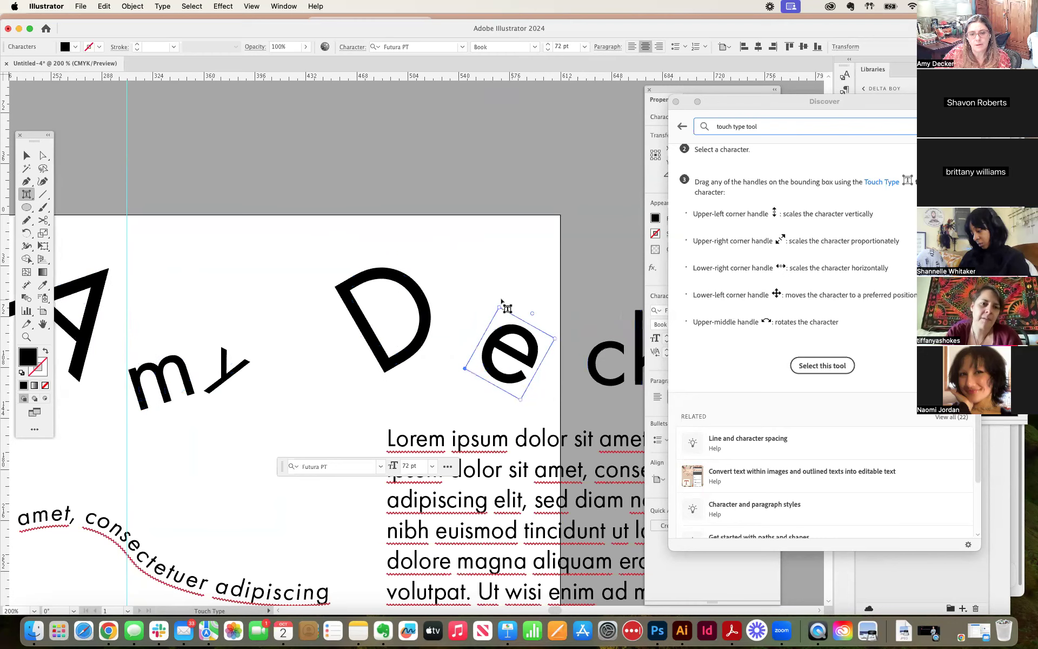
pyautogui.press('super+minus')
pyautogui.press('super+minus')
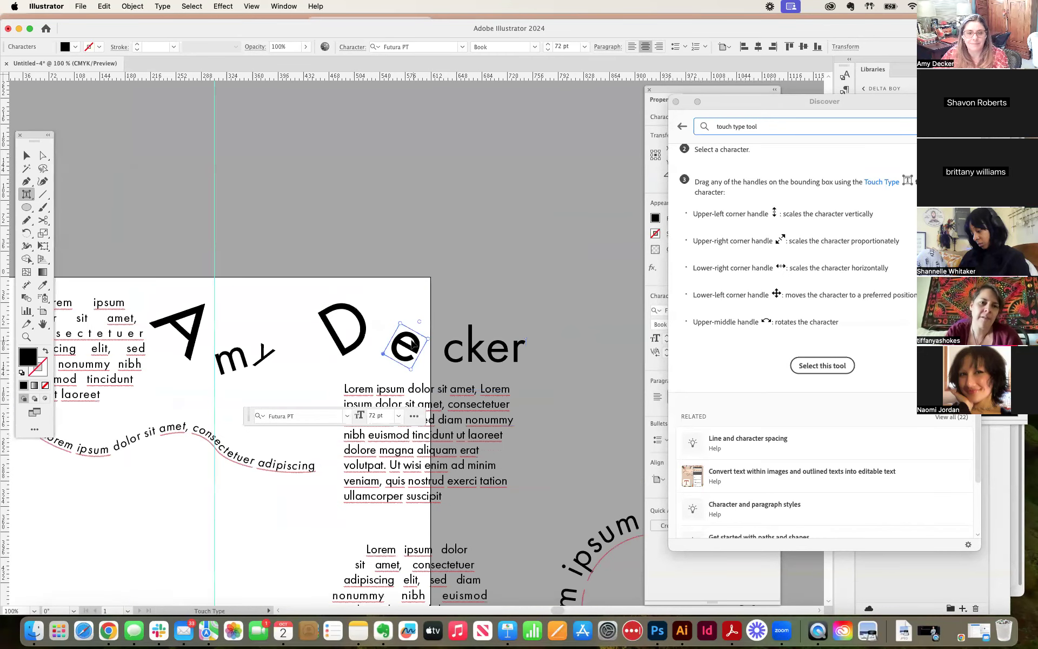
pyautogui.click(294, 292)
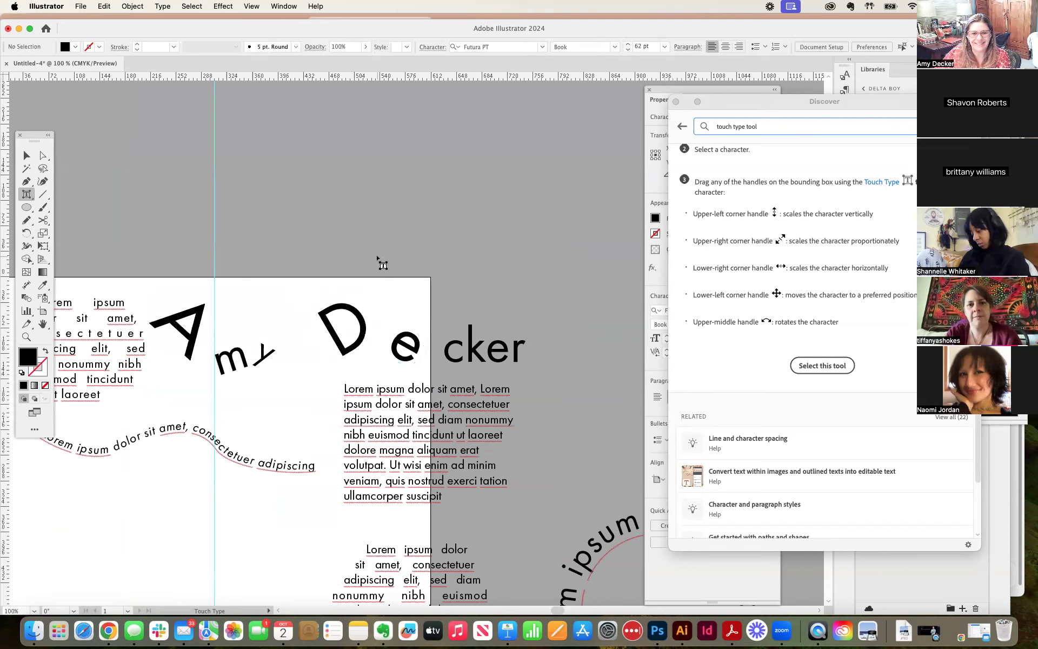
# Step: Select the whole modified name text with the Selection tool and reposition it slightly near the artboard's upper edge
pyautogui.click(26, 156)
pyautogui.press('space')
pyautogui.moveTo(326, 212); pyautogui.dragTo(433, 132)
pyautogui.moveTo(441, 232); pyautogui.dragTo(449, 249)
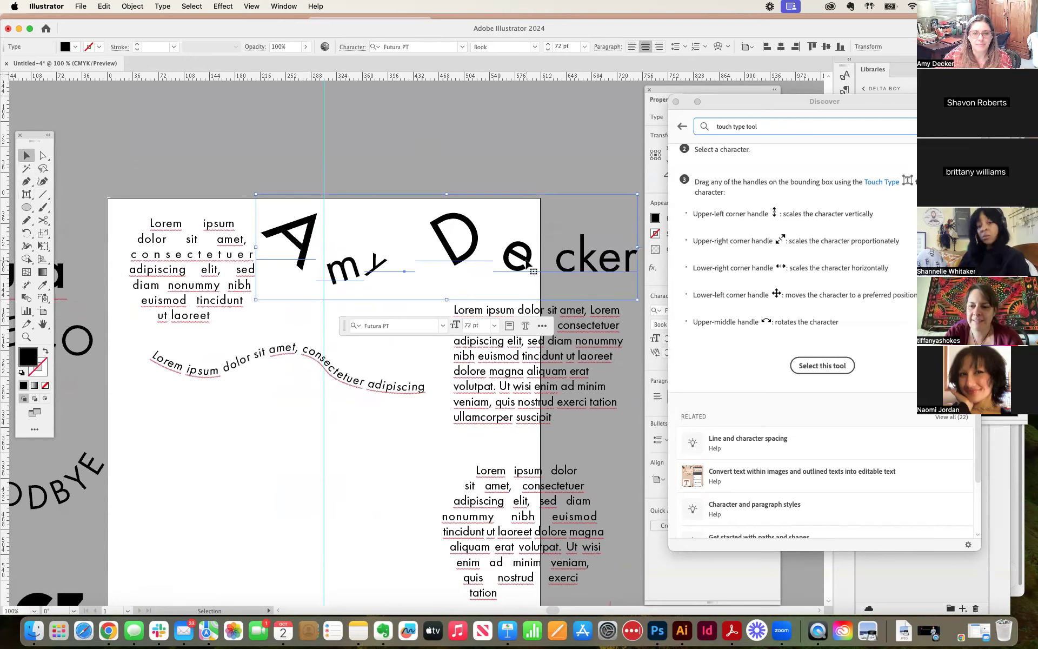
# Step: With the Touch Type tool, enlarge the c of the name text proportionally and rotate it clockwise about 30°
pyautogui.click(26, 195)
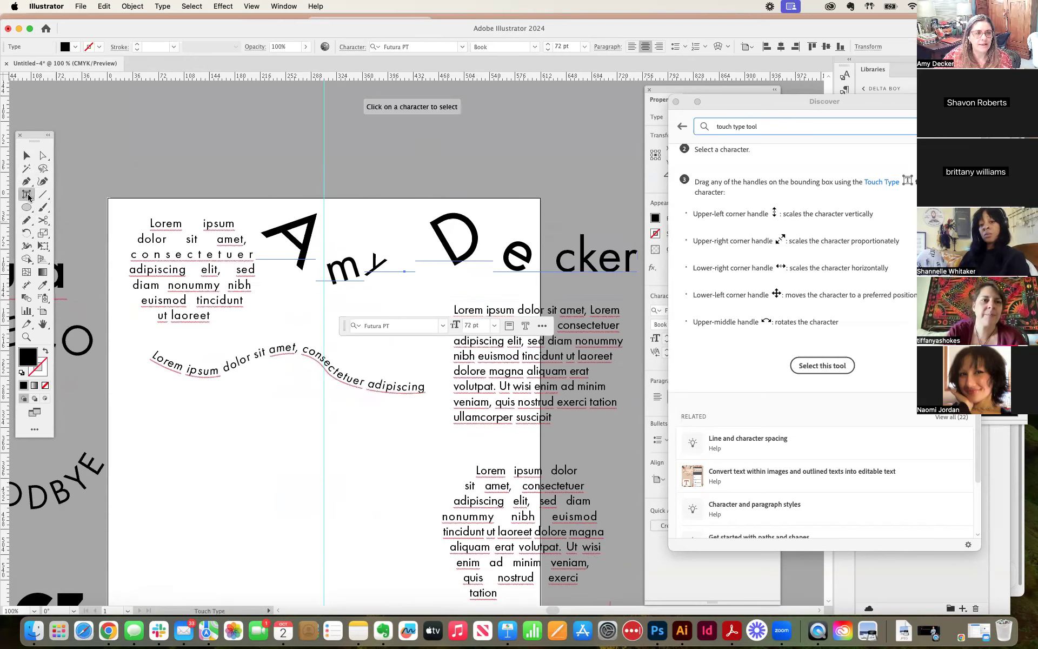
pyautogui.click(565, 260)
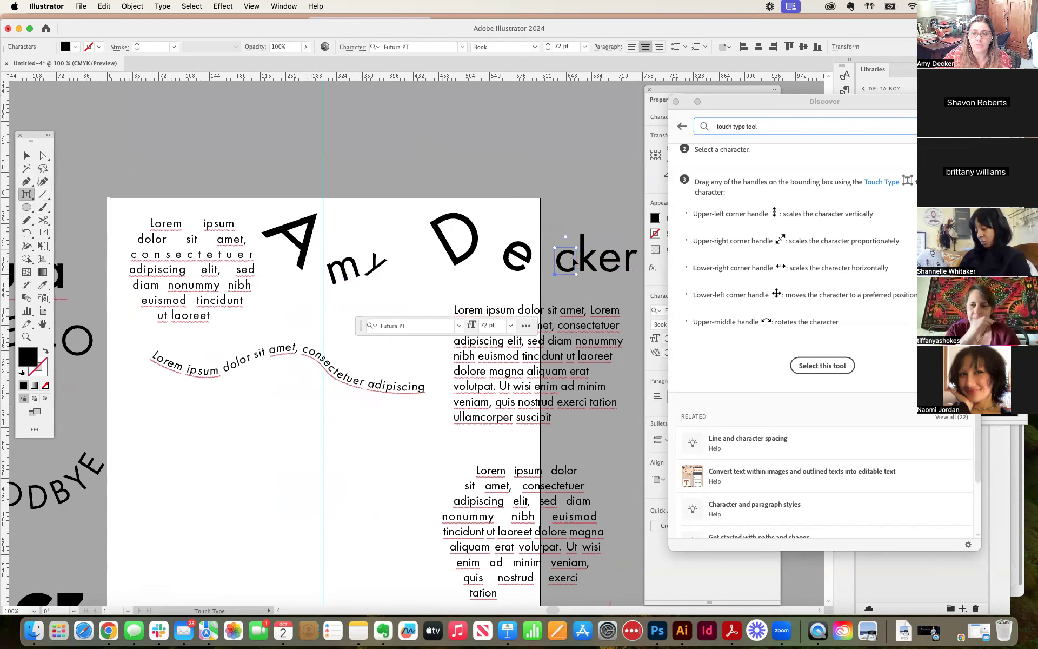
pyautogui.moveTo(577, 248); pyautogui.dragTo(626, 227)
pyautogui.moveTo(565, 218); pyautogui.dragTo(583, 216)
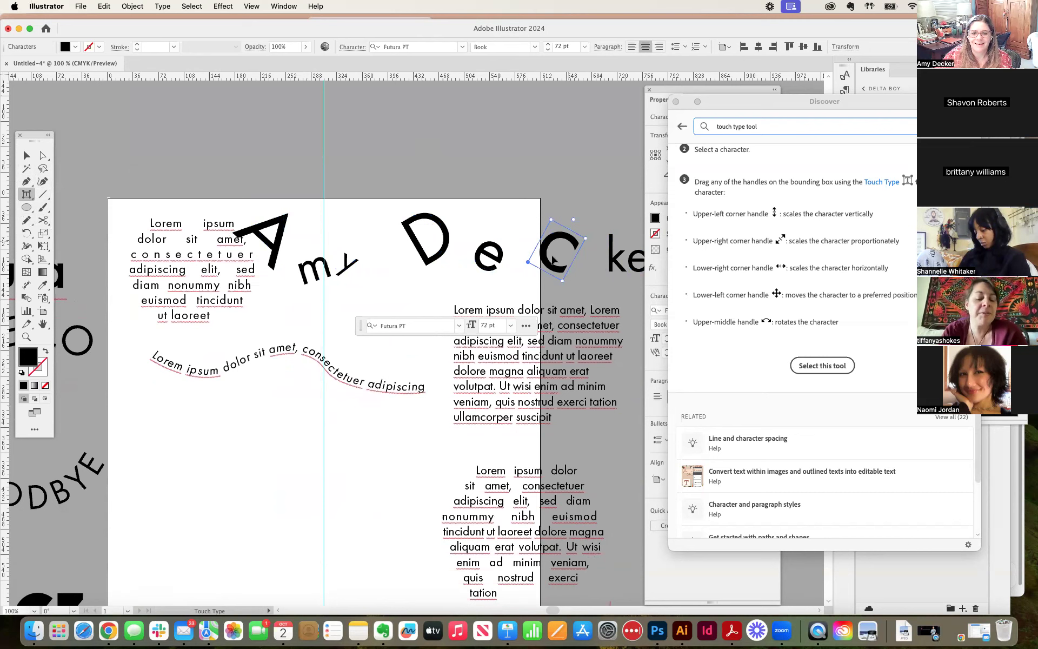
# Step: Enlarge the k slightly and rotate it clockwise, then slightly enlarge the tilted y of the first name
pyautogui.click(616, 259)
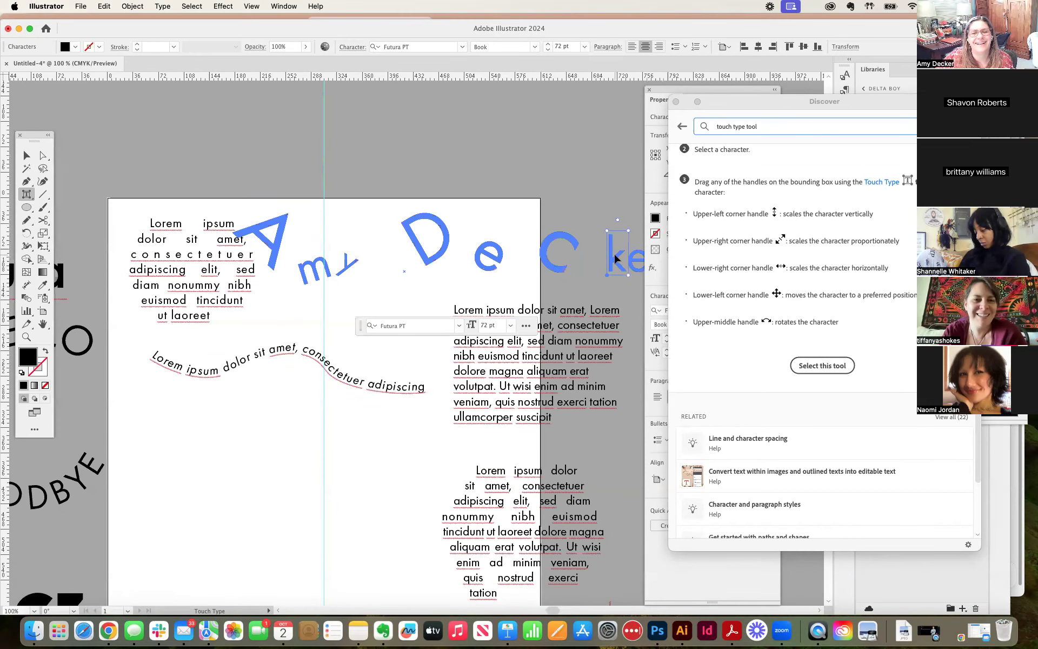
pyautogui.moveTo(629, 231)
pyautogui.mouseDown()
pyautogui.moveTo(629, 211)
pyautogui.moveTo(633, 219)
pyautogui.mouseUp()
pyautogui.scroll(-2, 559, 242)
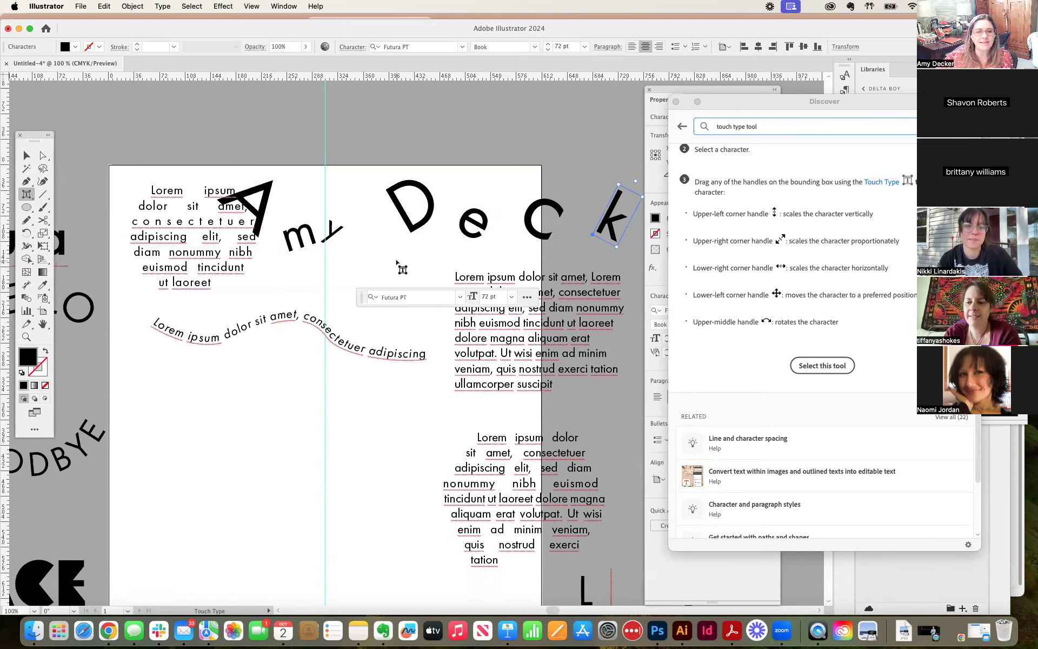
pyautogui.click(335, 233)
pyautogui.moveTo(346, 227); pyautogui.dragTo(353, 225)
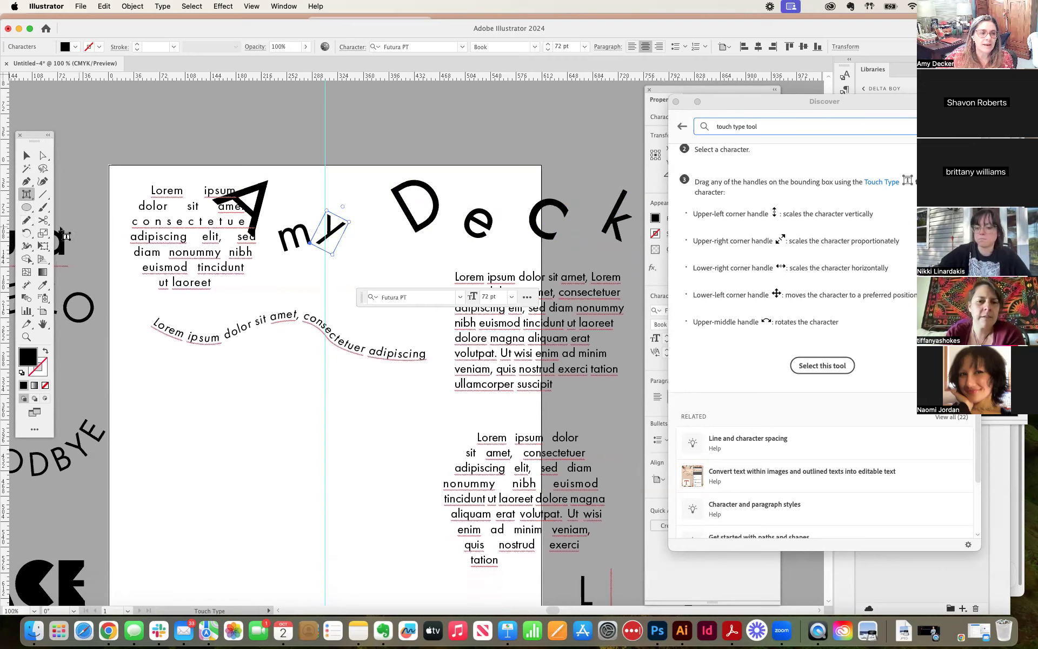
# Step: Select all of the name text with the Type tool, set its font style to Bold, and deselect it
pyautogui.click(29, 197)
pyautogui.click(68, 194)
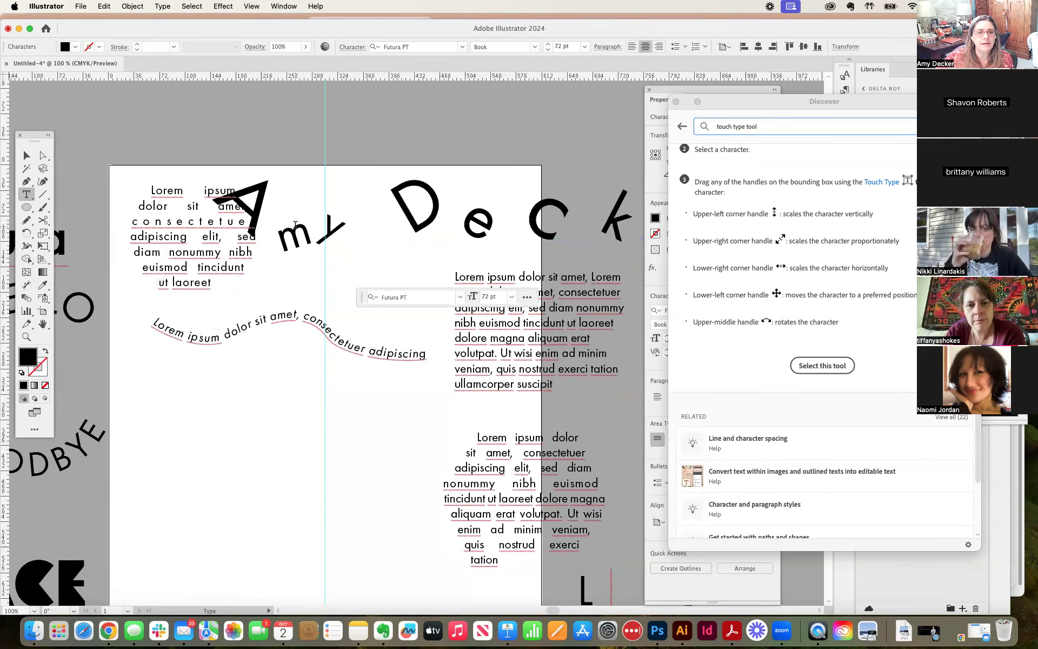
pyautogui.doubleClick(292, 224)
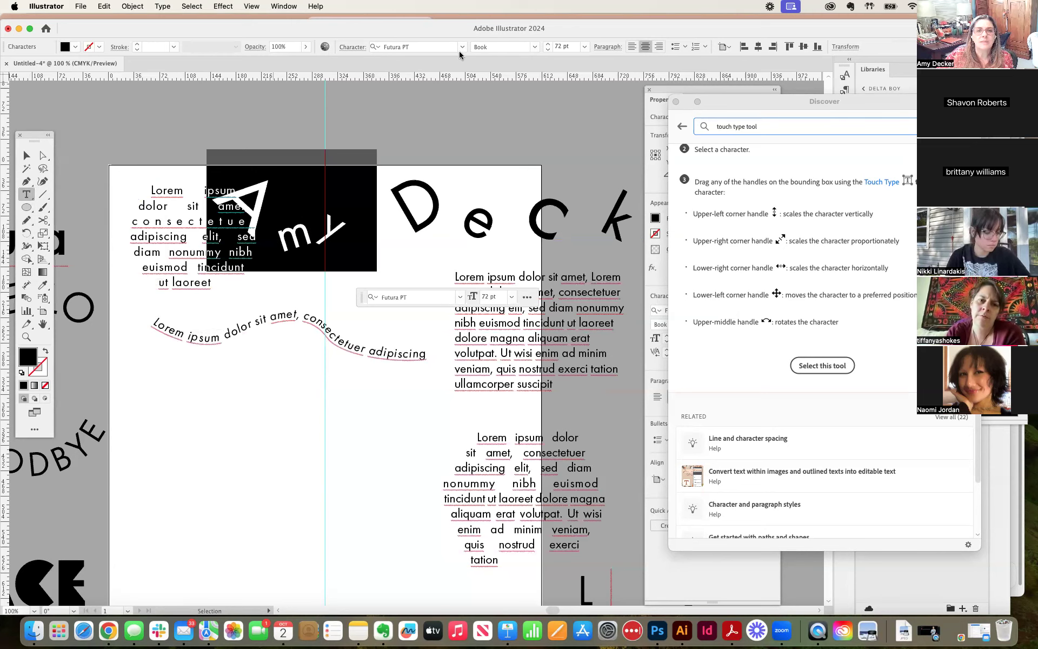
pyautogui.keyDown('shift'); pyautogui.click(399, 217); pyautogui.keyUp('shift')
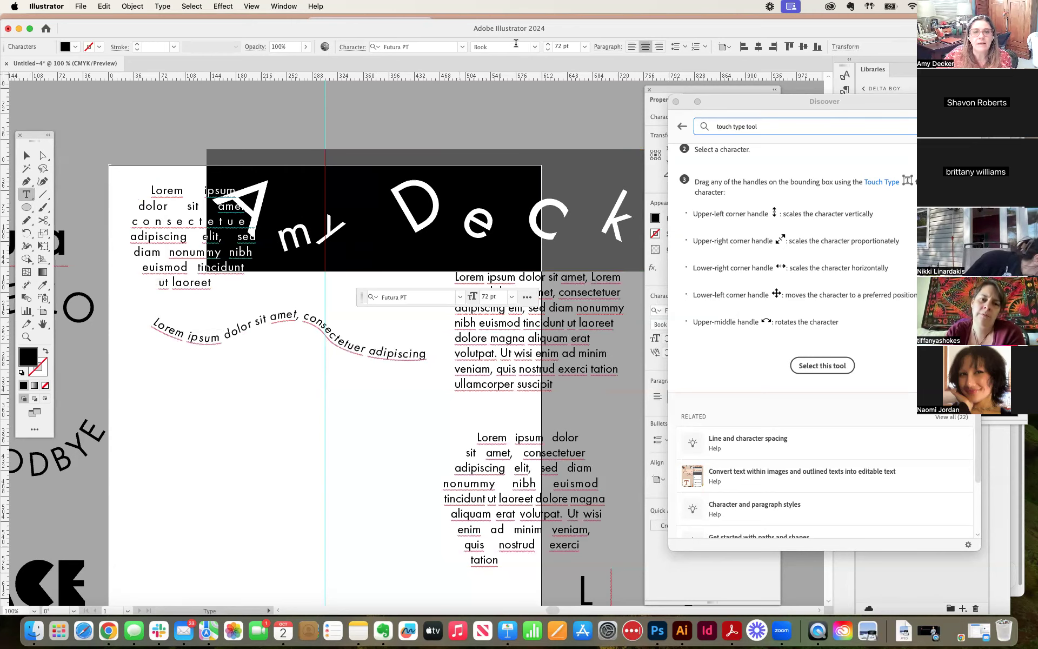
pyautogui.click(463, 48)
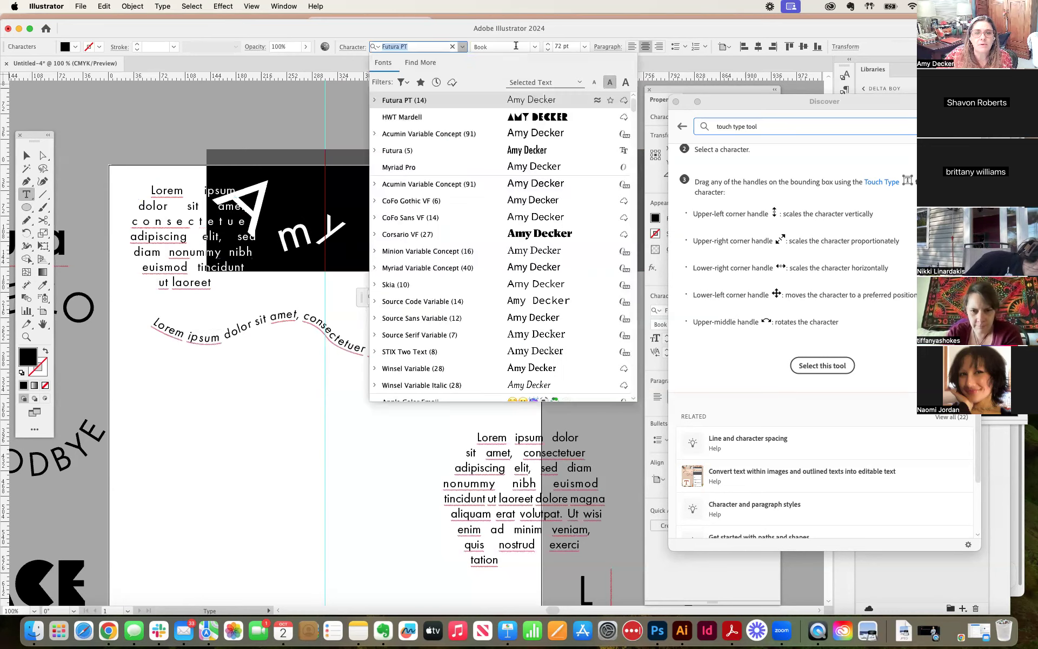
pyautogui.click(534, 47)
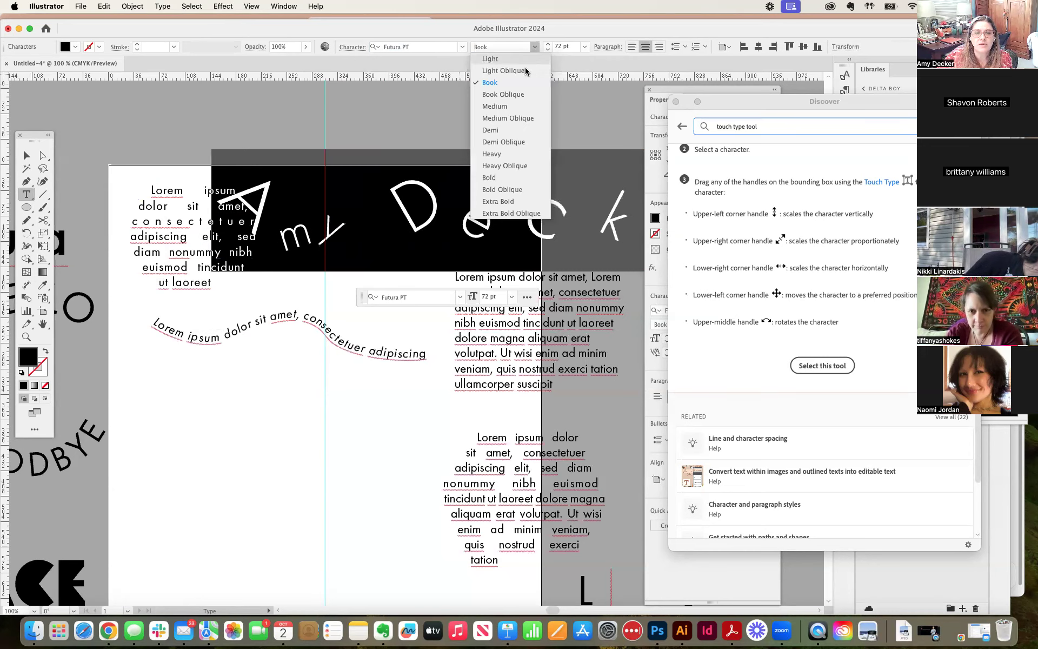
pyautogui.click(495, 177)
pyautogui.click(431, 159)
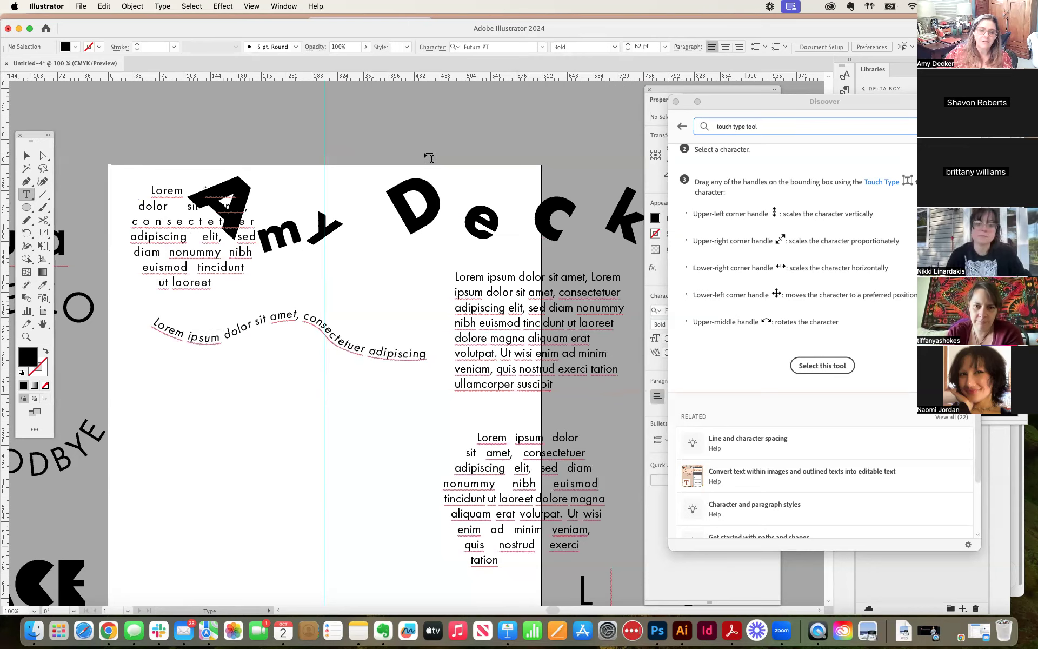
# Step: Move the bold name text with the Selection tool to the empty area above the artboard
pyautogui.press('super+minus')
pyautogui.press('super+minus')
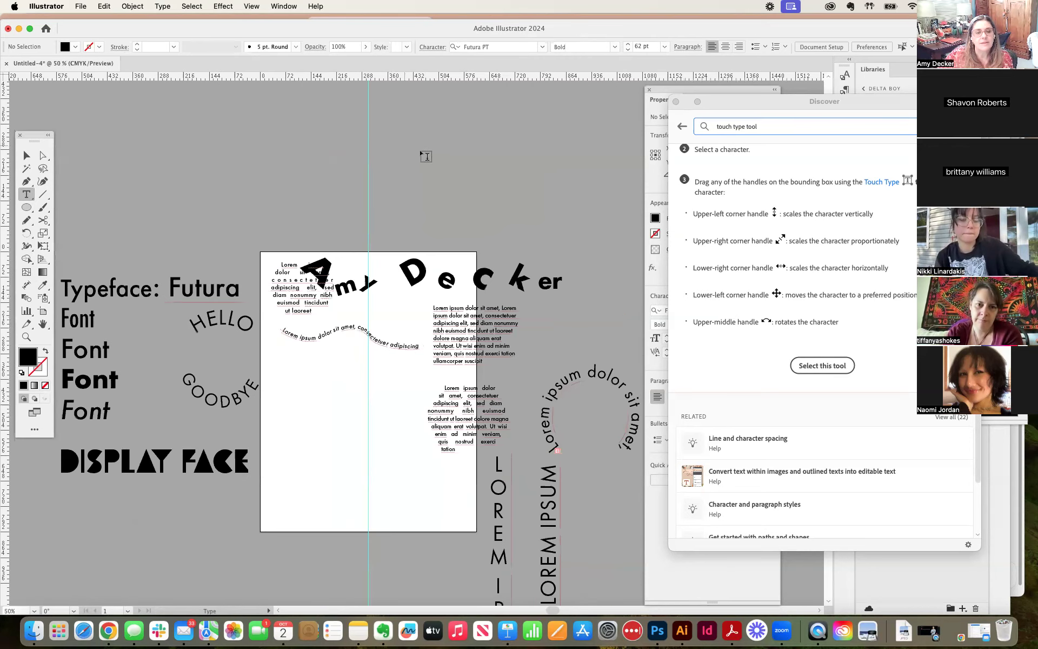
pyautogui.click(26, 156)
pyautogui.moveTo(411, 273); pyautogui.dragTo(373, 214)
# Step: Set all of the name text to the Extra Bold style and nudge the text object slightly down and to the left
pyautogui.doubleClick(373, 214)
pyautogui.press('super+a')
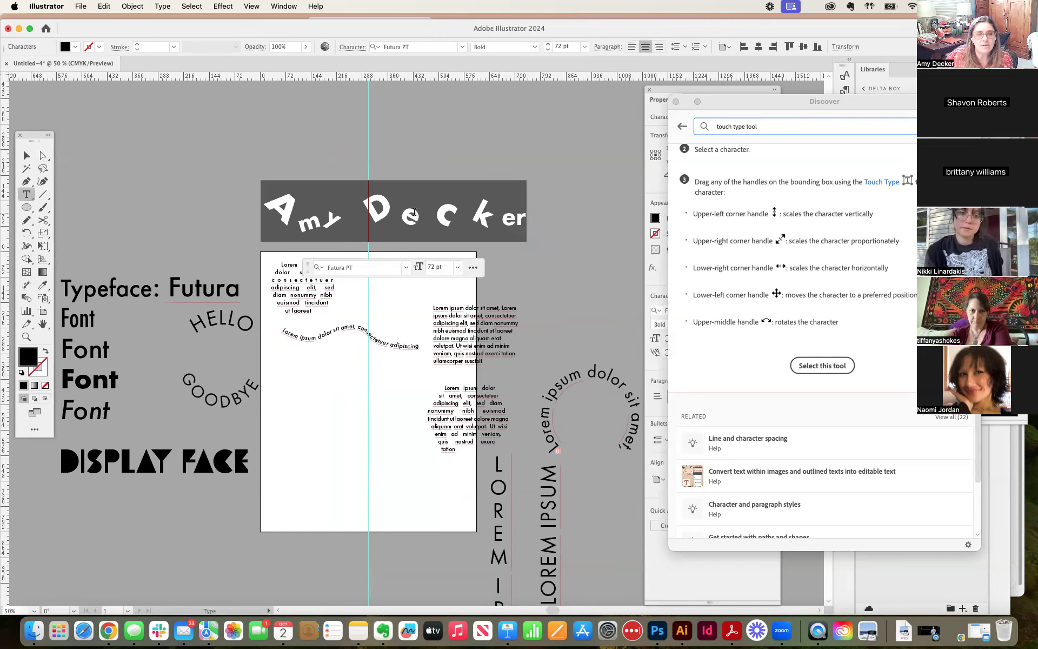
pyautogui.click(534, 47)
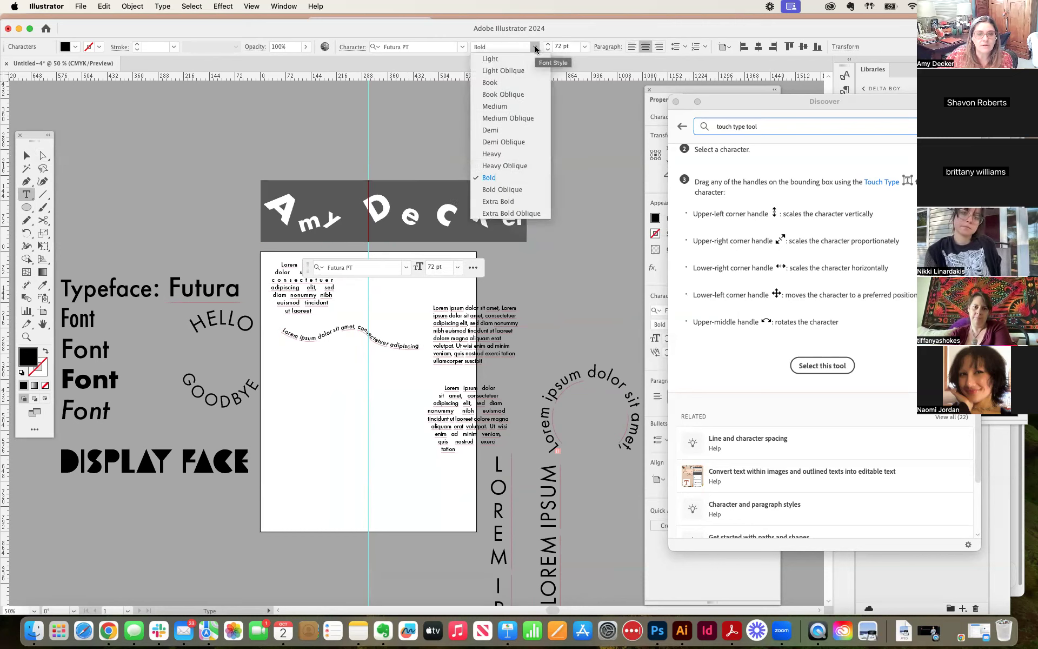
pyautogui.click(501, 203)
pyautogui.press('Escape')
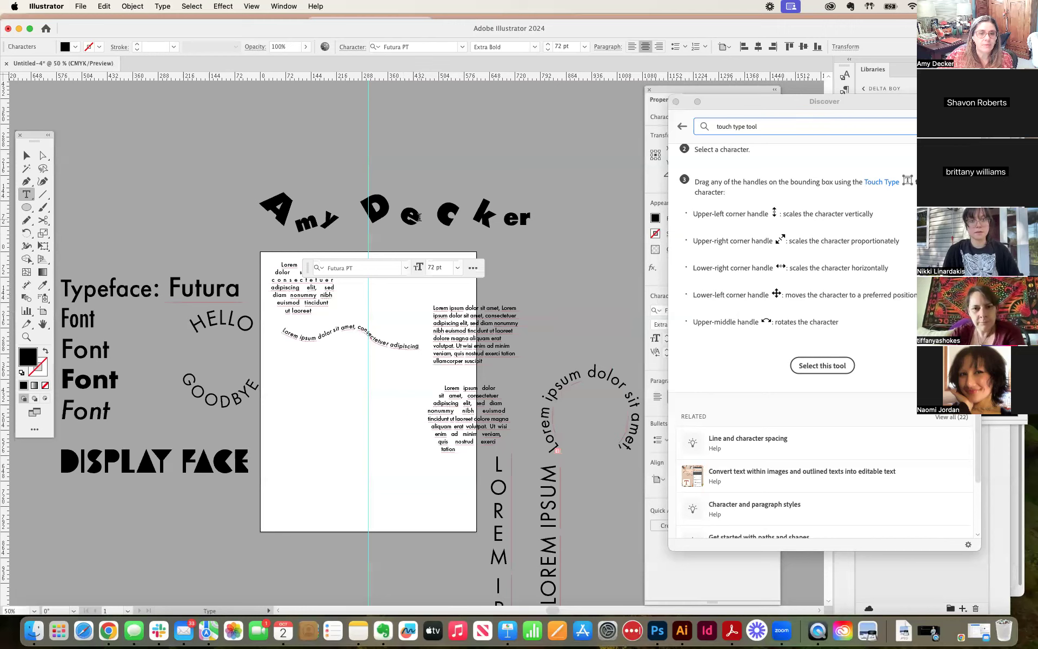
pyautogui.click(25, 156)
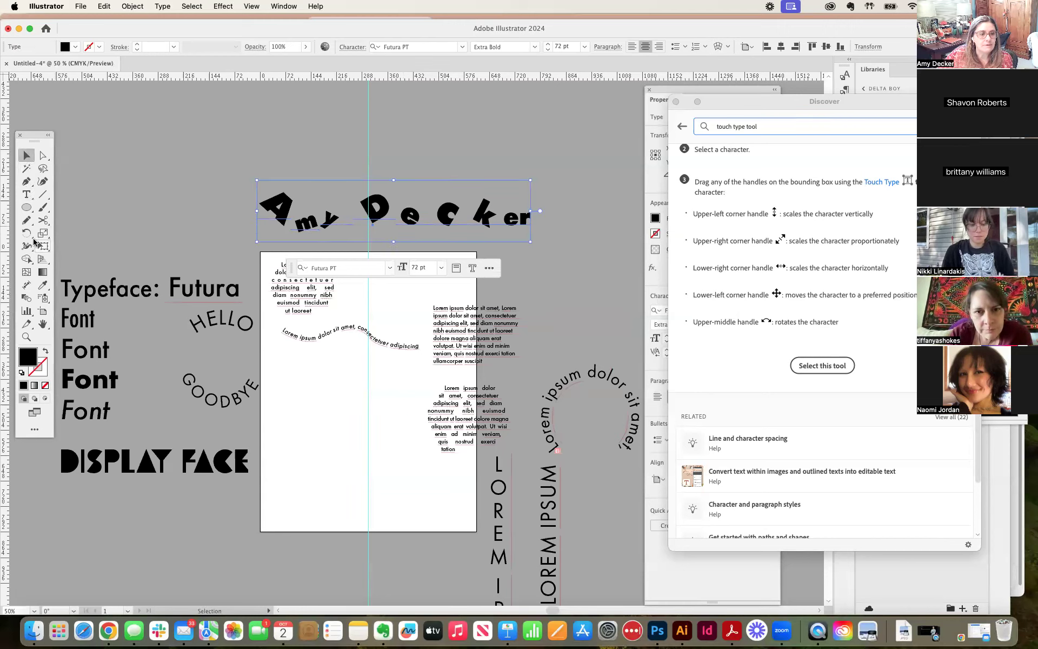
pyautogui.moveTo(379, 217)
pyautogui.mouseDown()
pyautogui.moveTo(396, 213)
pyautogui.moveTo(377, 219)
pyautogui.mouseUp()
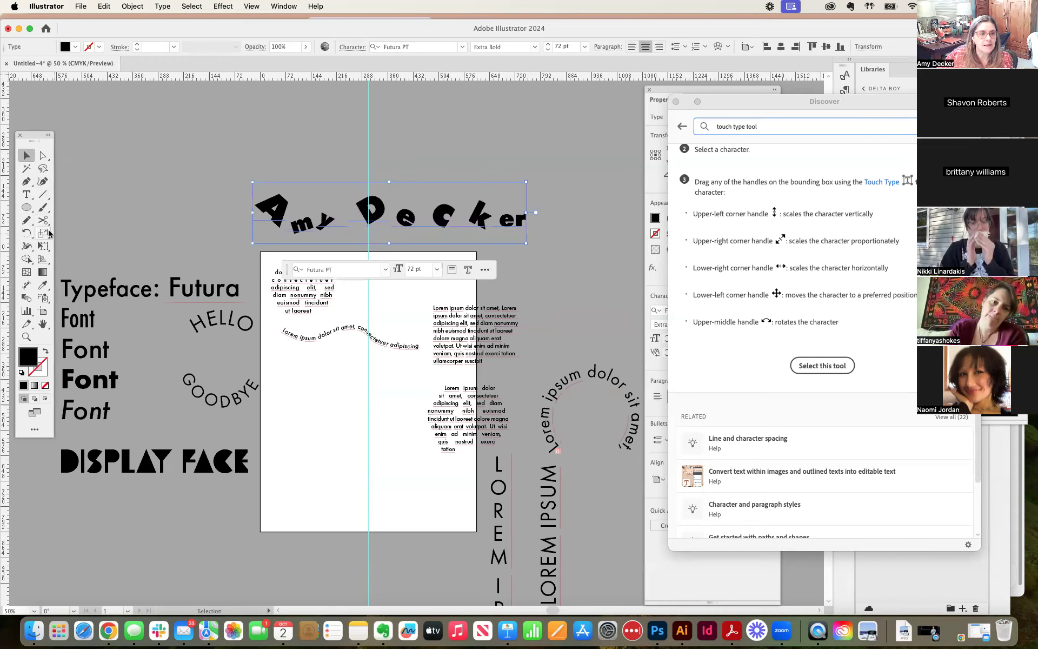
# Step: Show the type tool variants and pick Vertical Type, then return to the Selection tool and nudge the name text slightly left
pyautogui.click(27, 196)
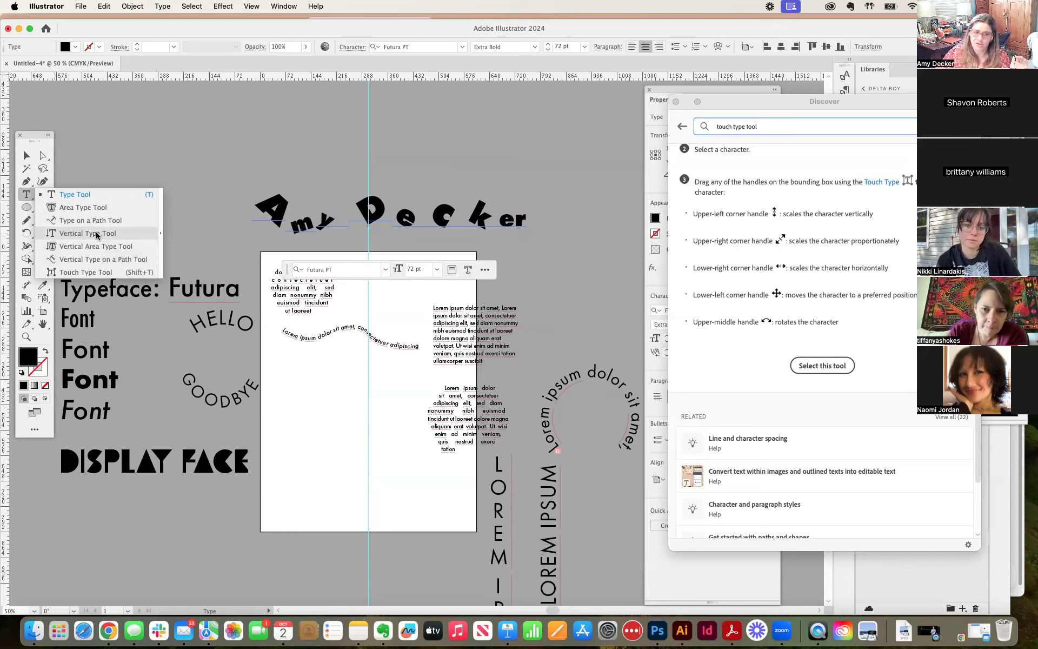
pyautogui.click(116, 237)
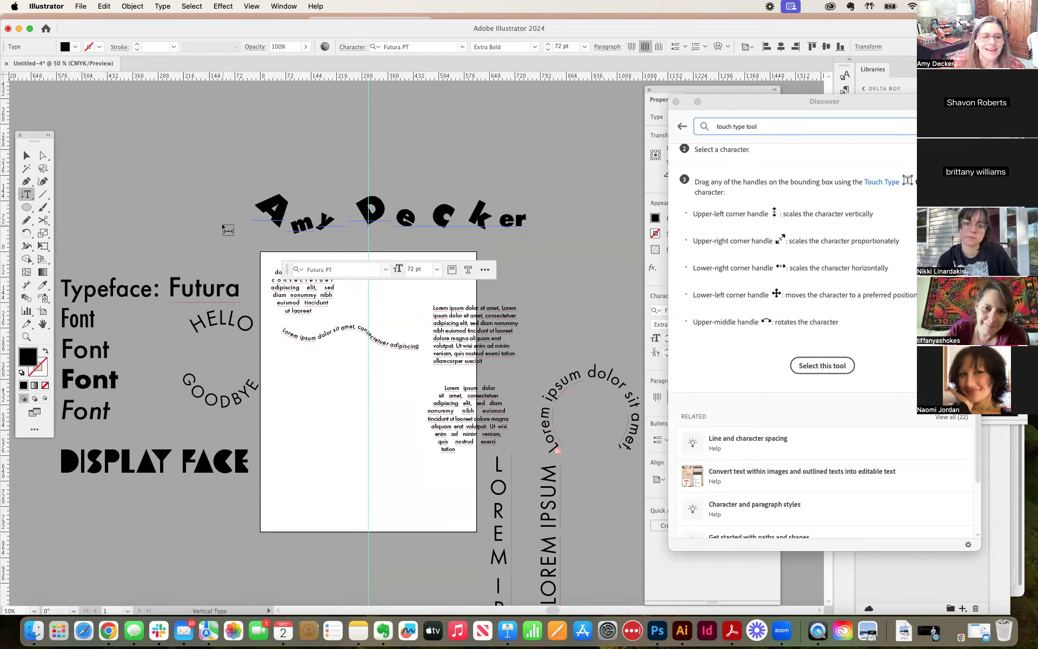
pyautogui.click(27, 156)
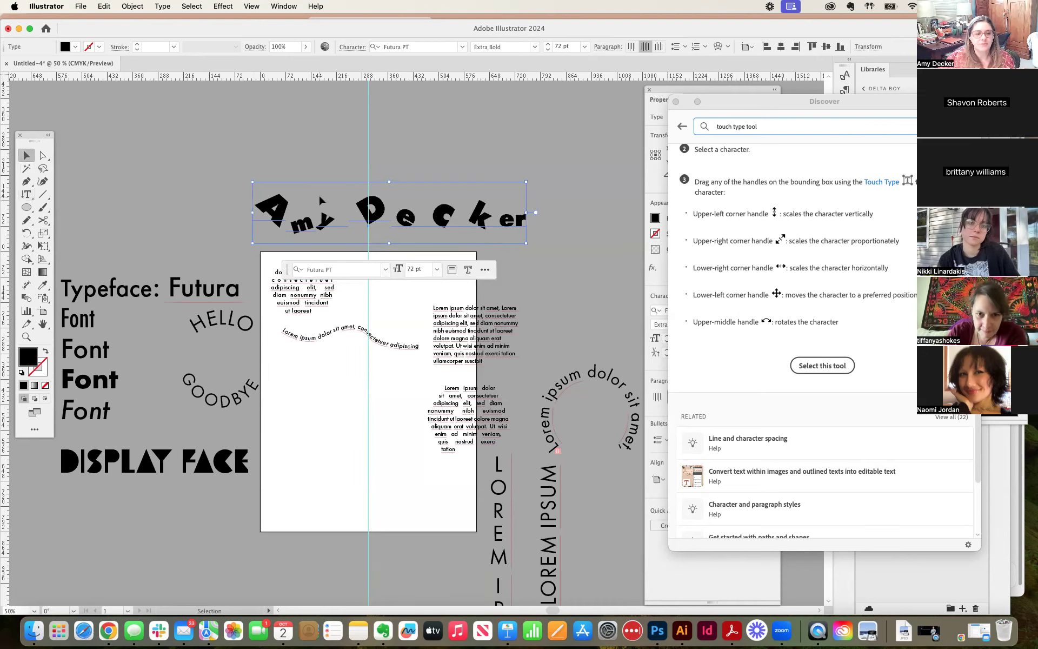
pyautogui.moveTo(372, 222); pyautogui.dragTo(370, 222)
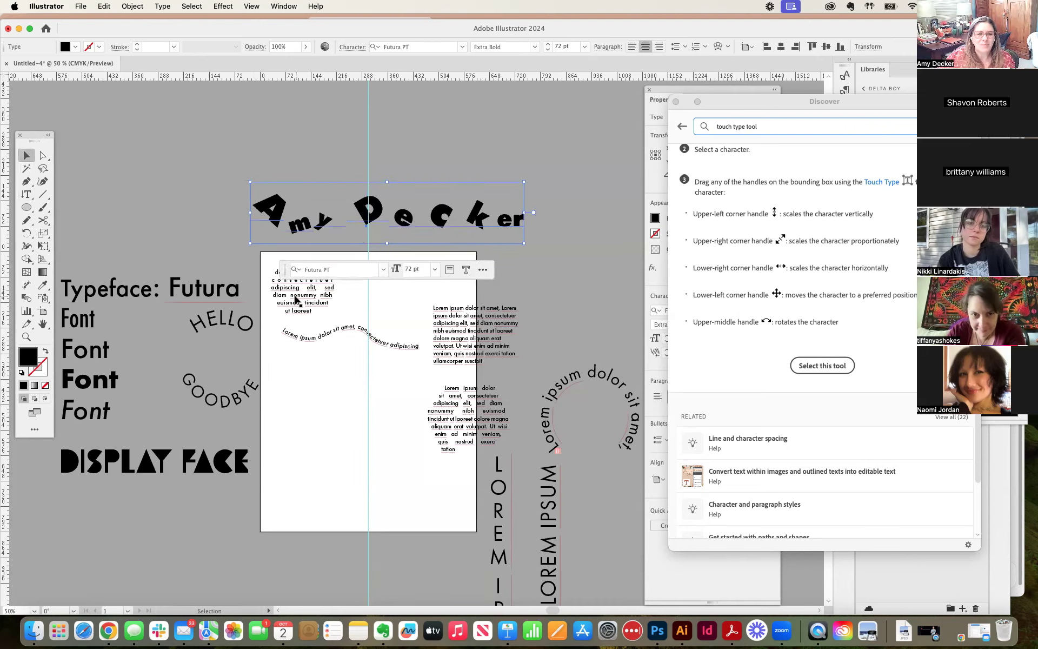
# Step: Place the hexagon-shaped text near the artboard's top beside the circular text, and adjust the circular text's position slightly
pyautogui.moveTo(297, 299)
pyautogui.mouseDown()
pyautogui.moveTo(308, 299)
pyautogui.moveTo(300, 295)
pyautogui.mouseUp()
pyautogui.moveTo(457, 414); pyautogui.dragTo(378, 285)
pyautogui.moveTo(310, 284); pyautogui.dragTo(309, 289)
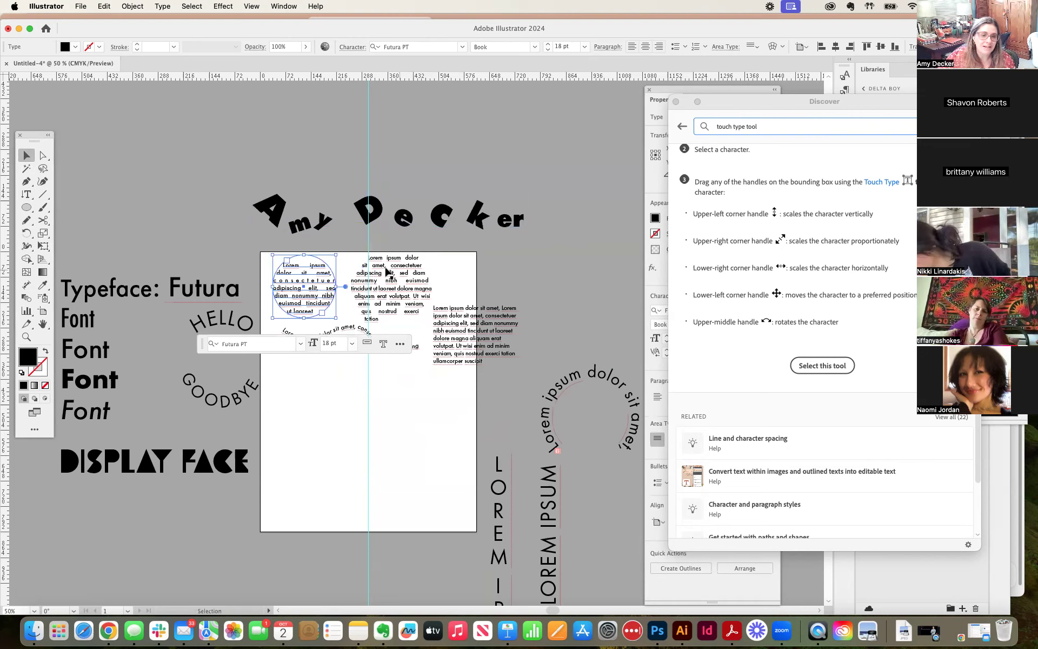
# Step: Move the rectangular lorem ipsum paragraph below the wavy path text and narrow its text frame slightly
pyautogui.moveTo(462, 323); pyautogui.dragTo(302, 395)
pyautogui.press('super+equal')
pyautogui.press('super+equal')
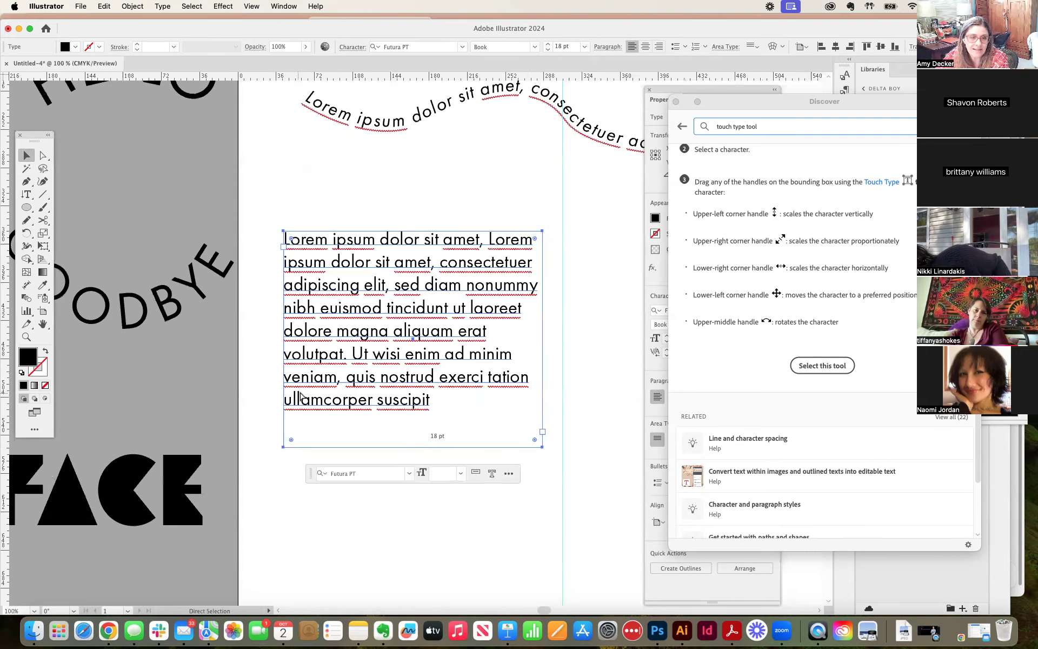
pyautogui.moveTo(382, 326); pyautogui.dragTo(391, 298)
pyautogui.press('super+equal')
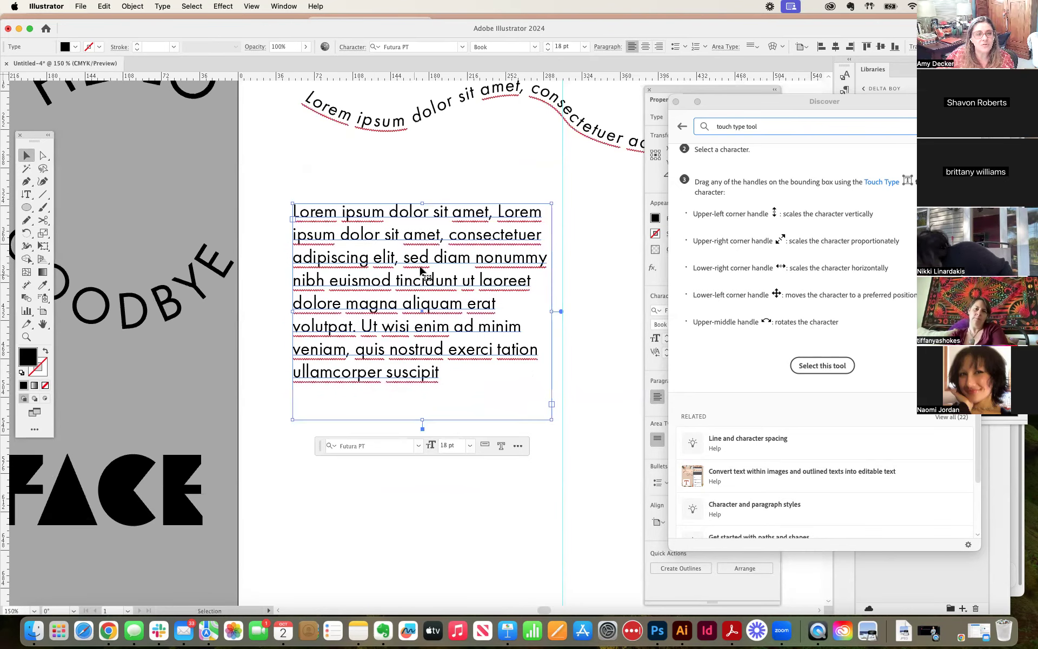
pyautogui.moveTo(551, 311)
pyautogui.mouseDown()
pyautogui.moveTo(571, 309)
pyautogui.moveTo(521, 308)
pyautogui.moveTo(545, 310)
pyautogui.mouseUp()
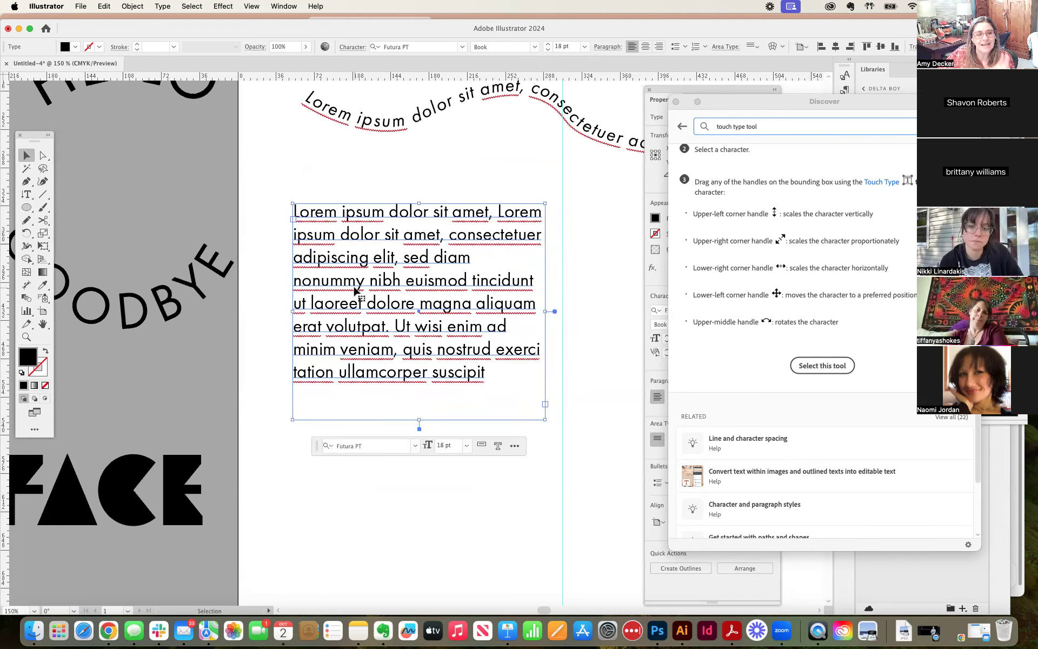
pyautogui.click(576, 342)
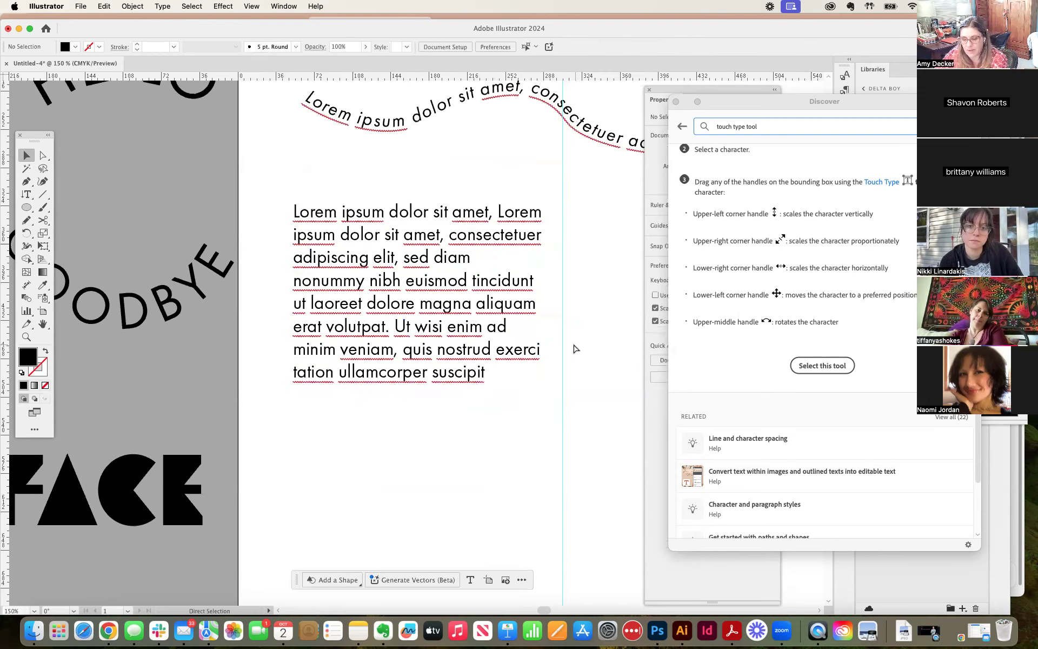
# Step: Move the HELLO and GOODBYE curved text beside the paragraph and place DISPLAY FACE along the artboard's bottom edge
pyautogui.press('super+minus')
pyautogui.press('super+minus')
pyautogui.moveTo(414, 374); pyautogui.dragTo(479, 344)
pyautogui.moveTo(277, 180); pyautogui.dragTo(597, 385)
pyautogui.moveTo(284, 364); pyautogui.dragTo(566, 428)
pyautogui.scroll(3, 336, 340)
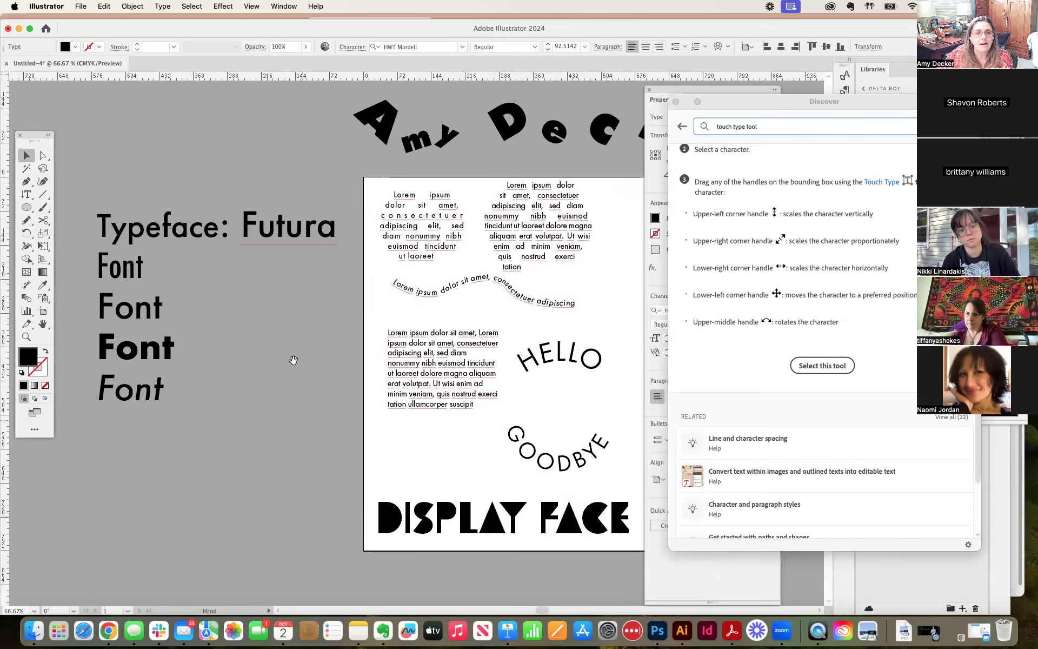
# Step: Move the Typeface and Font sample lines to the artboard's upper-left edge and shift the name text slightly up and left above them
pyautogui.moveTo(479, 176)
pyautogui.mouseDown()
pyautogui.moveTo(429, 171)
pyautogui.moveTo(473, 171)
pyautogui.mouseUp()
pyautogui.moveTo(447, 134); pyautogui.dragTo(392, 112)
pyautogui.click(313, 387)
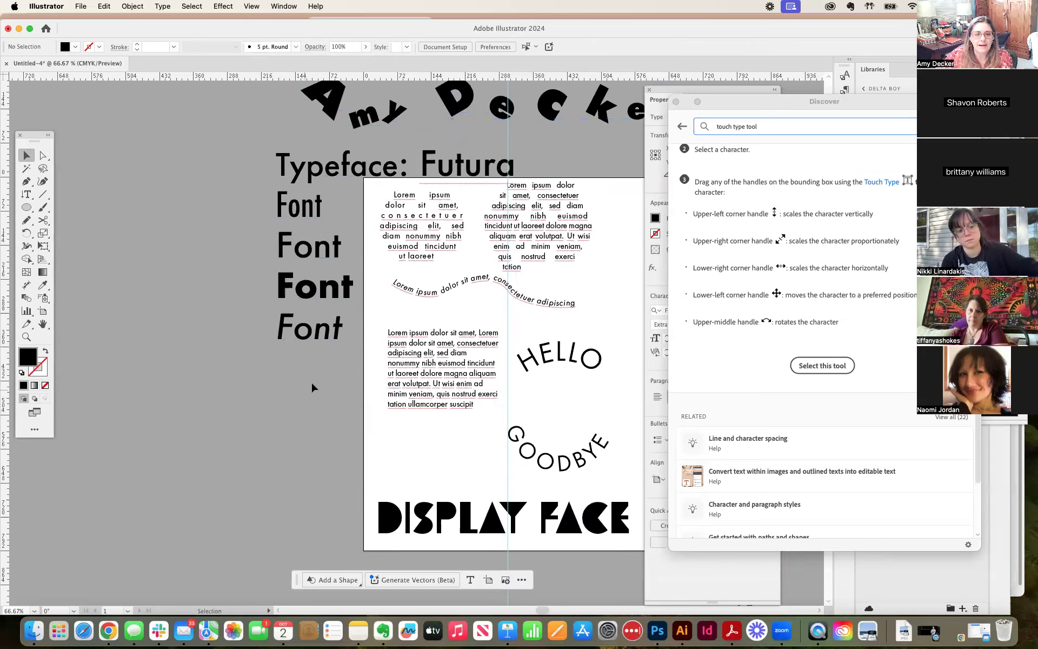
pyautogui.moveTo(313, 387); pyautogui.dragTo(249, 419)
pyautogui.moveTo(277, 215); pyautogui.dragTo(284, 202)
pyautogui.moveTo(331, 155); pyautogui.dragTo(323, 144)
# Step: Move the hexagon-shaped text closer to the artboard's right edge and deselect it
pyautogui.moveTo(513, 288); pyautogui.dragTo(554, 298)
pyautogui.hscroll(-2, 560, 400)
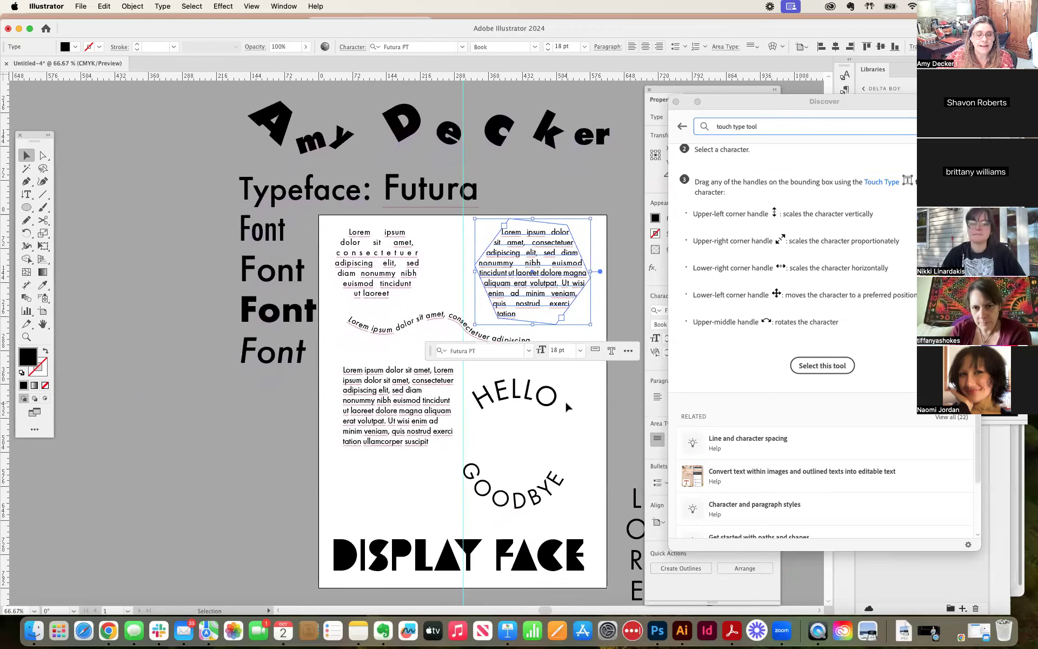
pyautogui.click(602, 403)
# Step: Switch to the Adobe Fonts website in the browser using the More from Adobe Fonts command
pyautogui.click(163, 6)
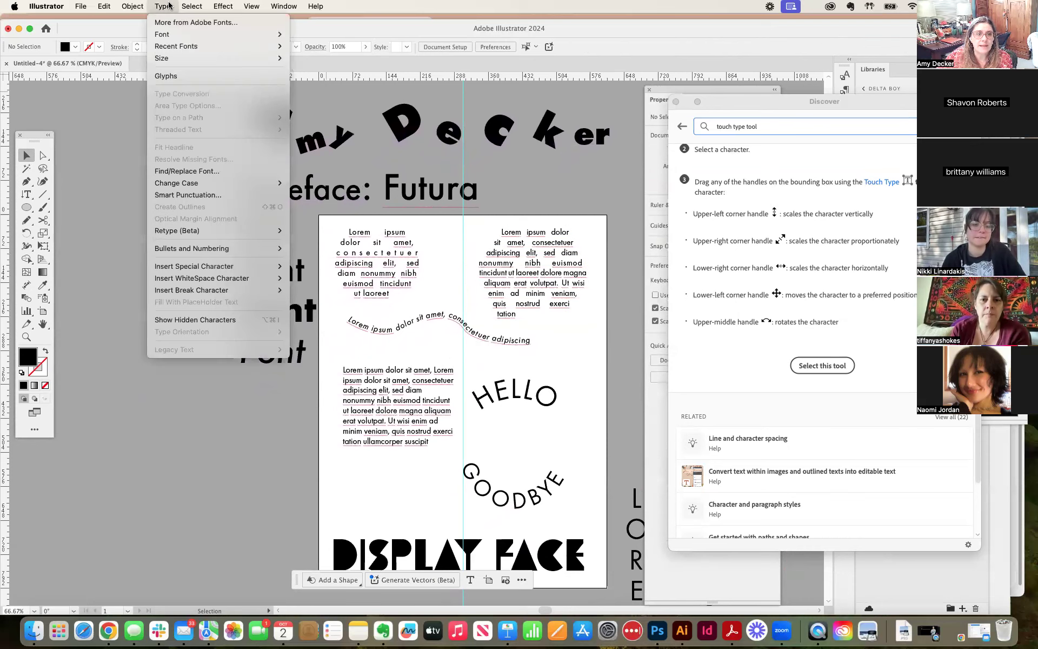
pyautogui.click(168, 7)
pyautogui.click(167, 8)
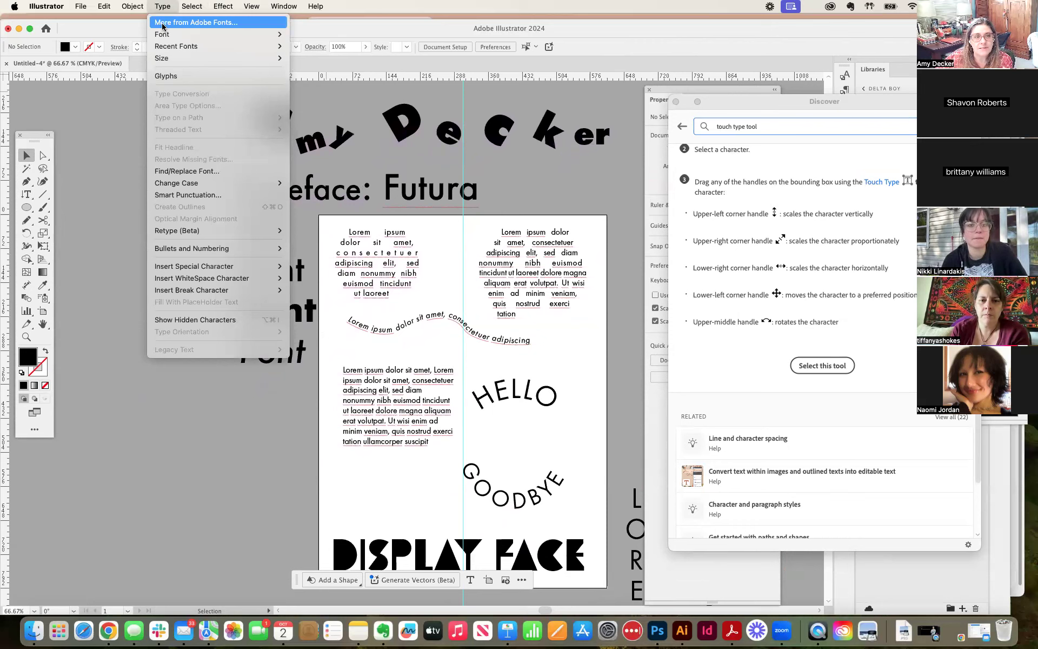
pyautogui.click(204, 23)
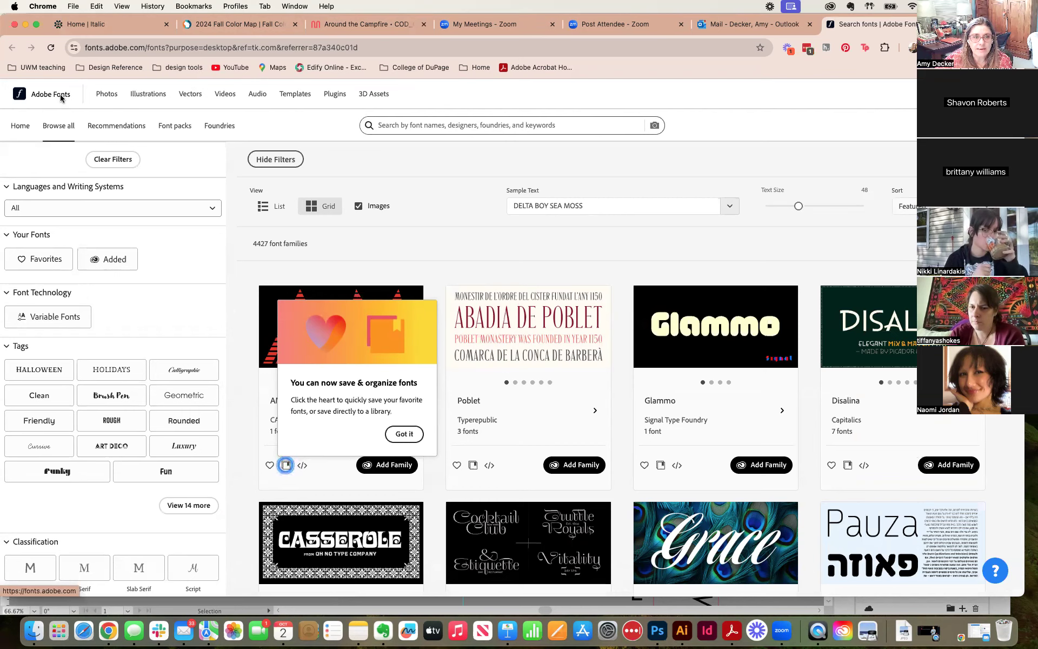
# Step: Shift the browser window slightly to the right and open the Adobe Fonts account menu
pyautogui.moveTo(946, 19); pyautogui.dragTo(961, 19)
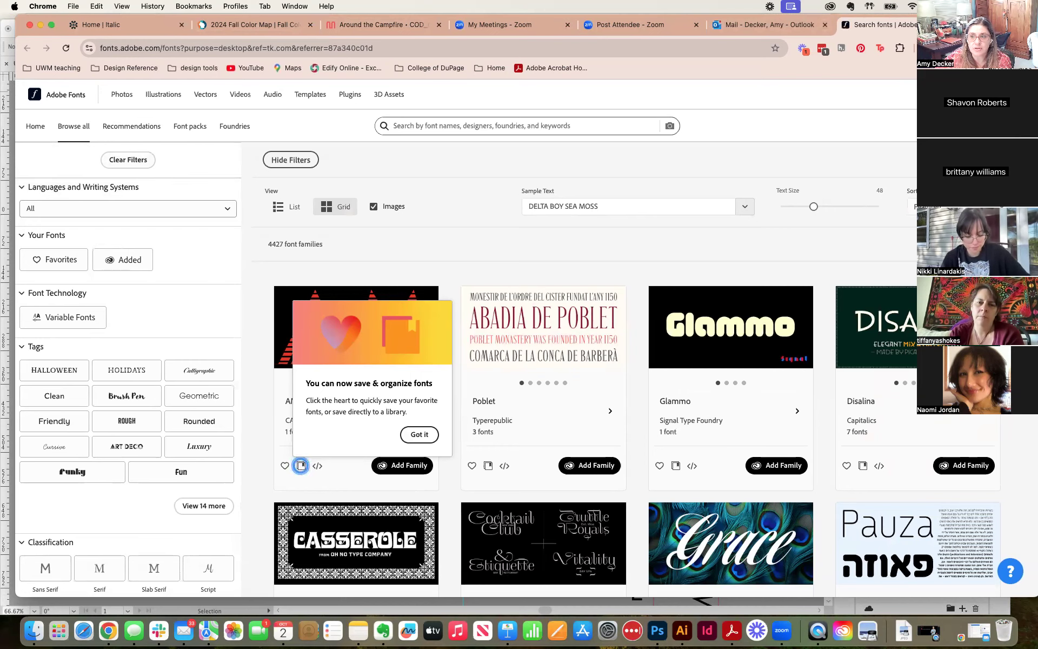
pyautogui.click(1012, 94)
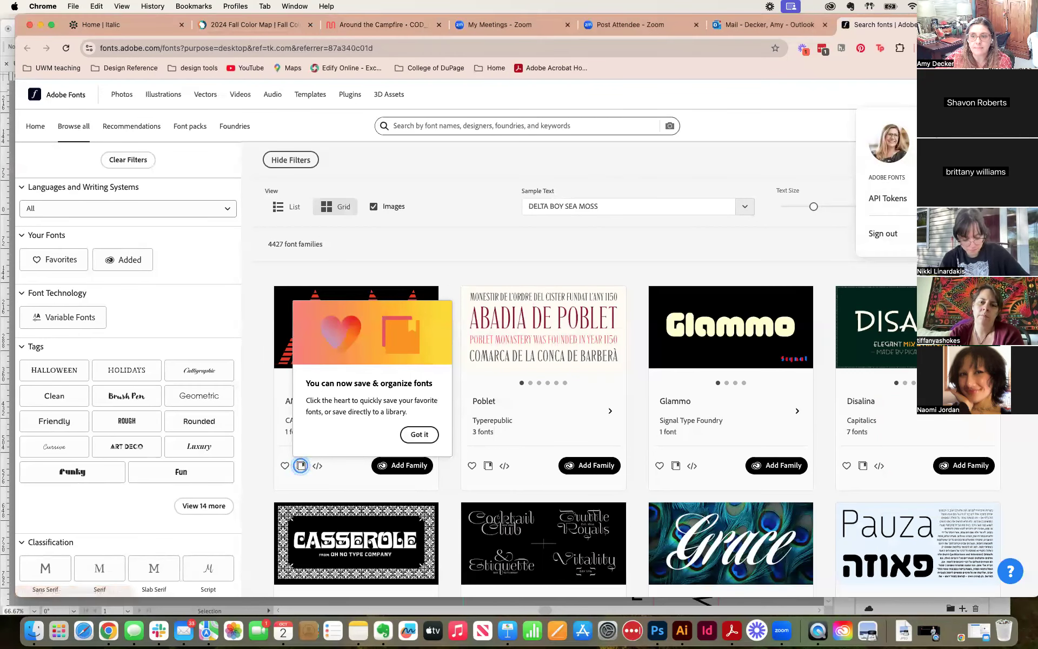
# Step: Close the account menu and search Adobe Fonts for the suggested term Geometric
pyautogui.click(832, 101)
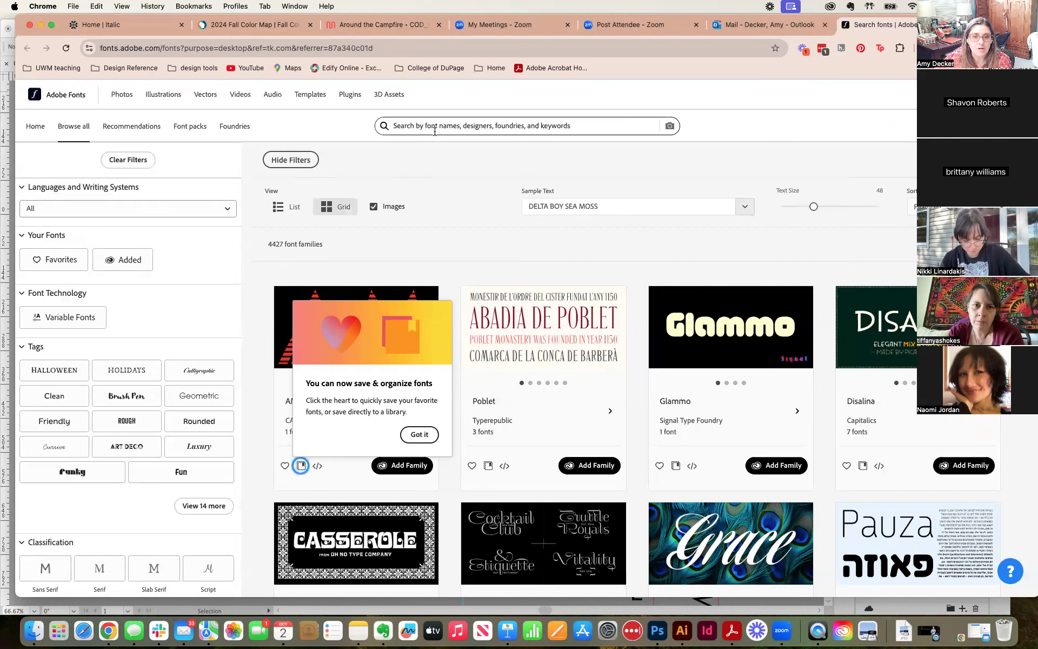
pyautogui.click(435, 127)
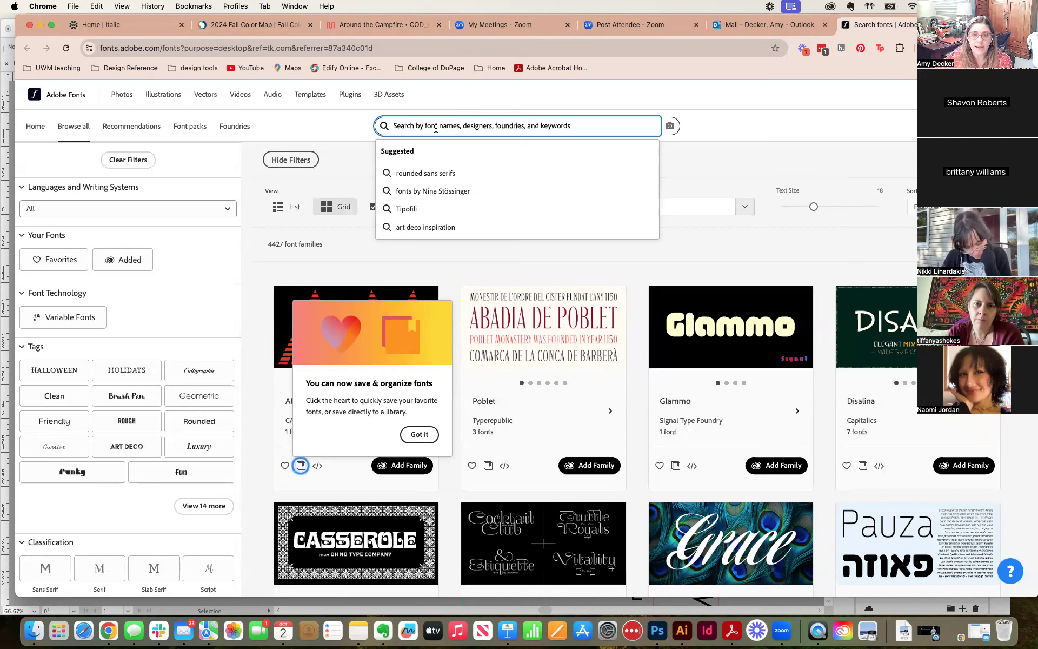
pyautogui.write('geomet')
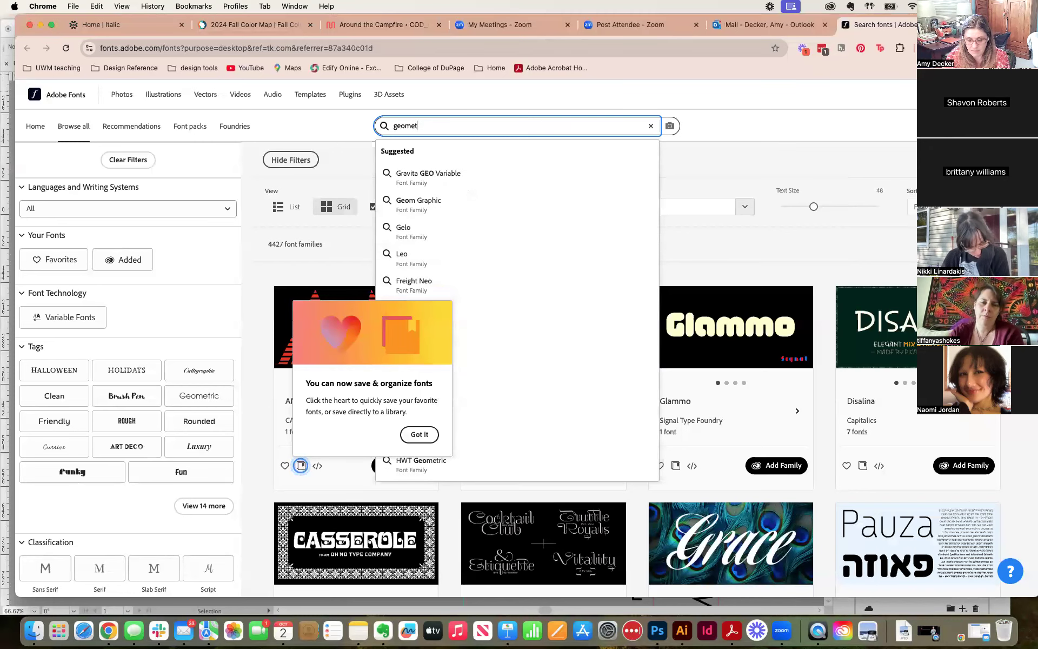
pyautogui.write('ric')
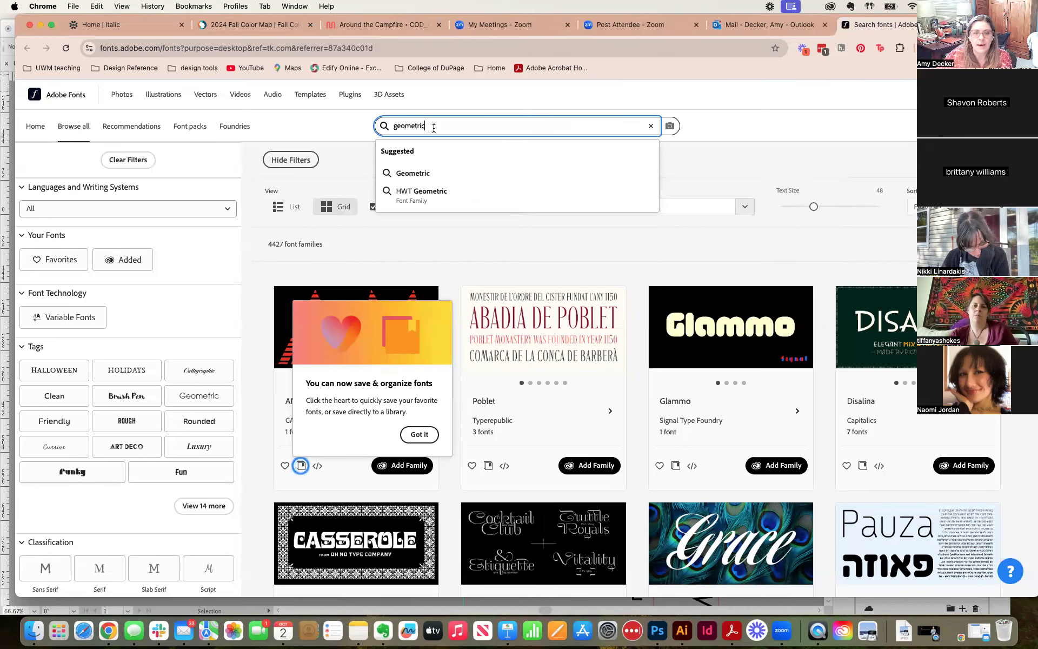
pyautogui.click(425, 175)
pyautogui.click(442, 128)
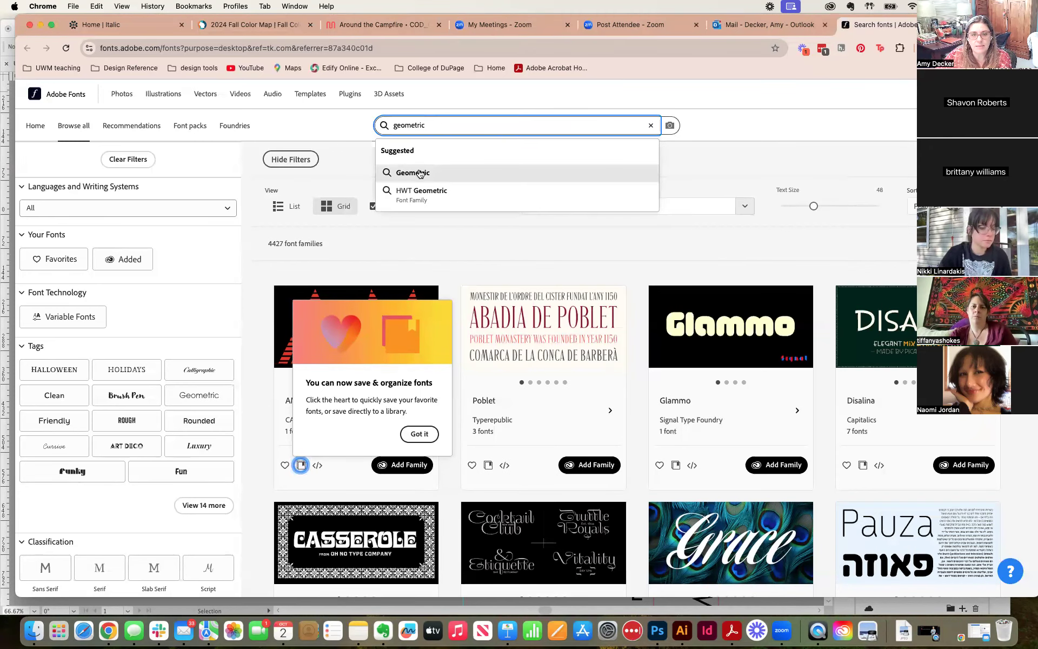
pyautogui.click(419, 173)
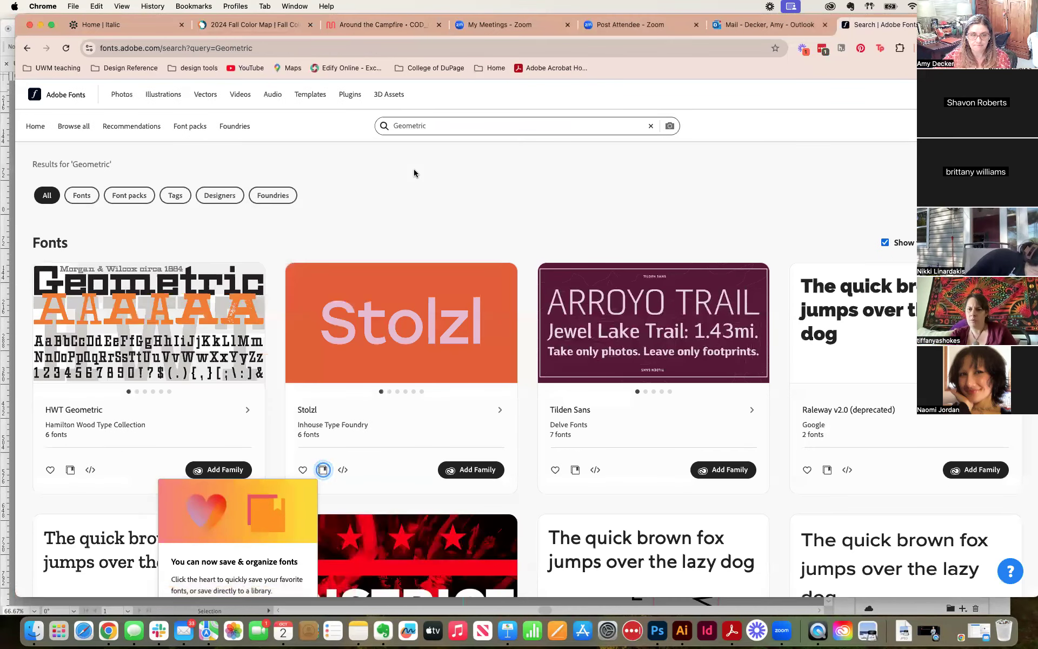
# Step: Look through the font families in the Geometric search results and dismiss the tip about saving and organizing fonts
pyautogui.scroll(-1, 407, 222)
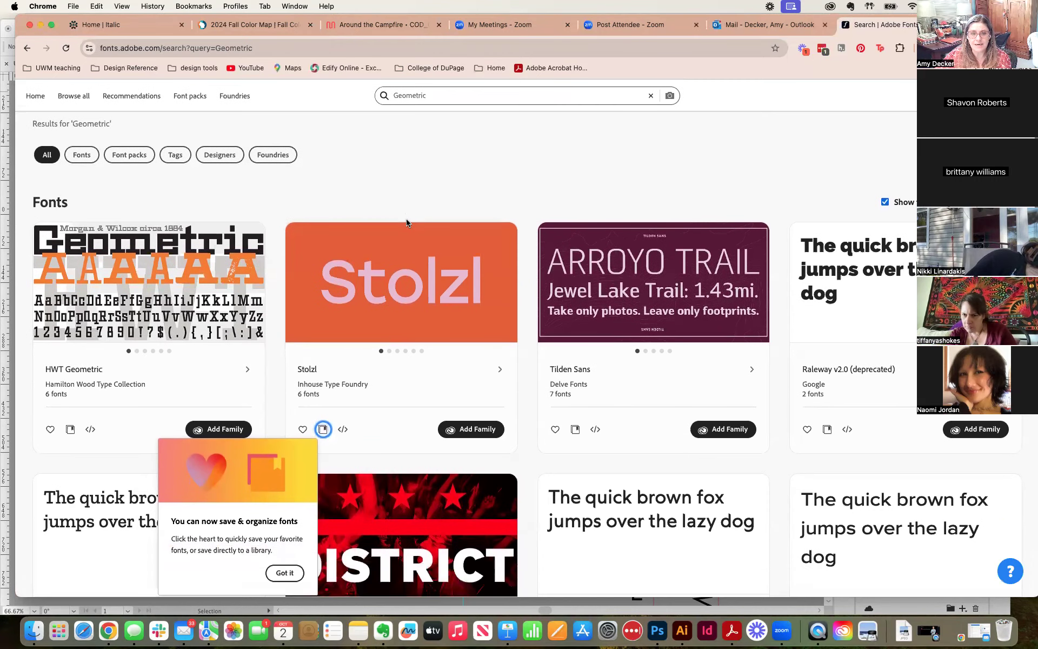
pyautogui.scroll(-2, 407, 221)
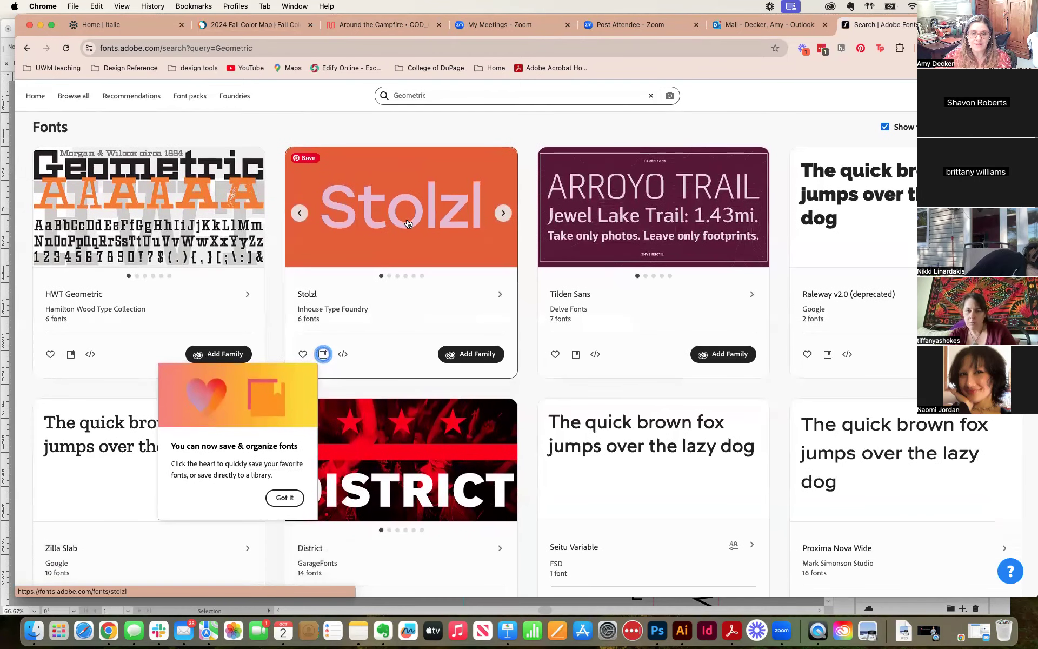
pyautogui.scroll(-1, 408, 223)
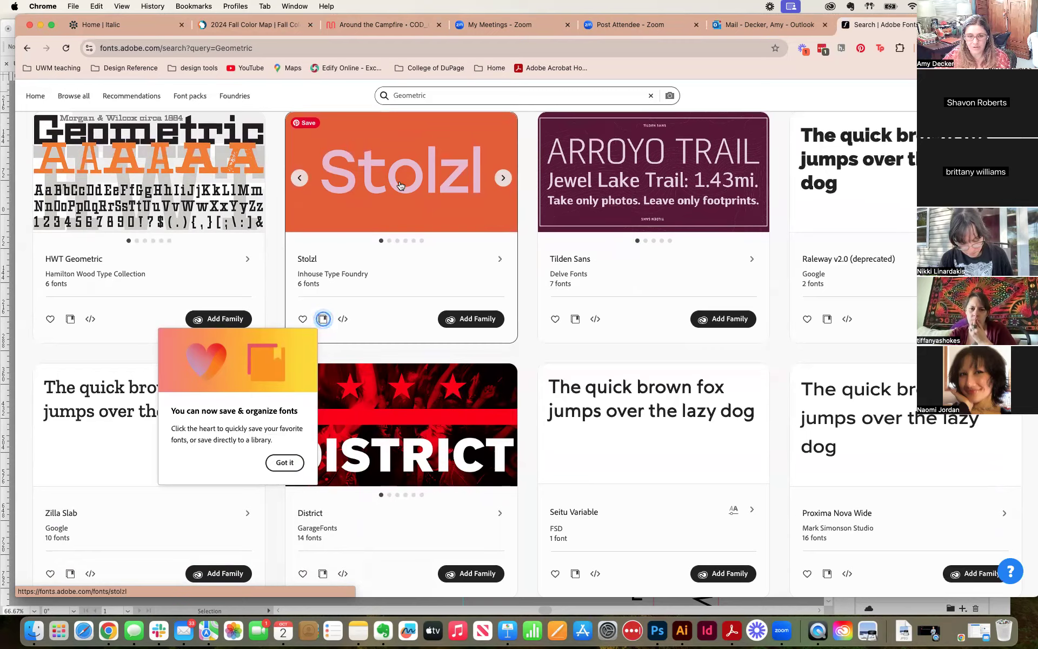
pyautogui.scroll(-1, 400, 186)
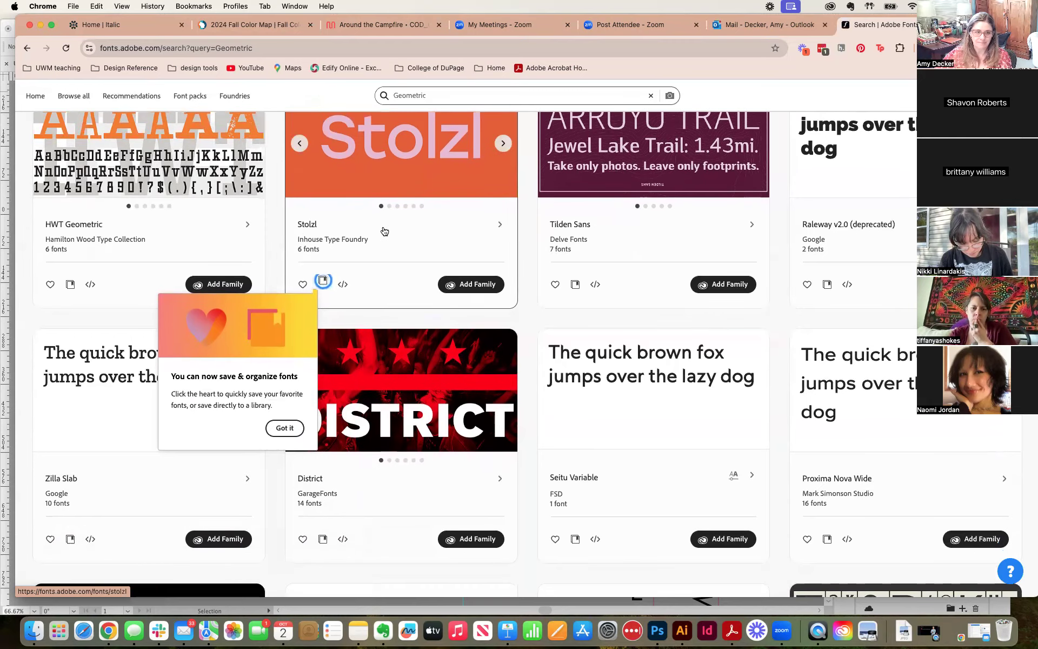
pyautogui.scroll(-1, 381, 238)
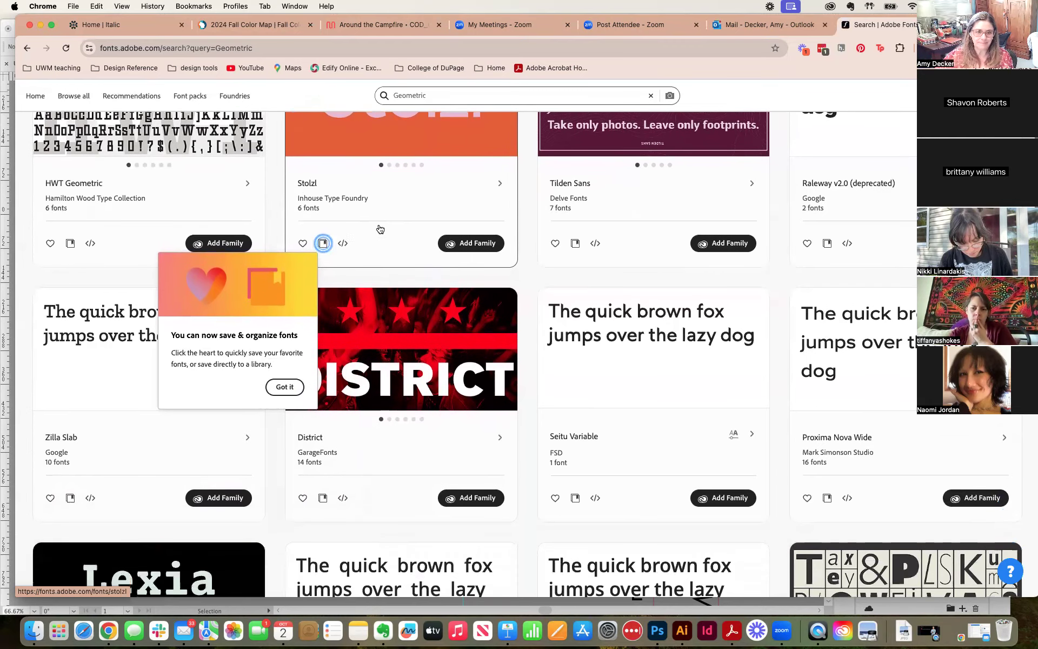
pyautogui.click(284, 388)
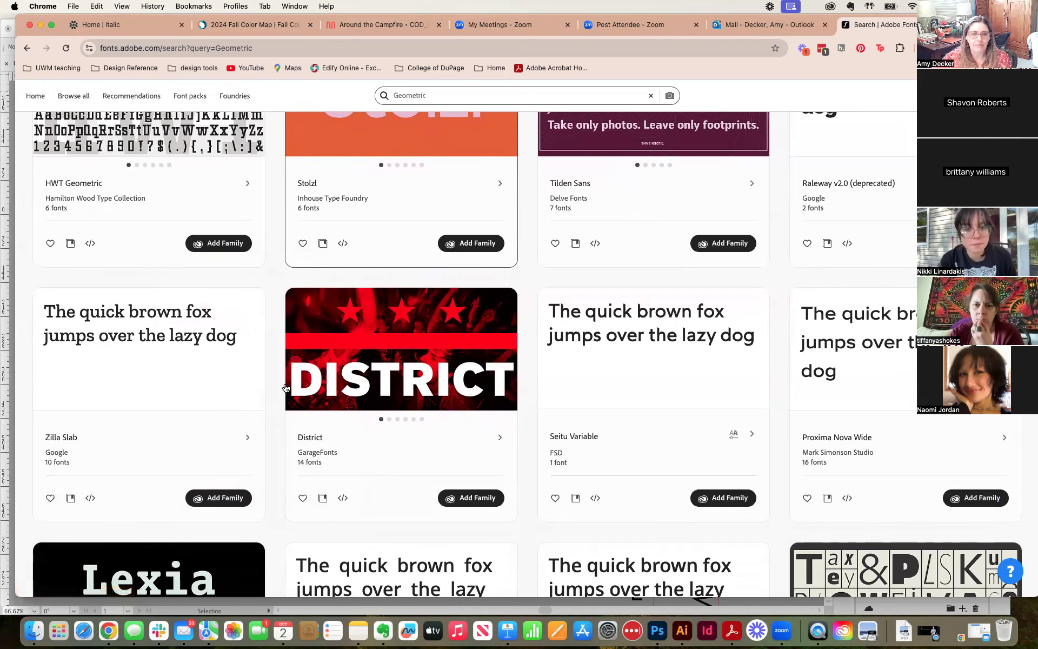
pyautogui.scroll(-1, 288, 376)
pyautogui.scroll(-8, 288, 375)
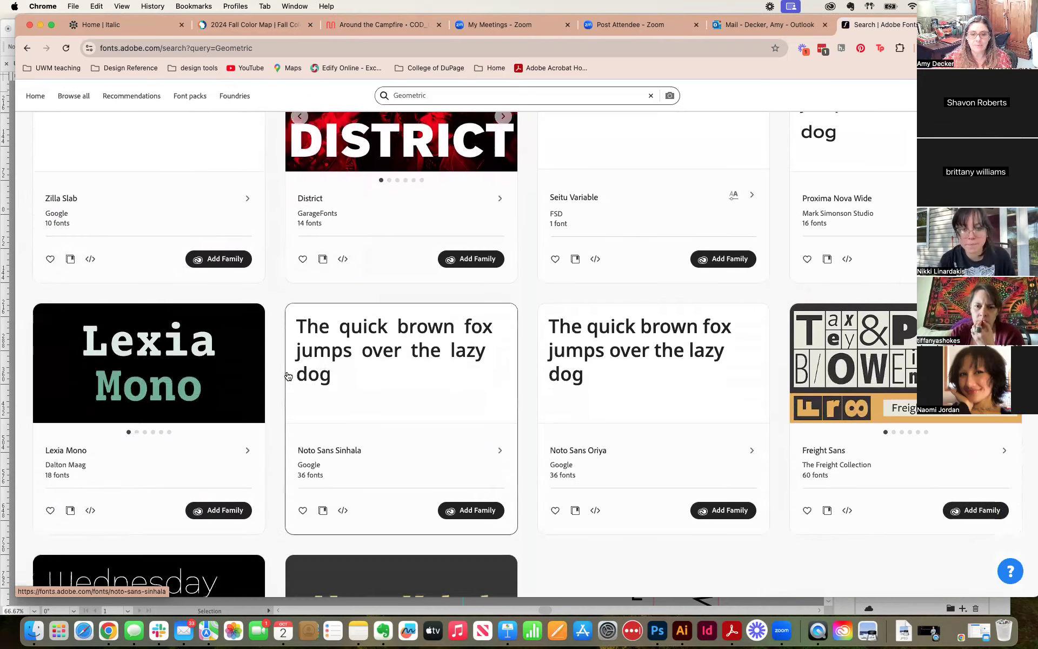
pyautogui.scroll(-3, 288, 376)
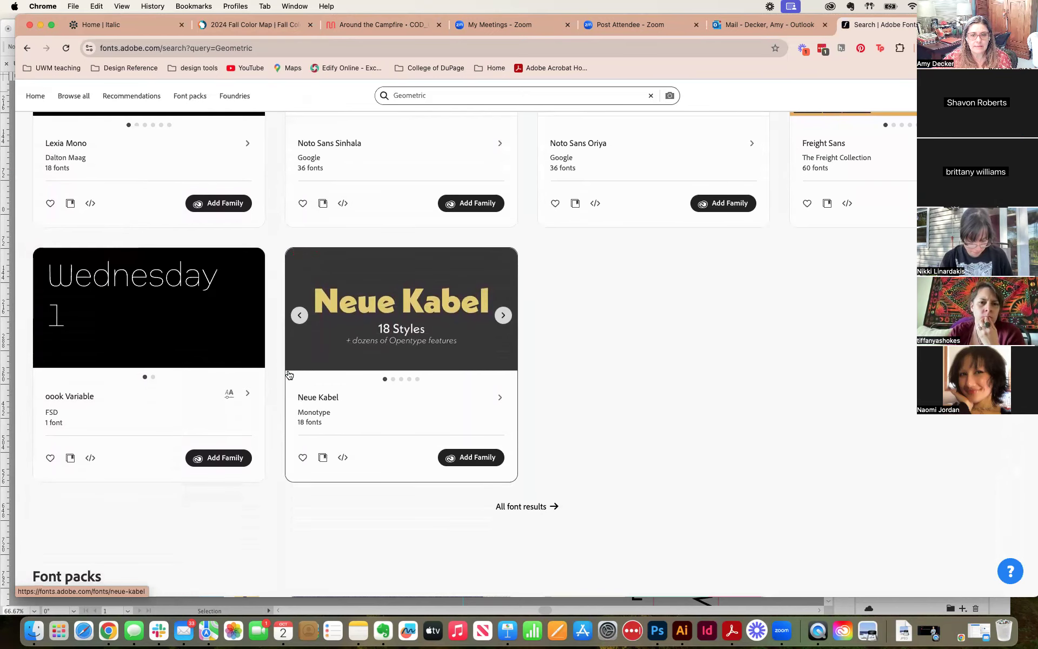
pyautogui.scroll(10, 288, 376)
pyautogui.scroll(7, 289, 375)
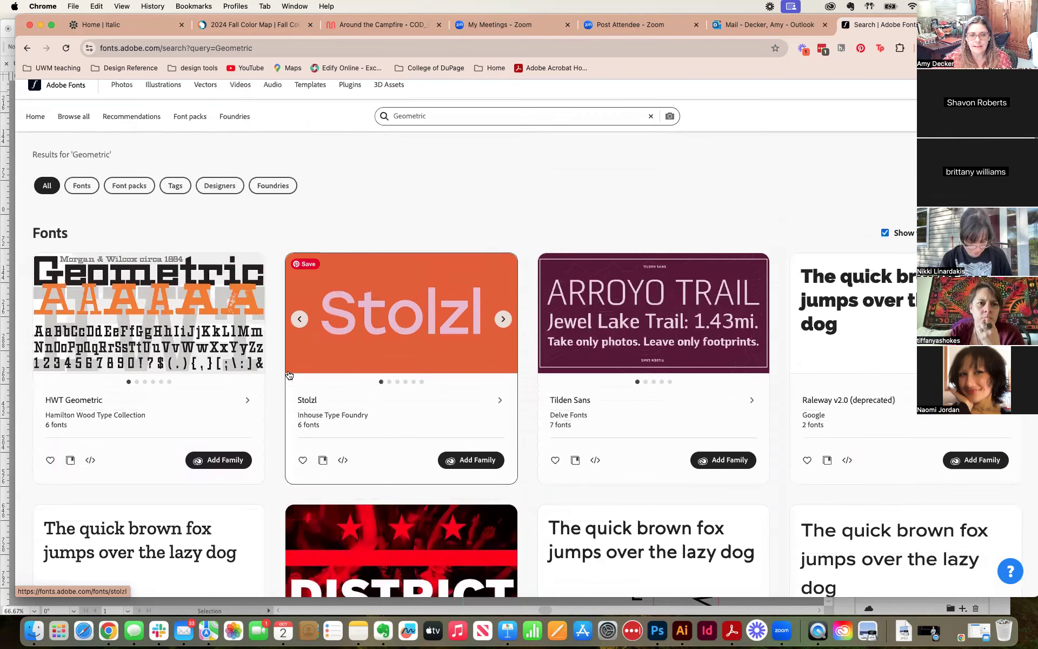
# Step: Open the Stolzl font family page and examine the samples of its individual weights from Thin to Bold
pyautogui.click(411, 353)
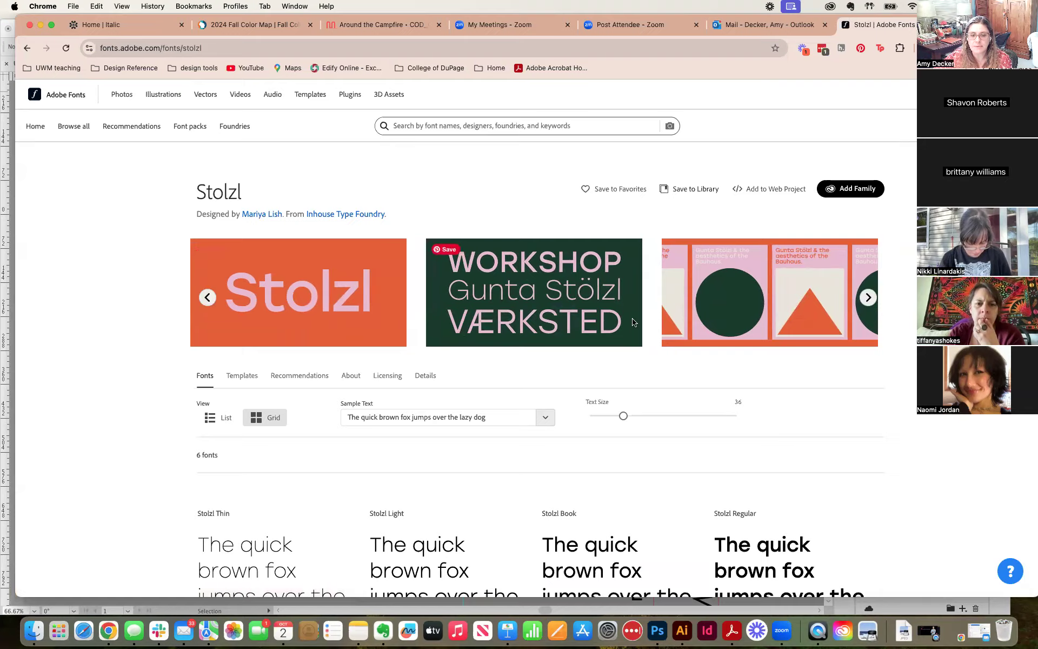
pyautogui.scroll(-5, 635, 323)
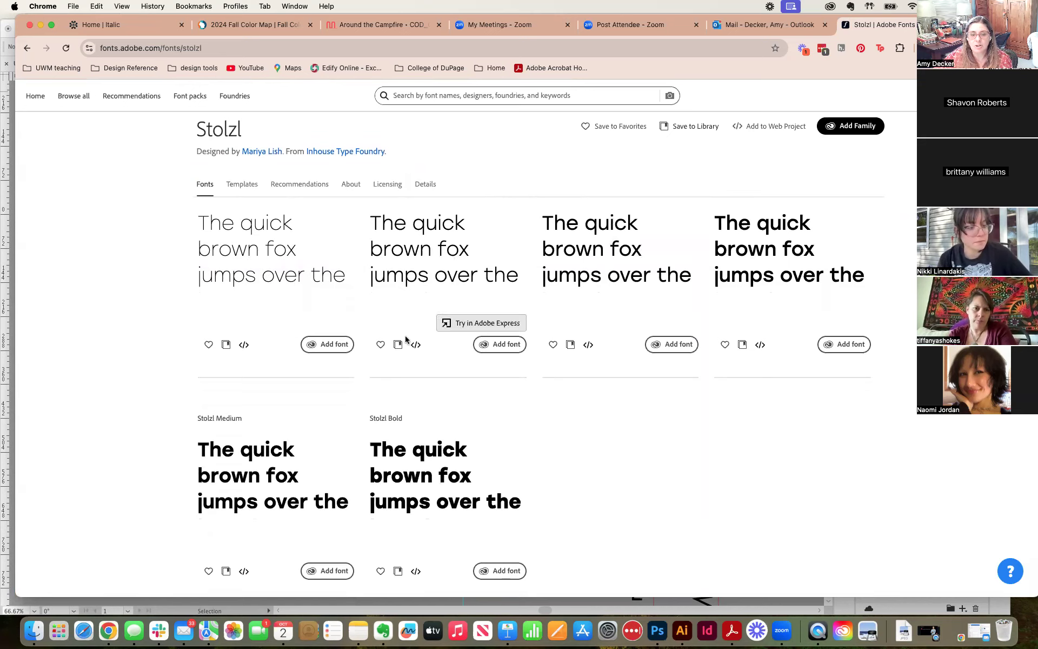
pyautogui.scroll(-2, 370, 341)
pyautogui.scroll(-1, 370, 341)
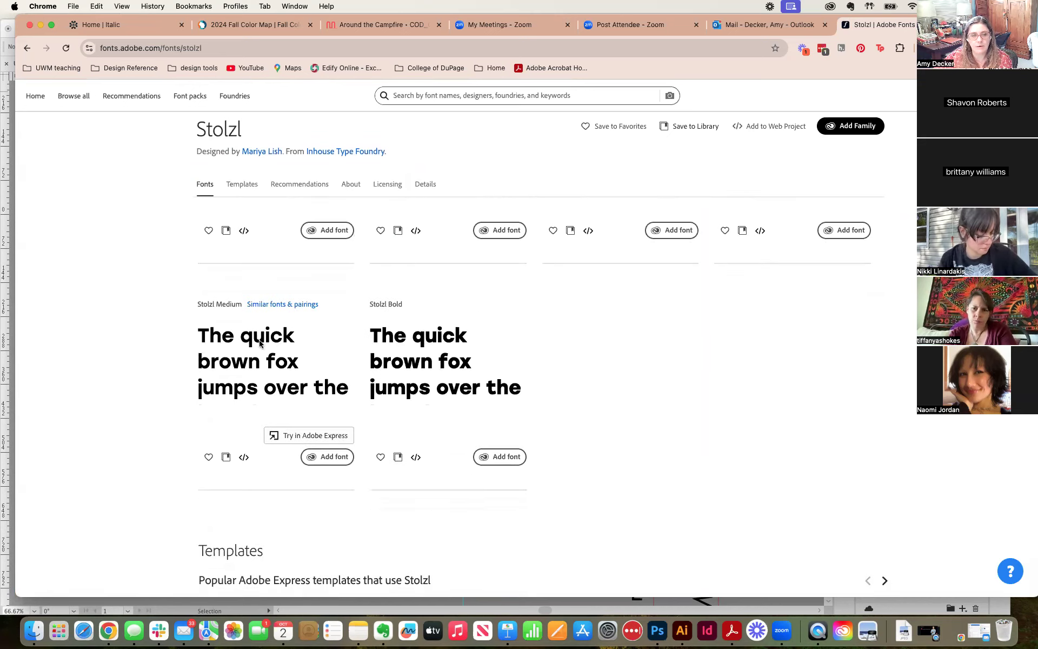
pyautogui.scroll(4, 447, 350)
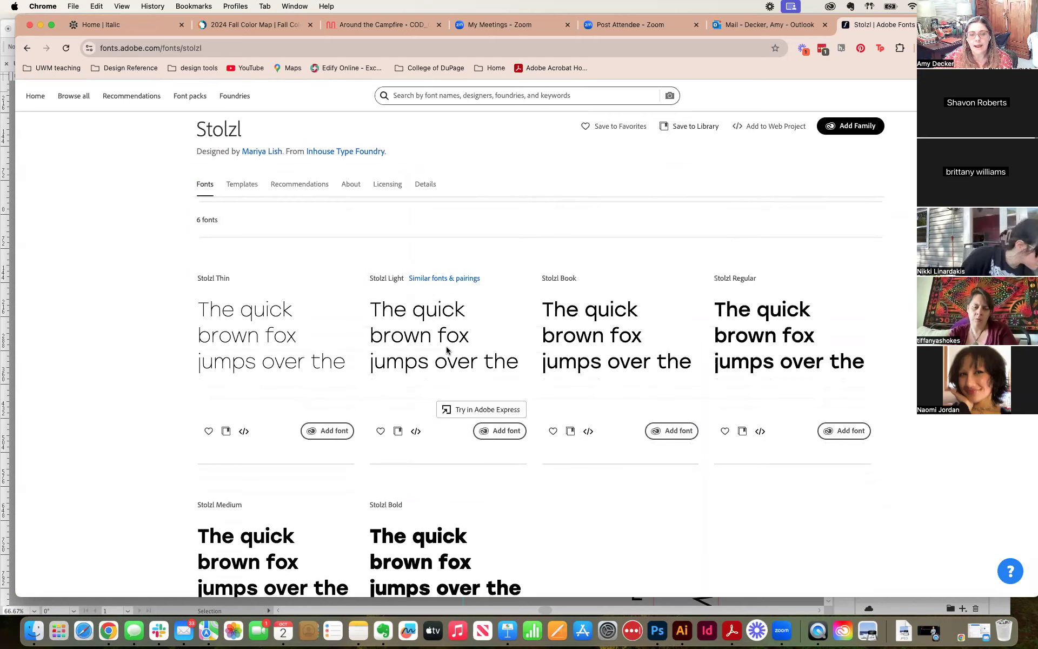
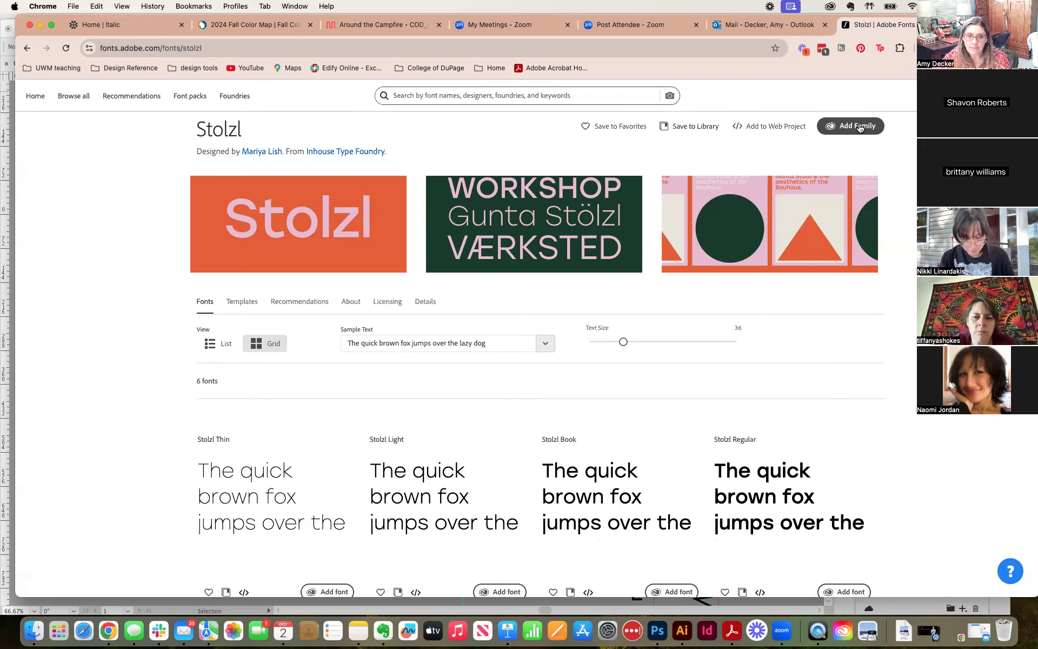
# Step: Add the whole Stolzl family to the Adobe apps and dismiss the message about managing fonts
pyautogui.scroll(-1, 272, 489)
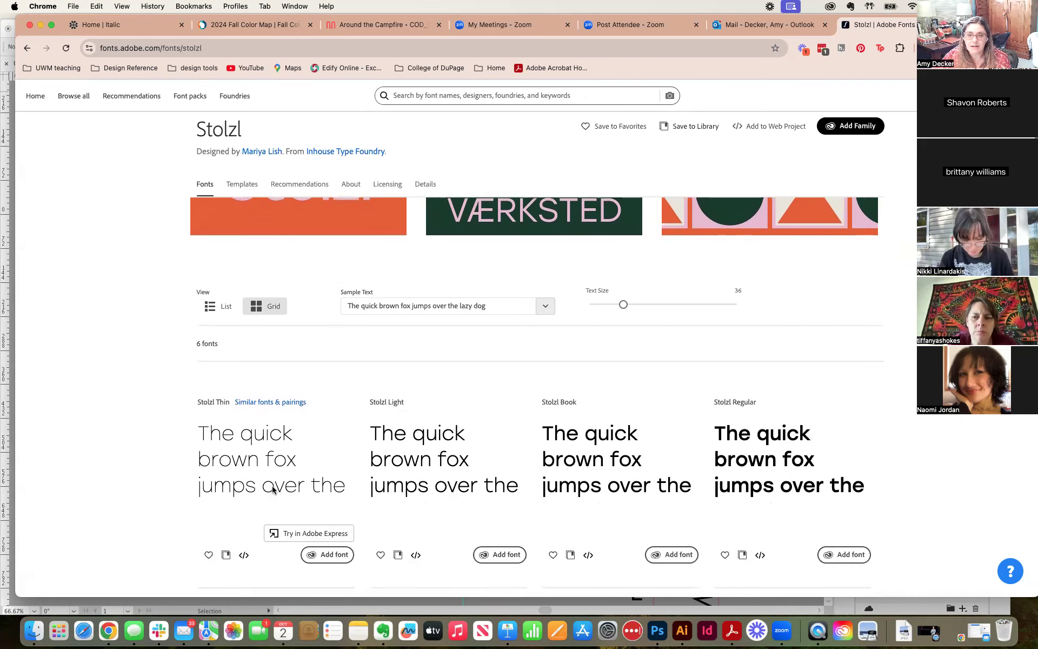
pyautogui.scroll(3, 272, 489)
pyautogui.click(854, 189)
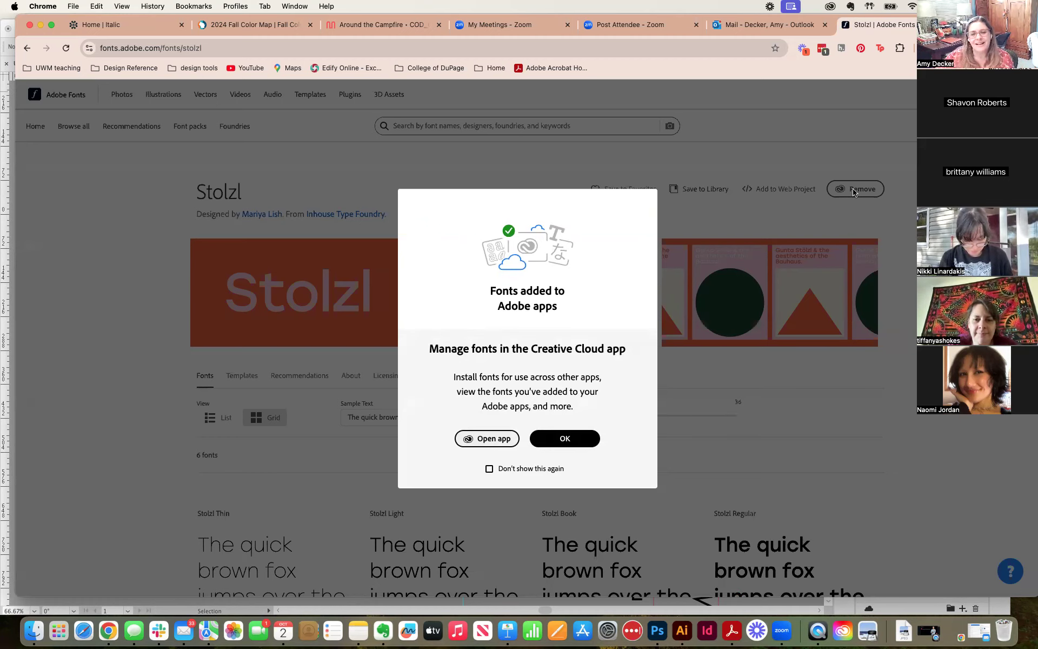
pyautogui.click(584, 437)
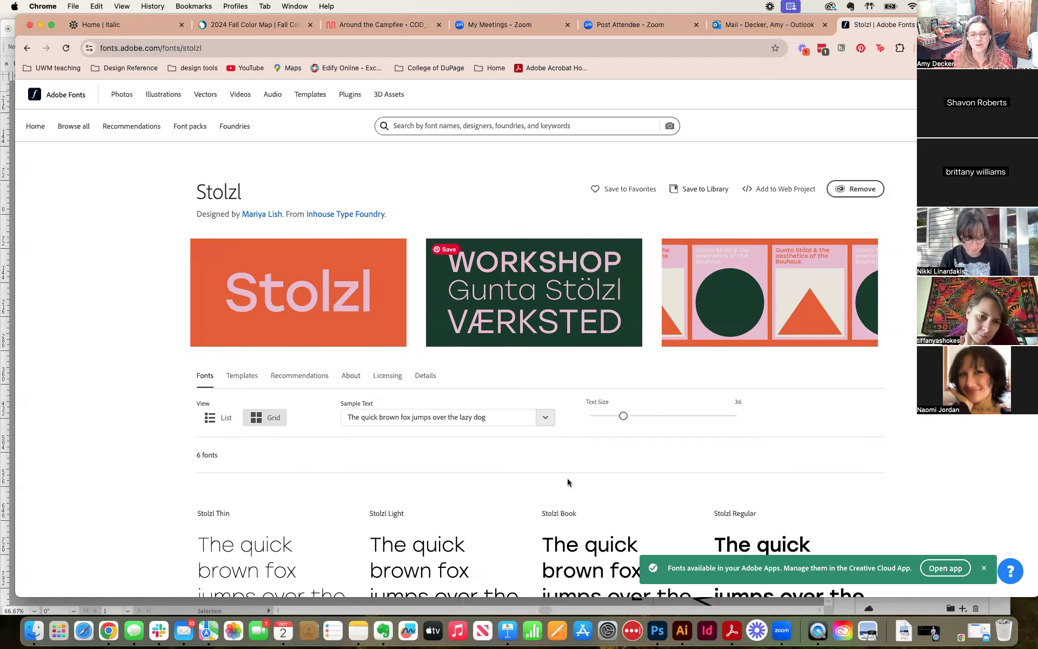
# Step: Switch to Illustrator and set the typeface of the large name text above the artboard to Stolzl
pyautogui.click(682, 631)
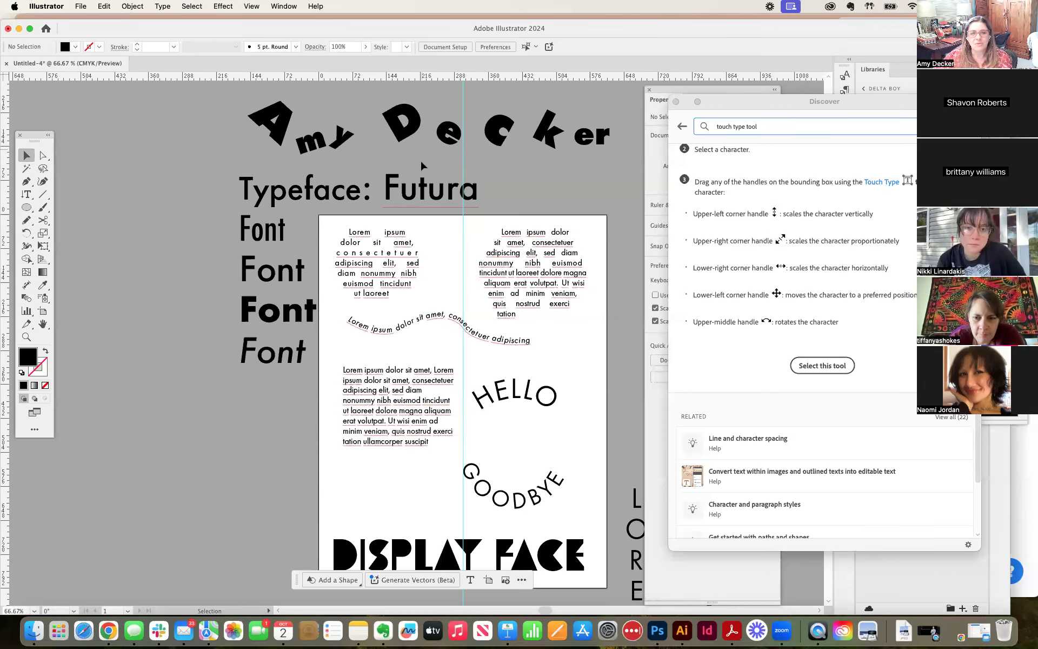
pyautogui.doubleClick(355, 135)
pyautogui.press('super+a')
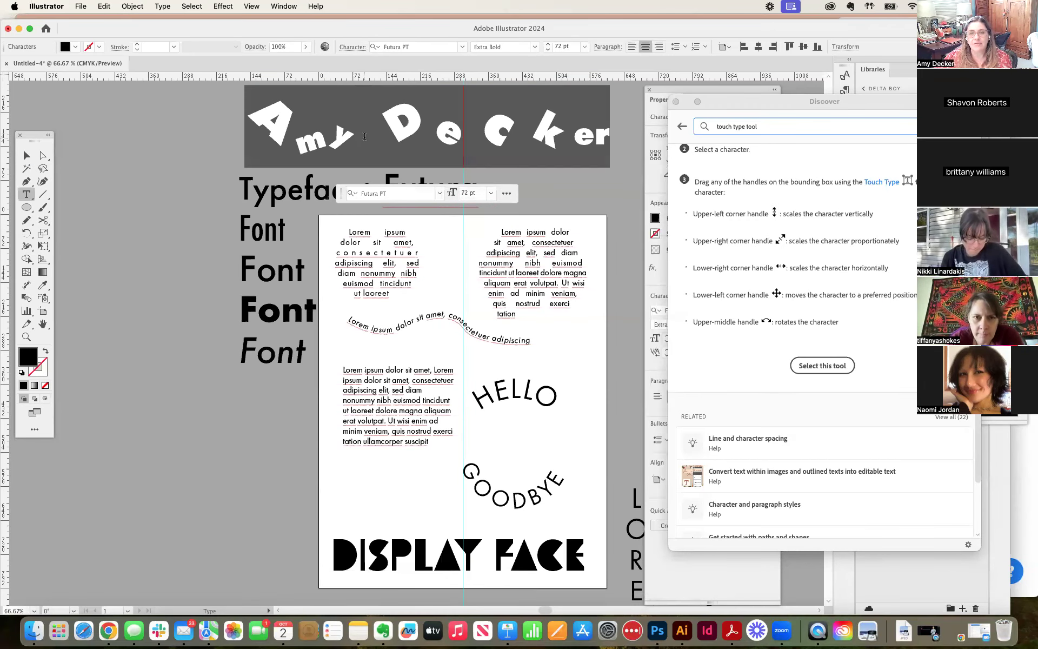
pyautogui.click(463, 47)
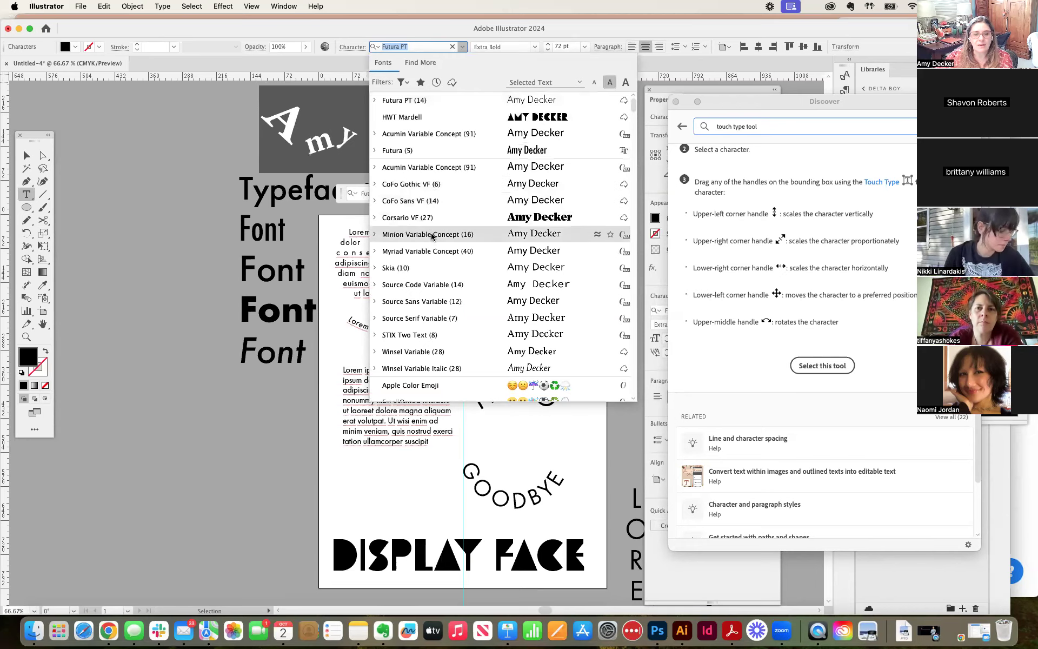
pyautogui.scroll(-20, 432, 238)
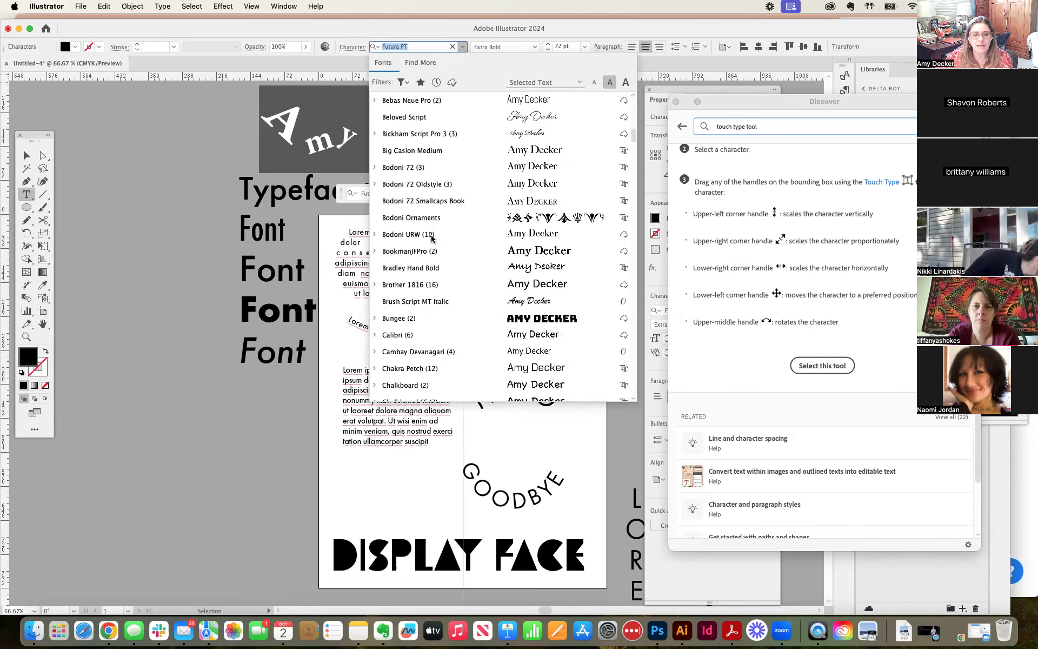
pyautogui.scroll(-20, 432, 238)
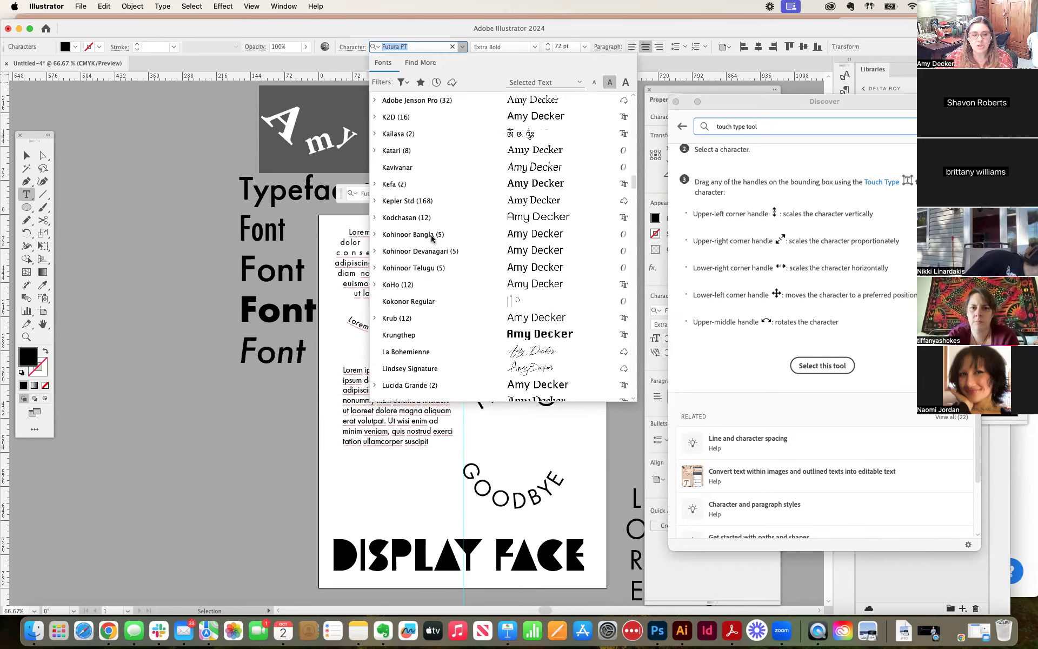
pyautogui.scroll(-20, 432, 238)
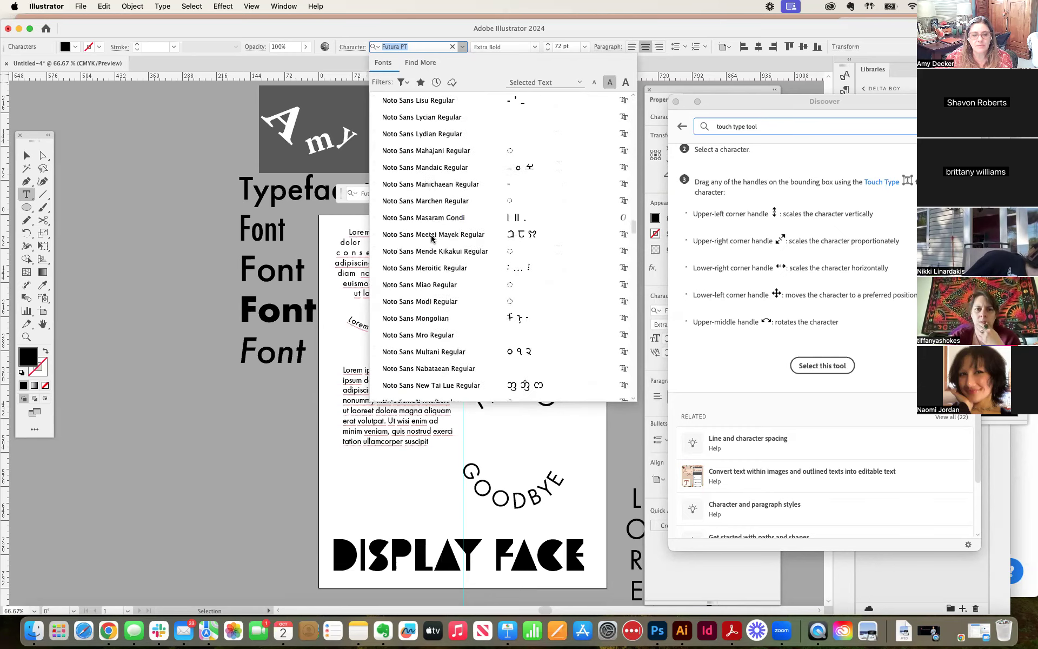
pyautogui.scroll(-20, 432, 238)
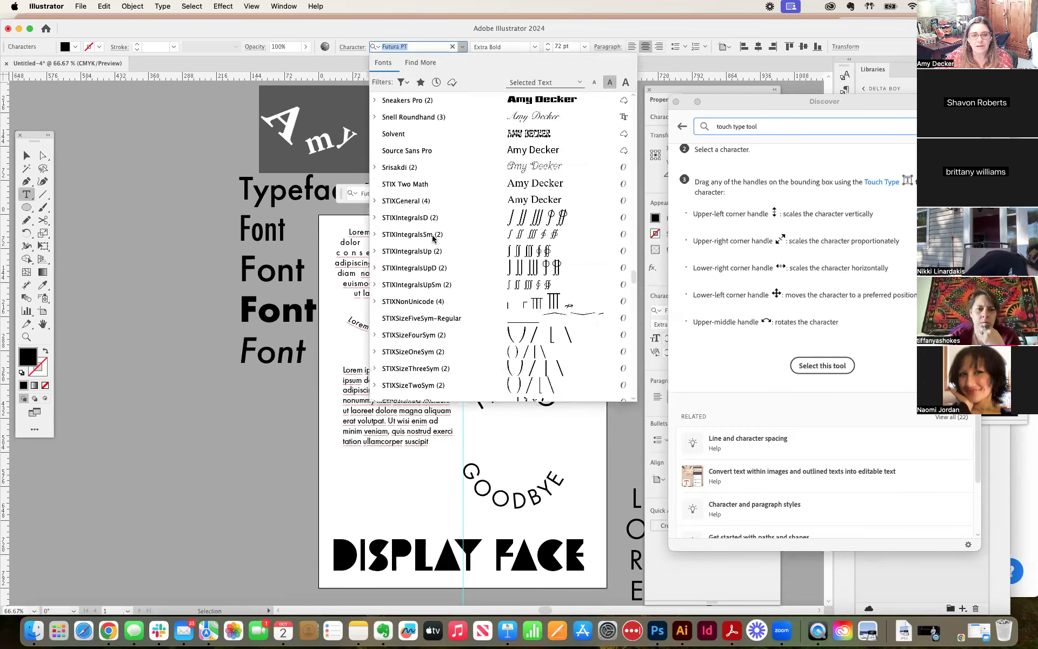
pyautogui.scroll(5, 432, 238)
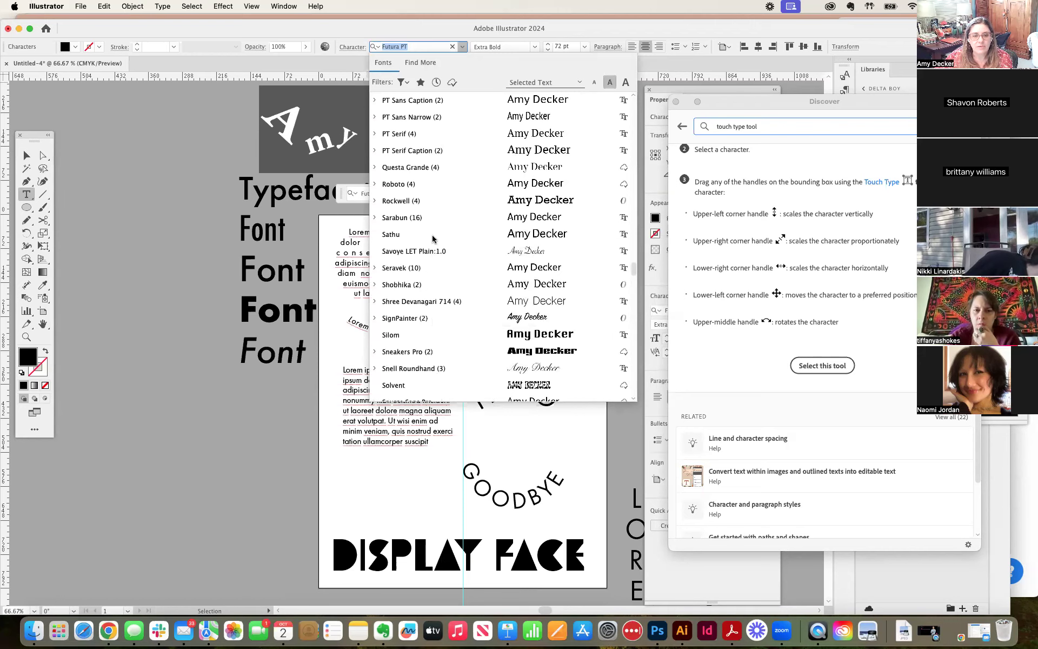
pyautogui.scroll(-2, 432, 238)
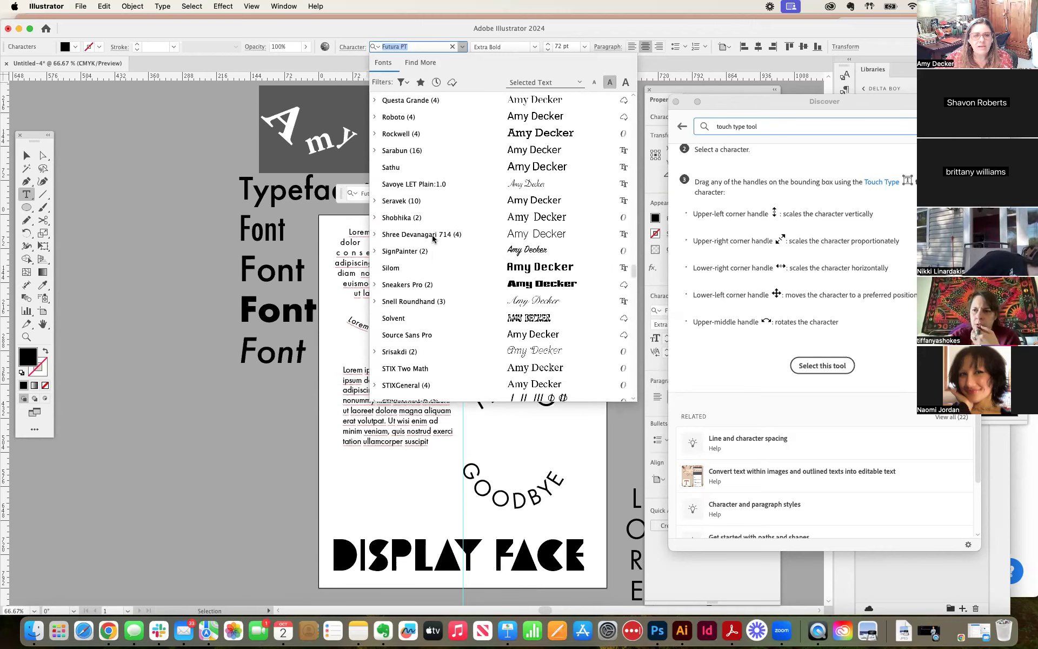
pyautogui.scroll(-10, 421, 352)
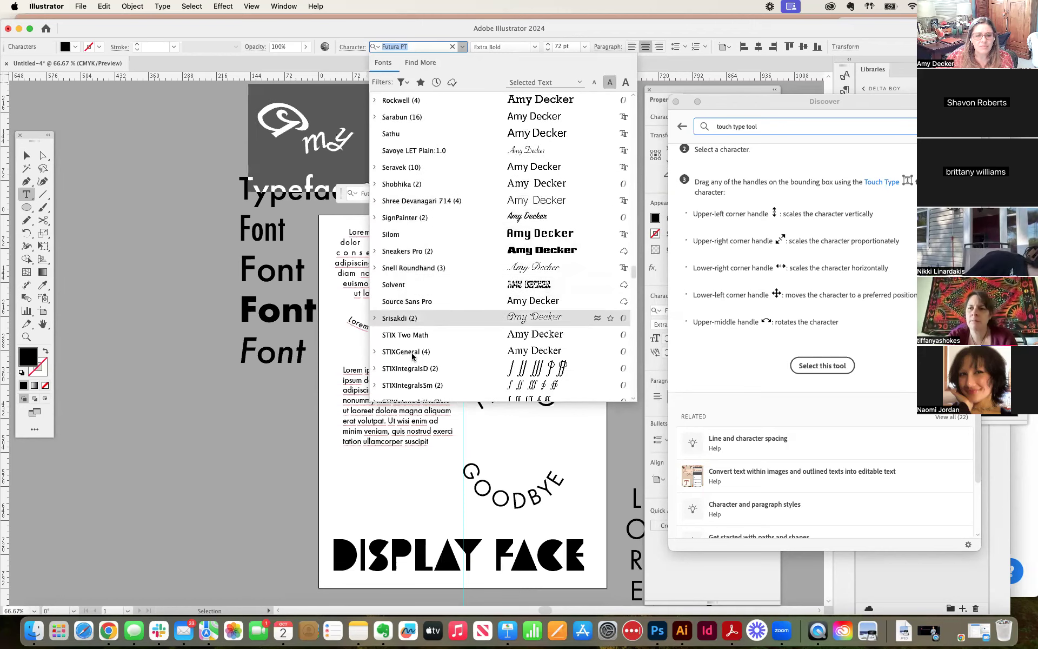
pyautogui.scroll(-1, 413, 356)
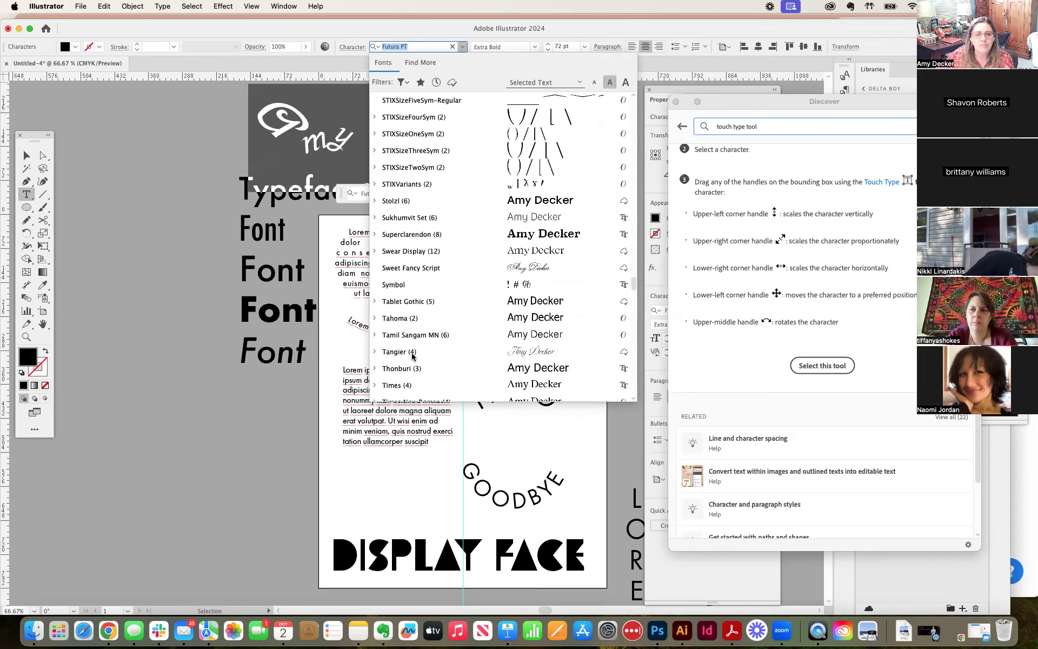
pyautogui.click(393, 202)
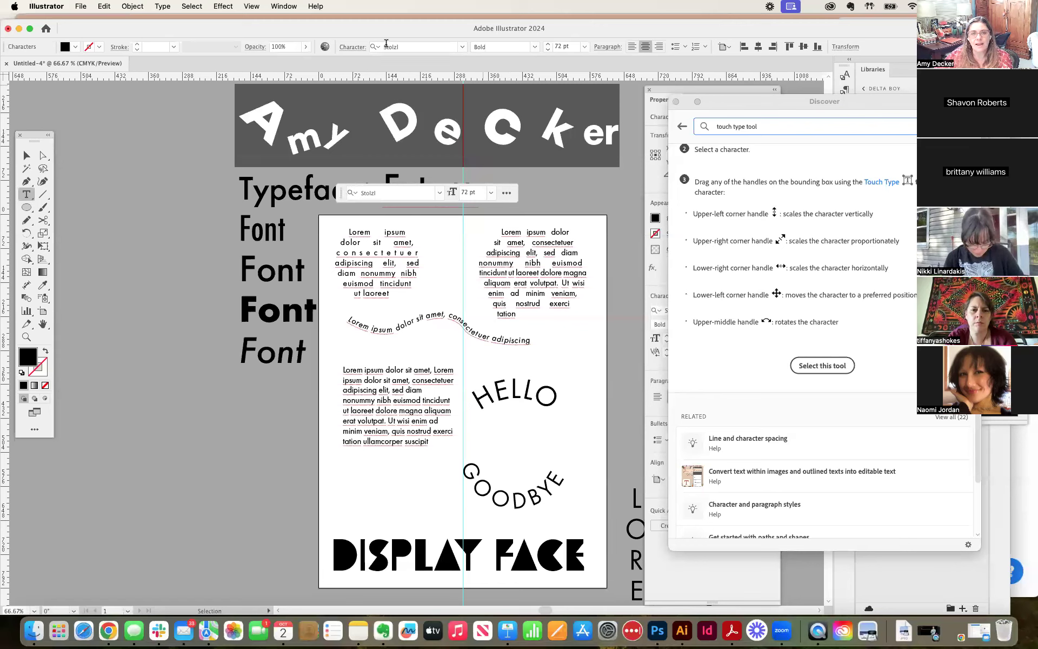
# Step: Set the font style of the name text to Thin and deselect it
pyautogui.click(538, 48)
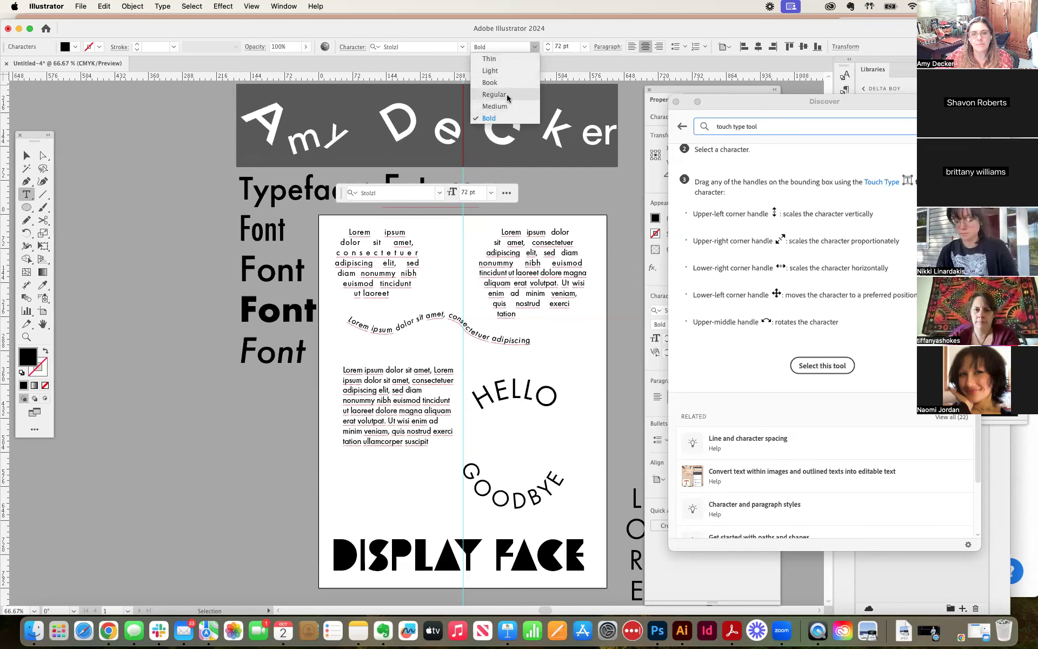
pyautogui.click(500, 60)
pyautogui.click(595, 176)
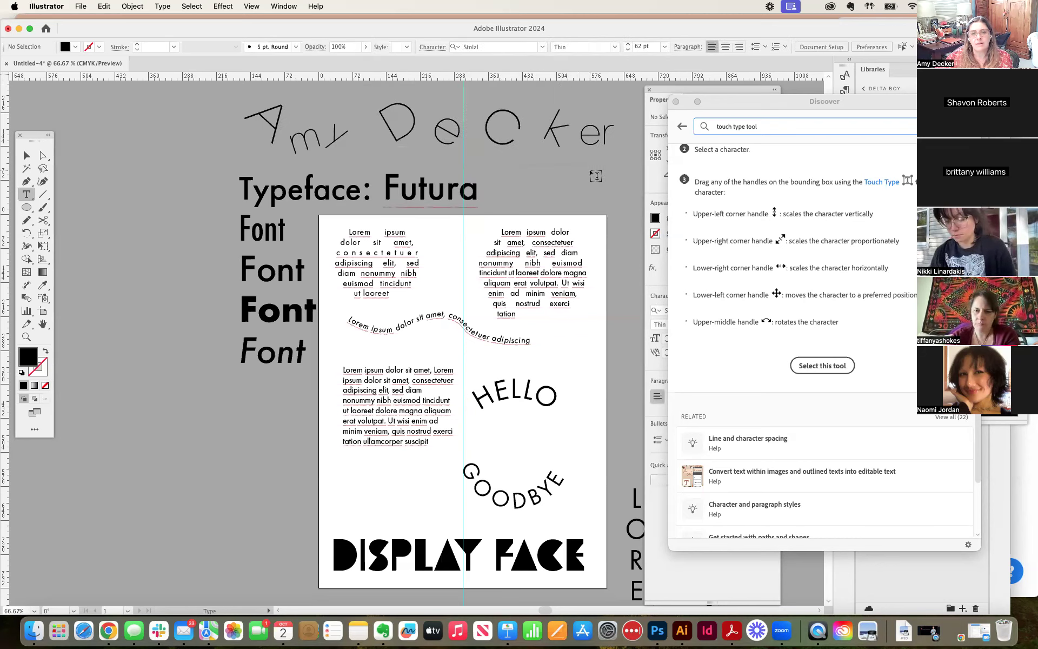
# Step: Move the name text slightly to the left with the Selection tool and deselect it
pyautogui.click(26, 155)
pyautogui.moveTo(456, 140); pyautogui.dragTo(434, 140)
pyautogui.click(598, 151)
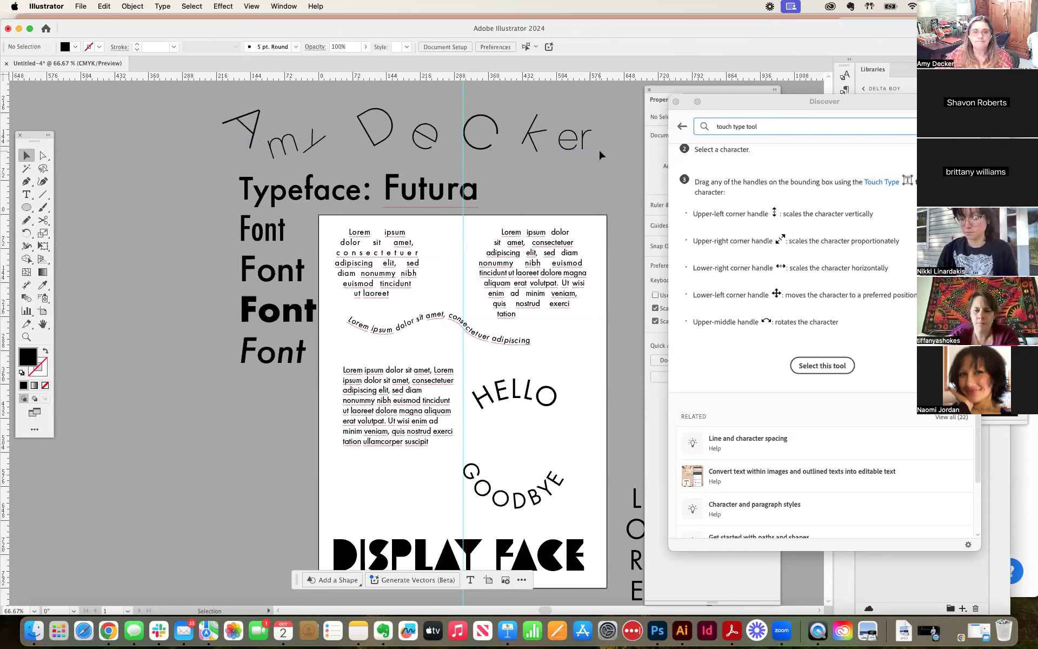
# Step: Open the Adobe Fonts catalogue in the browser from Illustrator and look over its filters for own fonts, font technology and tags
pyautogui.click(163, 6)
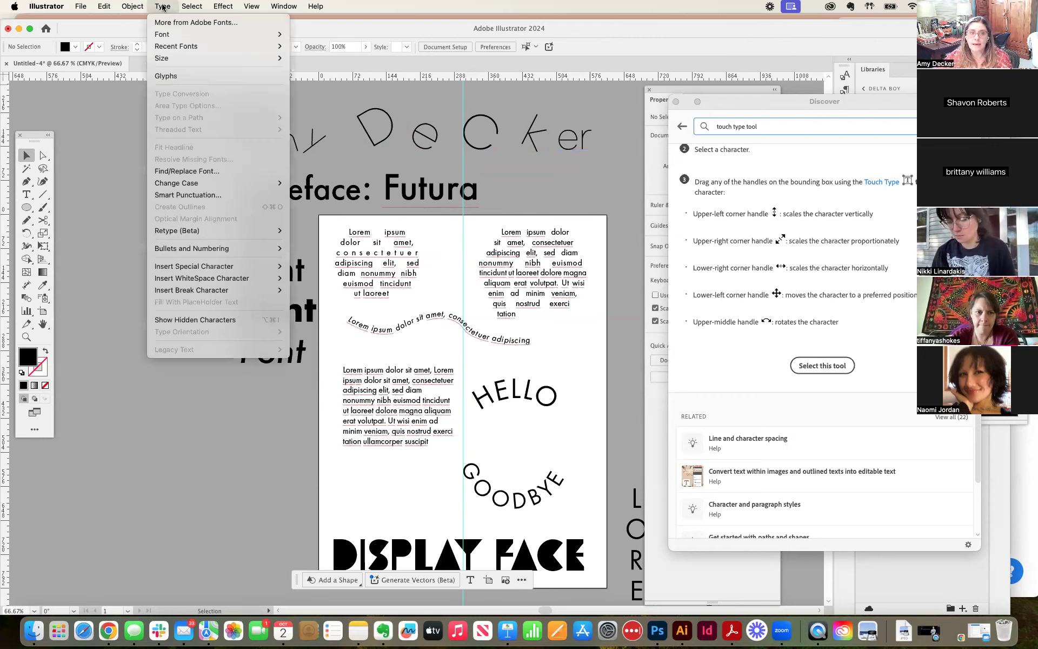
pyautogui.click(211, 23)
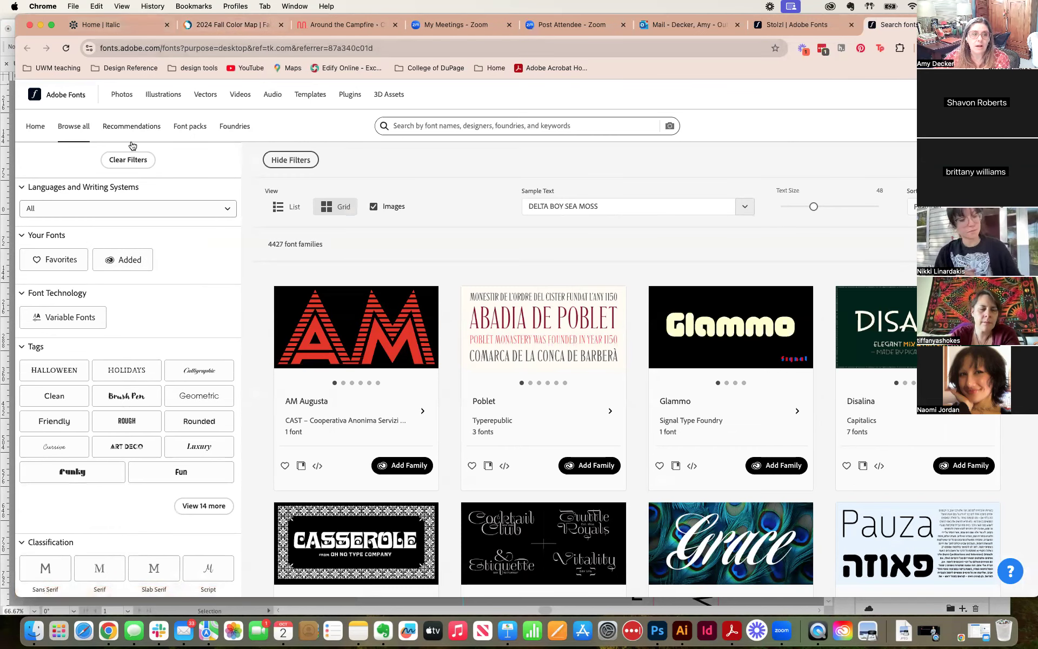
pyautogui.click(81, 260)
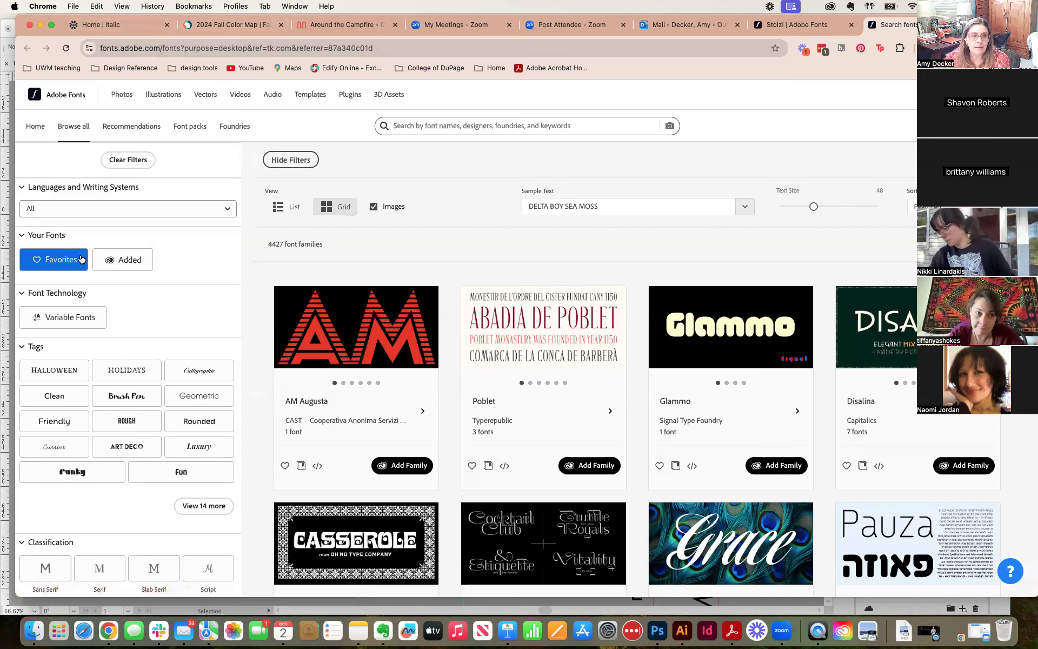
pyautogui.click(81, 314)
pyautogui.scroll(-3, 81, 313)
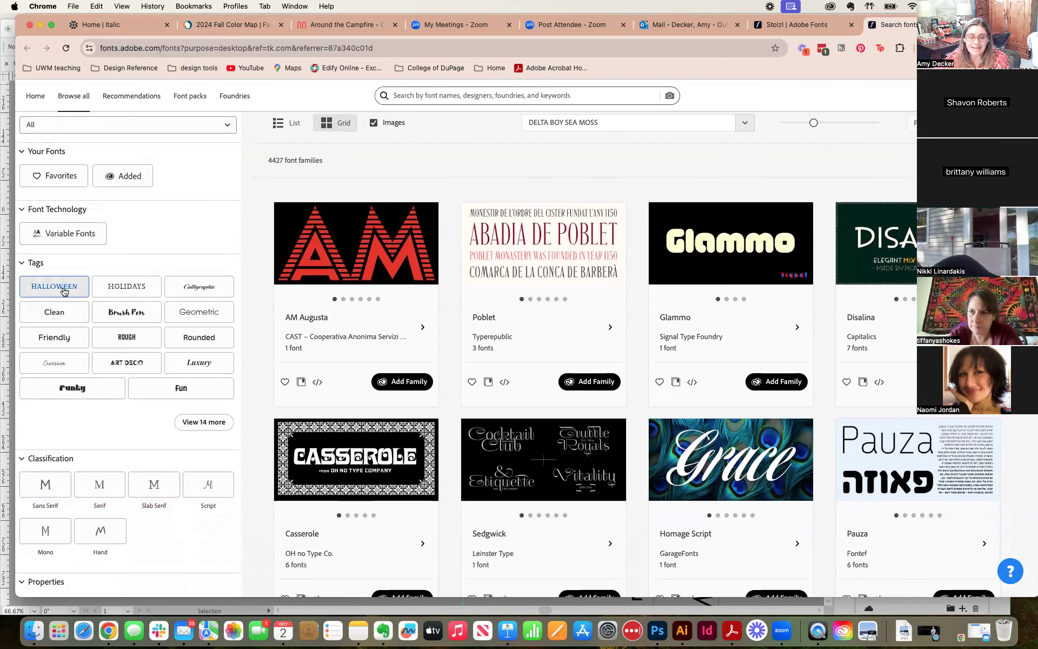
pyautogui.scroll(-2, 64, 292)
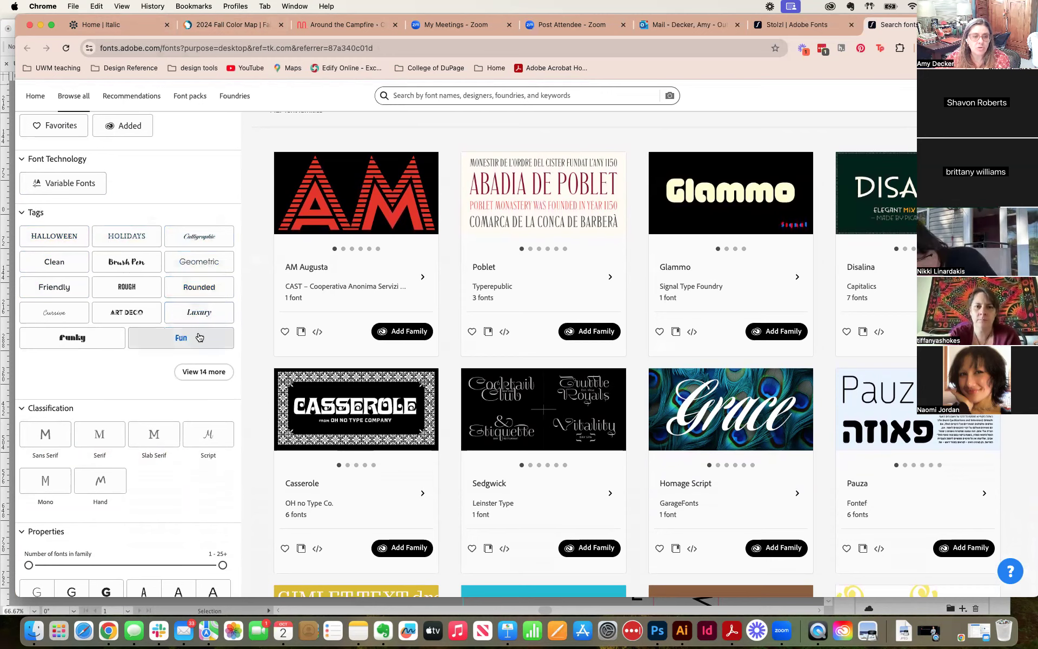
# Step: Expand the full list of tags, filter the font families by Futuristic and look through the results
pyautogui.click(204, 372)
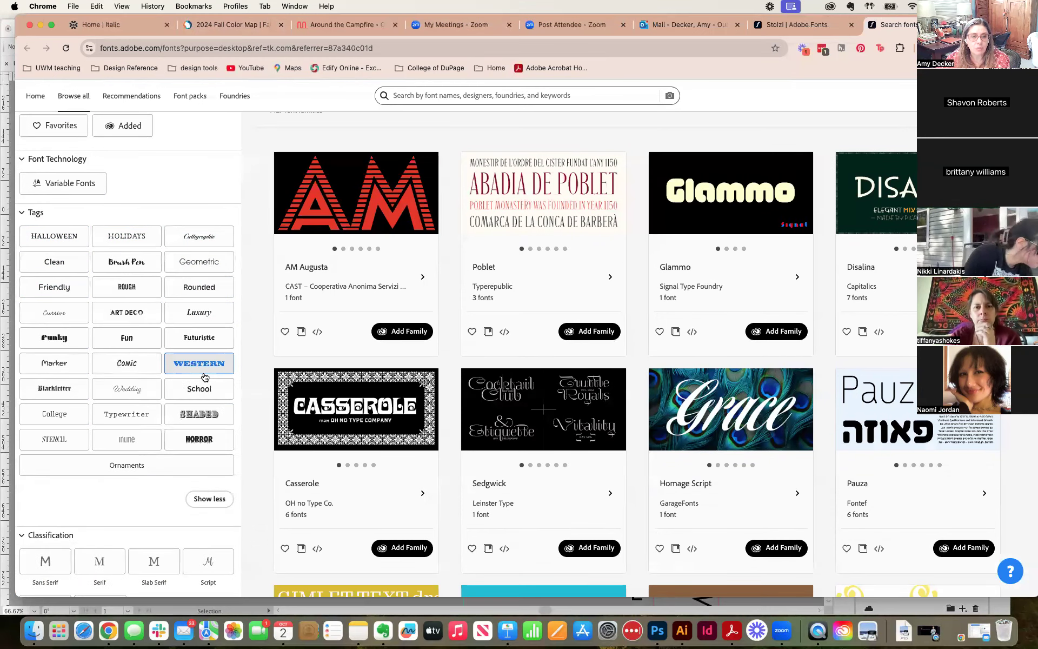
pyautogui.scroll(-2, 206, 346)
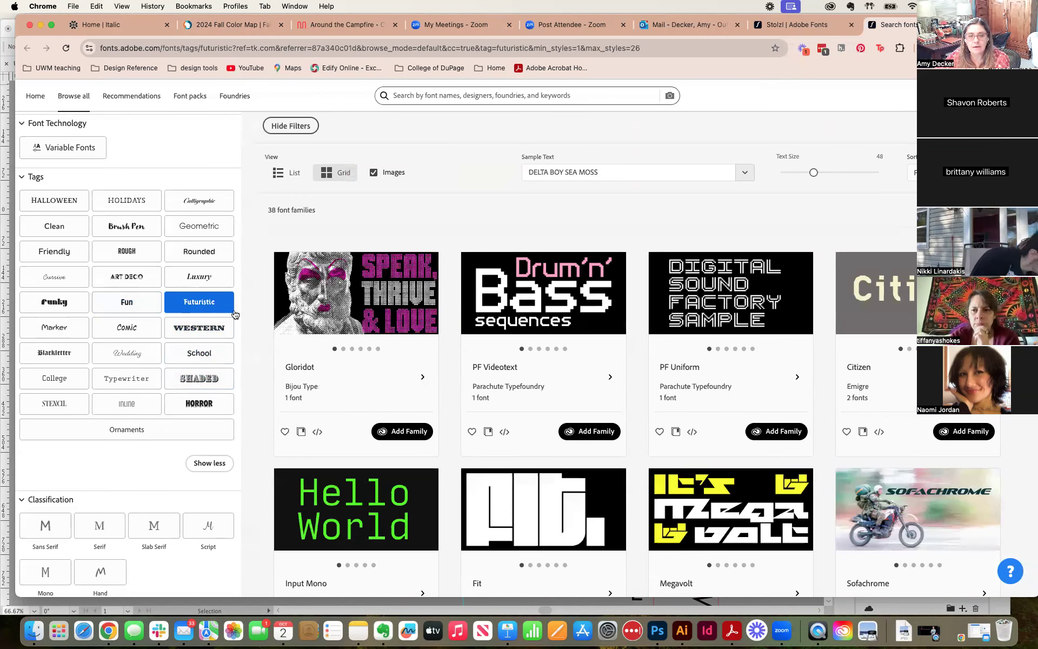
pyautogui.scroll(-2, 490, 330)
pyautogui.scroll(-5, 503, 332)
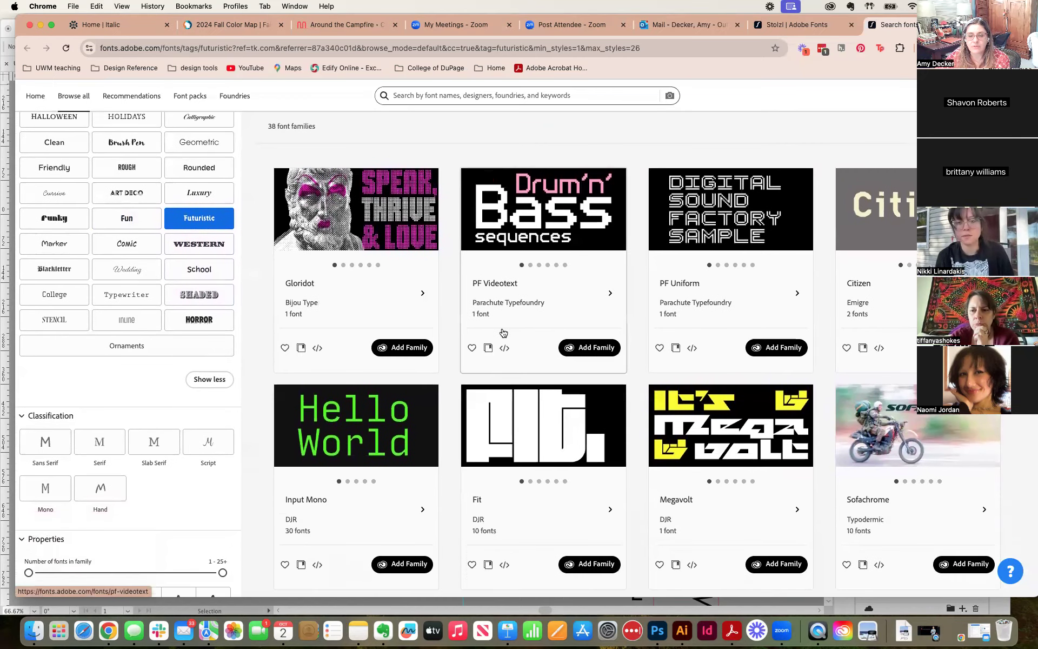
pyautogui.scroll(-4, 503, 332)
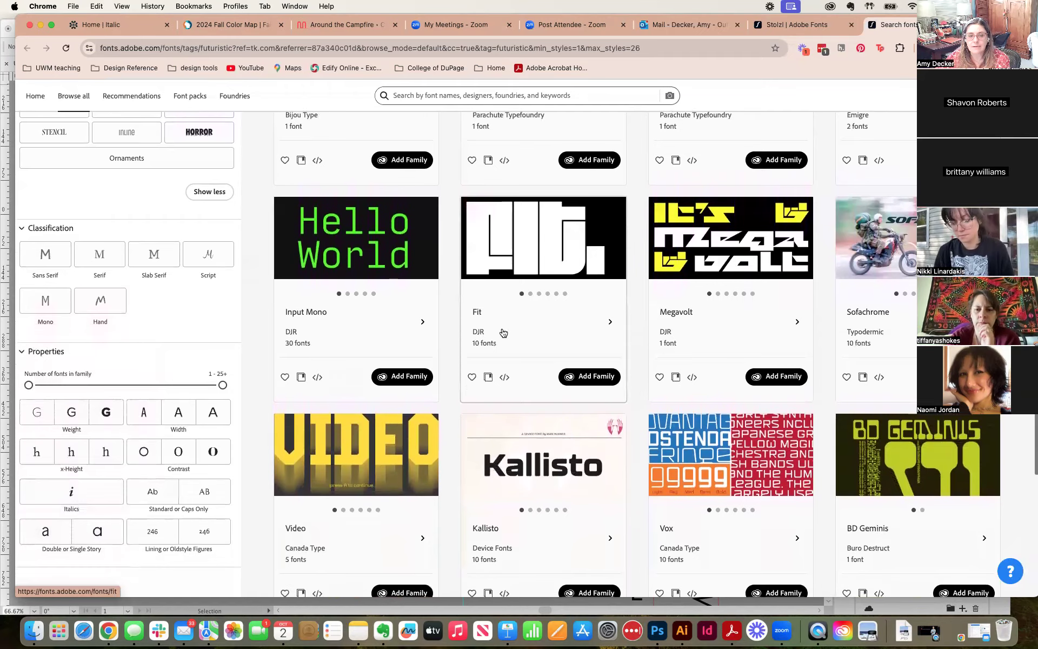
pyautogui.scroll(-6, 503, 332)
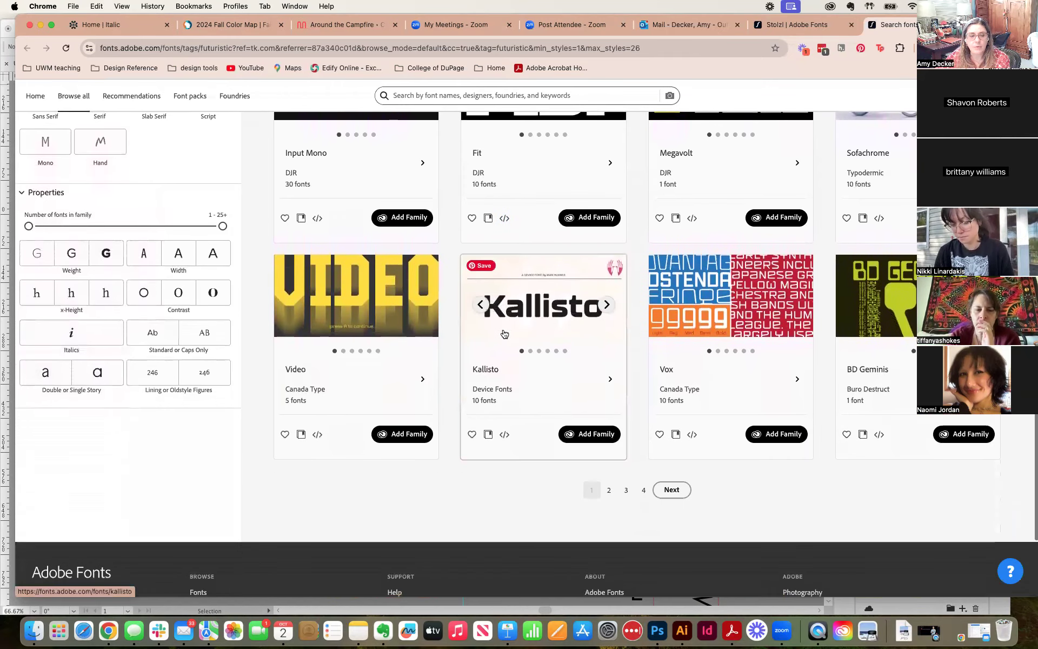
pyautogui.scroll(12, 503, 332)
pyautogui.scroll(-8, 503, 333)
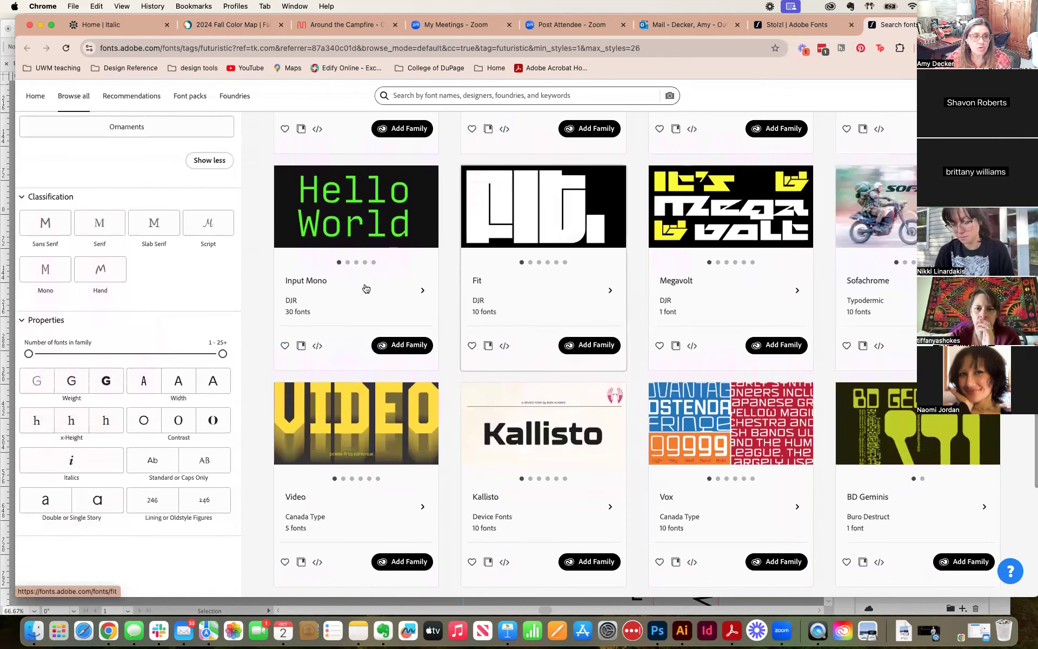
# Step: Try the Sans Serif, Serif and Slab Serif classifications on the futuristic fonts, ending with Sans Serif
pyautogui.click(52, 238)
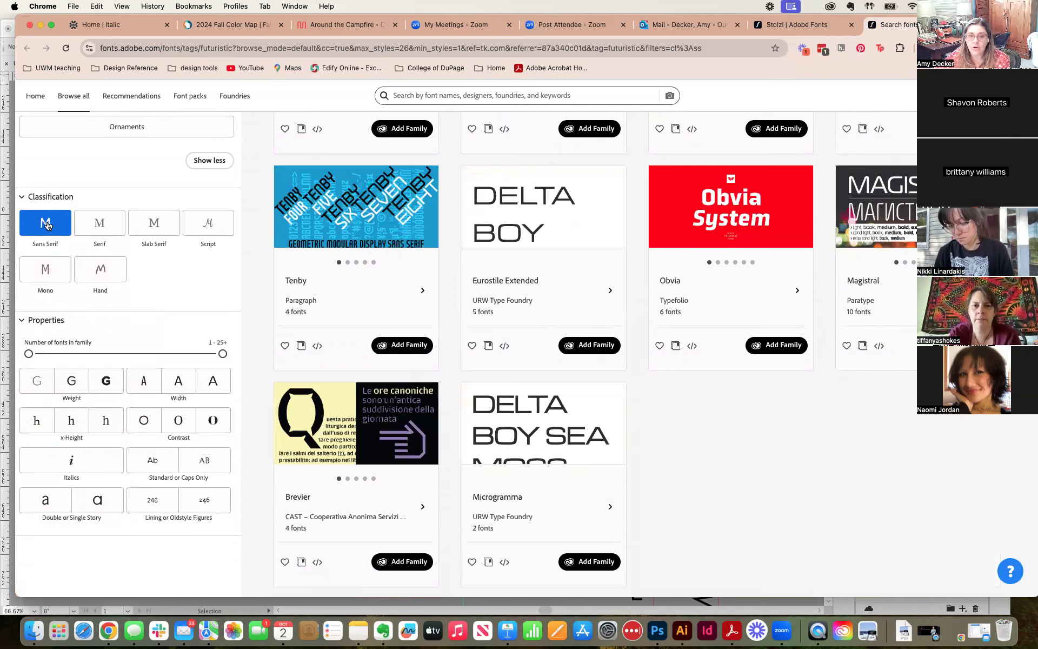
pyautogui.click(105, 226)
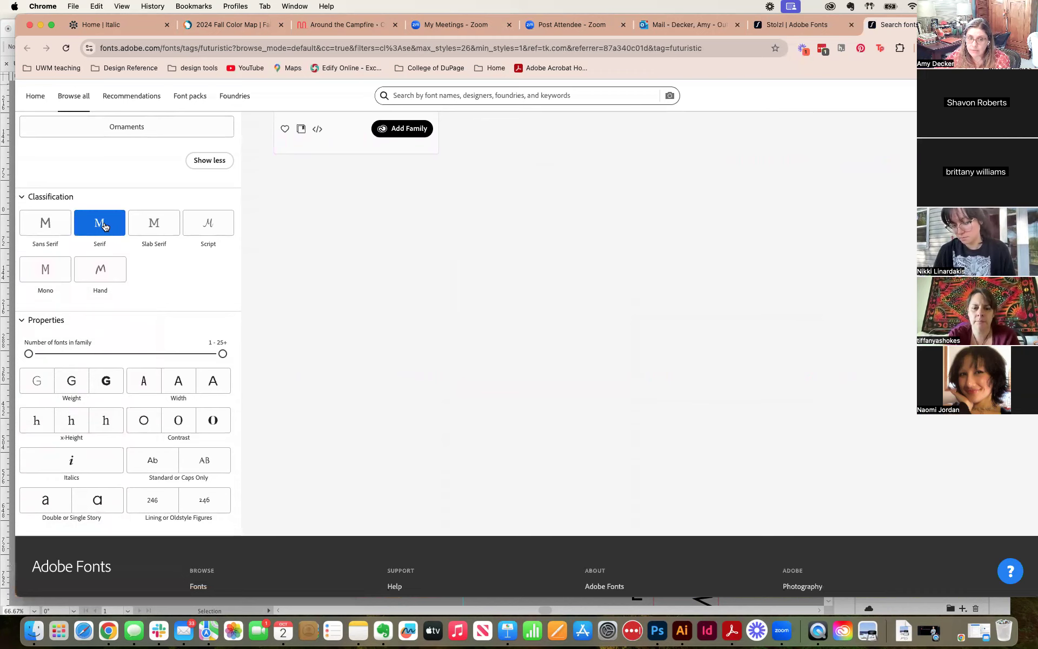
pyautogui.click(150, 226)
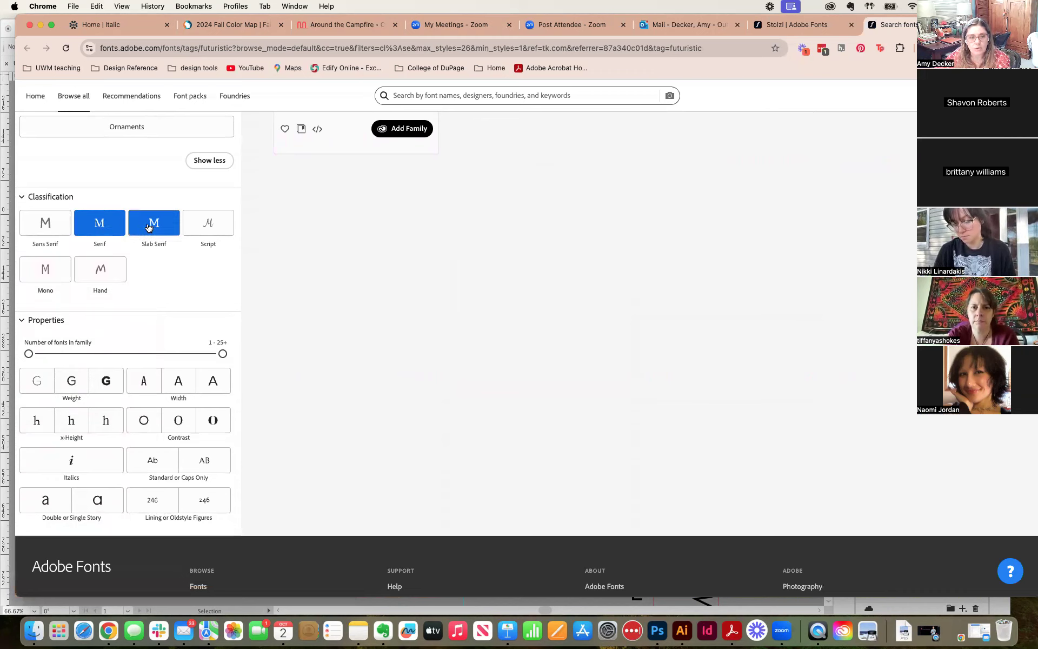
pyautogui.click(54, 228)
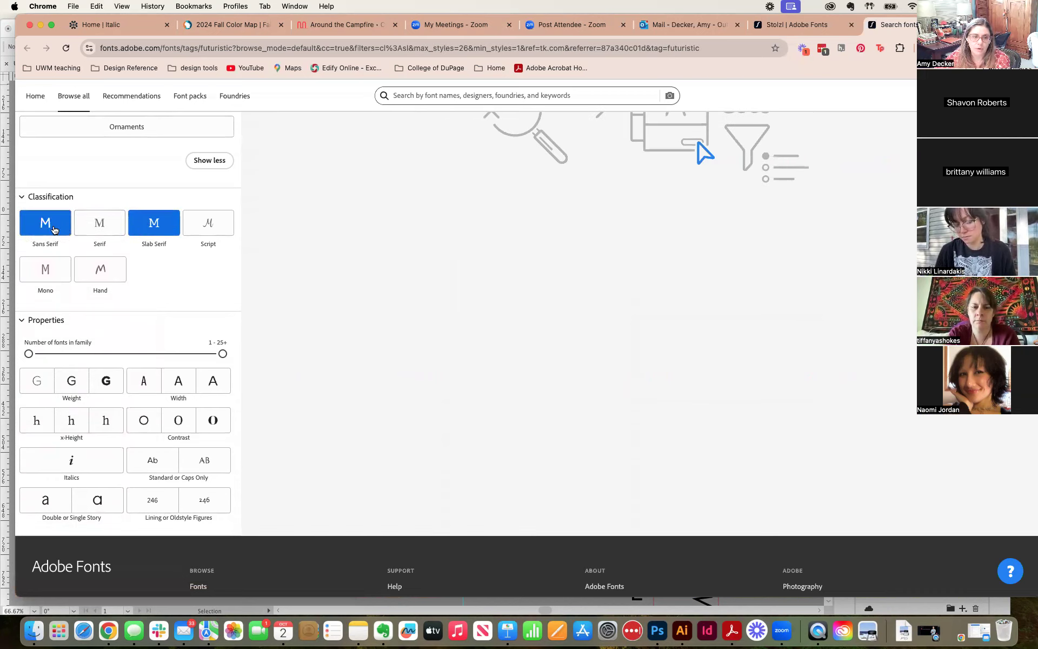
pyautogui.scroll(-2, 167, 290)
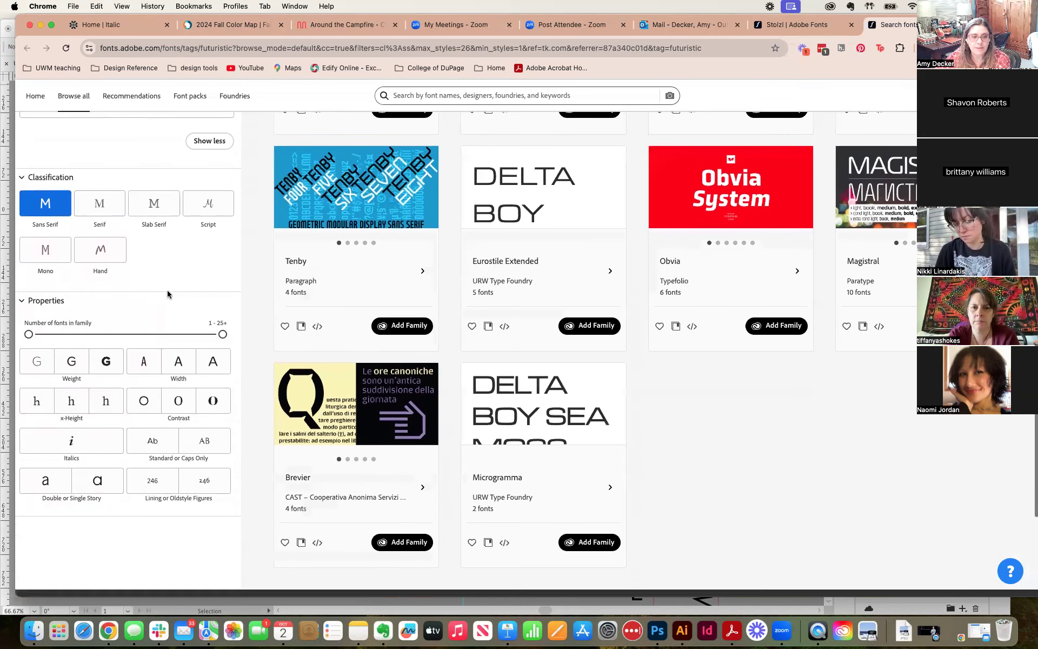
pyautogui.click(72, 334)
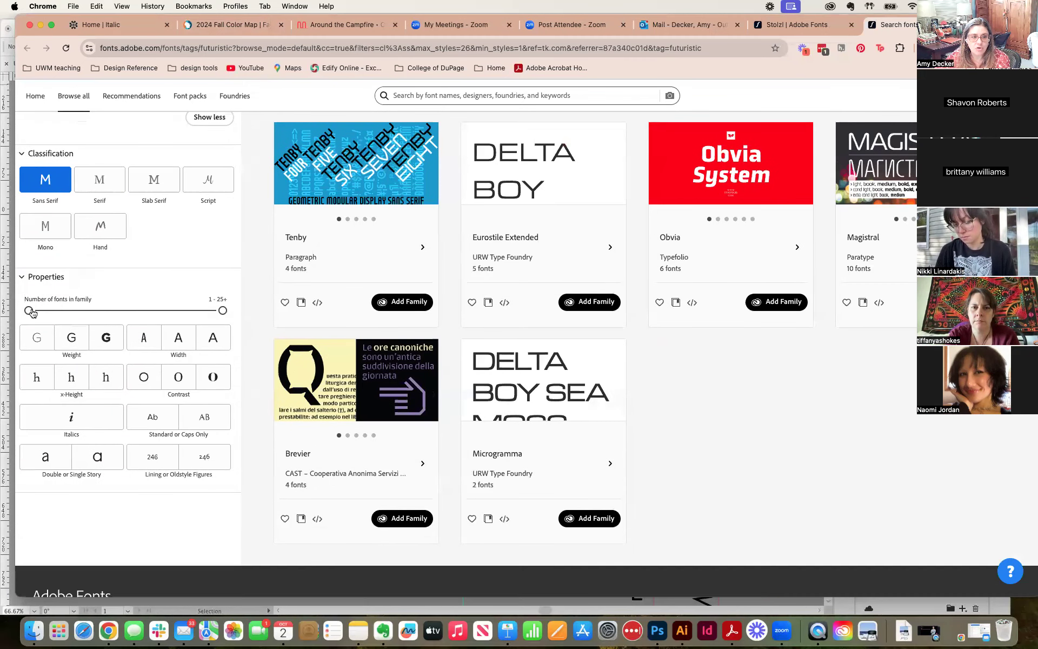
# Step: Look over the font property filters, such as the number of fonts in a family, and the Variable Fonts filter
pyautogui.moveTo(29, 311)
pyautogui.mouseDown()
pyautogui.moveTo(68, 310)
pyautogui.moveTo(29, 310)
pyautogui.mouseUp()
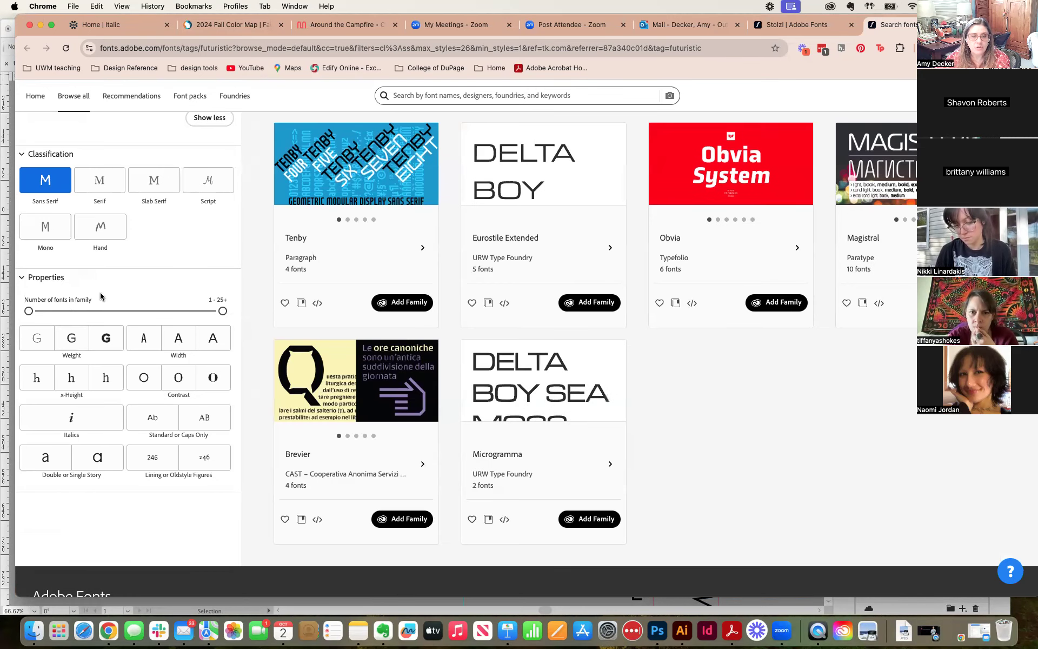
pyautogui.scroll(15, 101, 296)
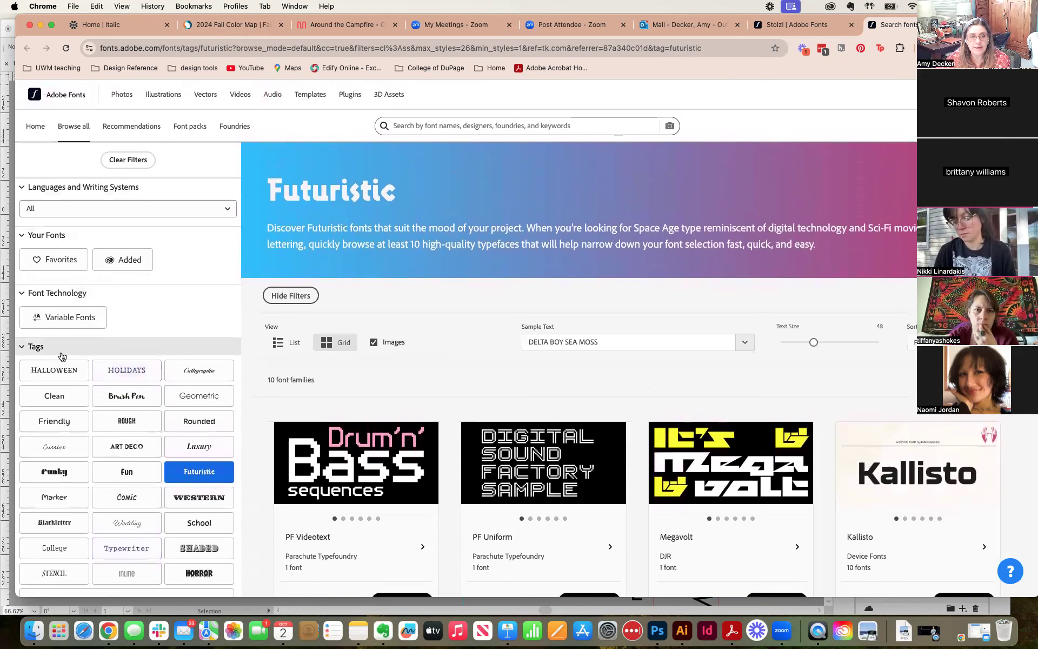
pyautogui.click(63, 323)
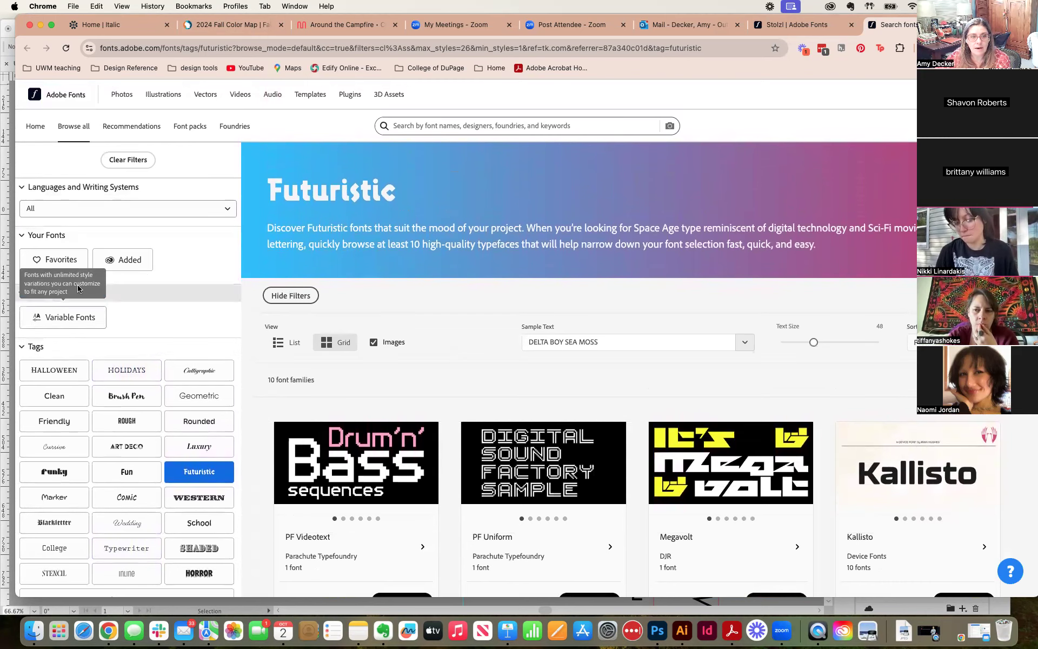
# Step: Open the font recommendations, view the Trending and Newest selections, and browse through the newest fonts
pyautogui.click(128, 127)
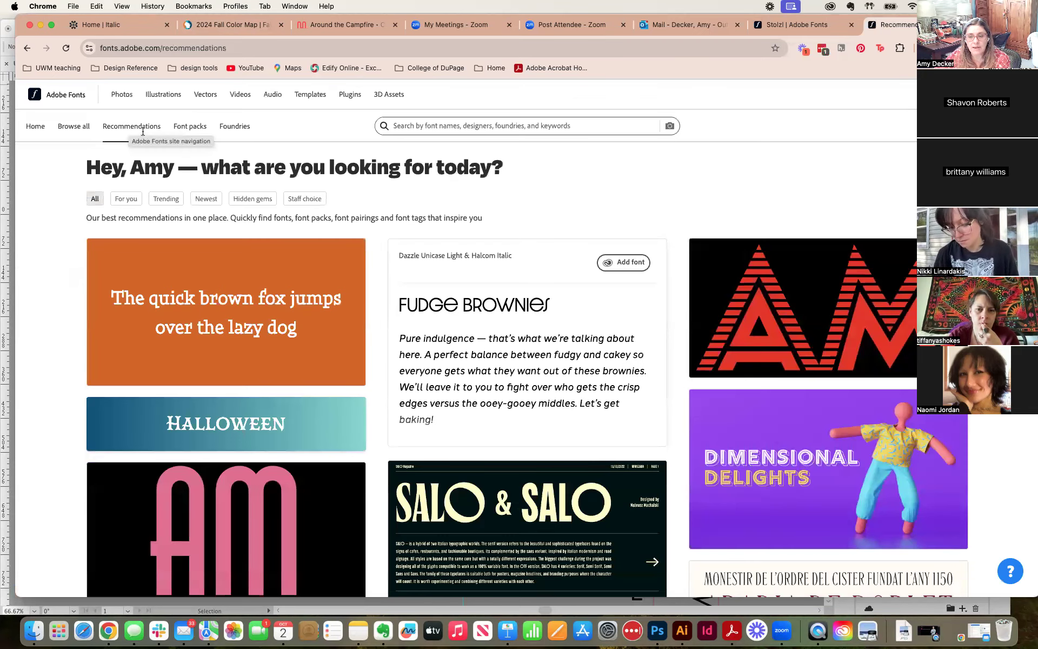
pyautogui.click(160, 200)
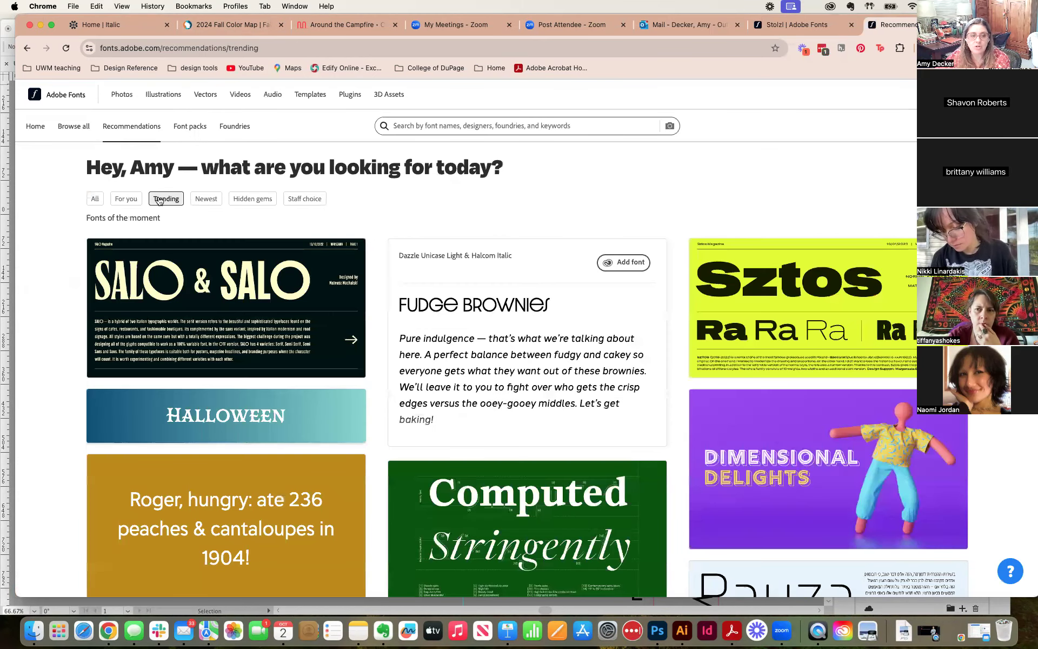
pyautogui.click(211, 200)
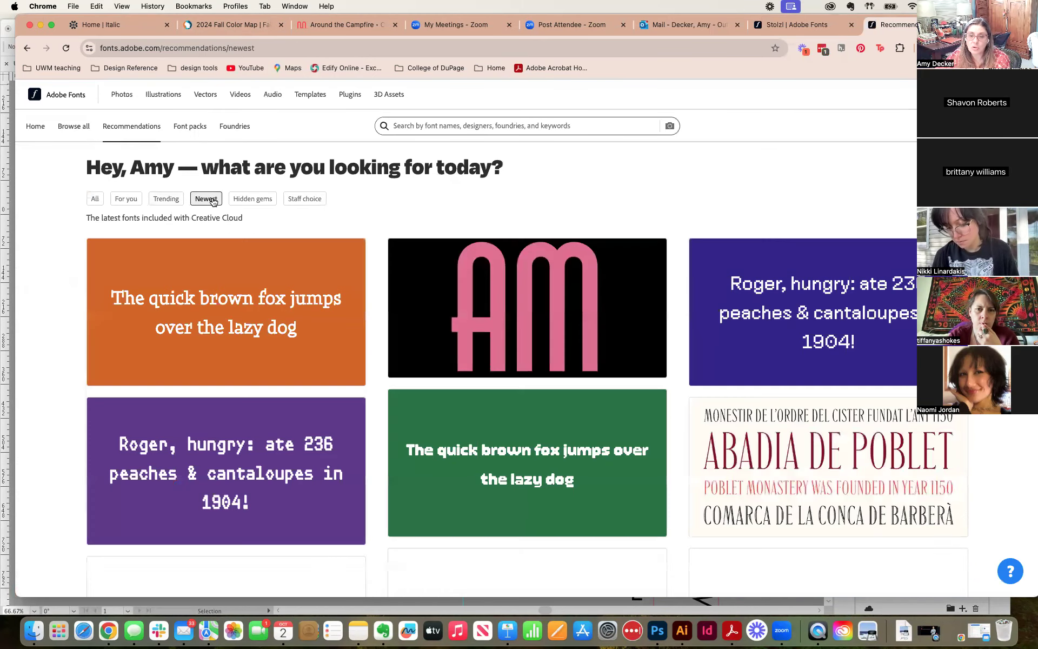
pyautogui.scroll(-10, 461, 305)
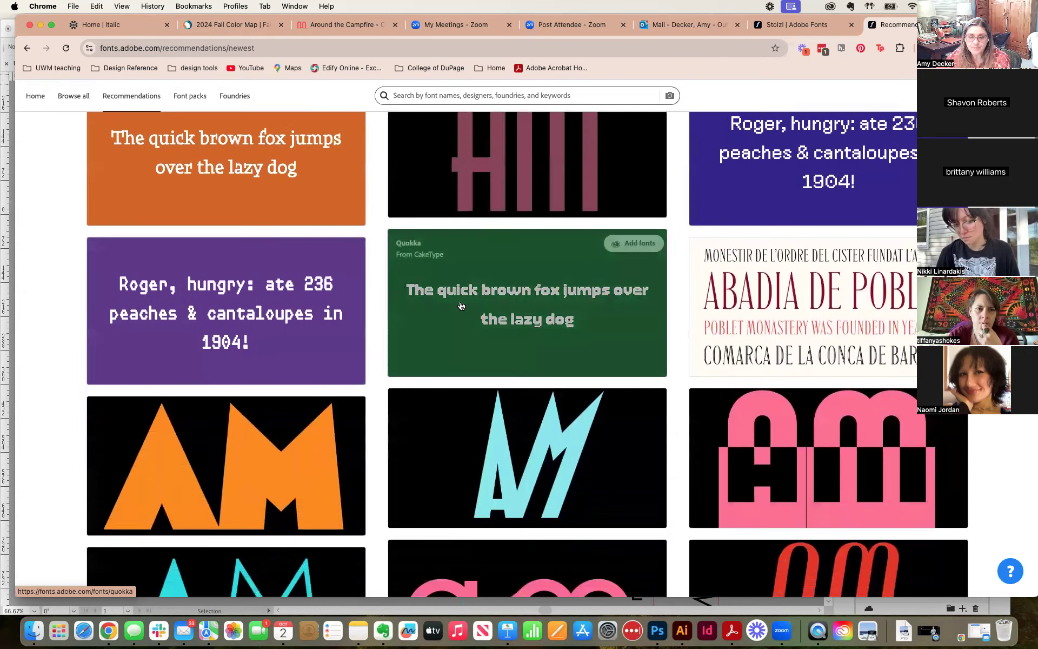
pyautogui.scroll(-4, 461, 306)
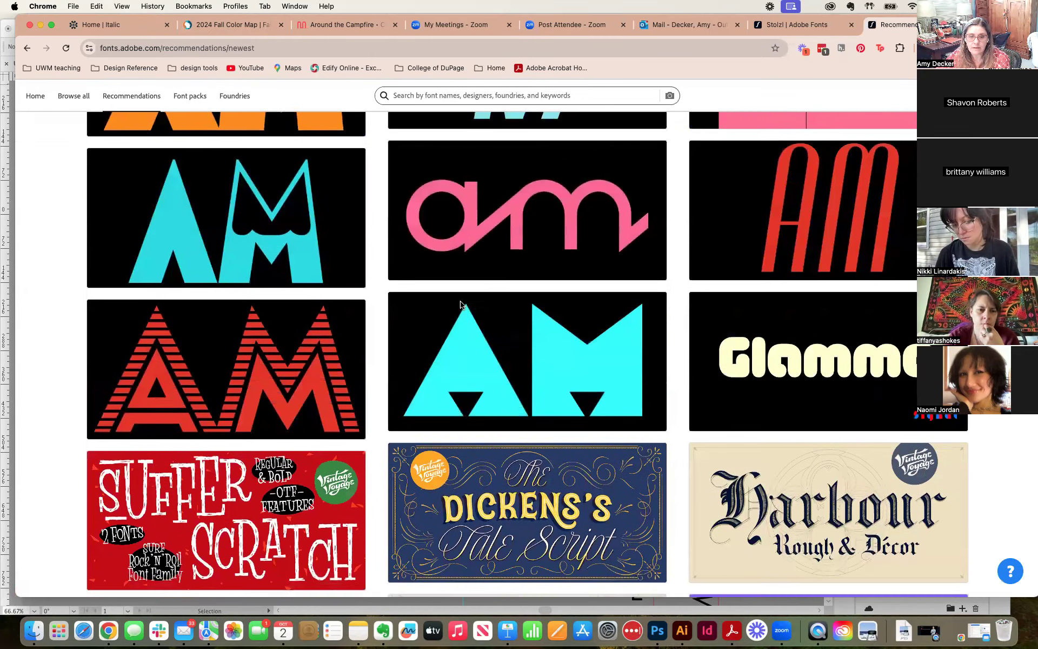
pyautogui.scroll(-10, 461, 305)
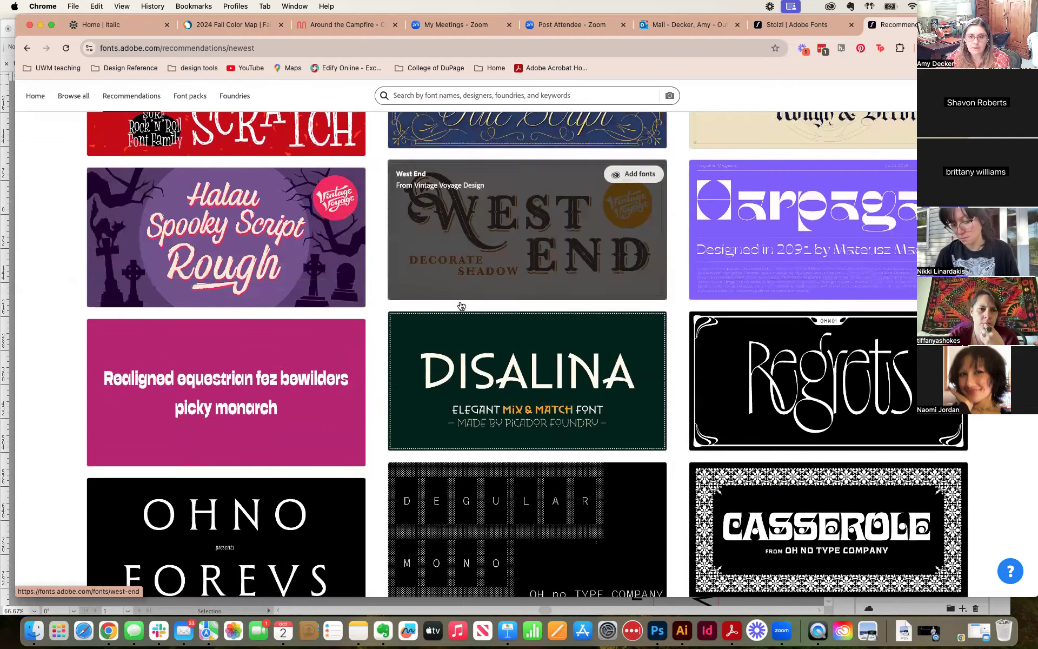
pyautogui.scroll(-10, 461, 305)
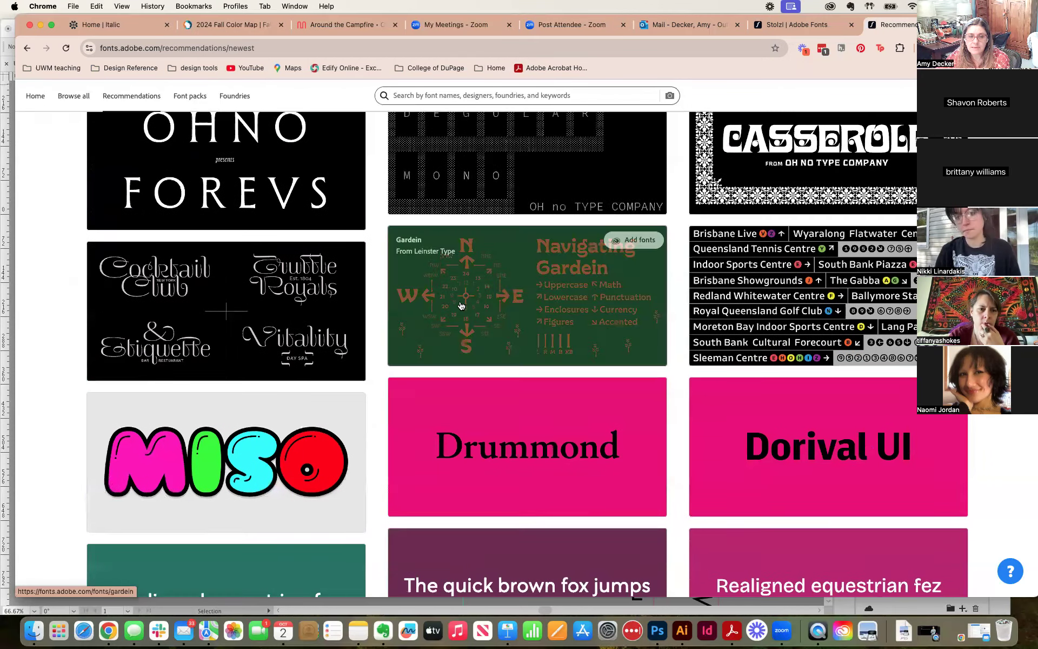
pyautogui.scroll(-4, 461, 306)
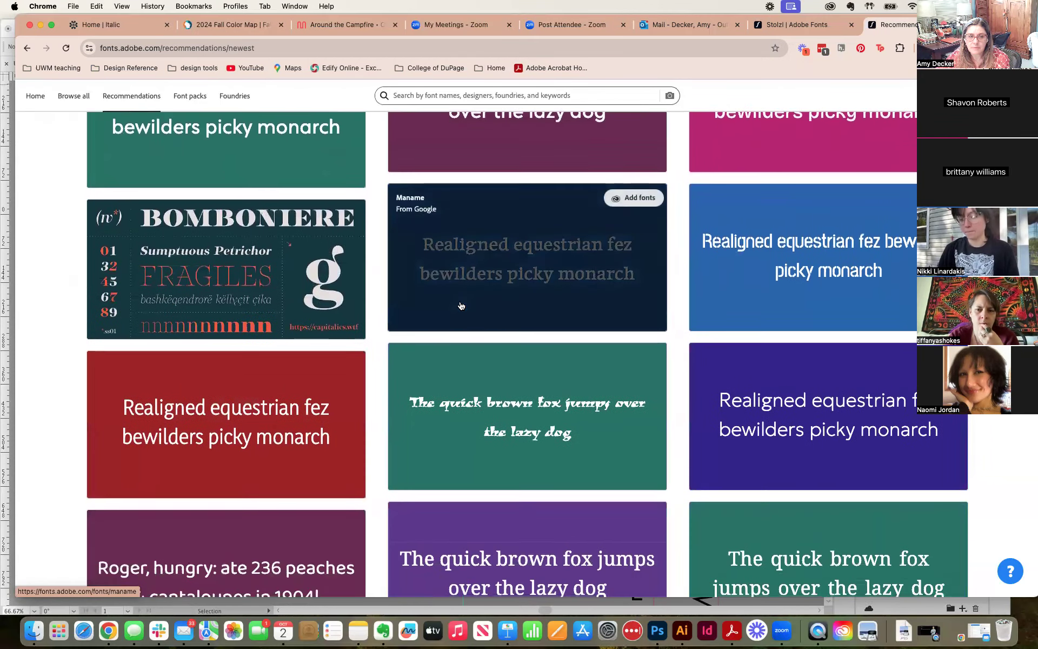
pyautogui.scroll(9, 461, 306)
pyautogui.scroll(15, 461, 307)
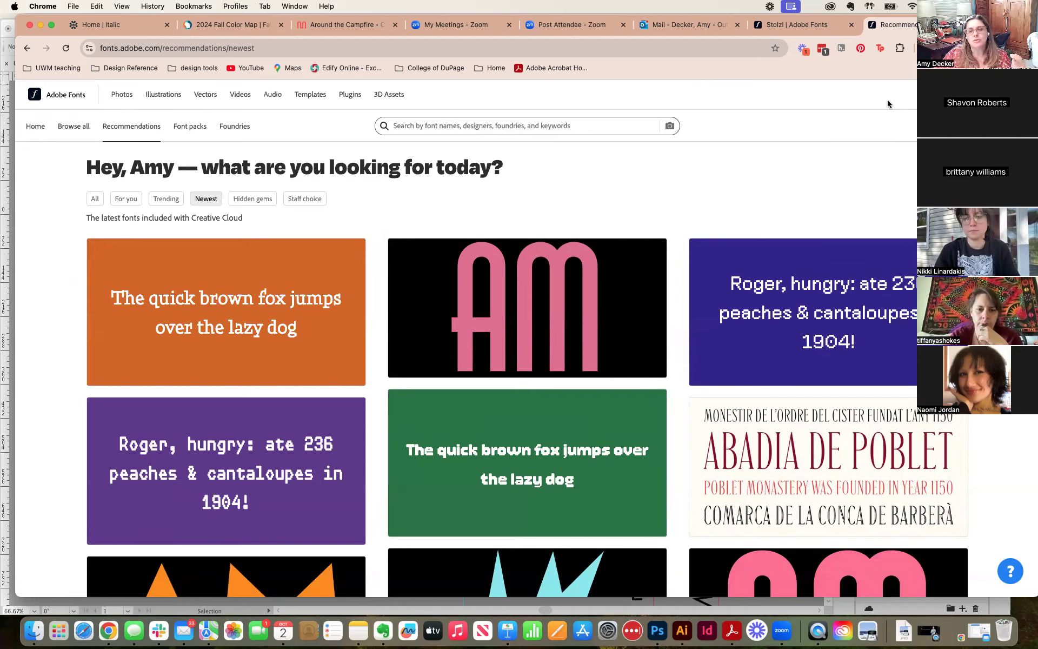
# Step: Return to the Adobe Fonts home page and dismiss the notice about launching the Creative Cloud app
pyautogui.click(35, 129)
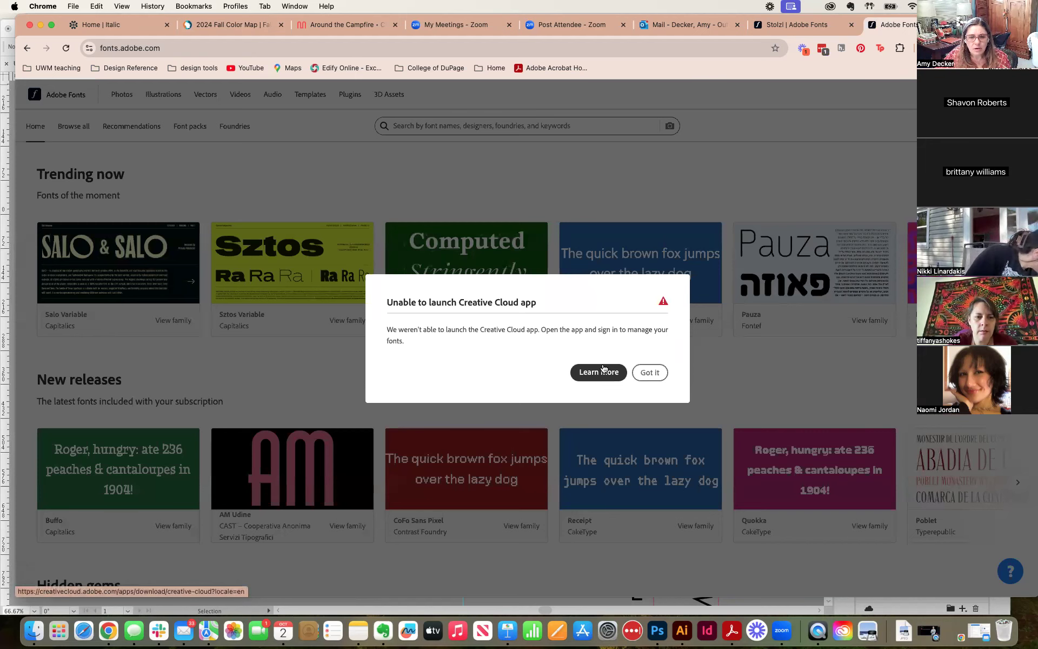
pyautogui.click(650, 372)
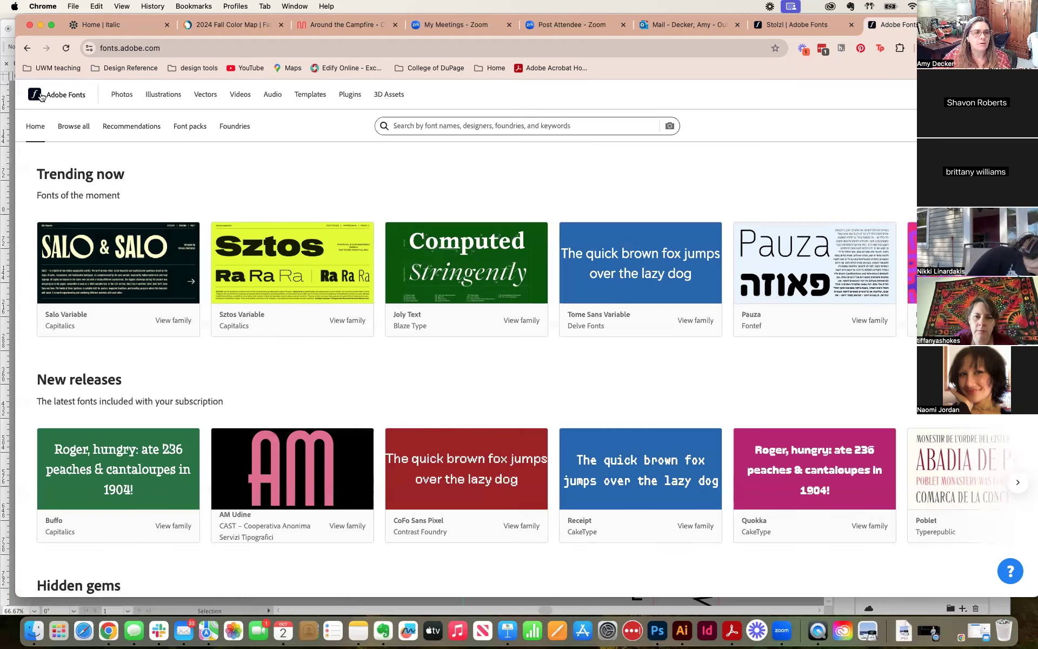
pyautogui.click(60, 96)
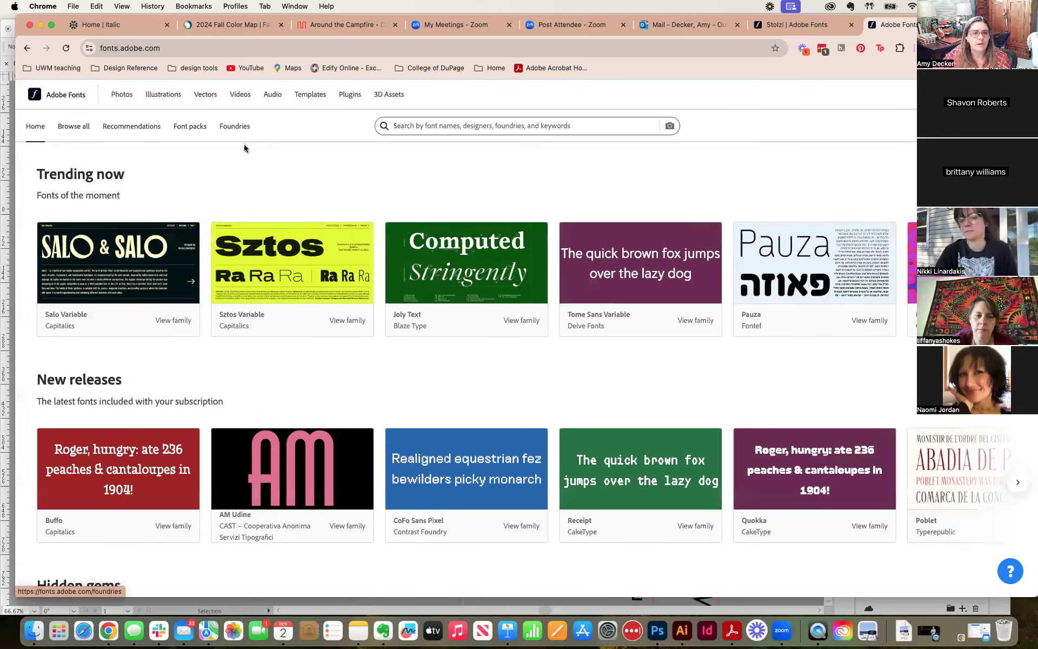
# Step: Open the Buffo family from the recommendations and look through its font styles, similar fonts and designer information
pyautogui.click(143, 128)
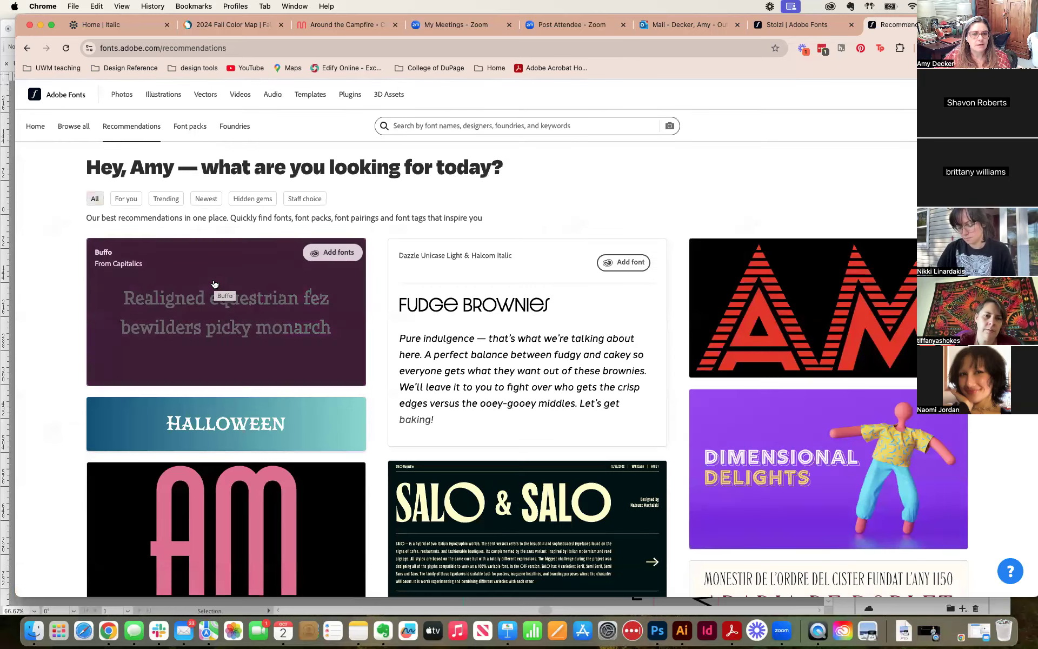
pyautogui.click(214, 284)
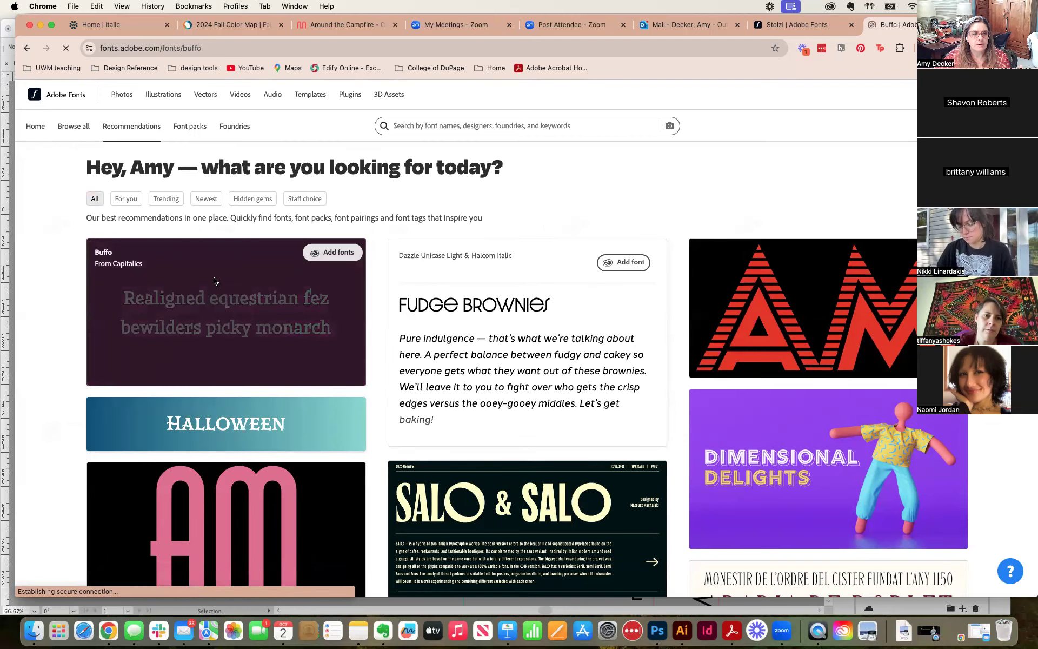
pyautogui.scroll(-2, 331, 366)
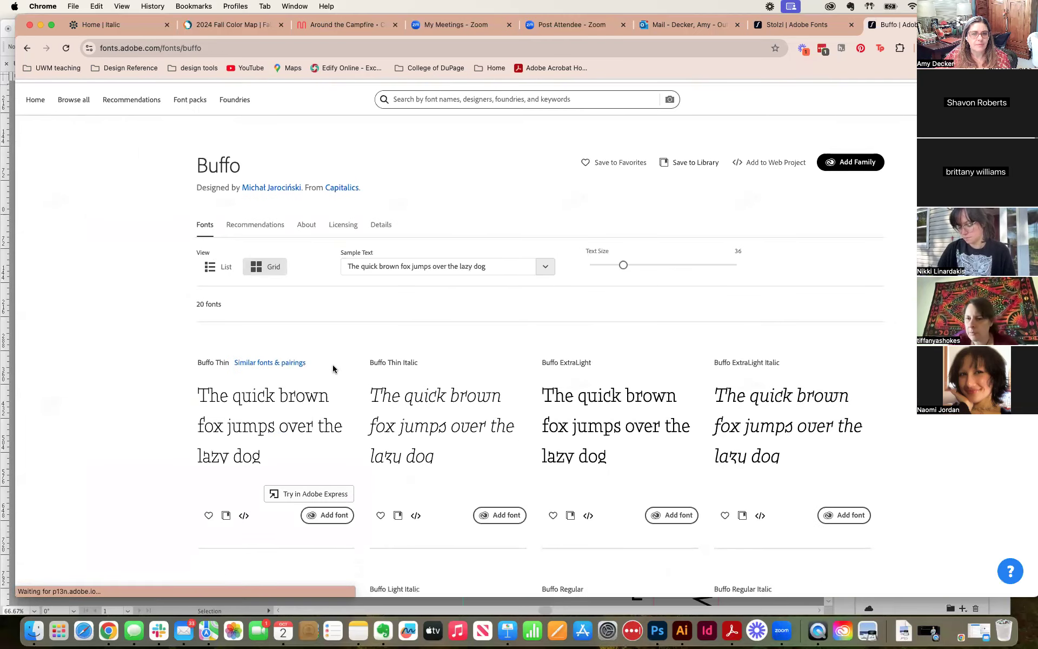
pyautogui.scroll(-15, 333, 368)
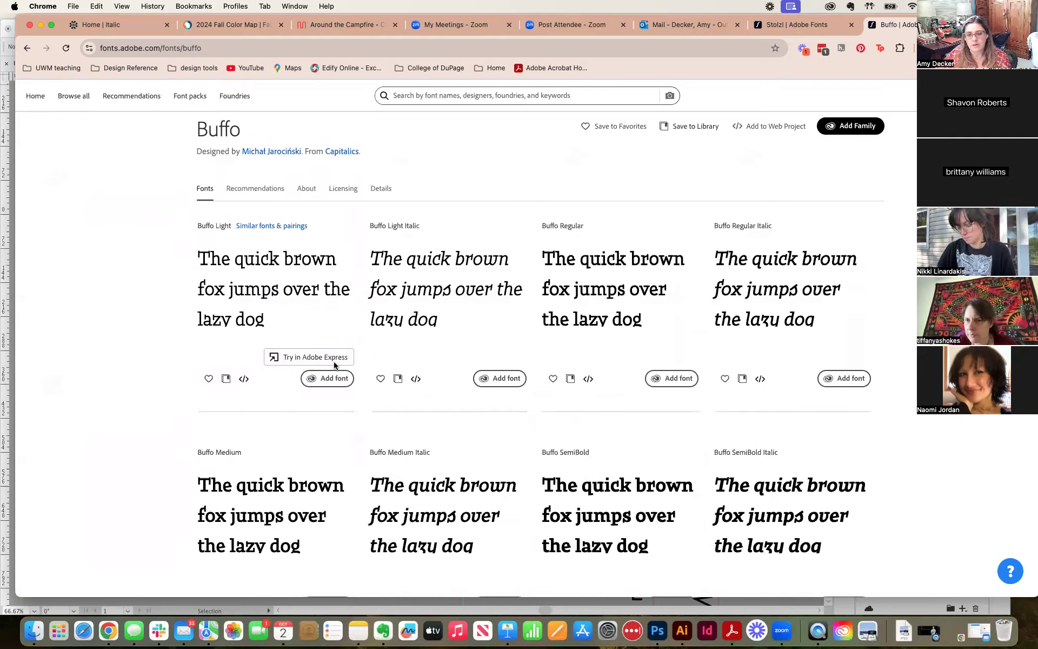
pyautogui.scroll(-20, 335, 367)
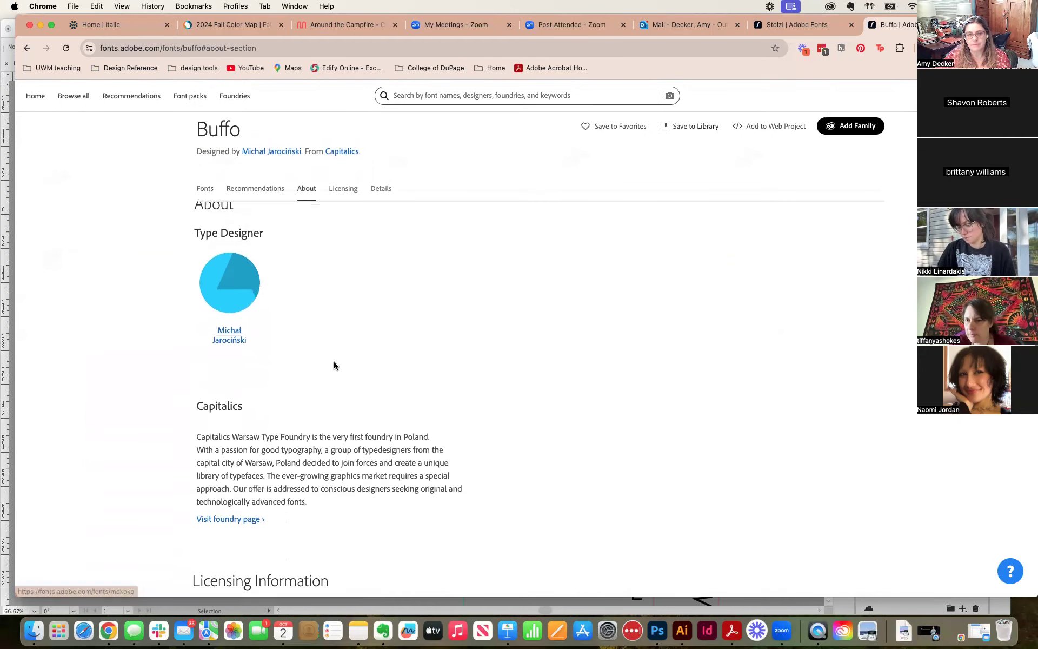
pyautogui.scroll(-1, 334, 364)
pyautogui.scroll(7, 333, 364)
pyautogui.scroll(1, 333, 363)
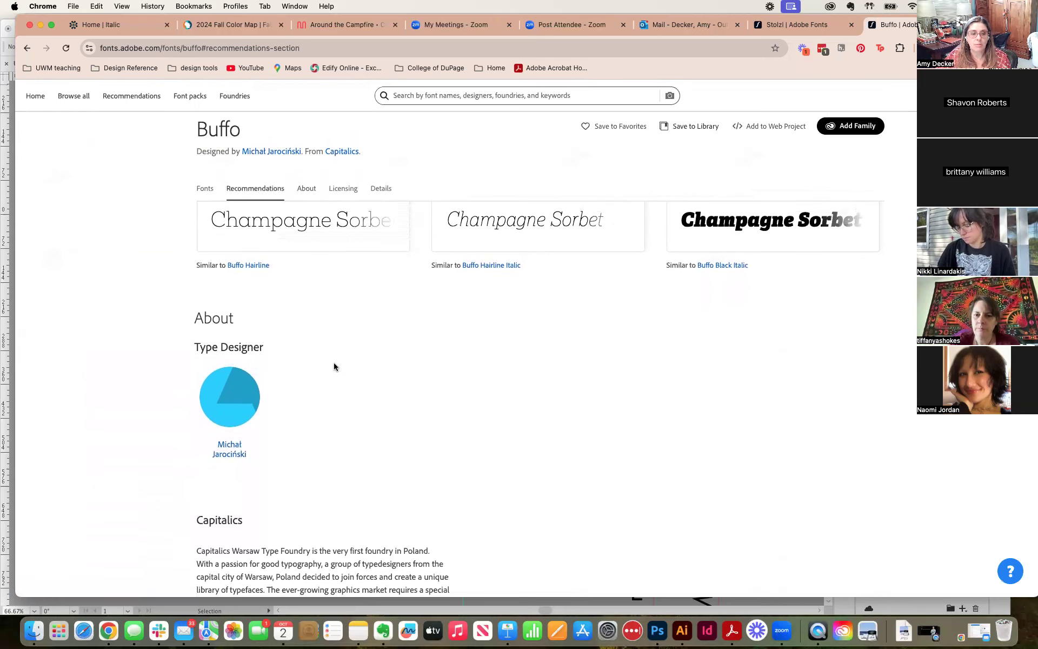
# Step: Read the foundry, licensing and details sections of the Buffo family and return to its font styles
pyautogui.scroll(-10, 272, 421)
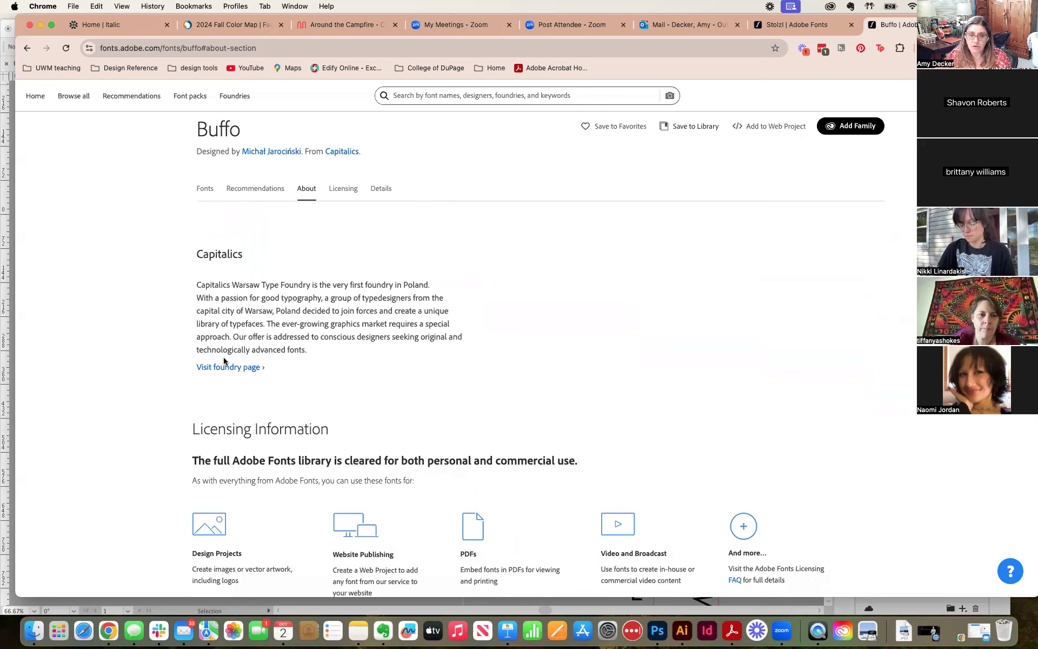
pyautogui.scroll(-8, 281, 374)
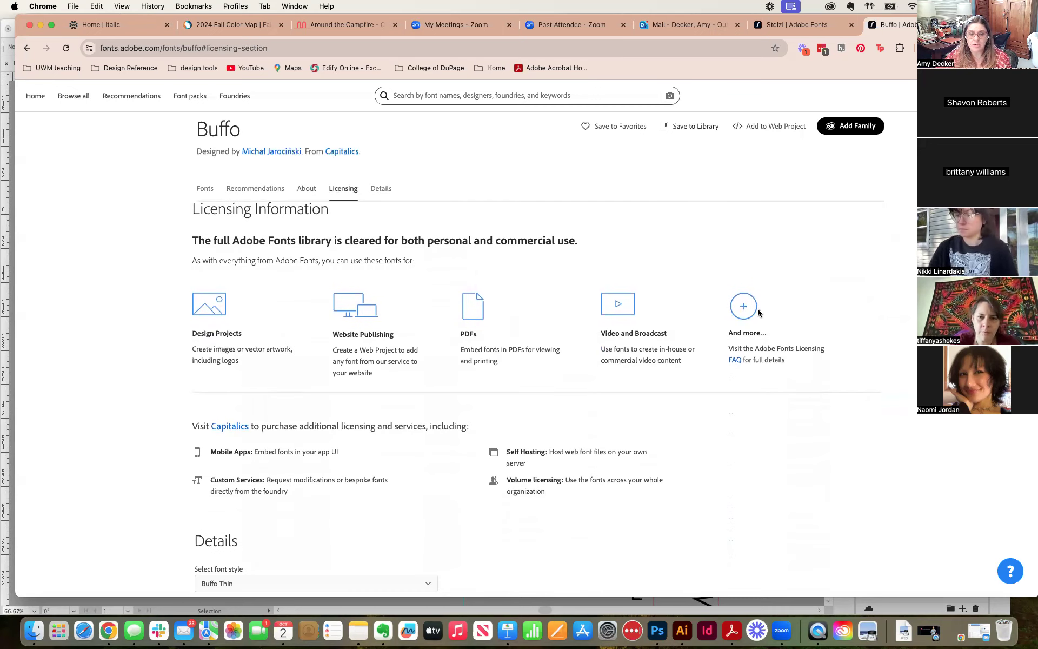
pyautogui.scroll(-10, 225, 431)
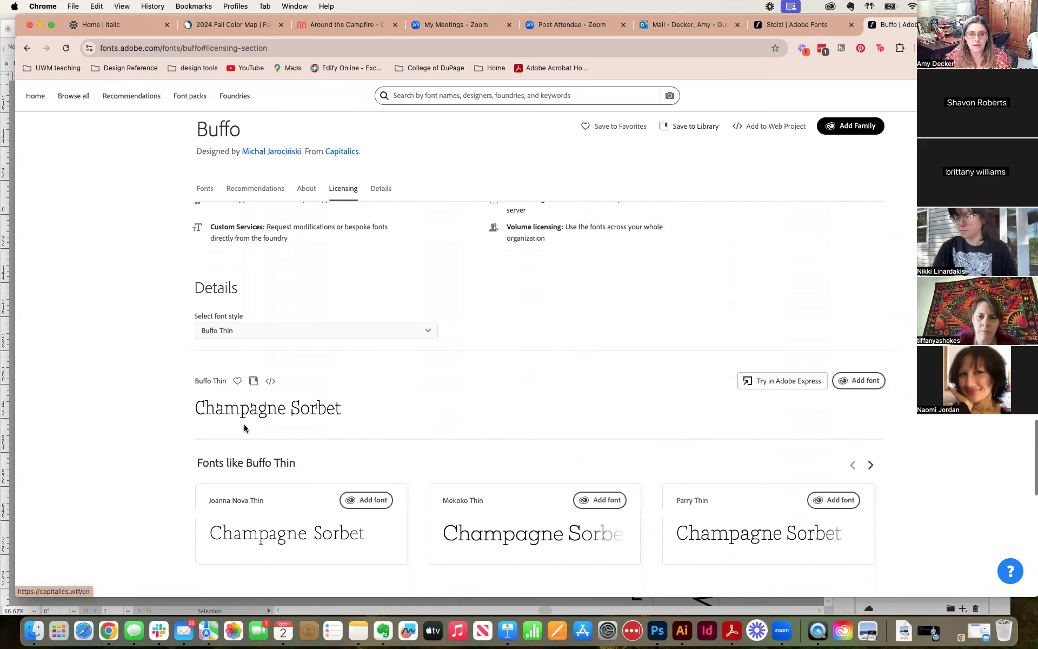
pyautogui.scroll(-2, 244, 428)
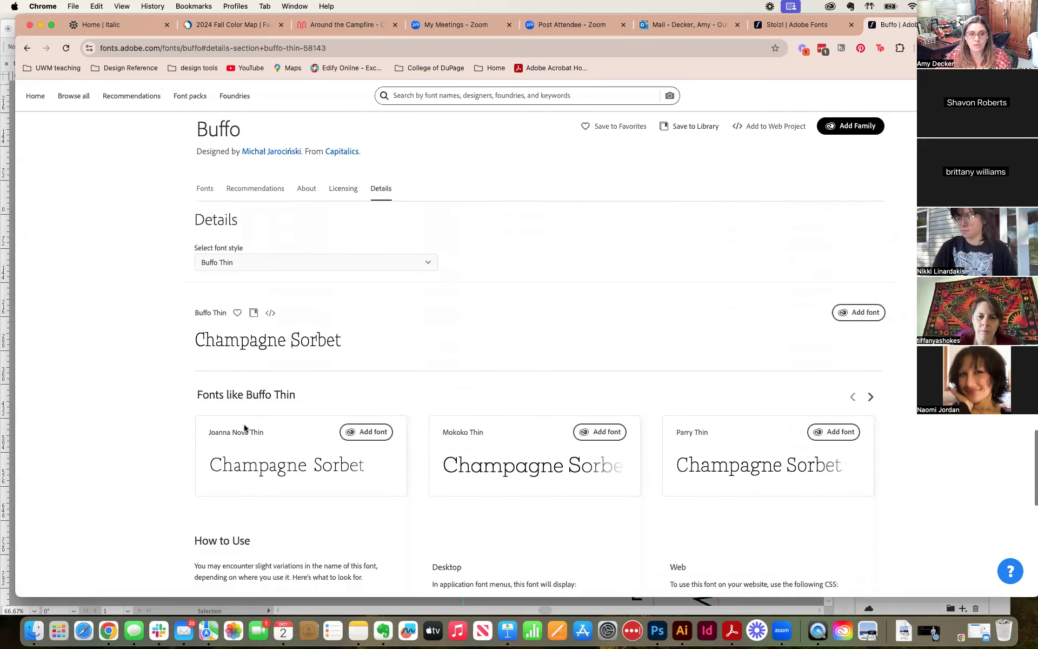
pyautogui.scroll(-1, 245, 428)
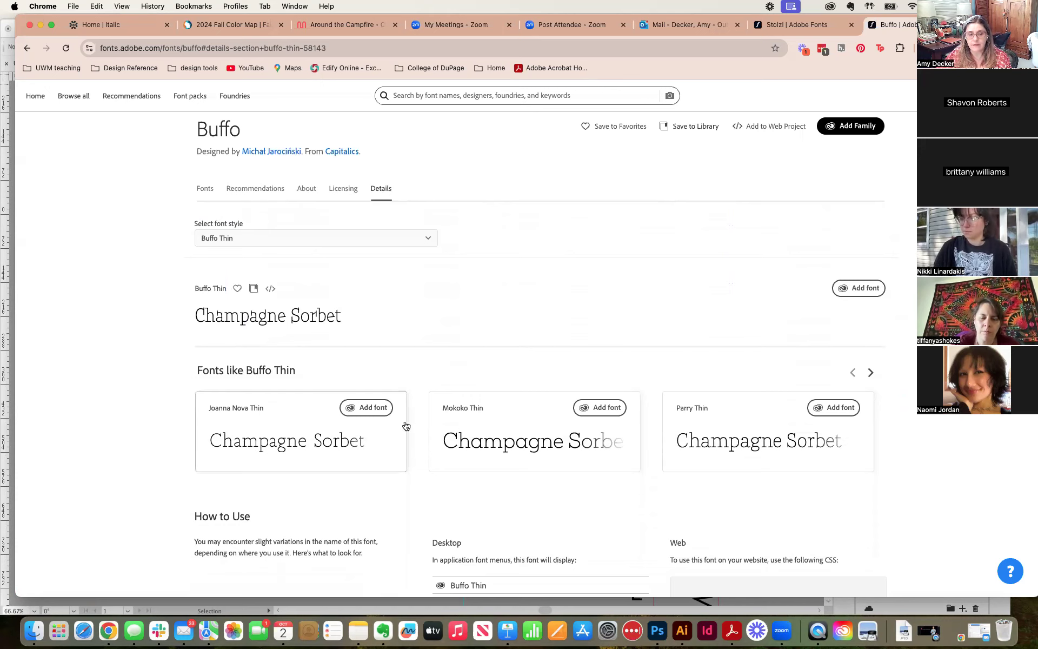
pyautogui.scroll(-6, 597, 427)
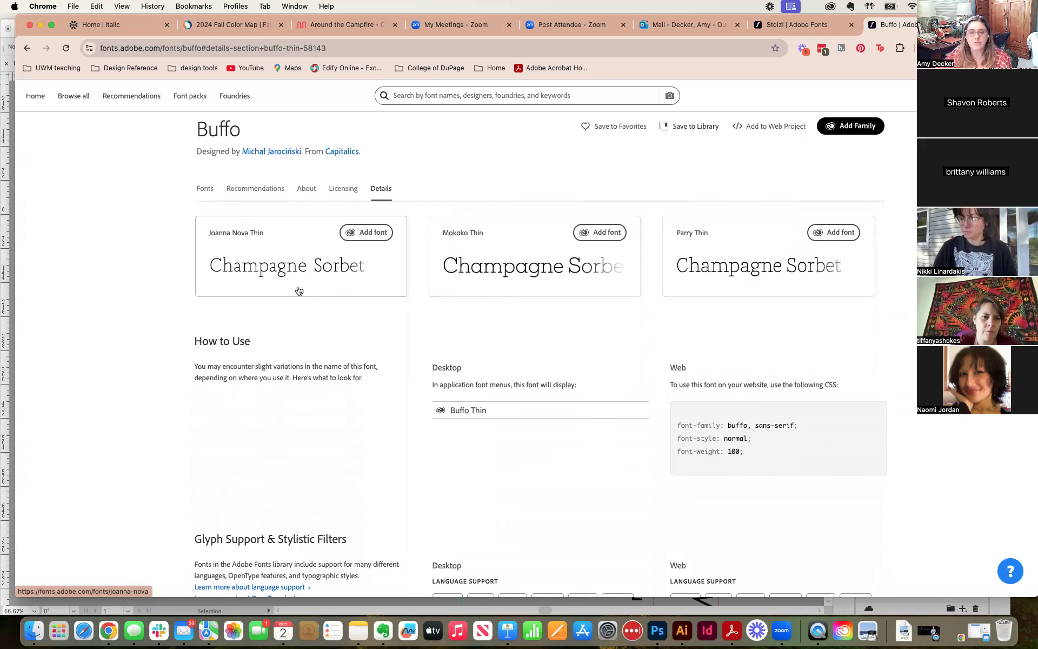
pyautogui.scroll(20, 301, 292)
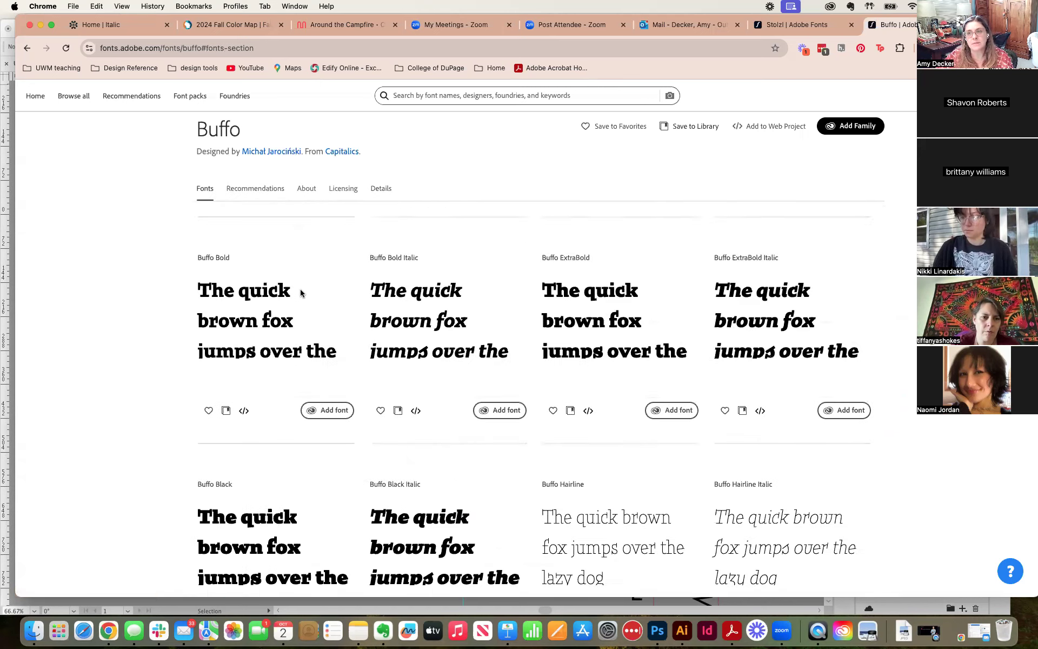
pyautogui.scroll(3, 300, 289)
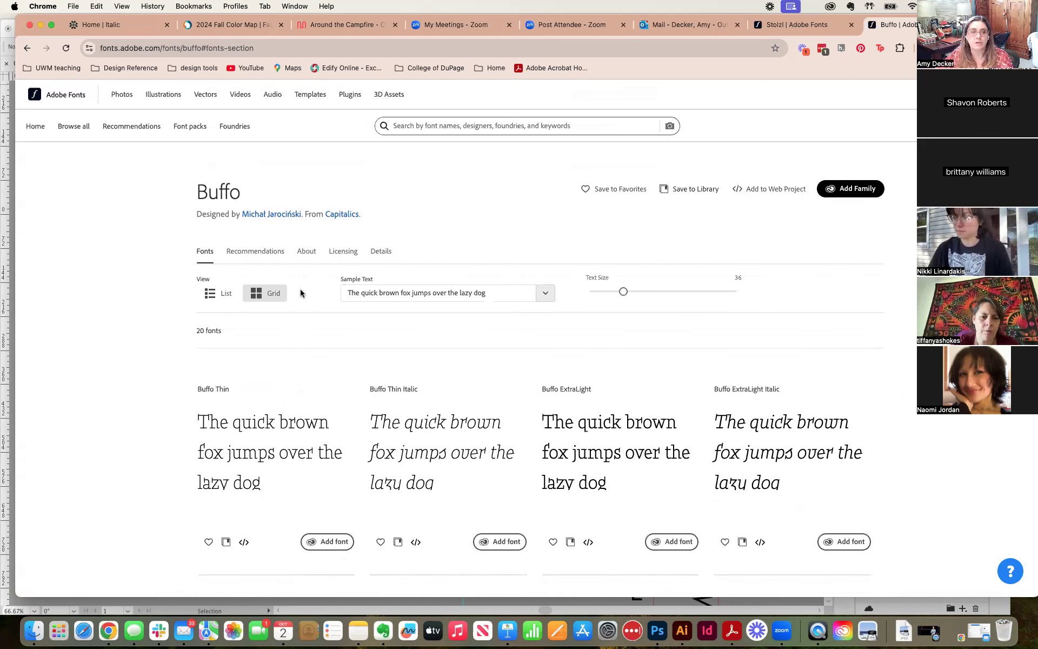
# Step: Close the Adobe Fonts catalogue page, switch to Illustrator and close the Discover help window
pyautogui.click(62, 95)
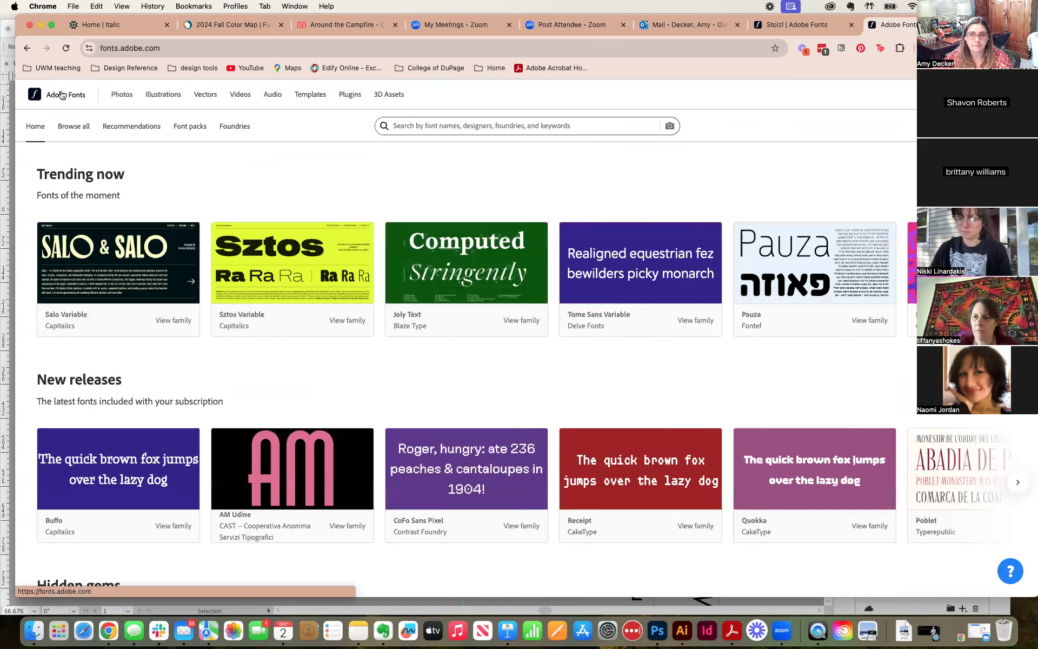
pyautogui.press('super+w')
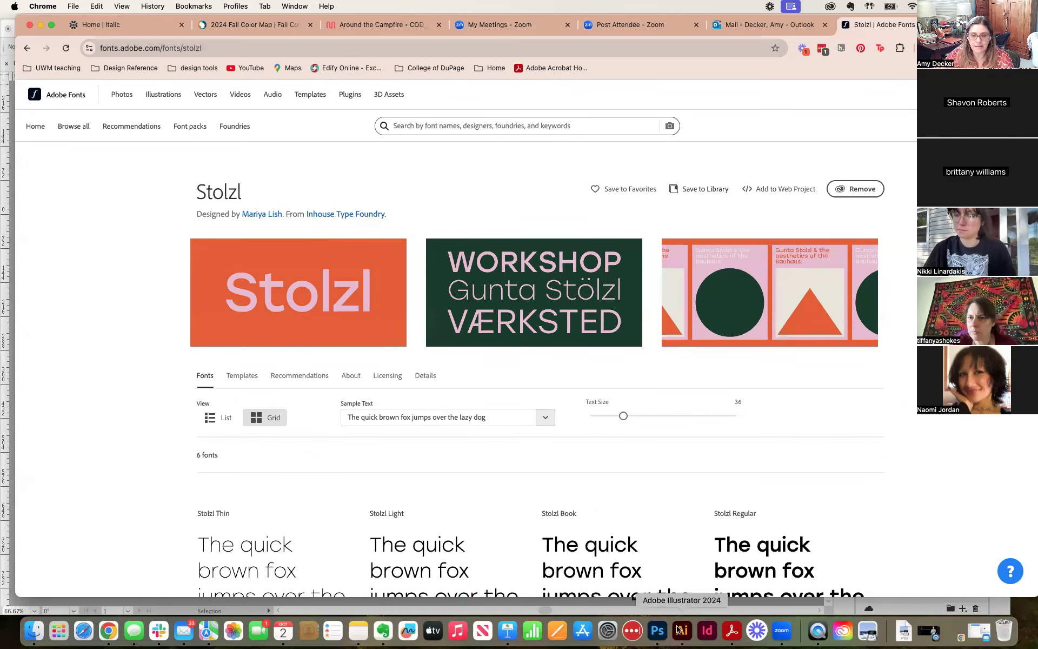
pyautogui.click(649, 605)
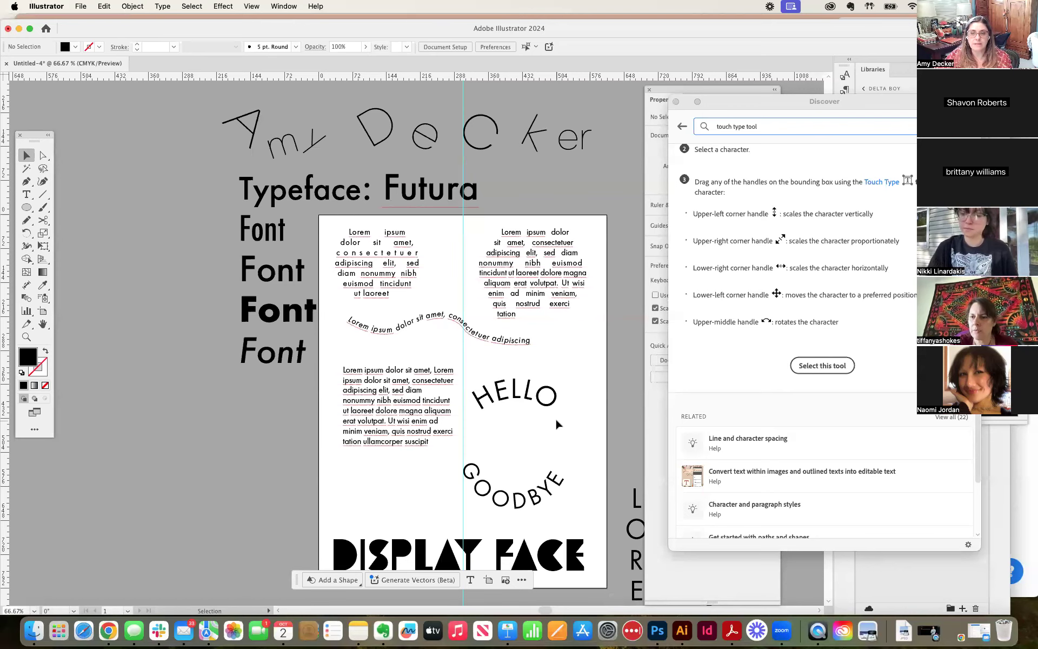
pyautogui.click(676, 102)
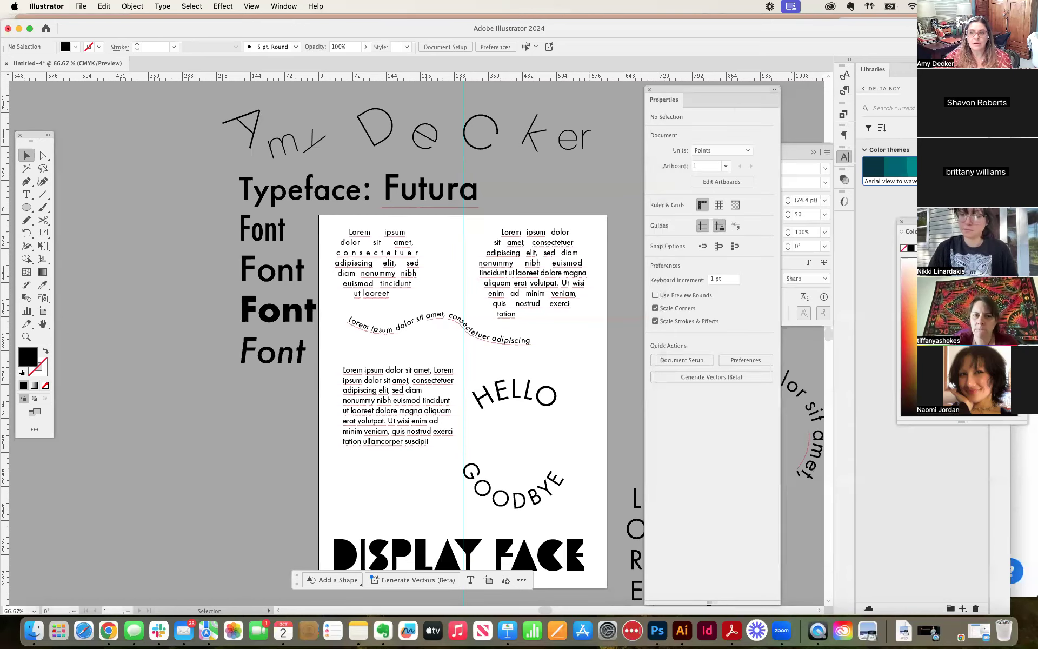